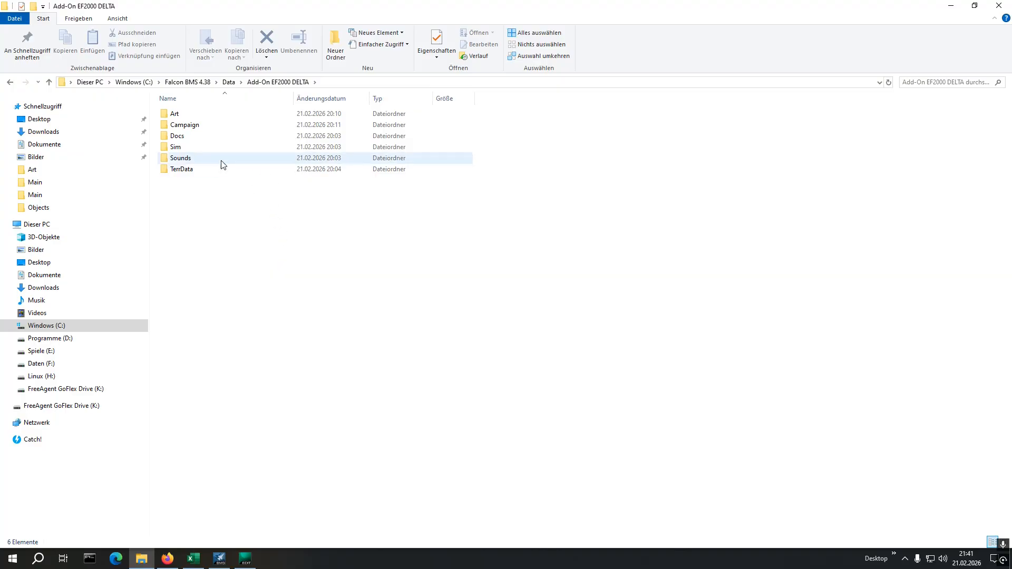
- Browse the add-on's TerrData\Objects\Models folder and inspect model folder 11023
double_click(196, 169)
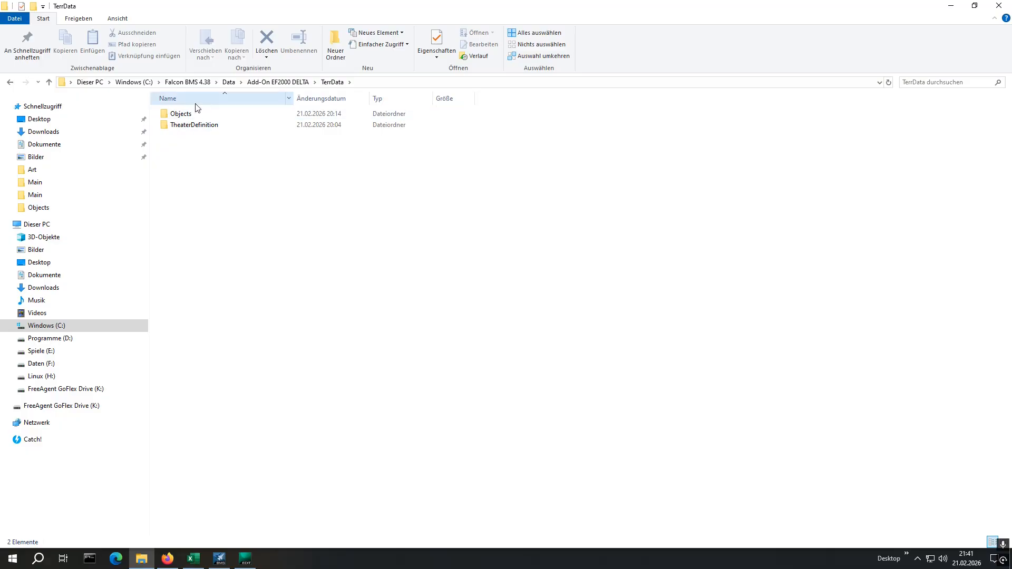
double_click(186, 114)
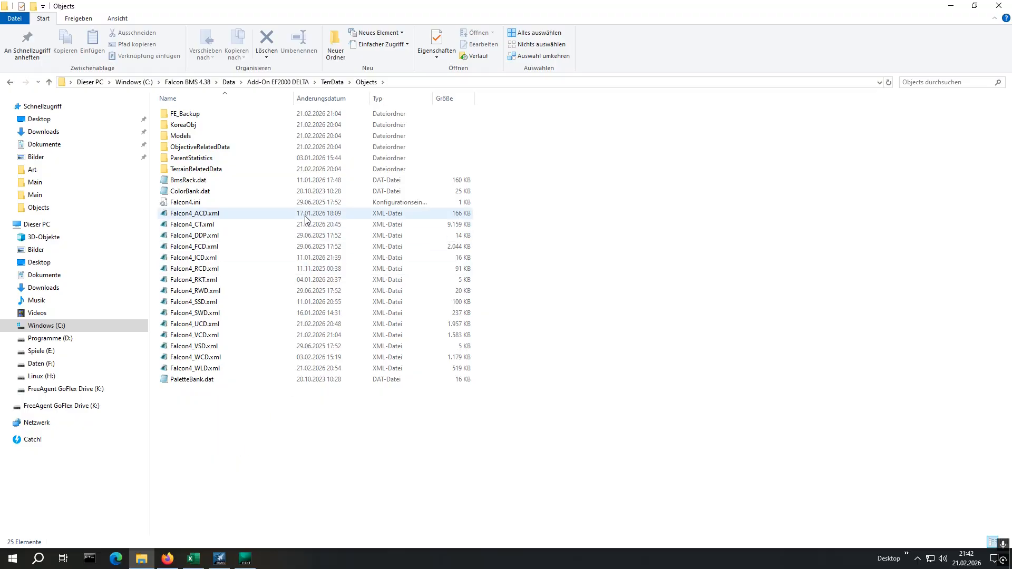
double_click(198, 136)
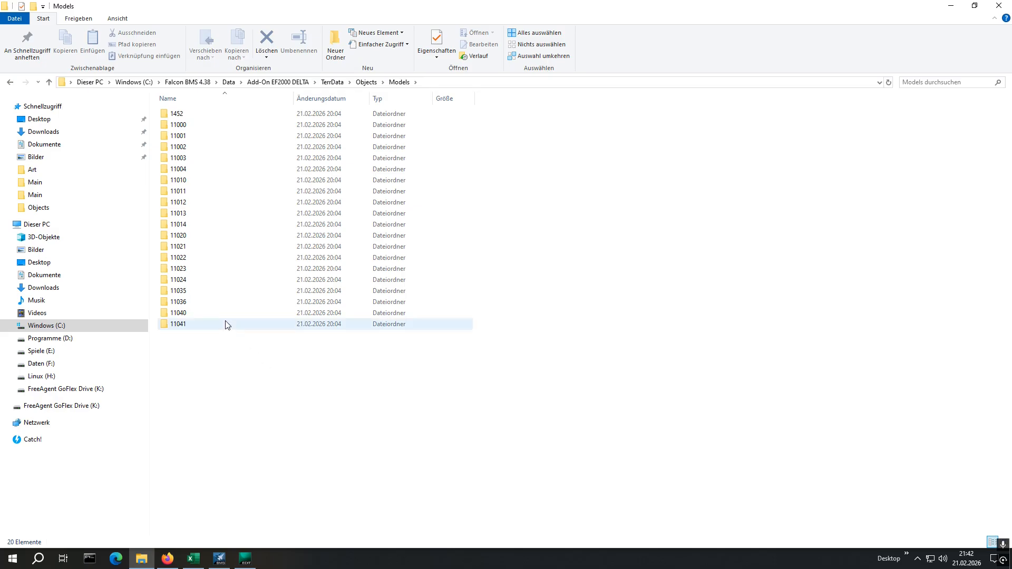
left_click(182, 272)
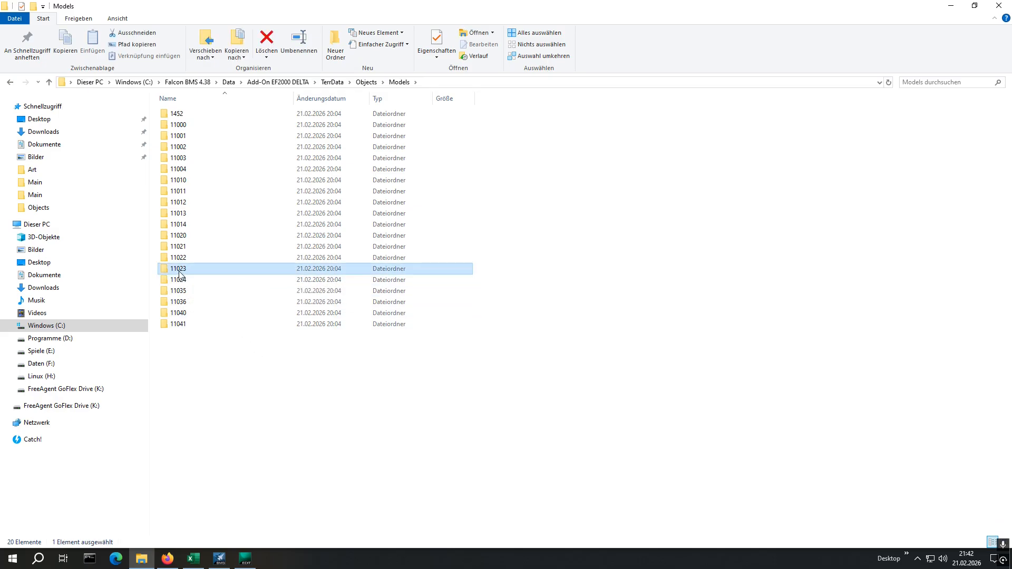
mouse_move(181, 273)
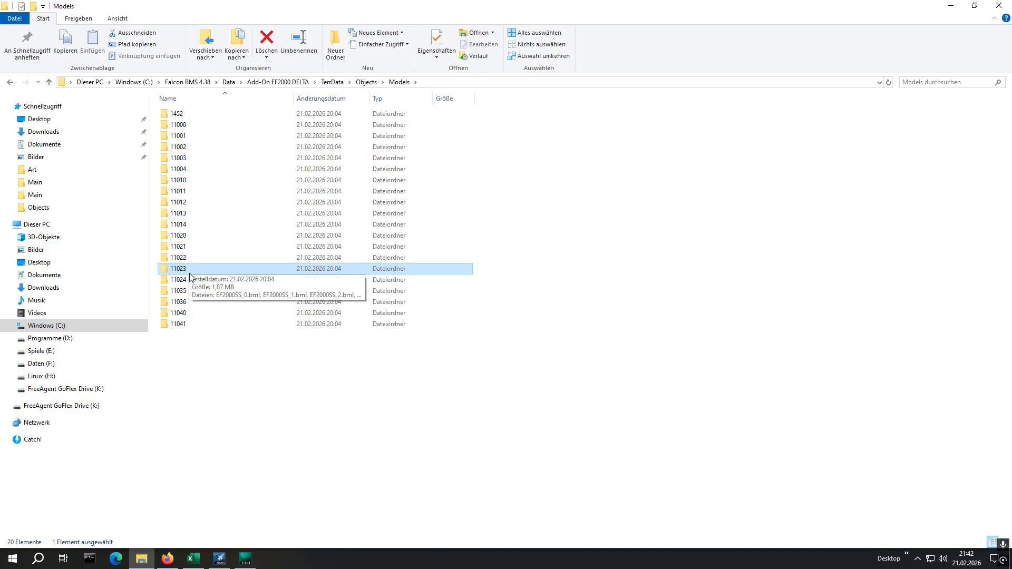
left_click(193, 373)
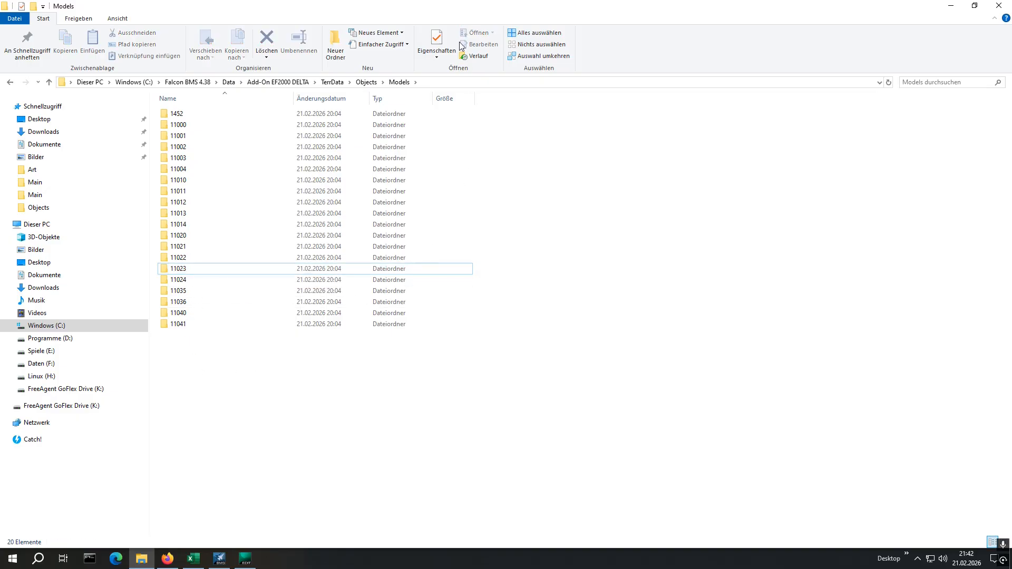
- Examine textures 11050.dds to 11053.dds in the KoreaObj folder and return to the Objects folder
left_click(367, 82)
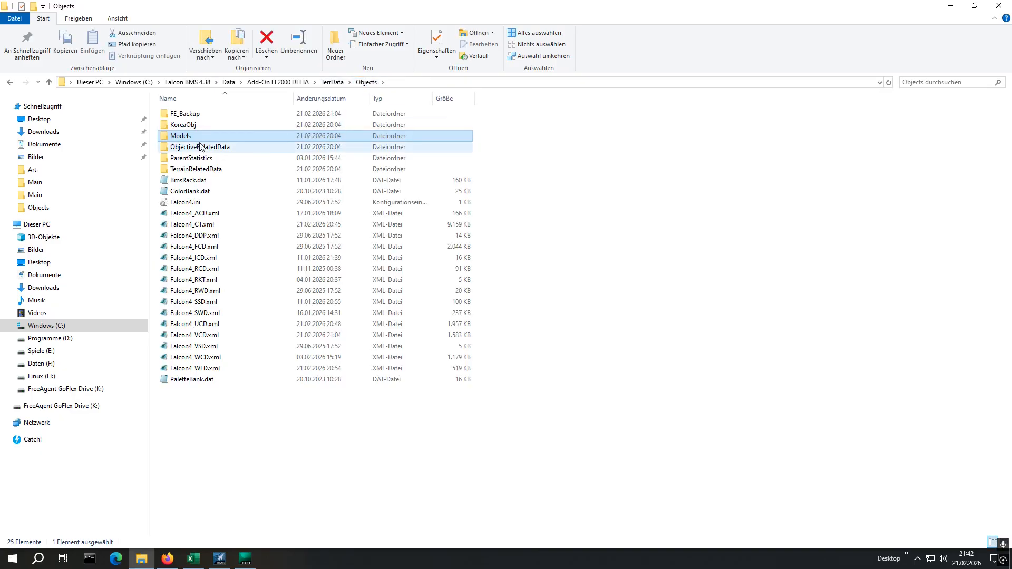
left_click(189, 126)
double_click(190, 126)
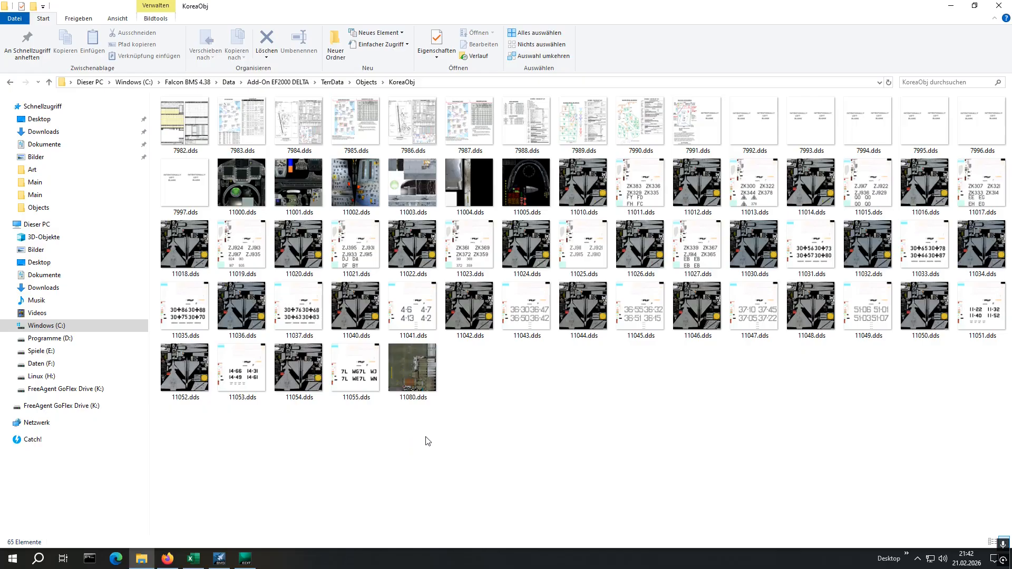
left_click(257, 374)
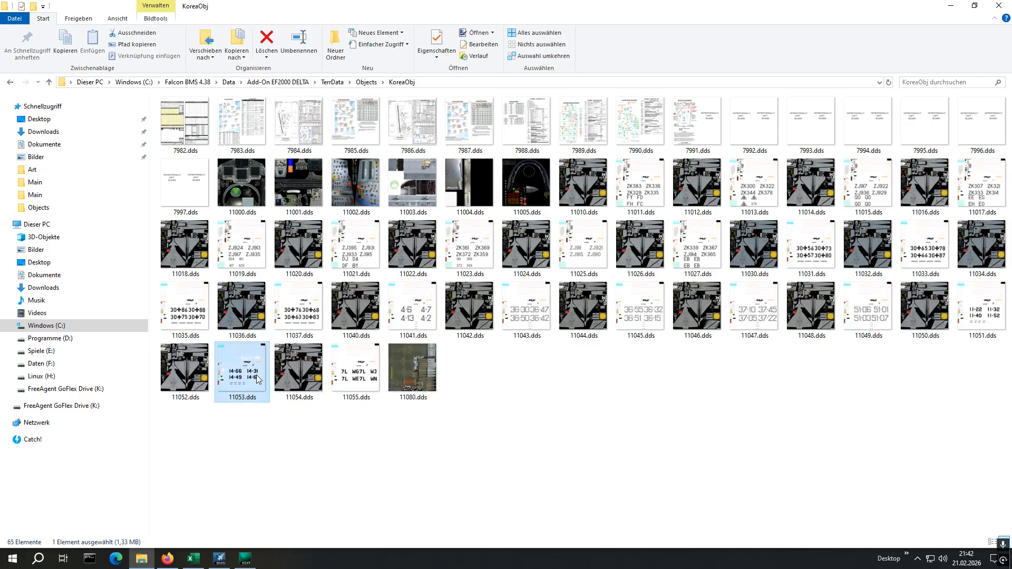
left_click(918, 308, "shift")
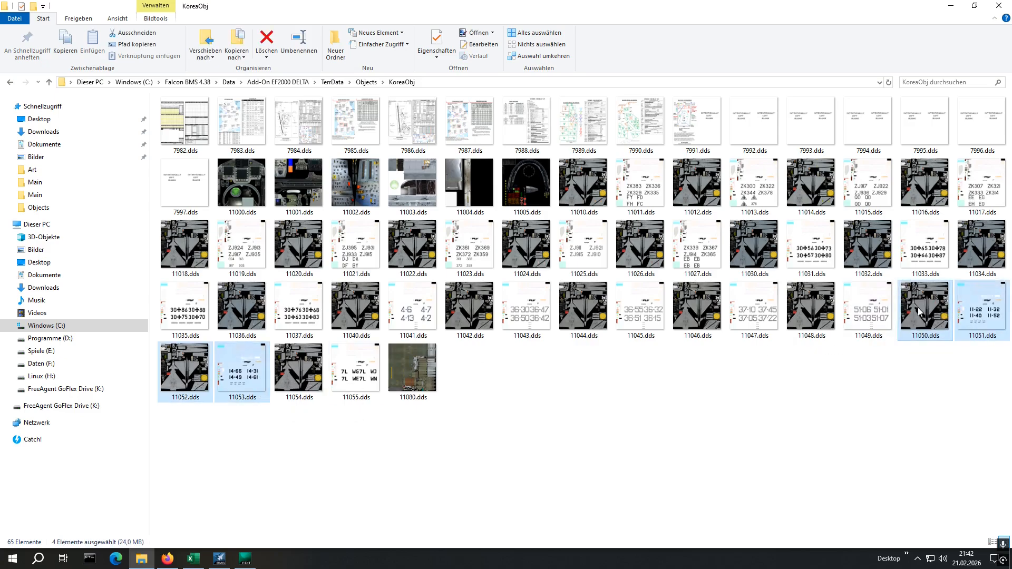
left_click(618, 429)
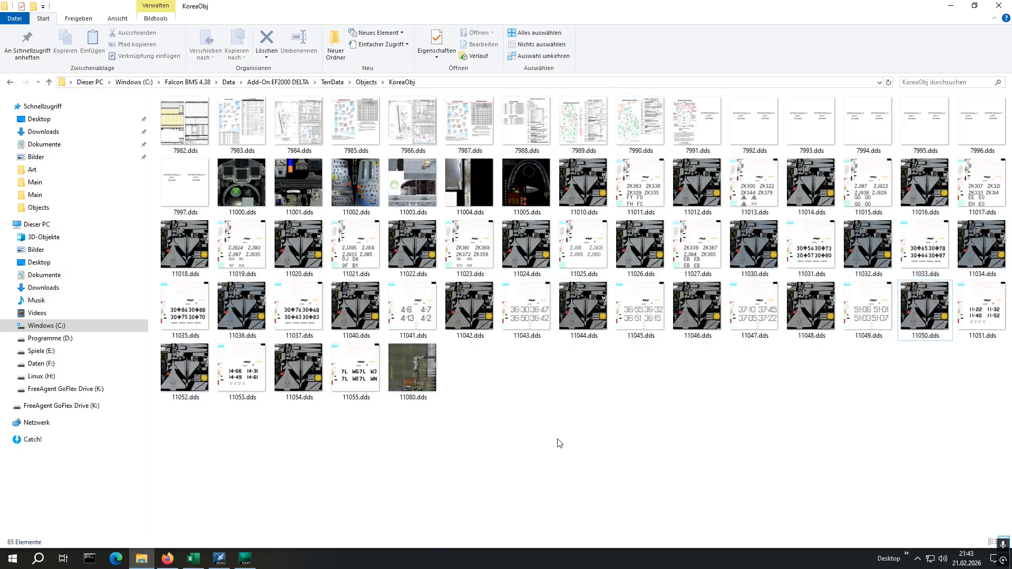
left_click(366, 83)
left_click(366, 82)
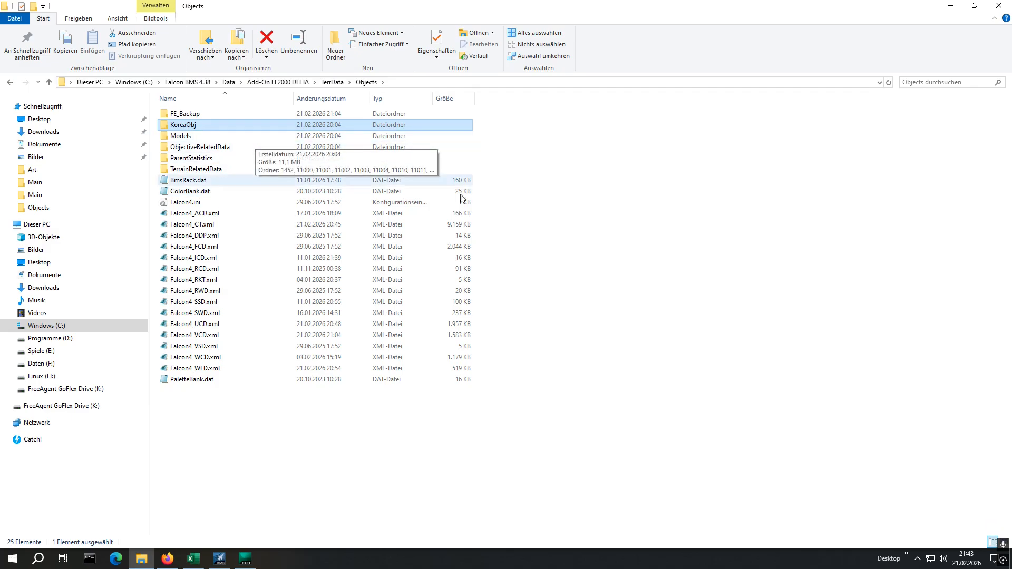
left_click(249, 421)
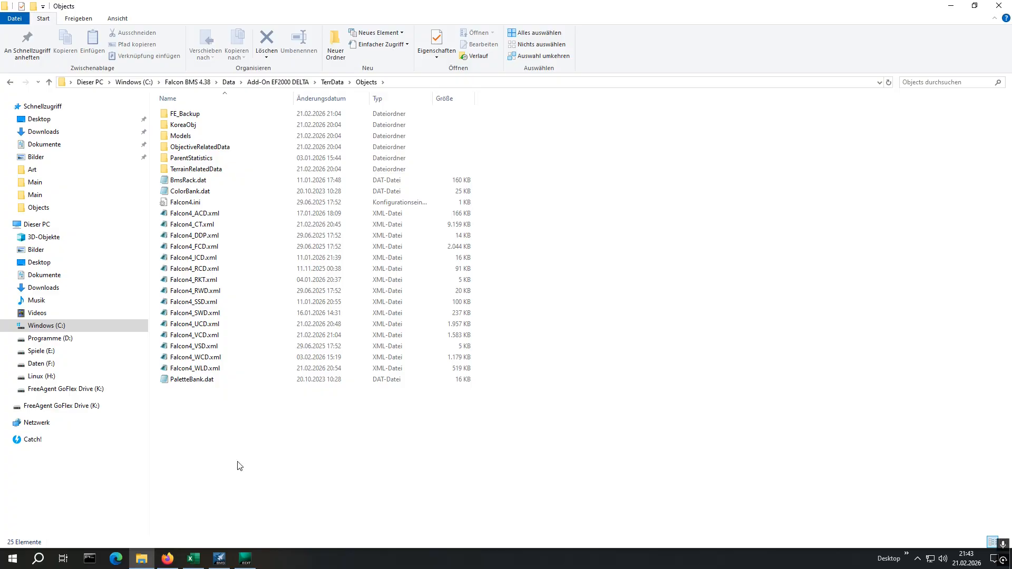
- Switch to Falcon BMS Editor and add a copy of the EF2000 IS aircraft, duplicating its associated CT record as well
left_click(246, 562)
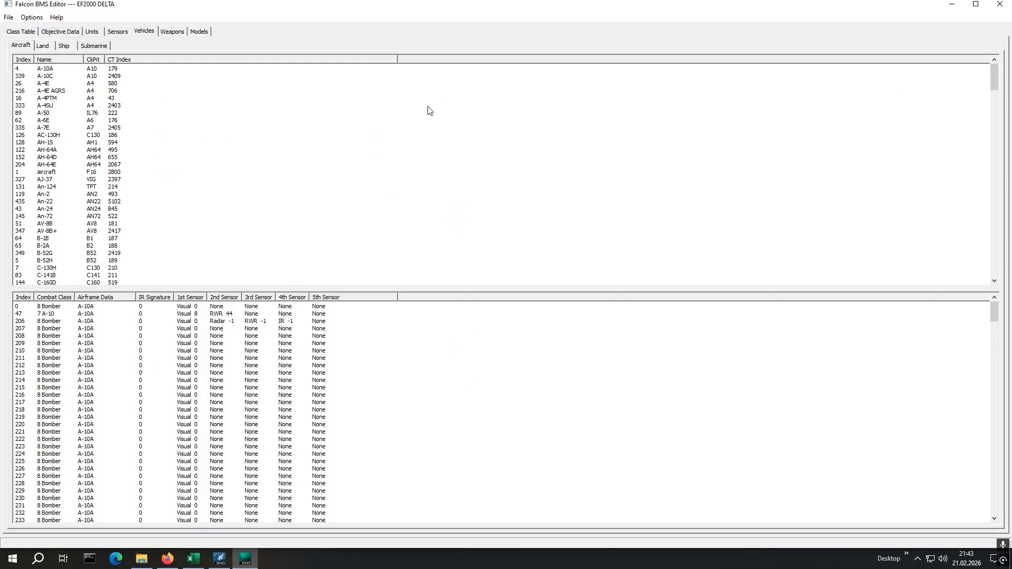
scroll(81, 142, "down", 2)
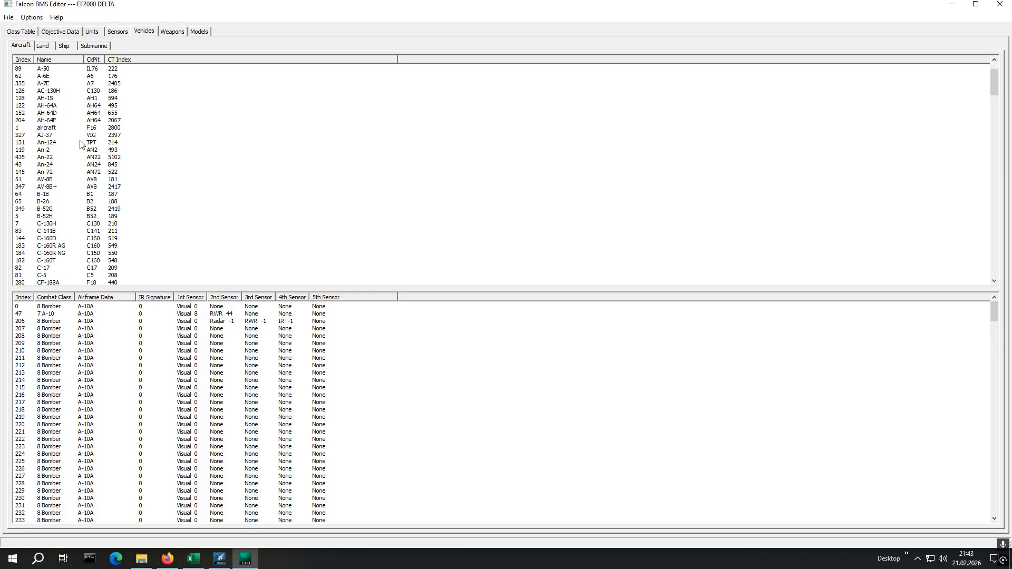
scroll(81, 142, "down", 4)
scroll(82, 143, "down", 2)
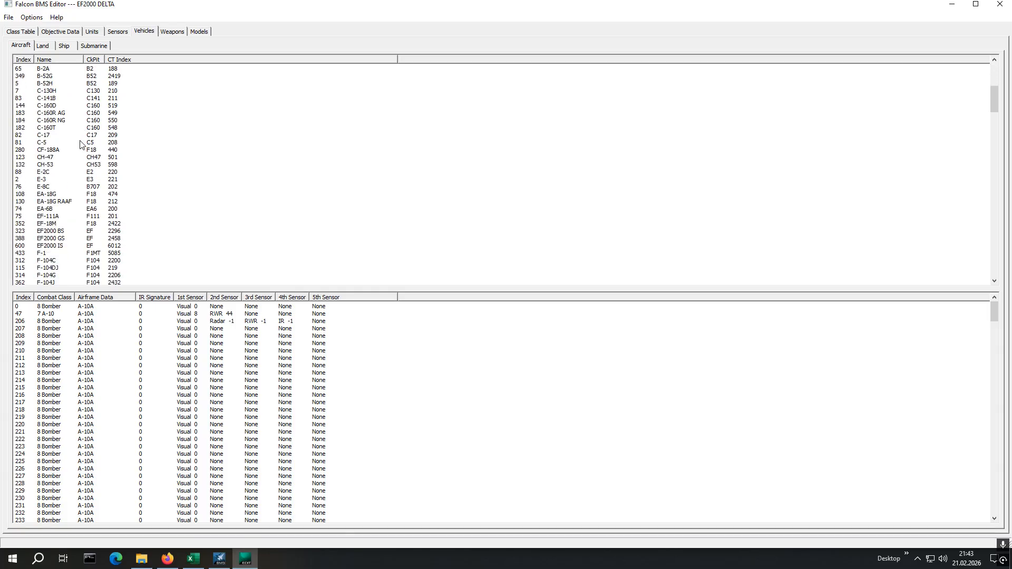
scroll(82, 143, "down", 1)
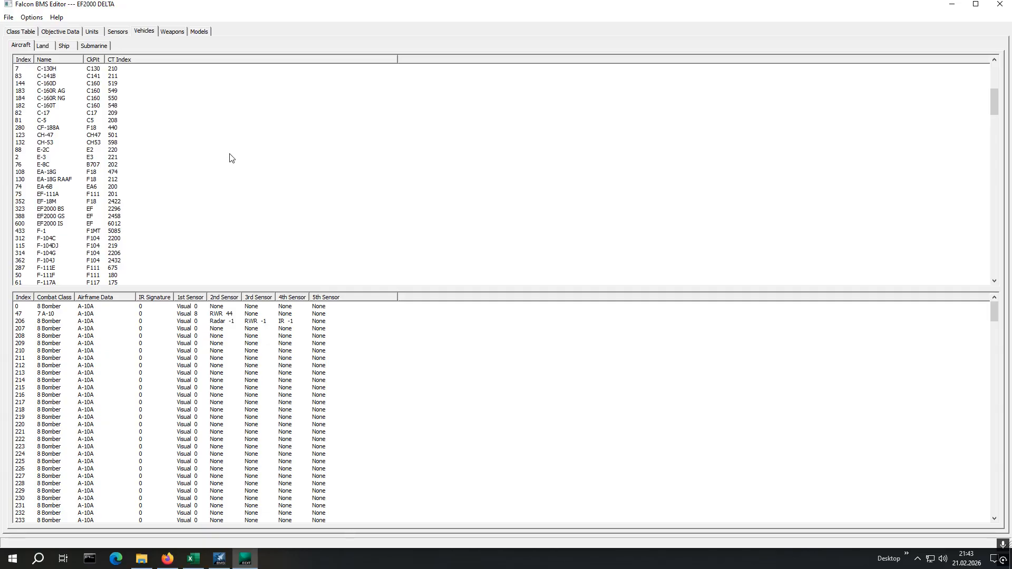
left_click(48, 224)
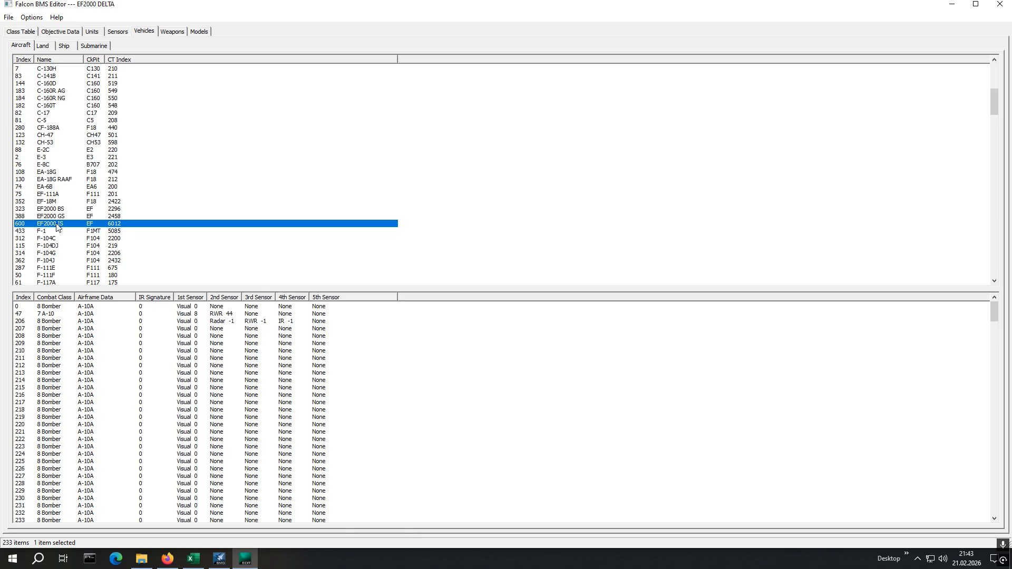
right_click(58, 227)
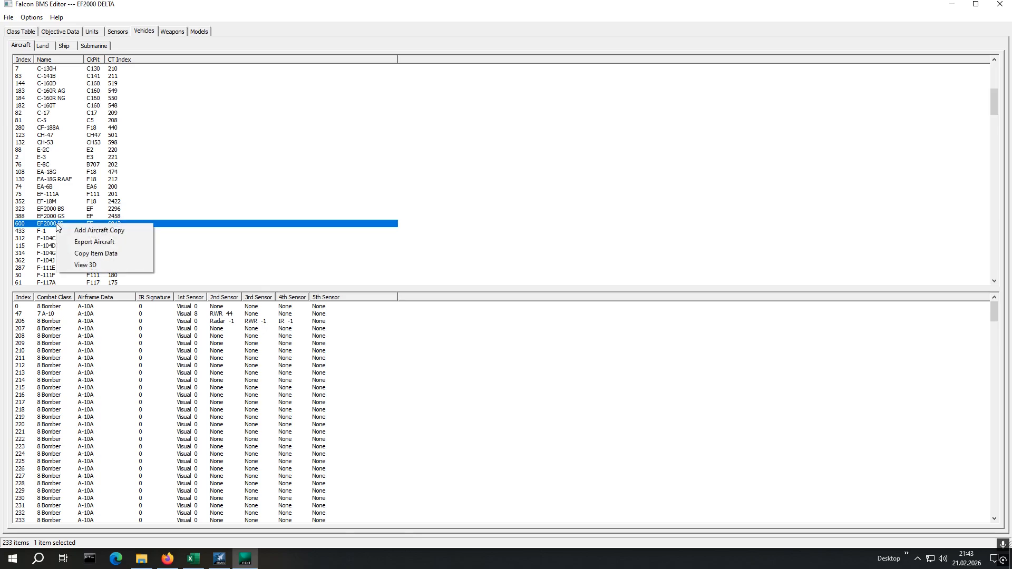
left_click(106, 230)
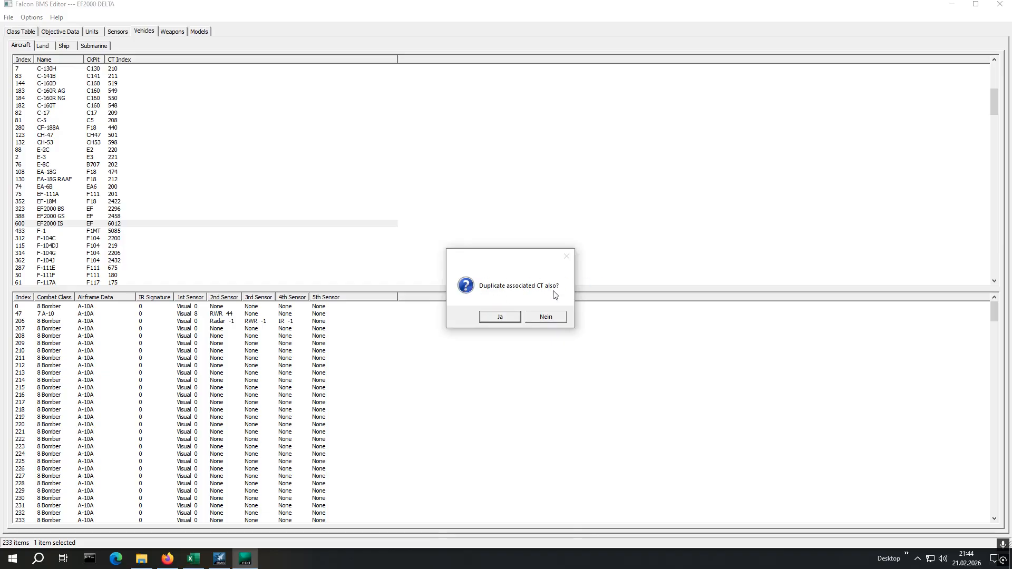
left_click(499, 318)
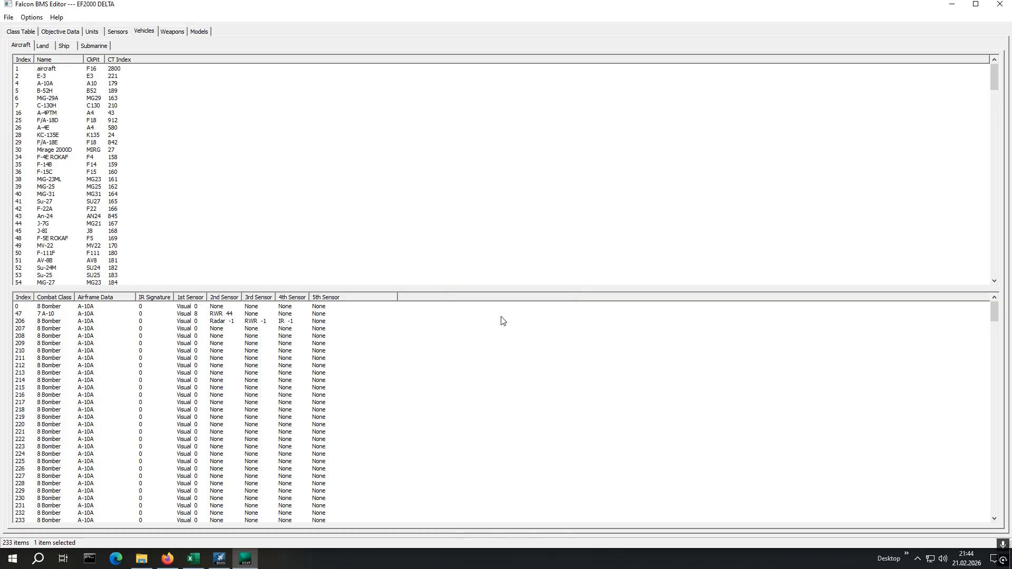
- Open the copied # EF2000 IS aircraft, rename it EF2000 SS and set its description to "EdA Eurofighter Typhoon P3Ec"
left_click(51, 58)
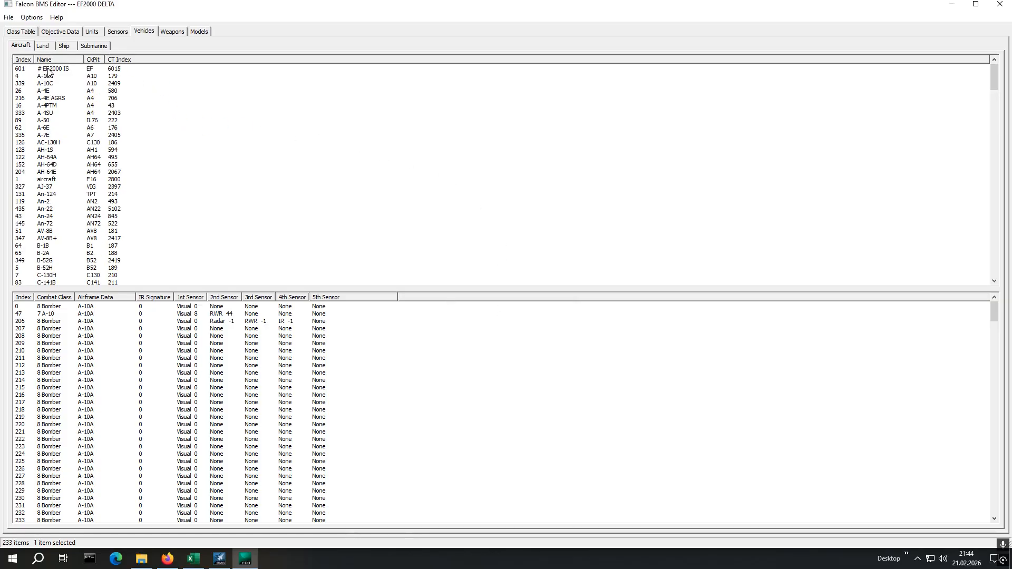
left_click(50, 70)
double_click(52, 67)
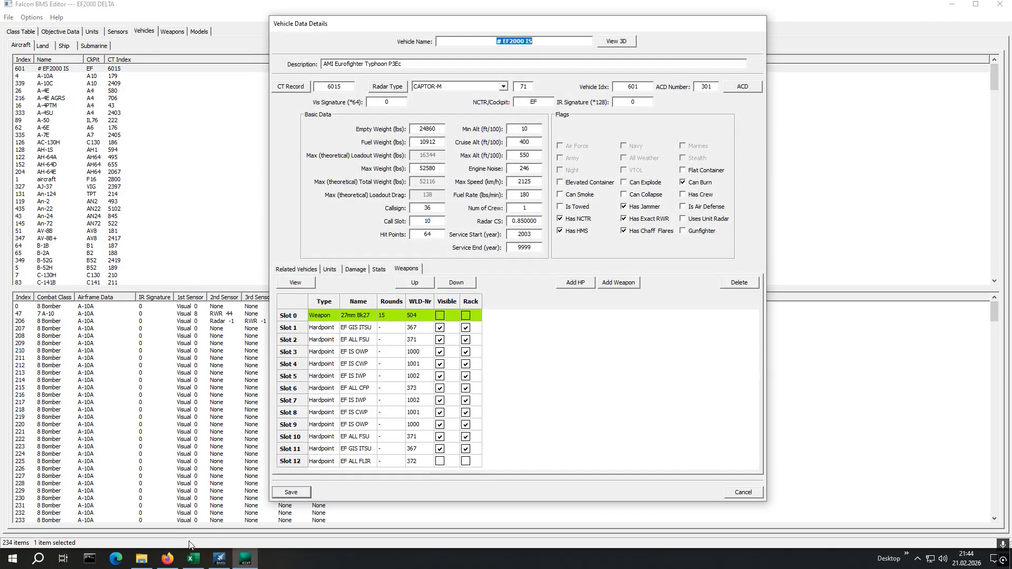
left_click(496, 43)
key("Delete")
key("Delete")
key("End")
key("BackSpace")
key("BackSpace")
type("SS")
double_click(332, 64)
type("EdA")
- Open the aircraft's CT record and enter CT A/C 6015, CT Specific 101 and VCD 601 for EF2000 SS in the Excel config sheet
left_click(285, 90)
left_click_drag(672, 232, 715, 92)
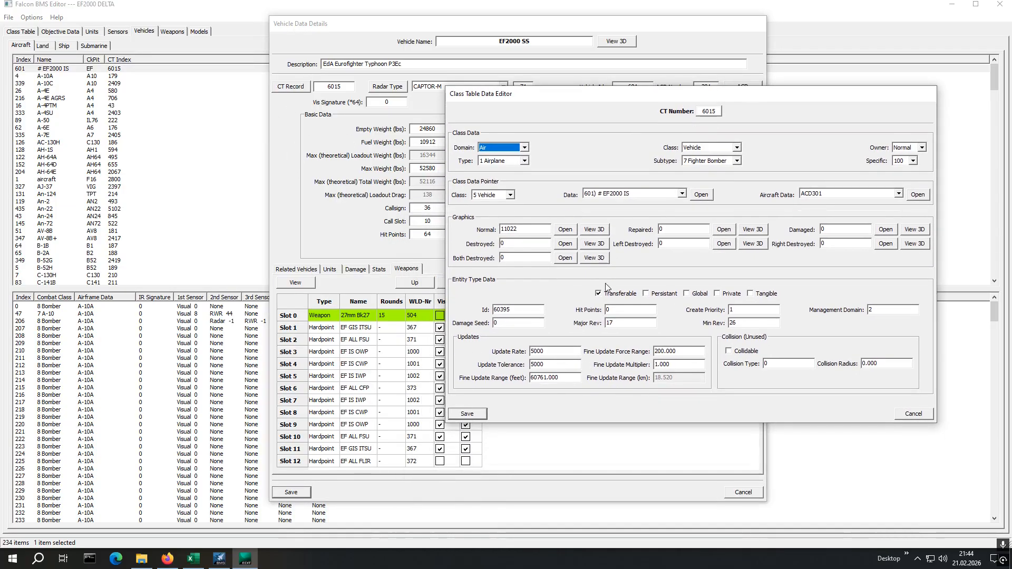
left_click(194, 559)
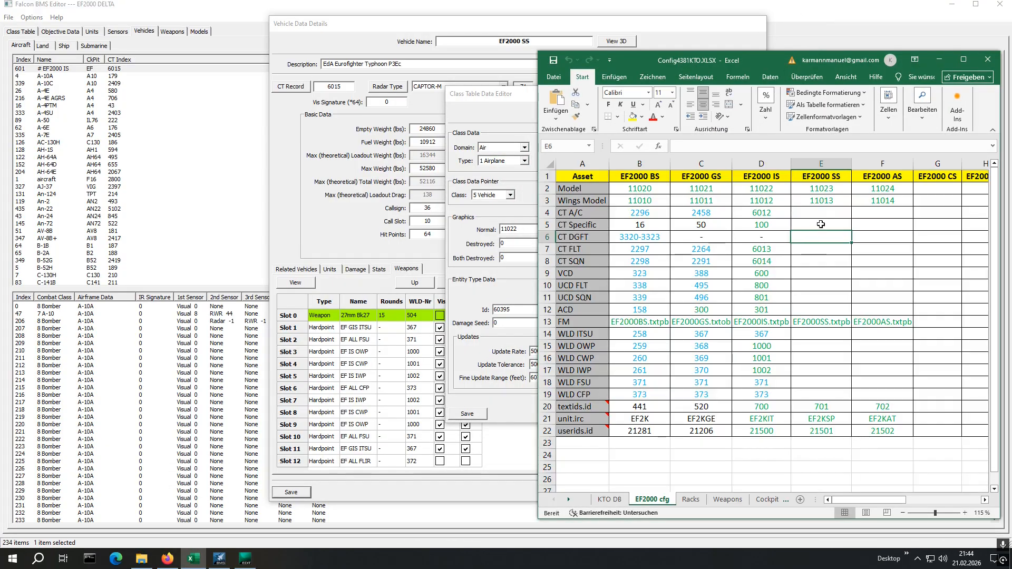
left_click(824, 211)
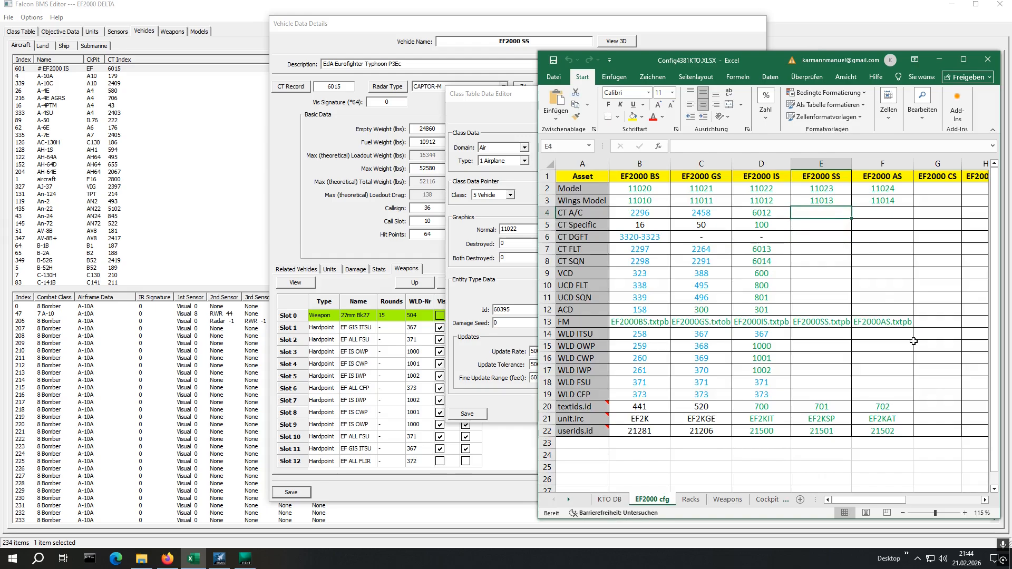
type("6015")
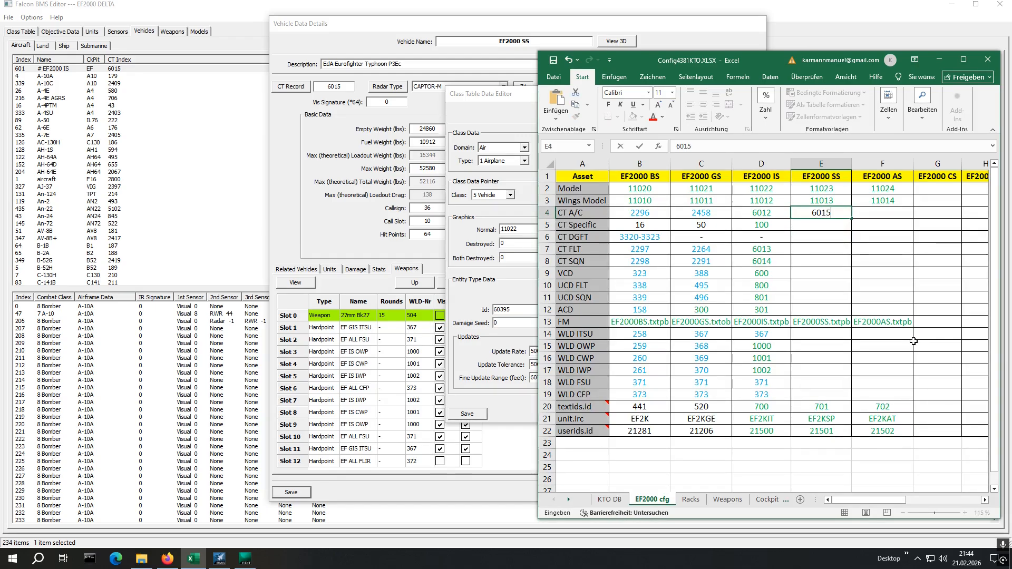
key("Return")
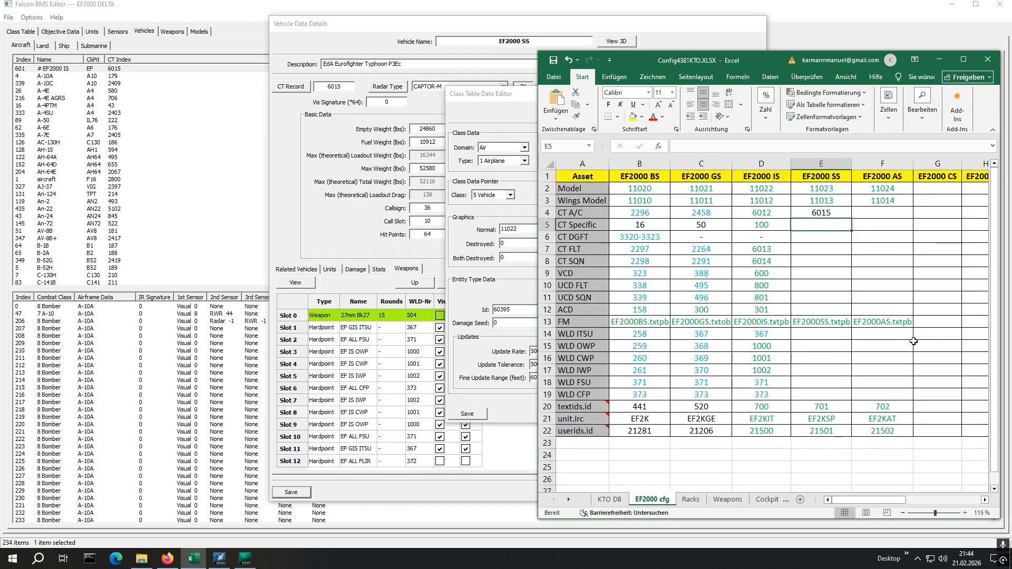
type("101")
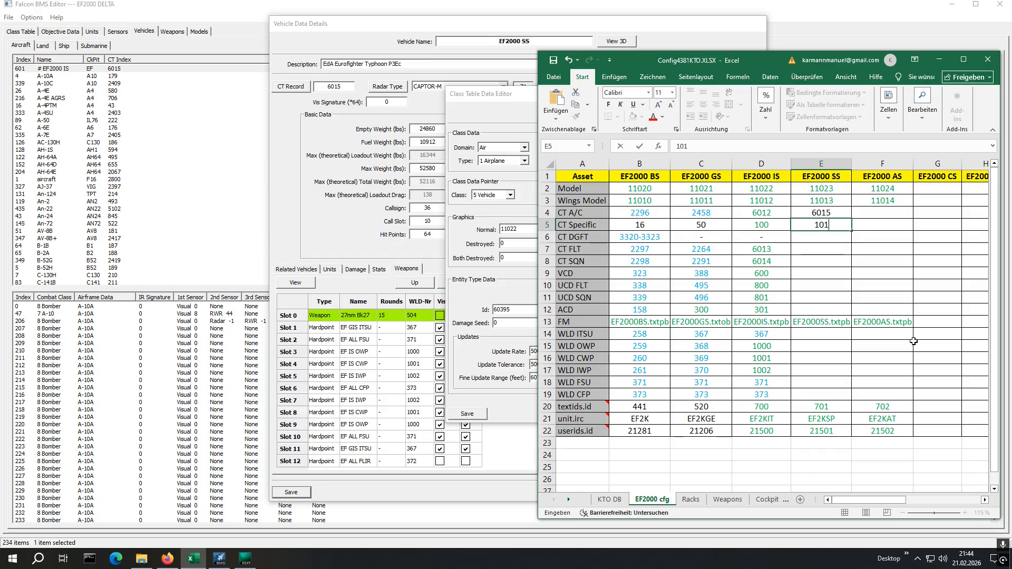
key("Return")
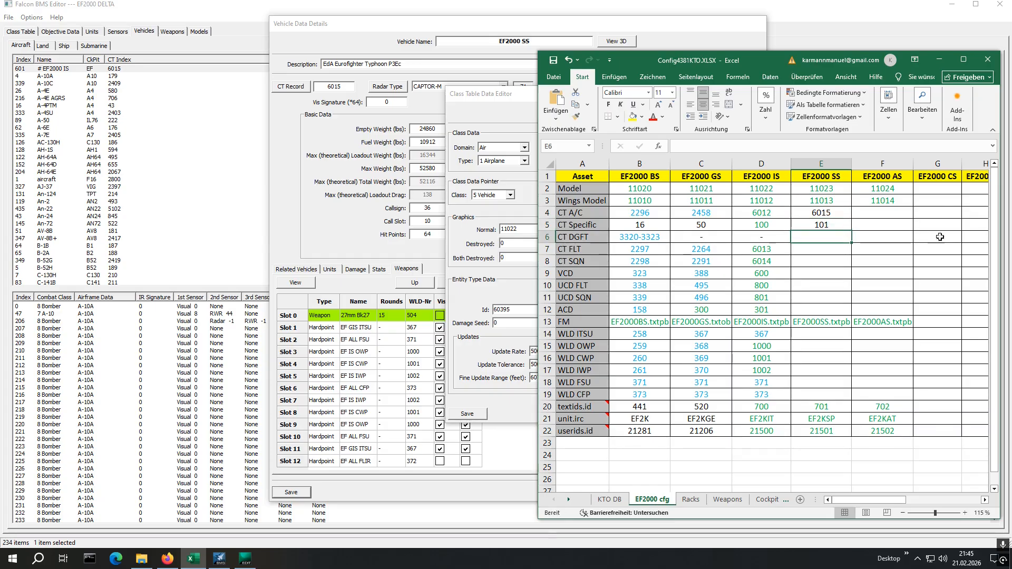
left_click(836, 276)
type("601")
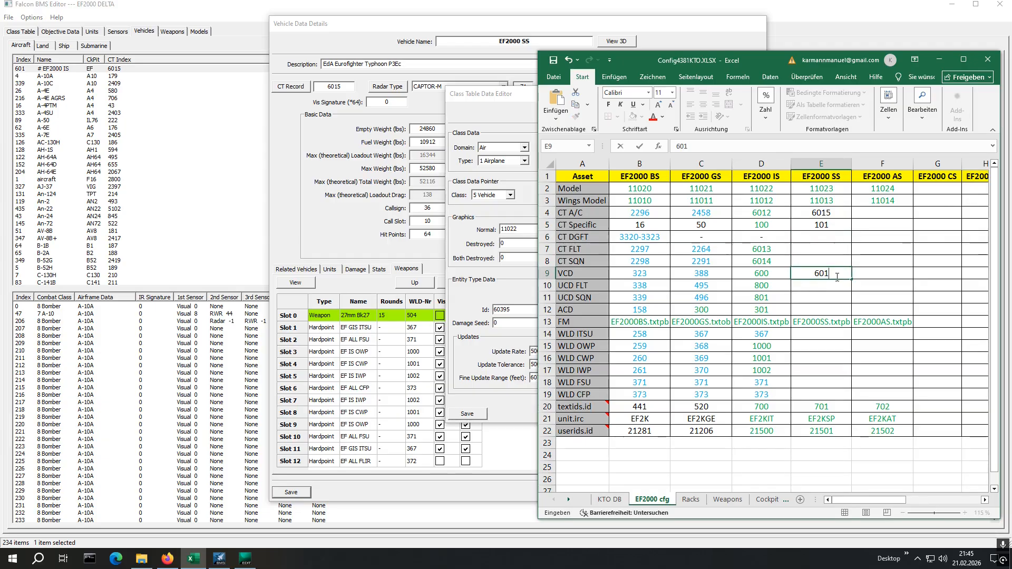
key("Return")
- Colour the CT A/C, CT Specific and VCD values in the EF2000 SS column green
left_click(832, 215)
left_click_drag(831, 217, 829, 224)
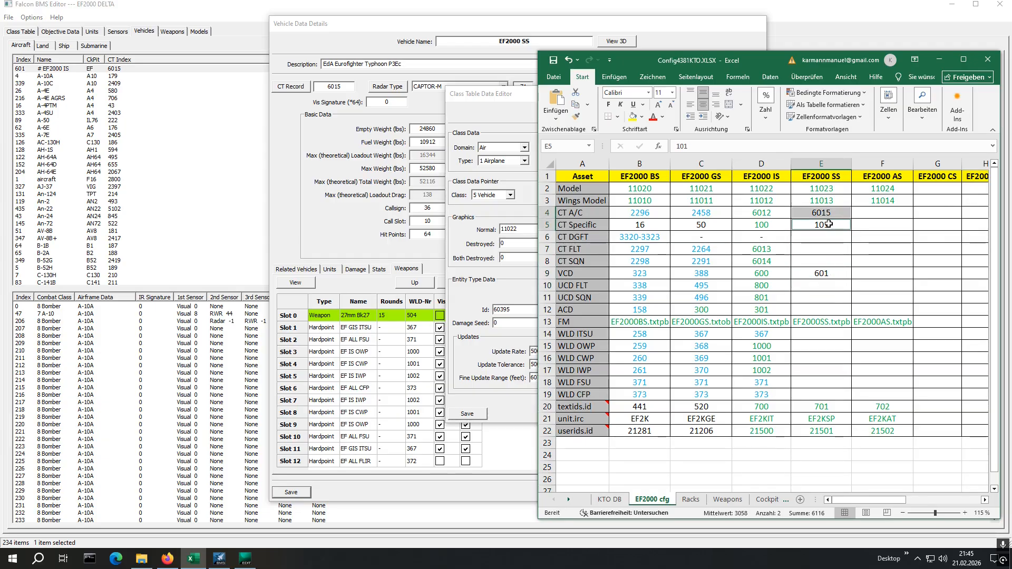
left_click(815, 274, "ctrl")
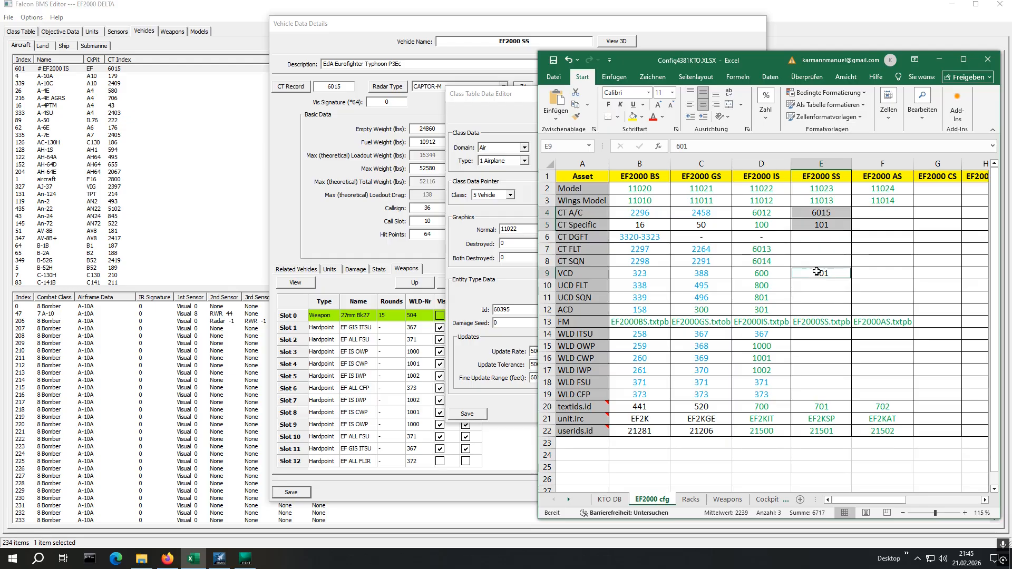
left_click(663, 116)
left_click(730, 287)
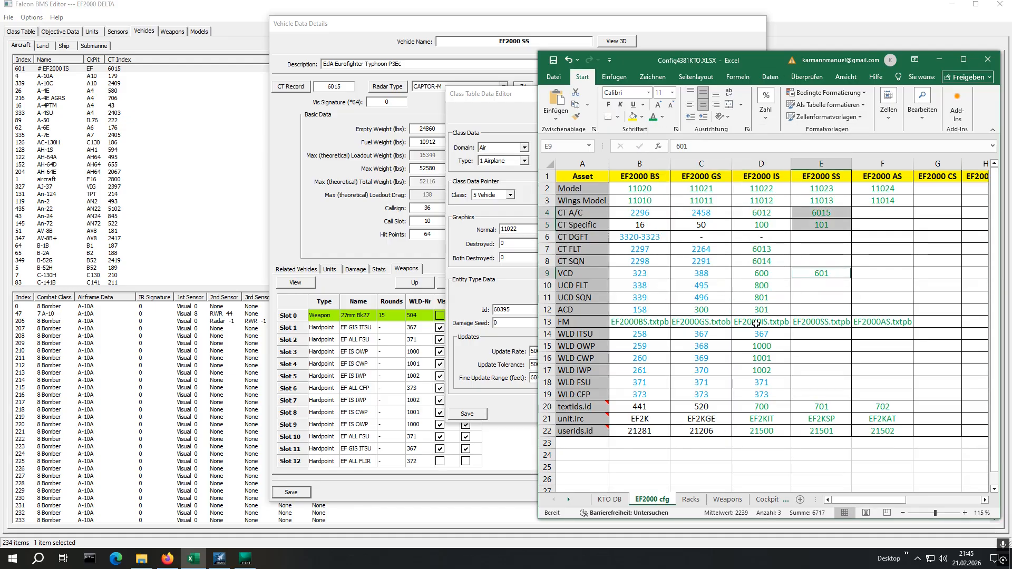
left_click(825, 249)
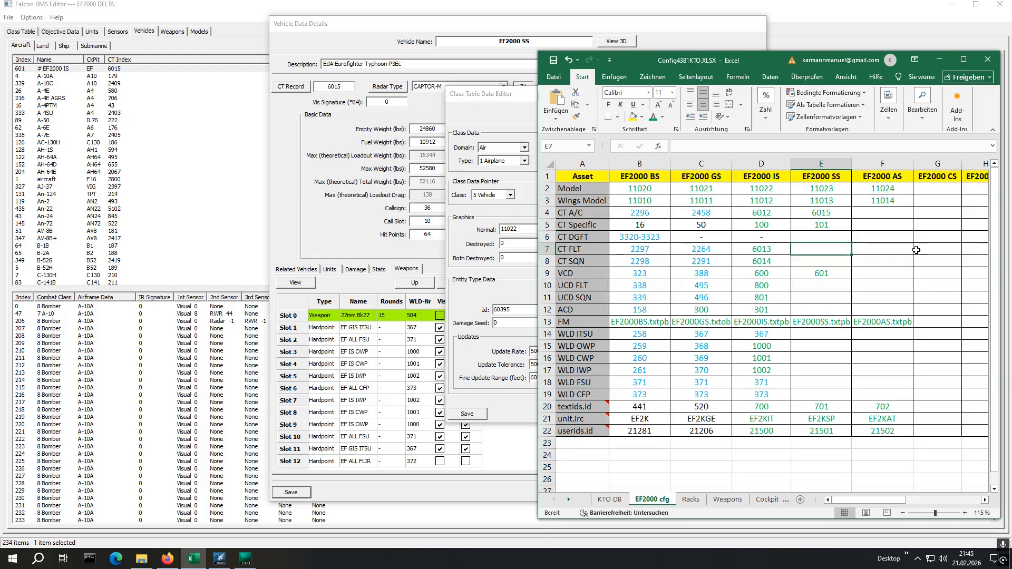
- Switch back to Falcon BMS Editor, set the EF2000 SS CT record's aircraft data to ACD302 and Specific to 101, and save record and aircraft
left_click(520, 100)
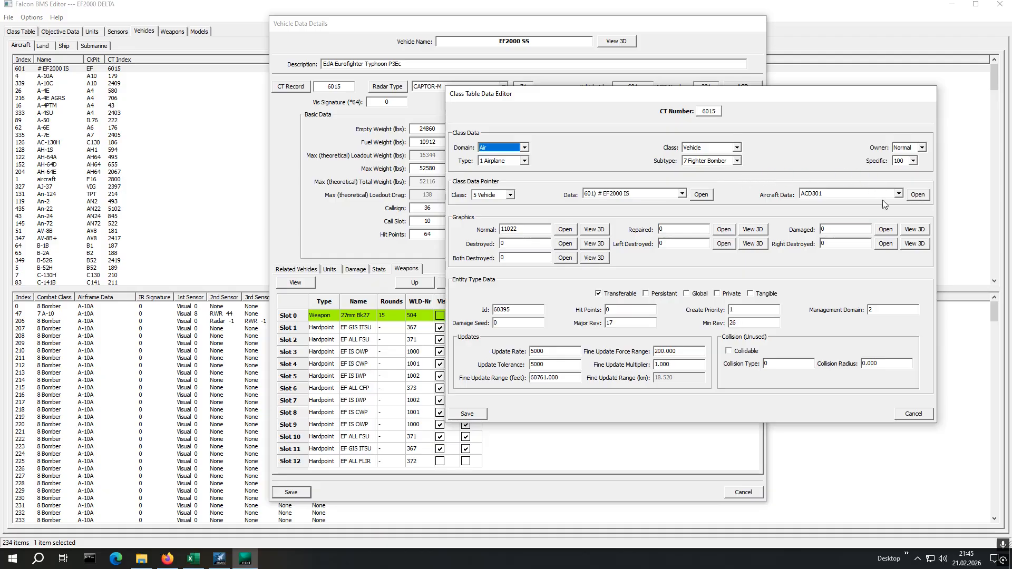
left_click(899, 193)
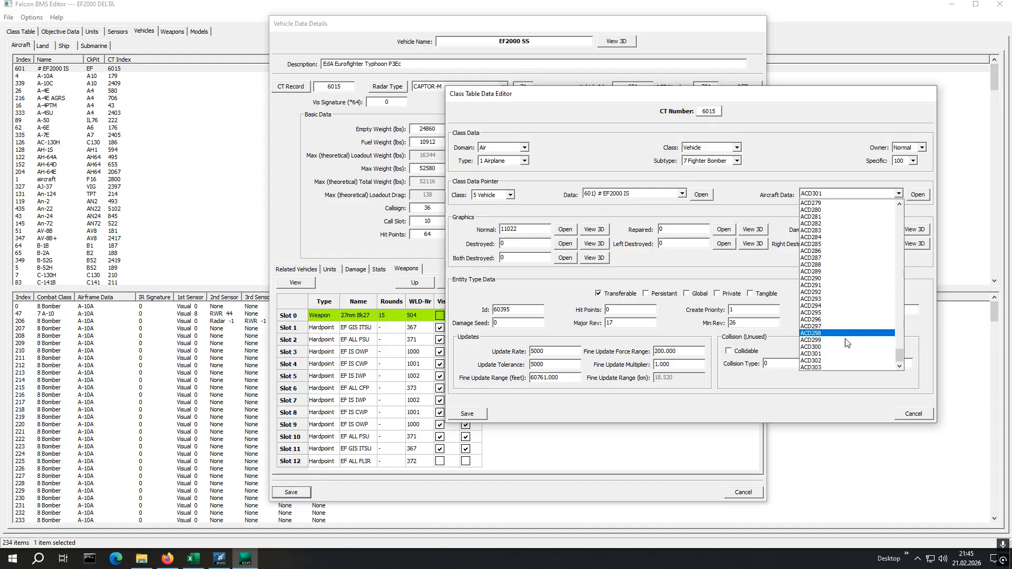
left_click(808, 361)
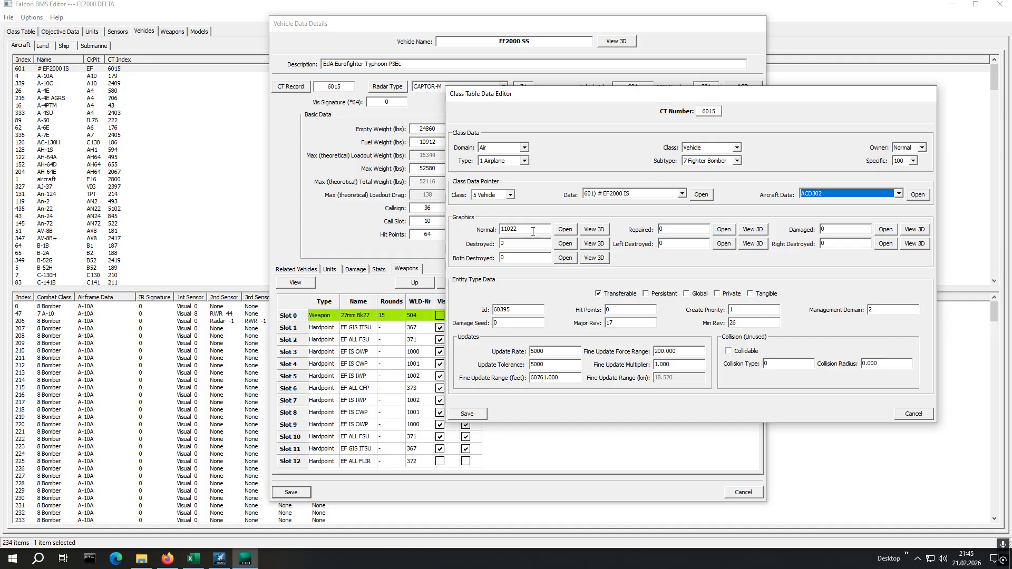
left_click(913, 161)
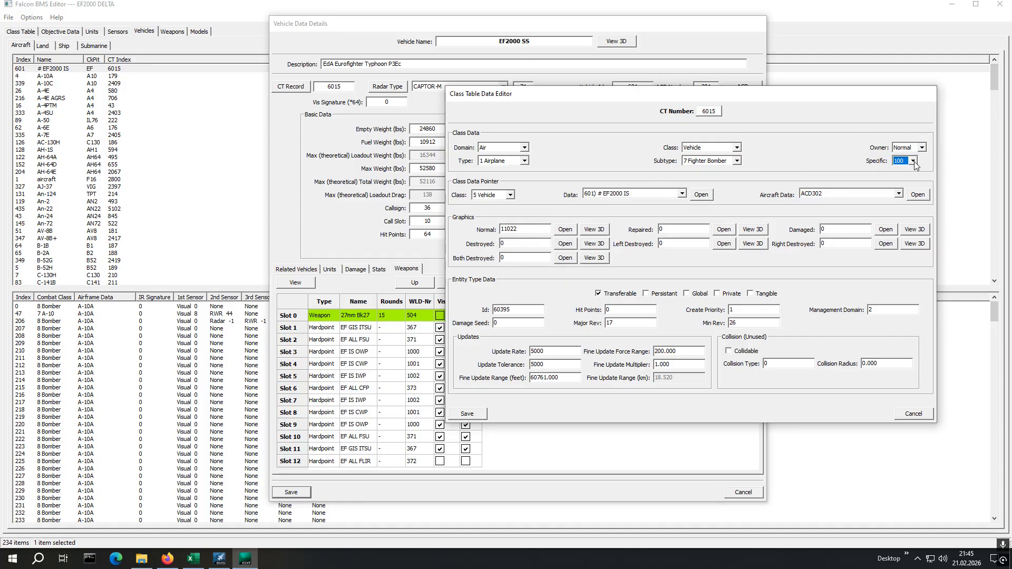
left_click(900, 177)
left_click(472, 414)
left_click(290, 492)
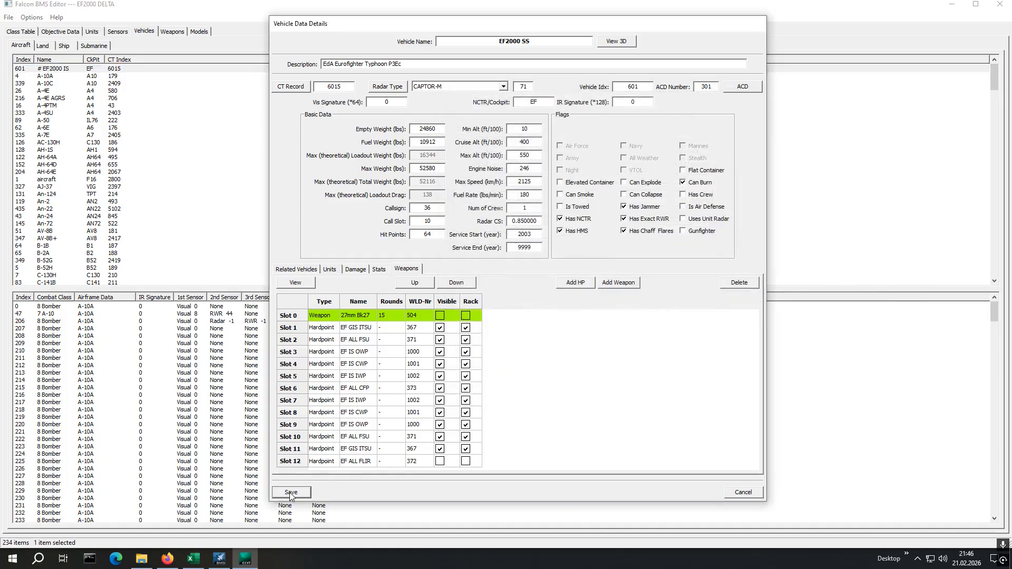
- Open the class table and filter it to Vehicles of type Airplane
left_click(18, 33)
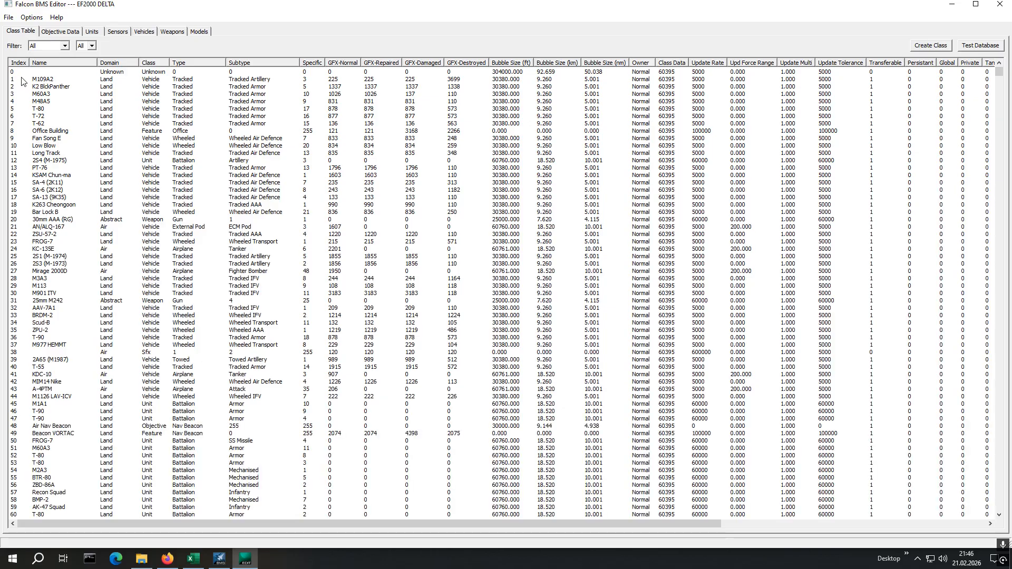
left_click(66, 46)
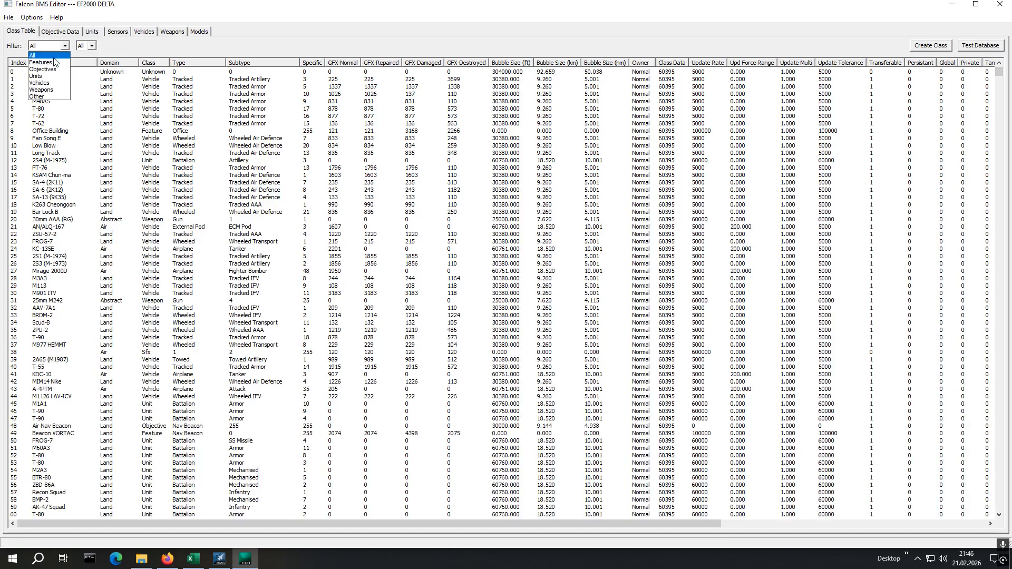
left_click(48, 83)
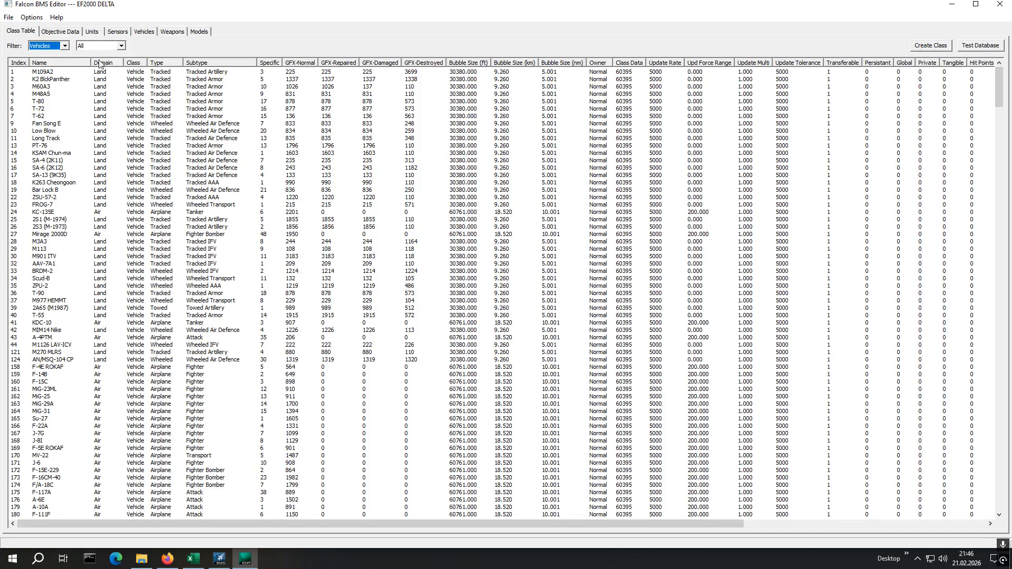
left_click(121, 46)
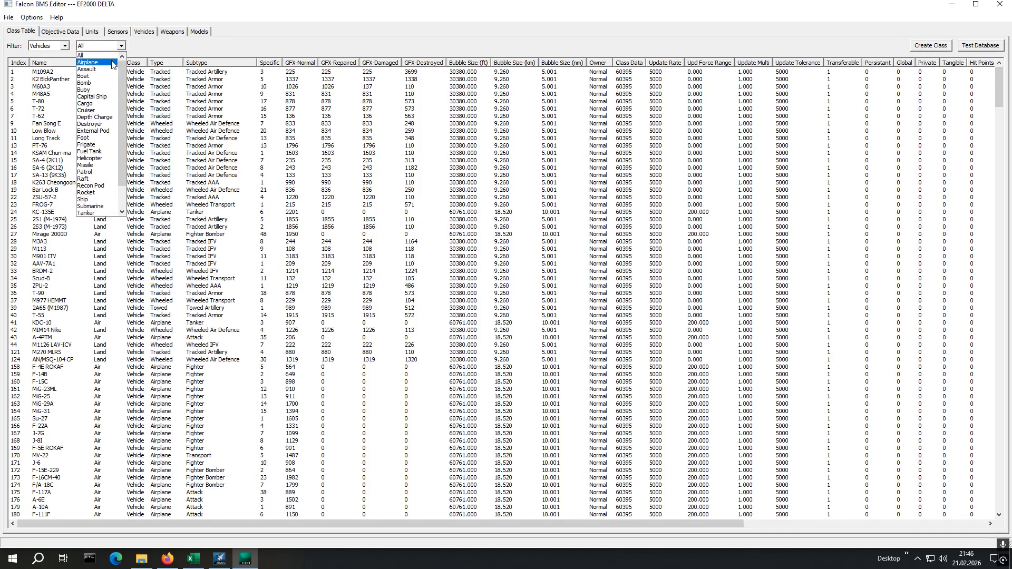
left_click(107, 62)
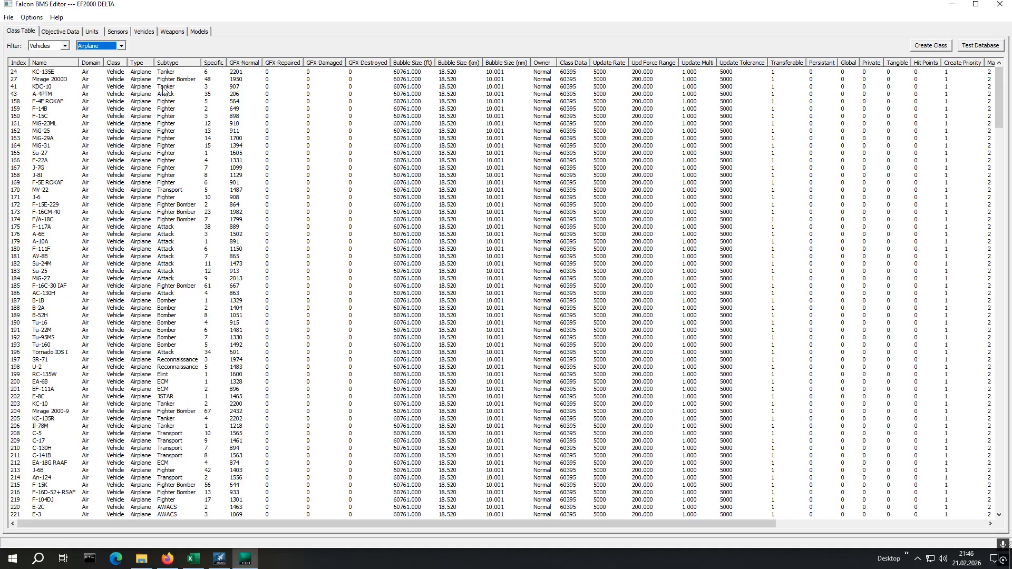
- Sort the filtered classes by subtype and specific number, and select EF2000 SS among the fighter bombers to check its specific number
left_click(168, 63)
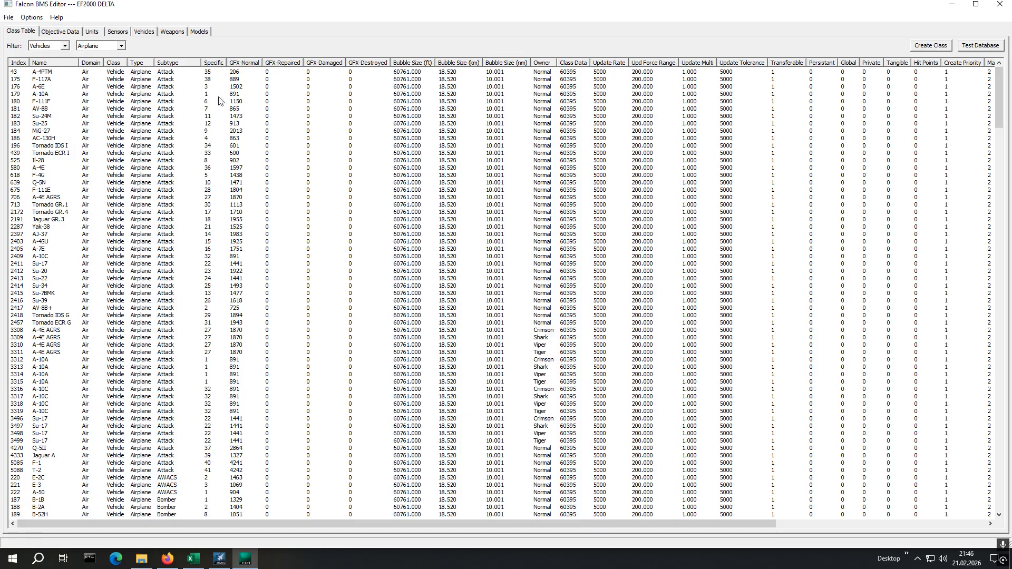
left_click(218, 63)
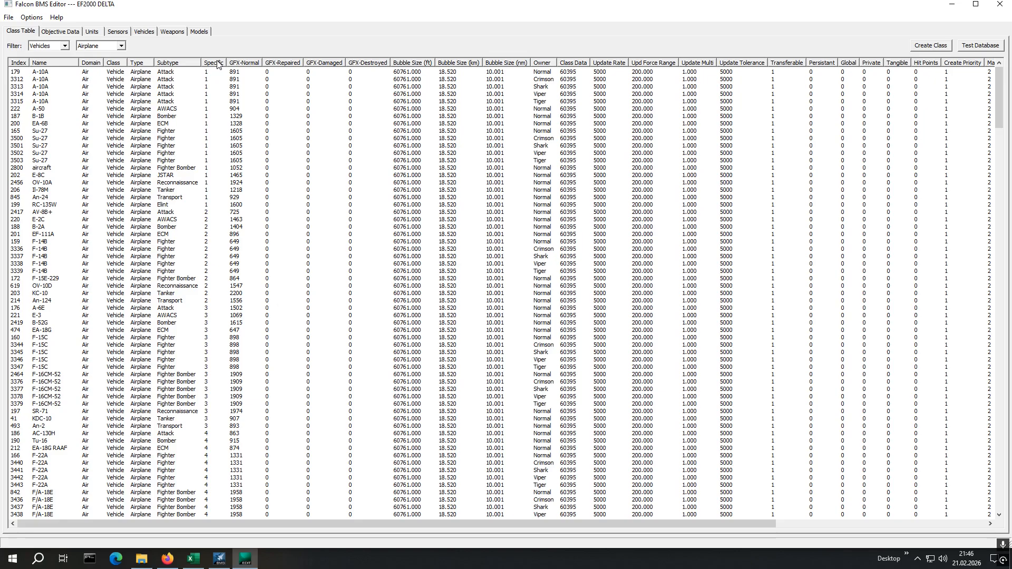
left_click(175, 63)
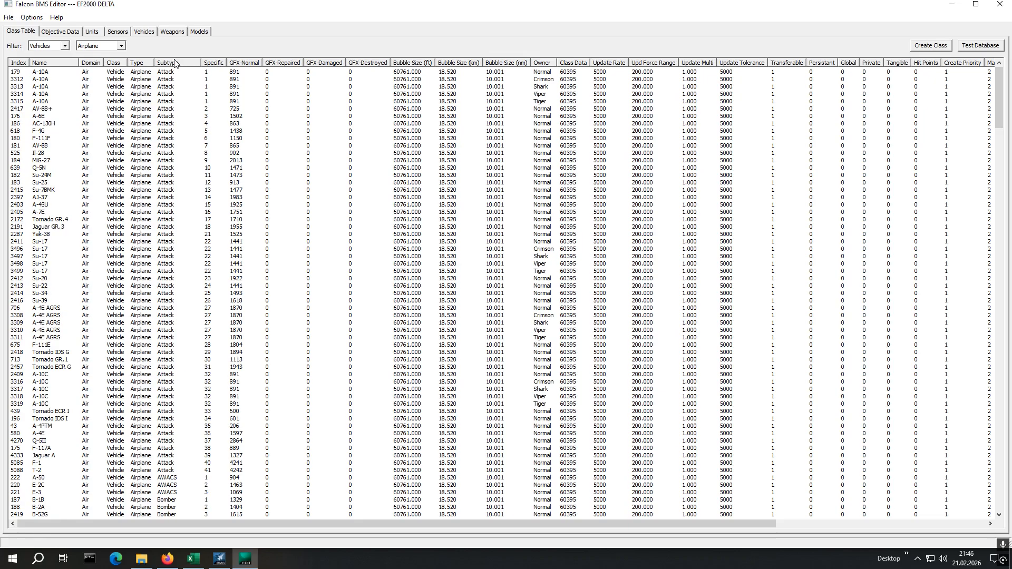
left_click_drag(1003, 97, 1008, 467)
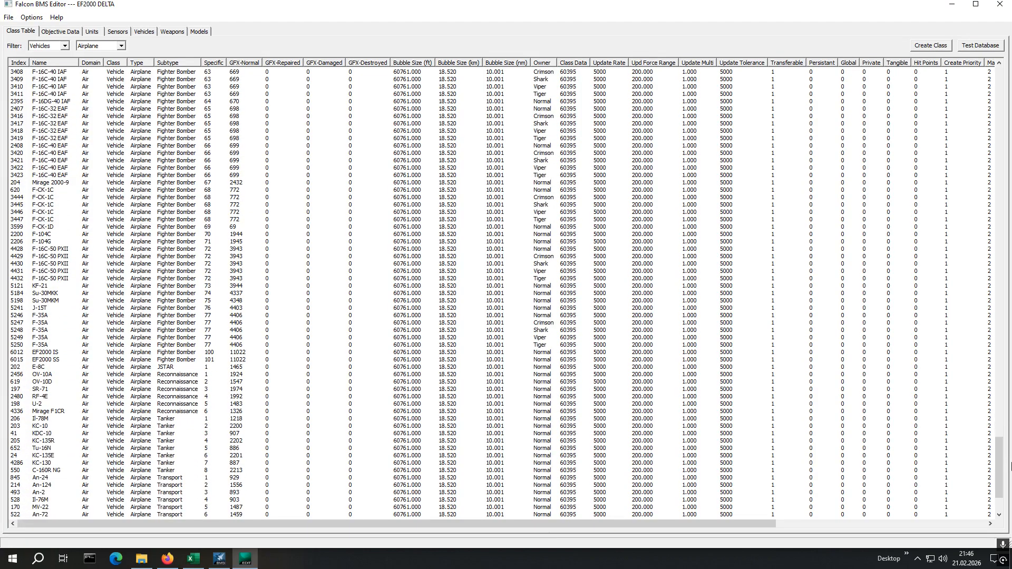
left_click(169, 345)
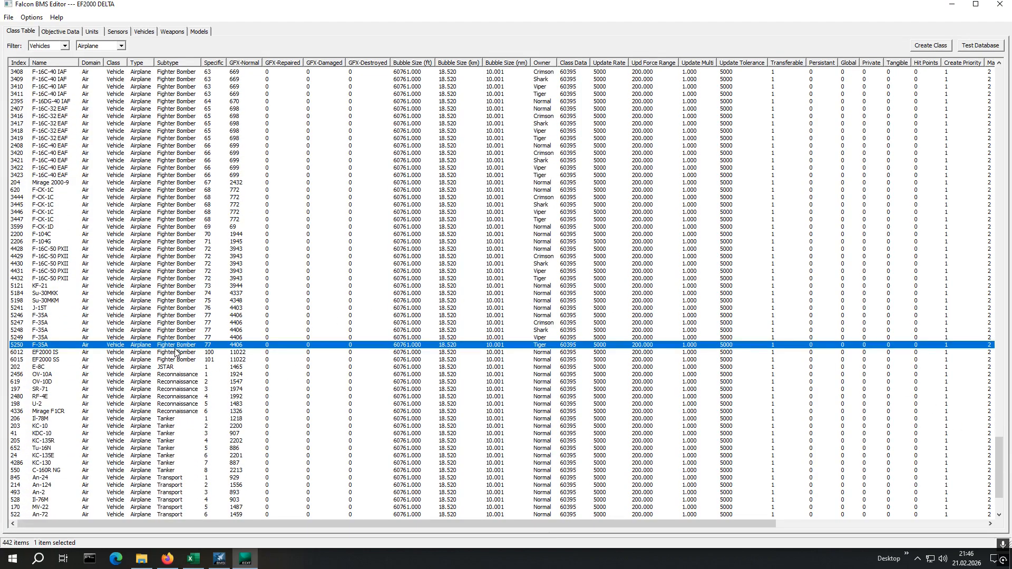
left_click(208, 360)
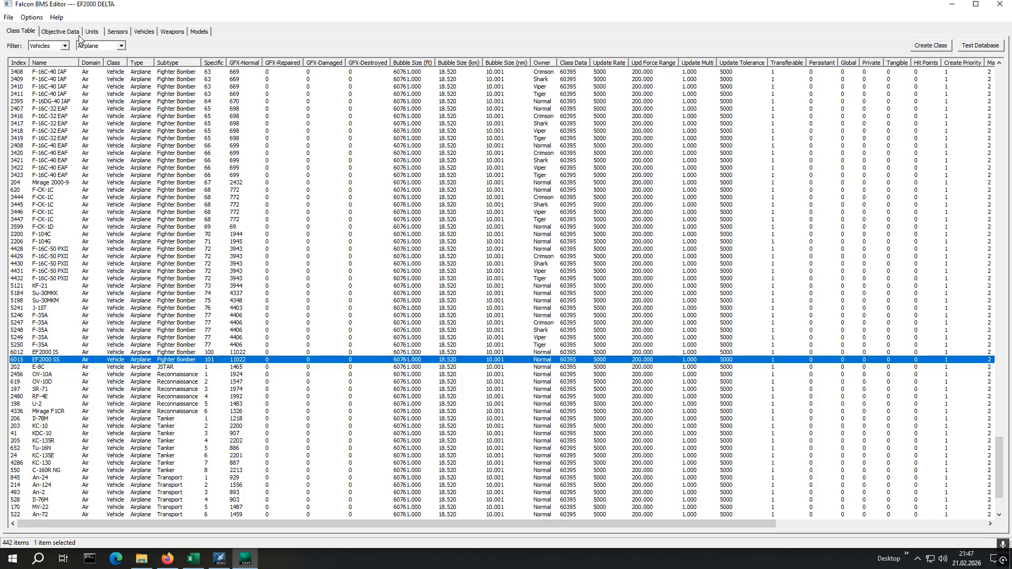
- Sort the vehicle aircraft list by name, find EF2000 SS and open its vehicle data details
left_click(146, 32)
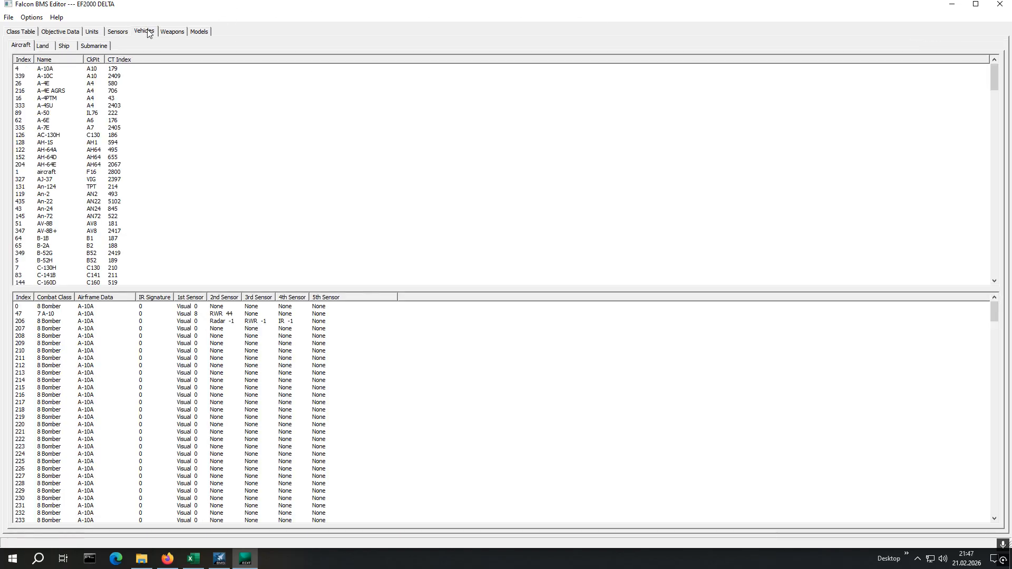
left_click(59, 60)
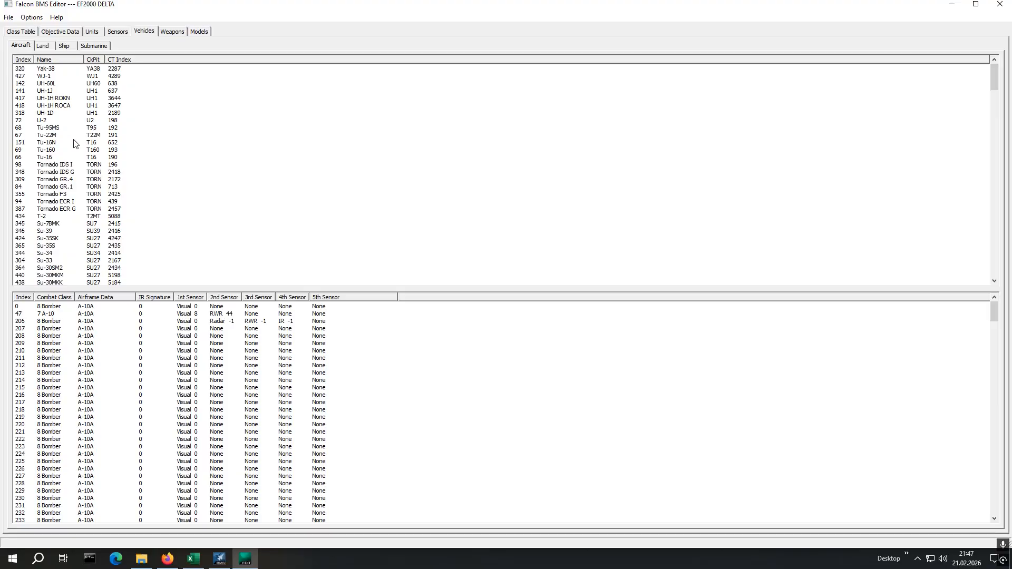
left_click(57, 60)
scroll(73, 125, "down", 3)
scroll(72, 125, "down", 7)
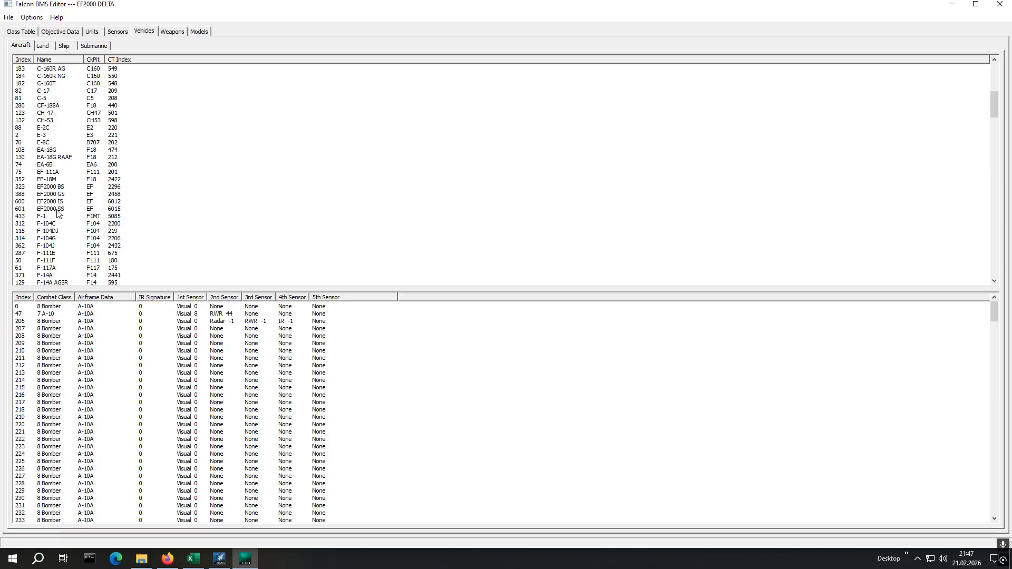
left_click(114, 209)
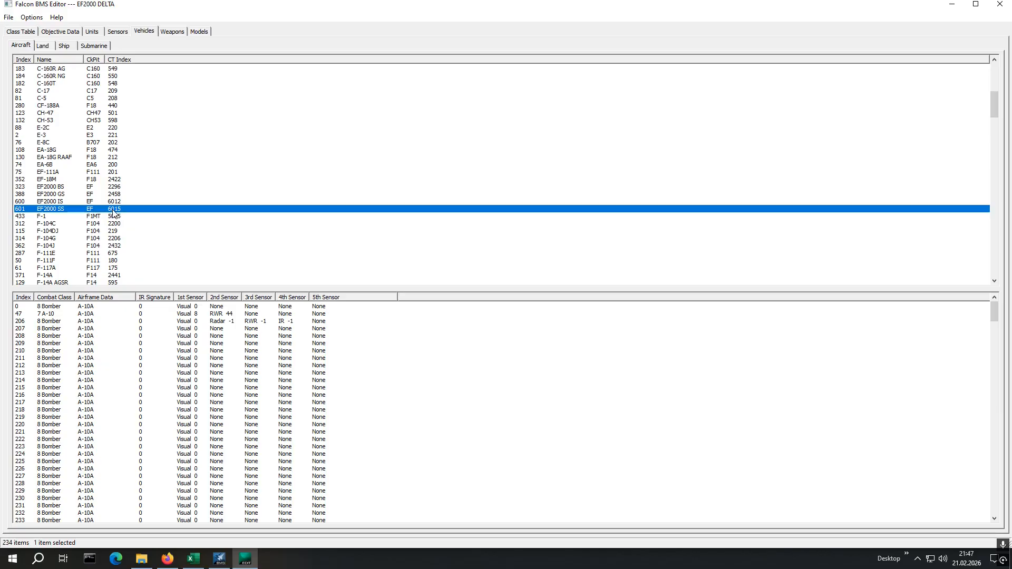
double_click(113, 211)
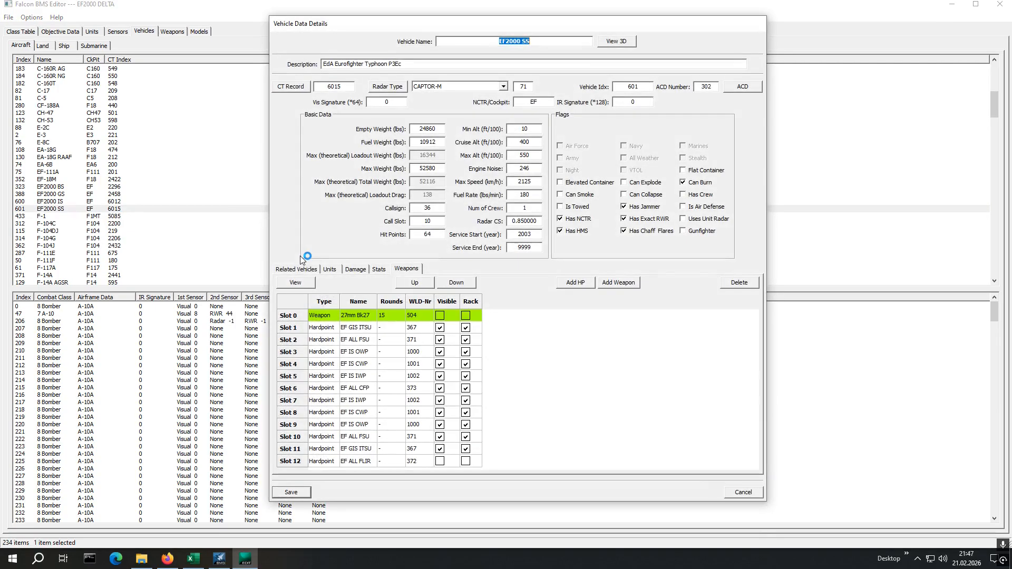
- Edit the Normal graphics model number in the EF2000 SS CT record, and save both the record and the aircraft
left_click(290, 87)
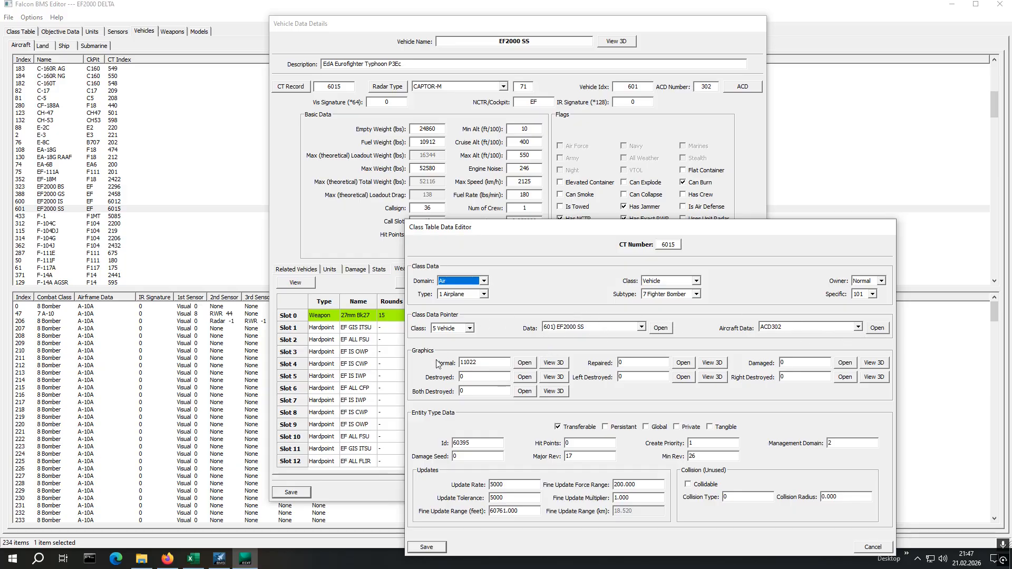
left_click(492, 363)
left_click(426, 547)
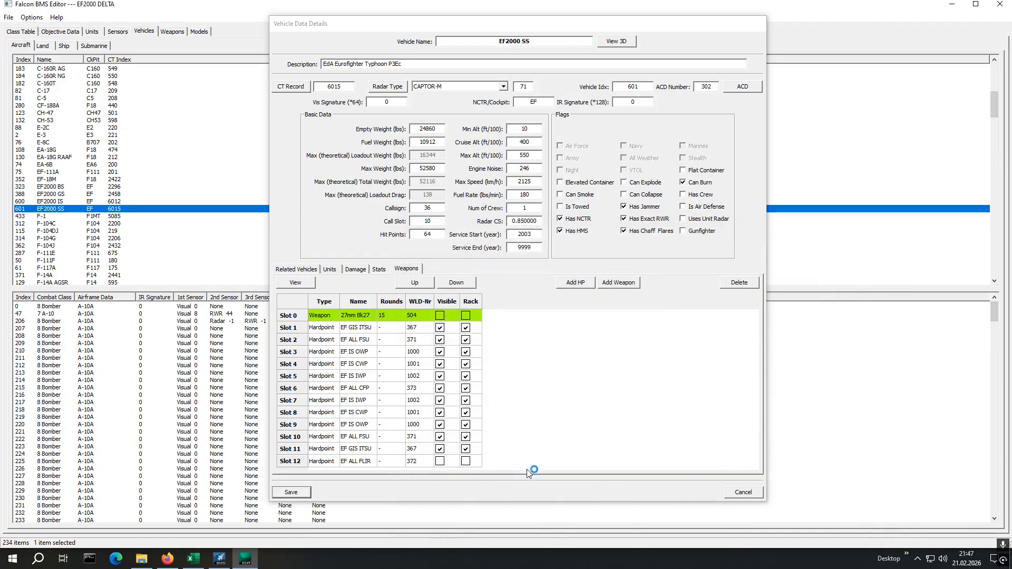
left_click(291, 491)
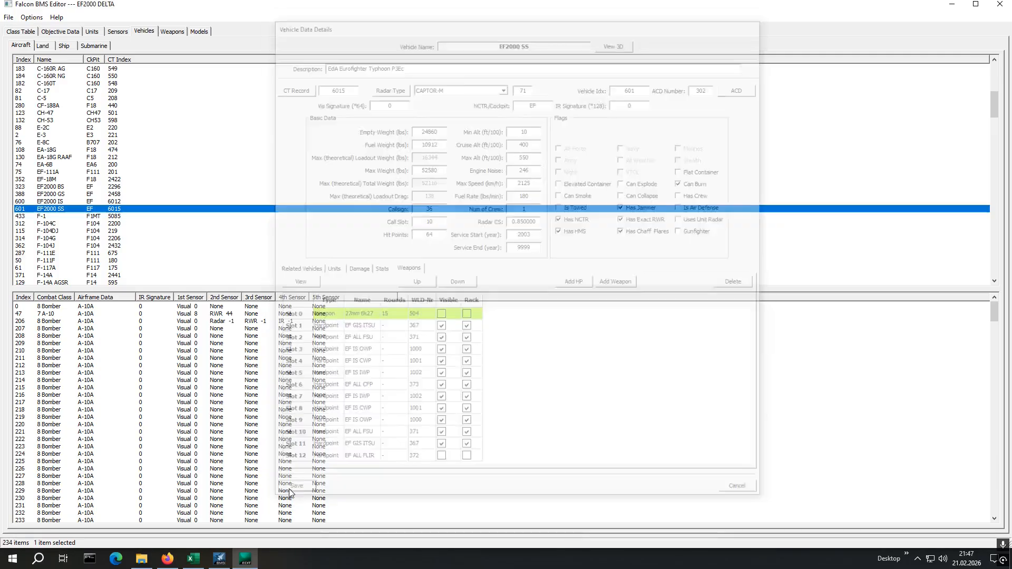
- Sort the airframe data by descending index and examine the airframe and sensor assignments of EF2000SS entry 302, leaving it without saving
left_click(20, 297)
left_click(20, 297)
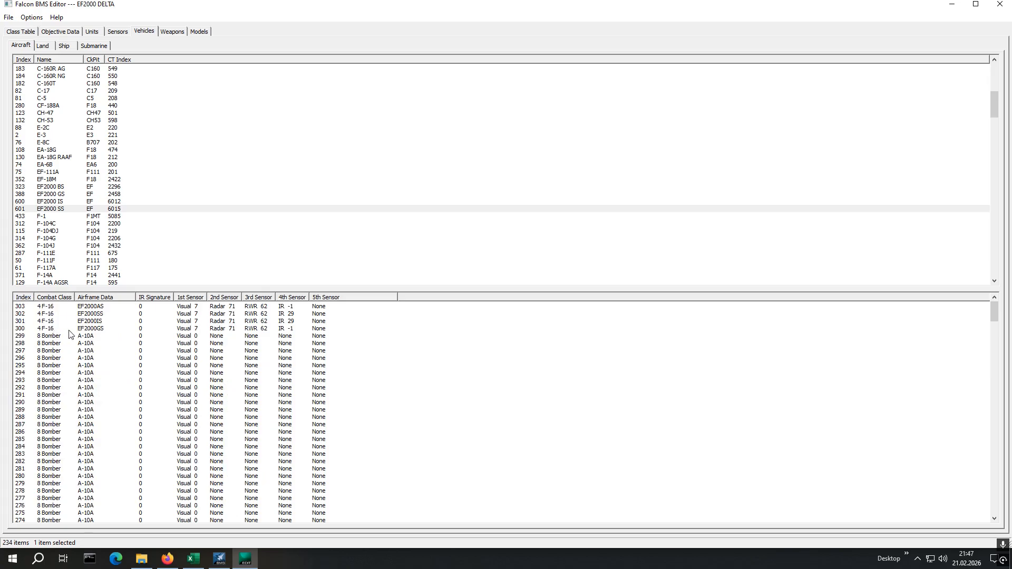
left_click(24, 322)
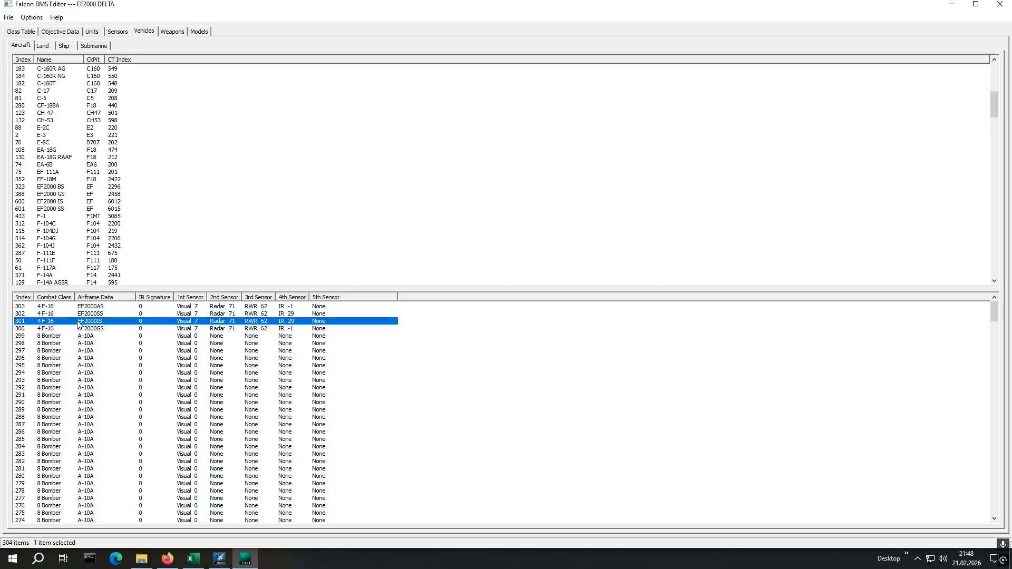
left_click(52, 314)
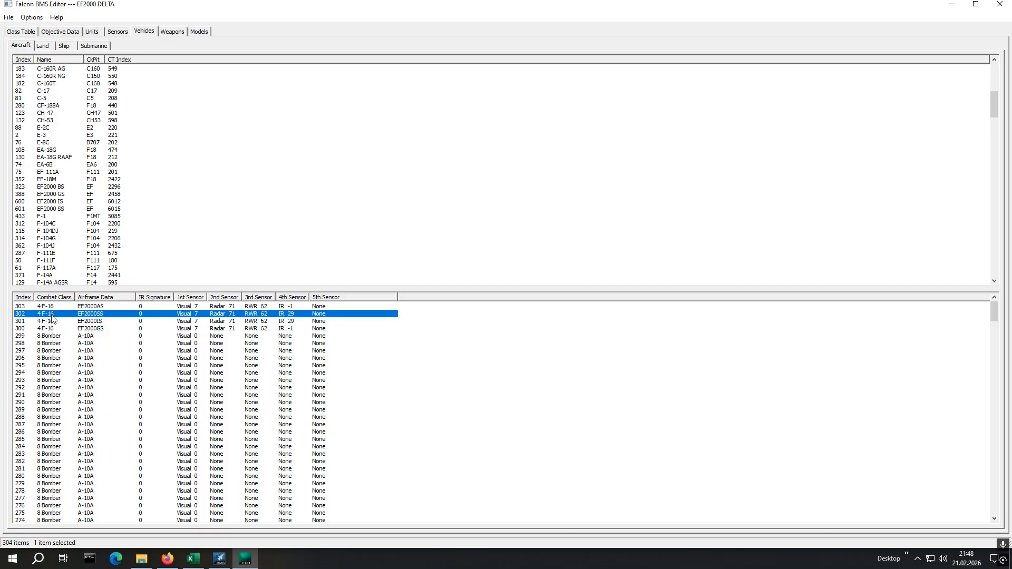
double_click(52, 318)
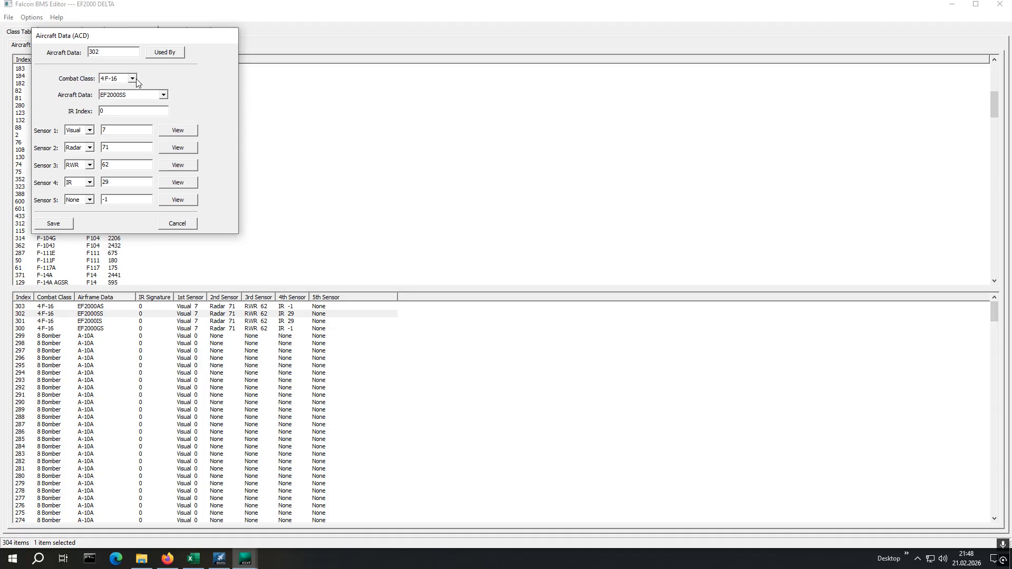
left_click(164, 95)
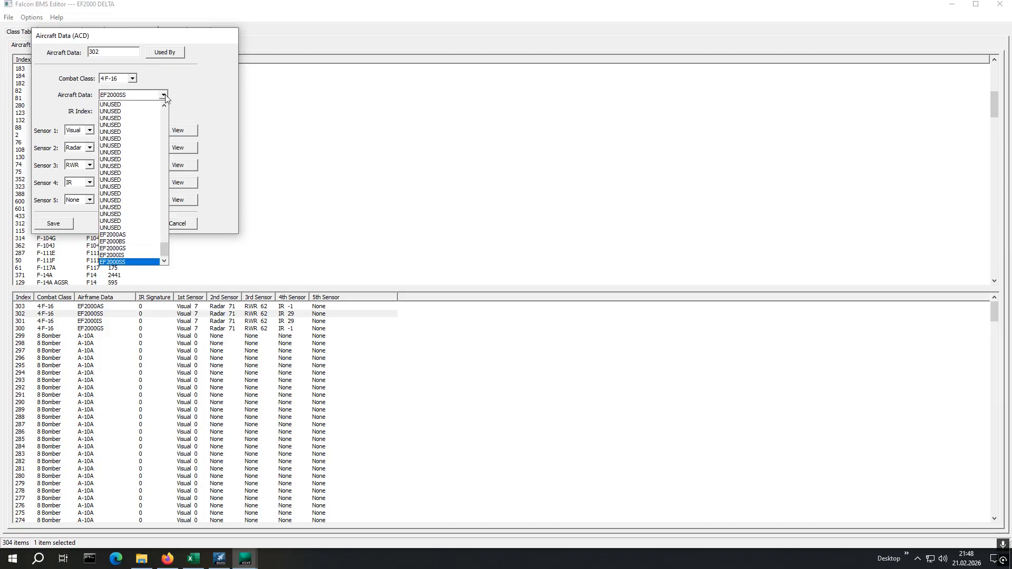
left_click(165, 98)
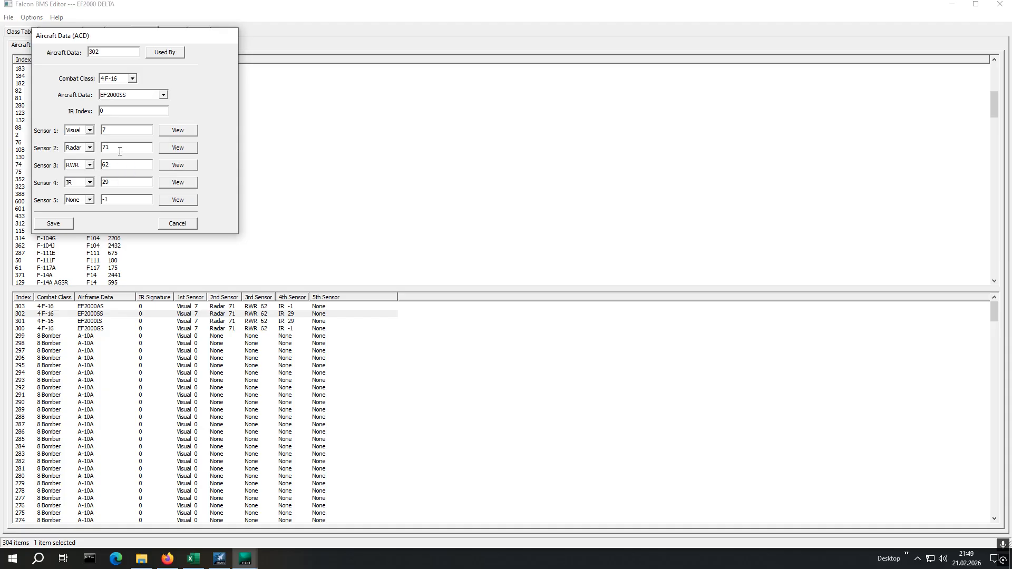
left_click_drag(109, 149, 59, 181)
left_click(183, 224)
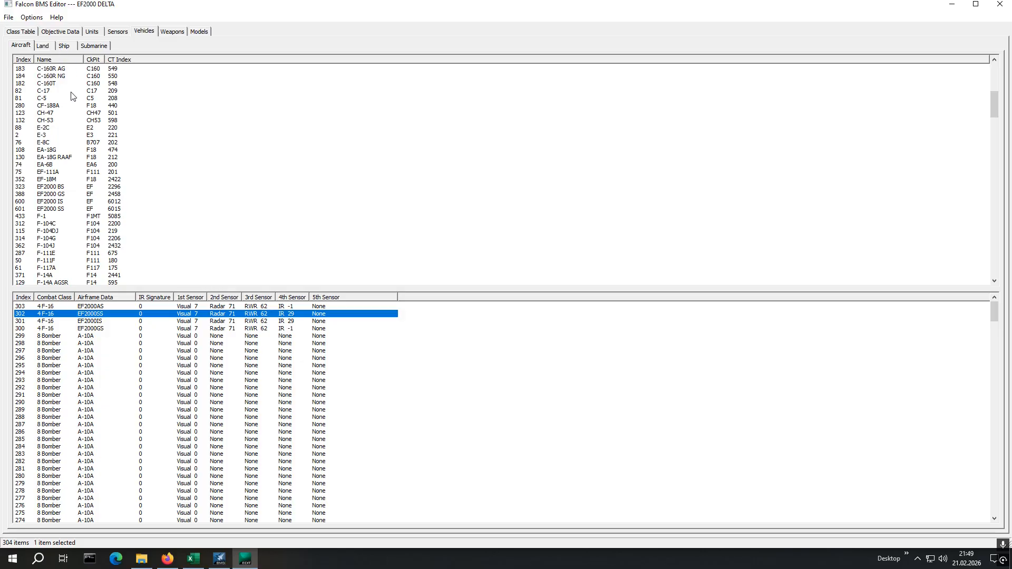
- List the flight units and sort them by descending index
scroll(73, 97, "up", 10)
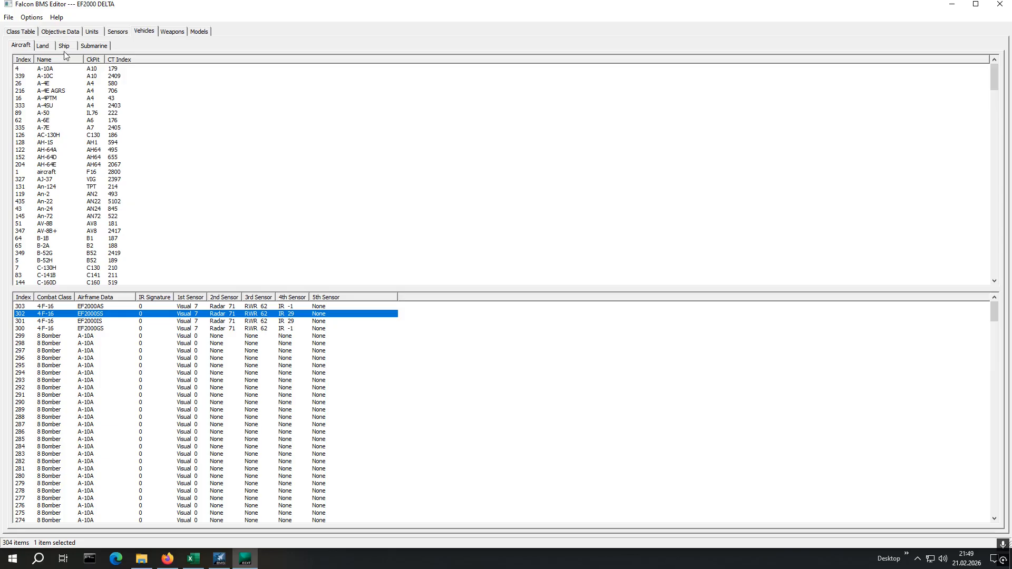
left_click(92, 32)
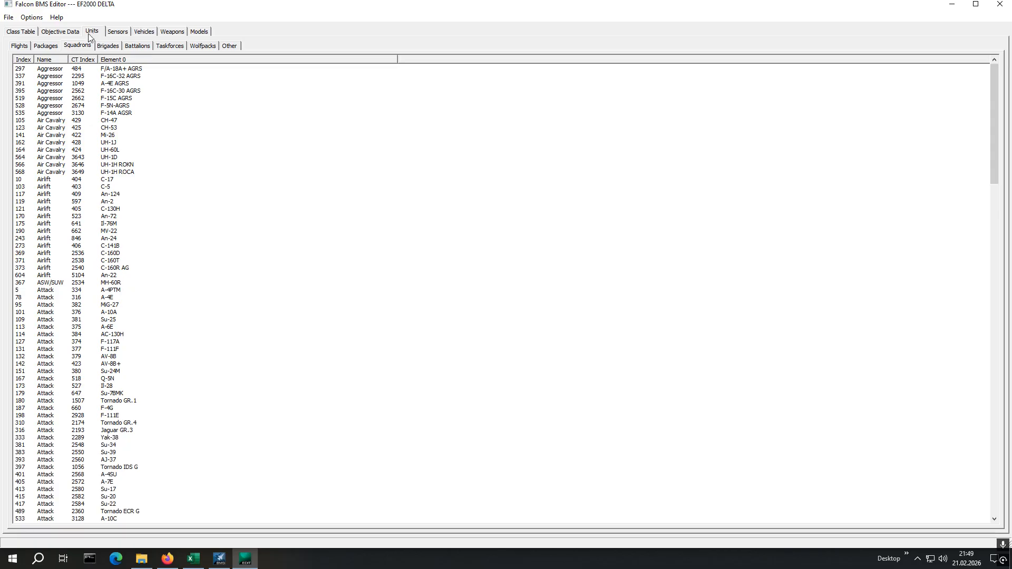
left_click(25, 46)
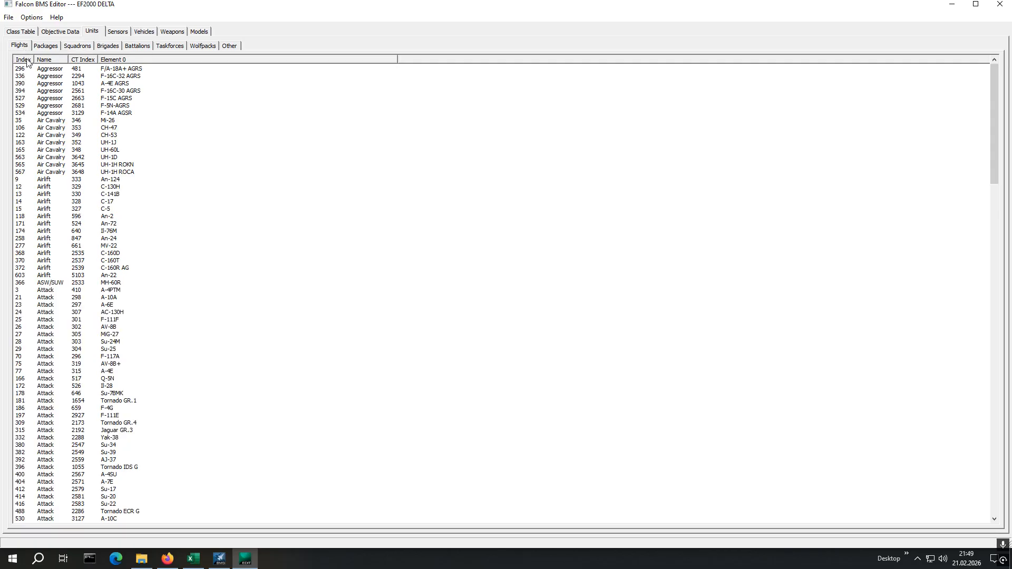
left_click(88, 49)
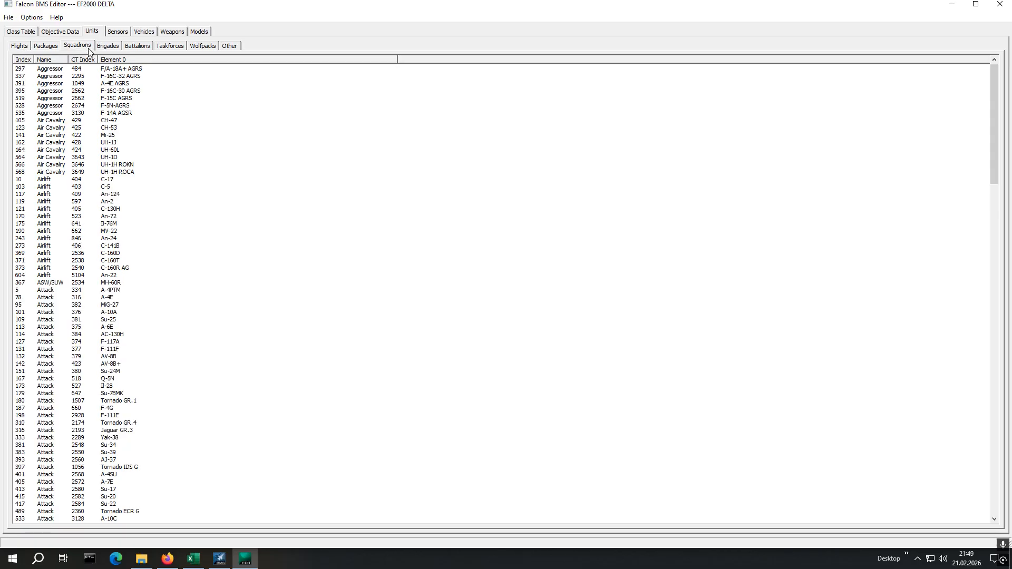
left_click(19, 47)
left_click(24, 60)
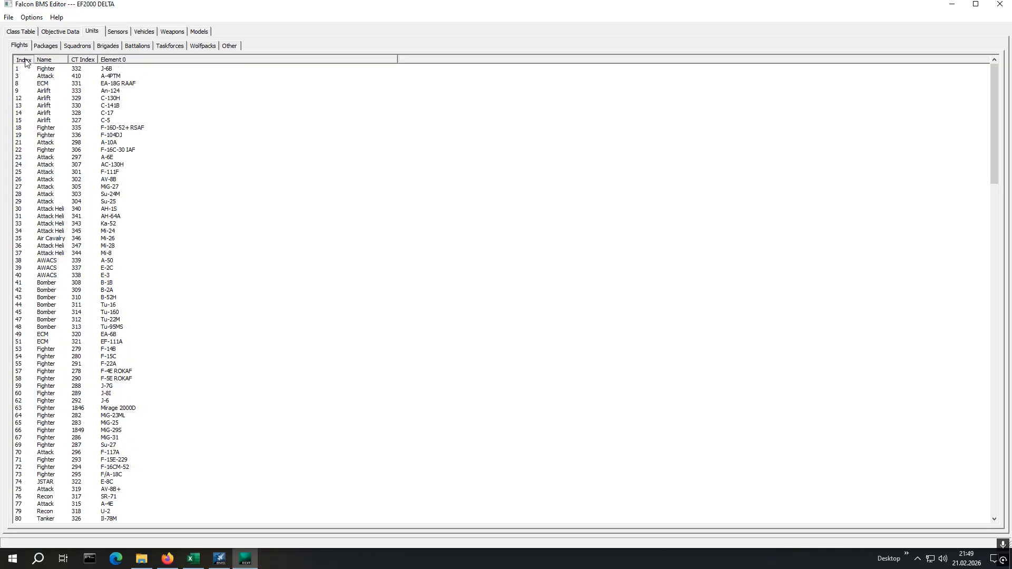
left_click(23, 60)
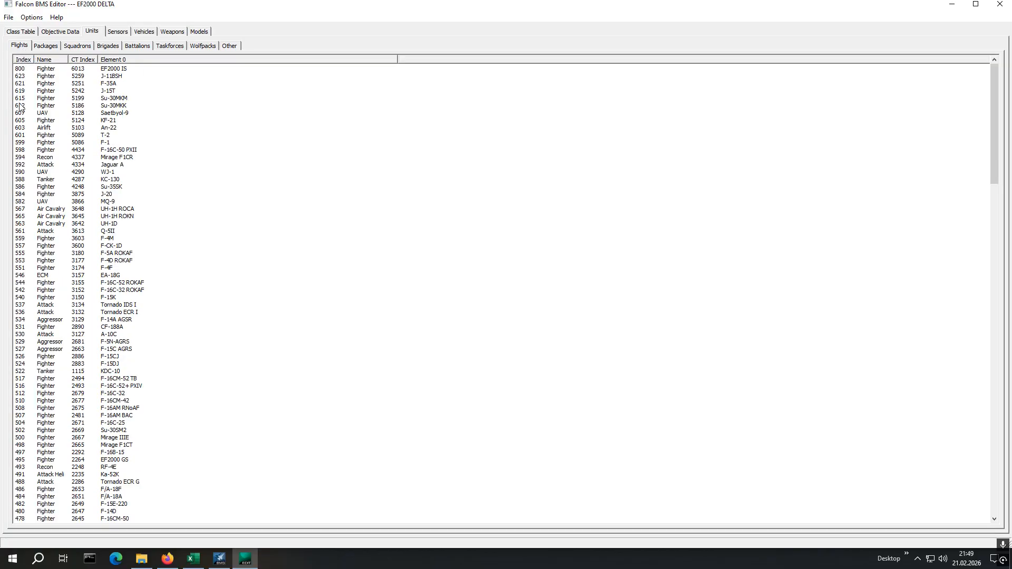
- Duplicate the EF2000 IS fighter flight unit together with its associated CT record
right_click(20, 70)
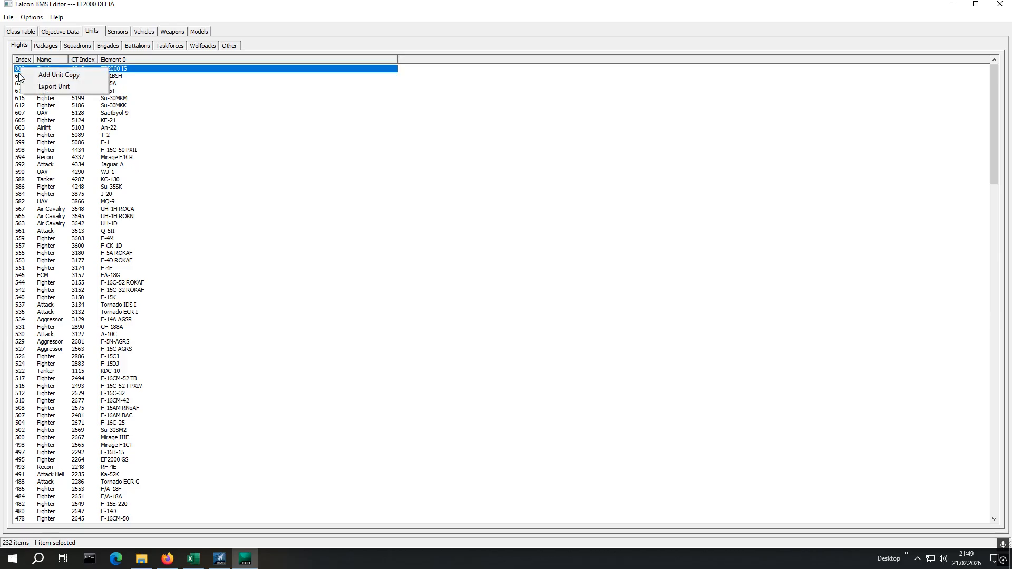
left_click(60, 74)
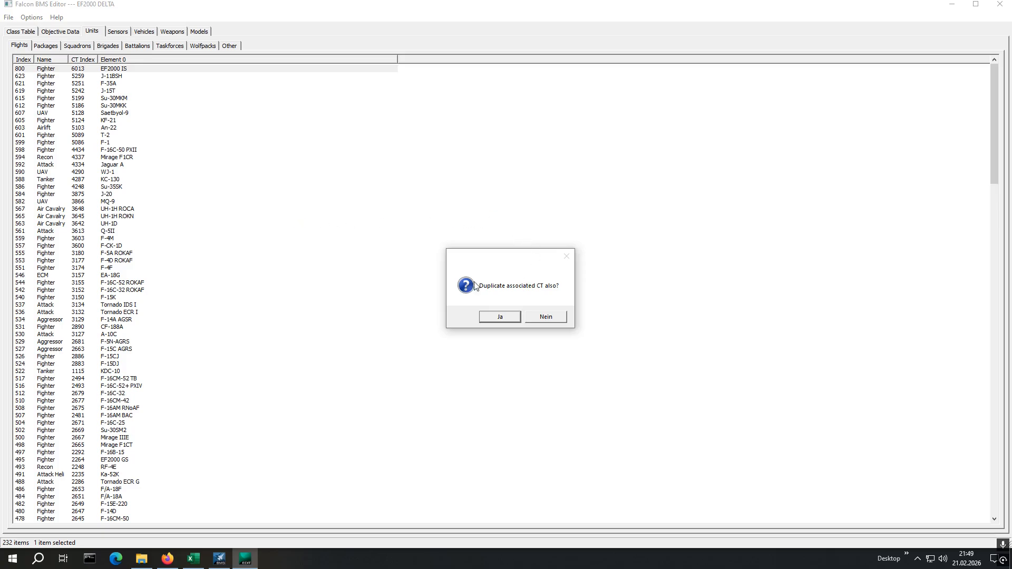
left_click(496, 317)
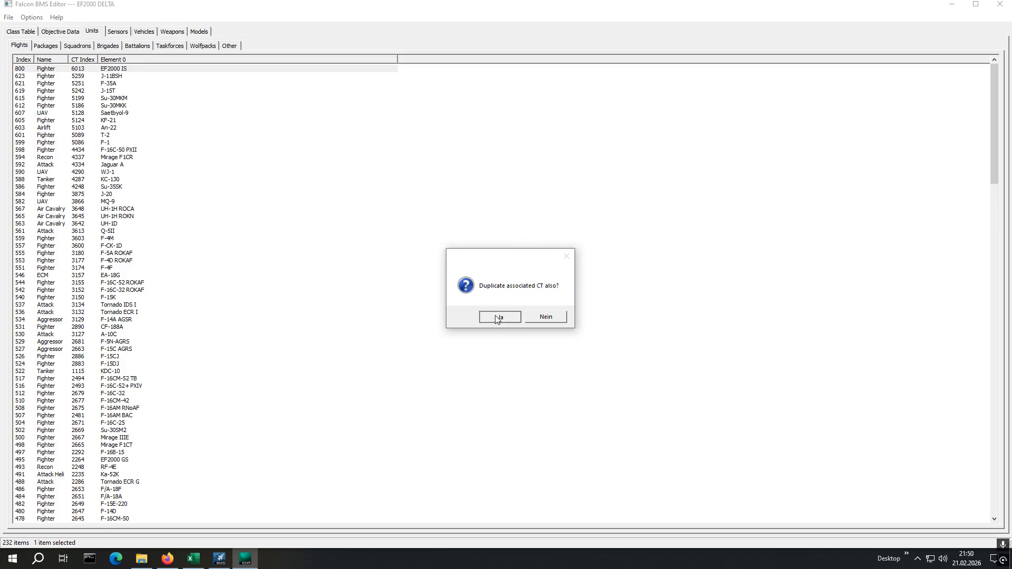
left_click(29, 59)
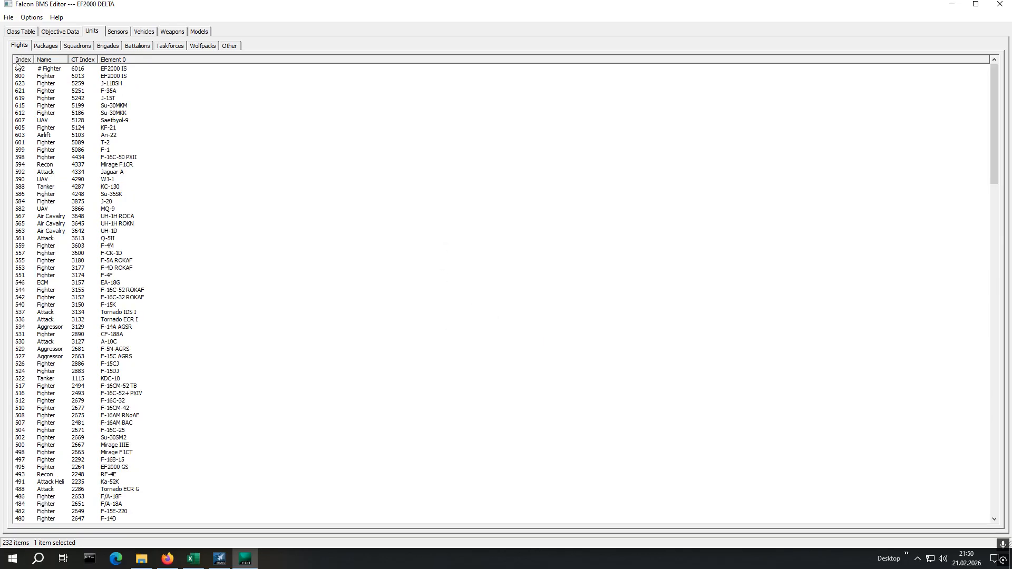
- Open the copied EF2000 IS flight unit's data and rename it Fighter, without the # prefix
double_click(25, 69)
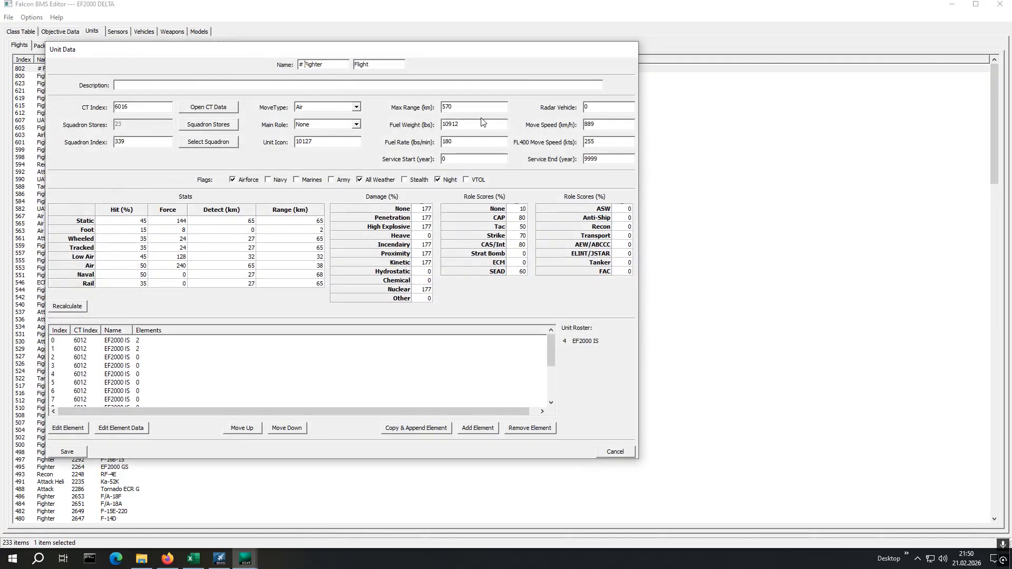
key("BackSpace")
key("BackSpace")
- Replace the vehicle of element 0 in the copied flight unit with EF2000 SS, CT index 6015
left_click(107, 342)
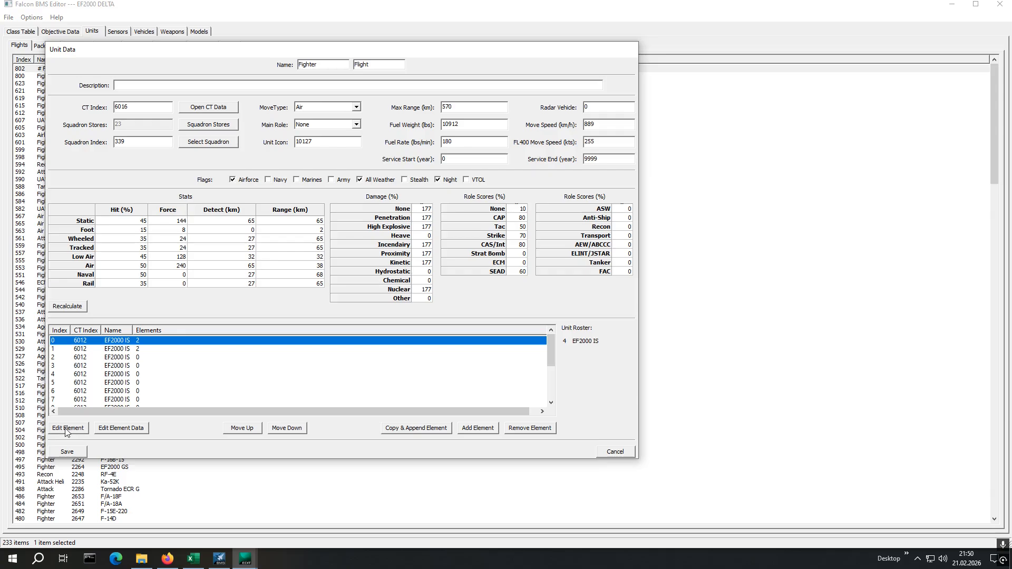
double_click(92, 340)
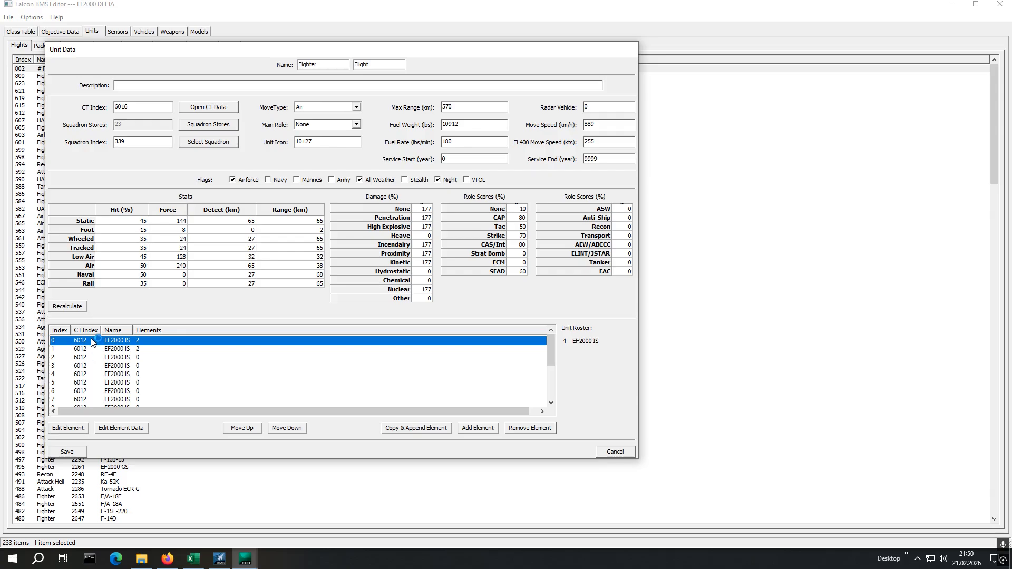
left_click(59, 428)
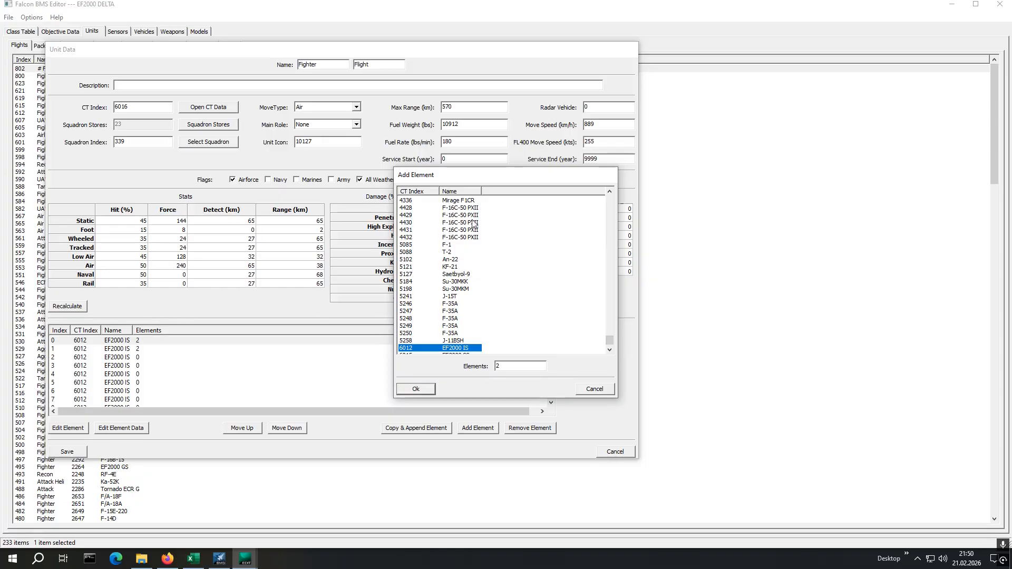
left_click(456, 193)
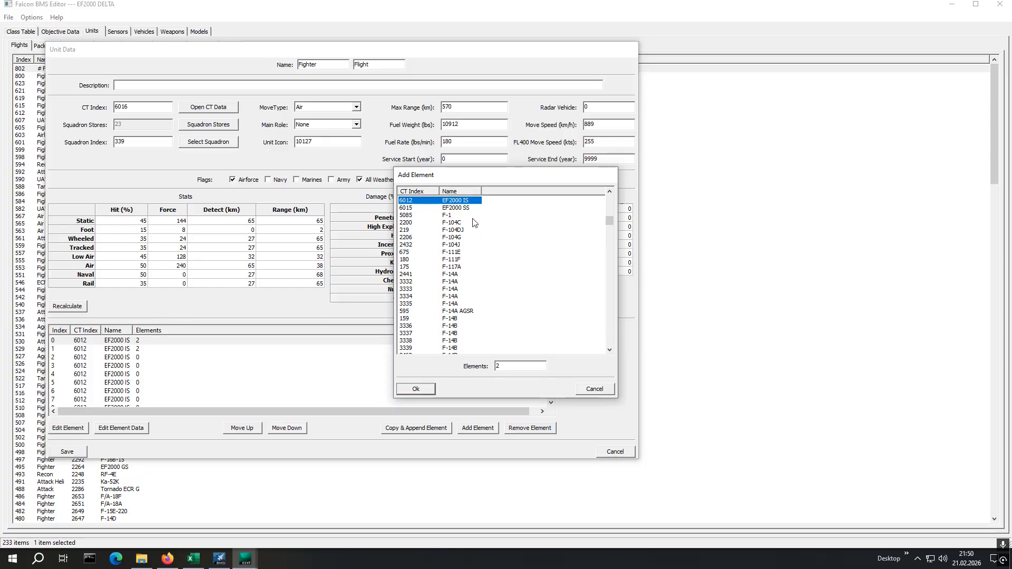
left_click(450, 209)
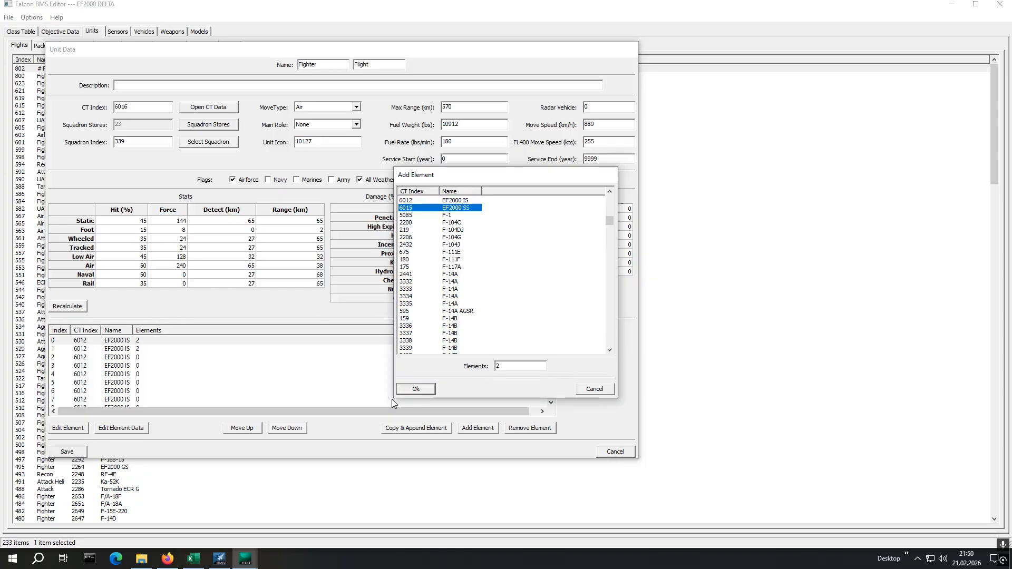
left_click(420, 387)
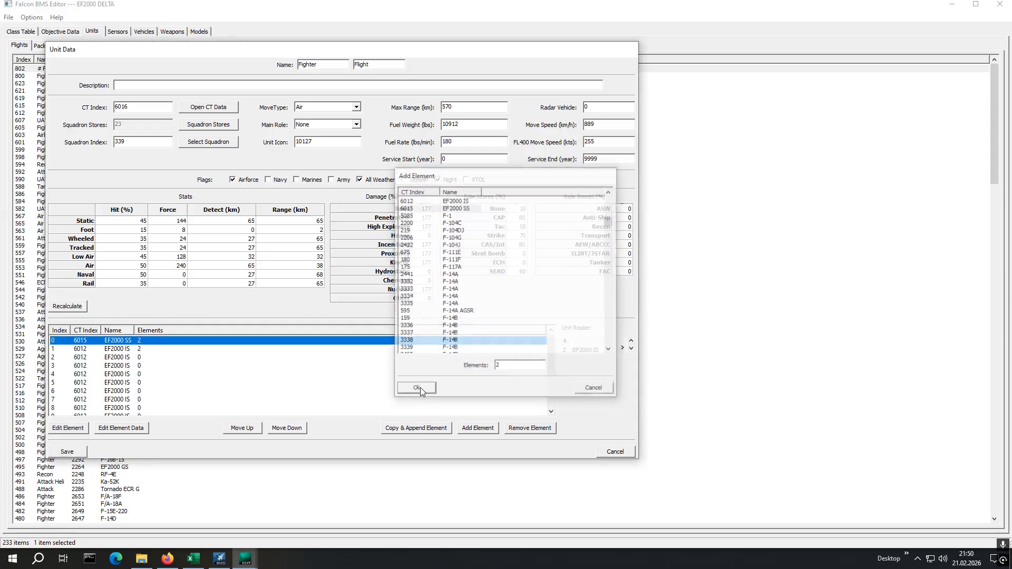
- Replace the vehicle of element 1 in the flight unit with EF2000 SS, CT index 6015
left_click(76, 349)
left_click(72, 429)
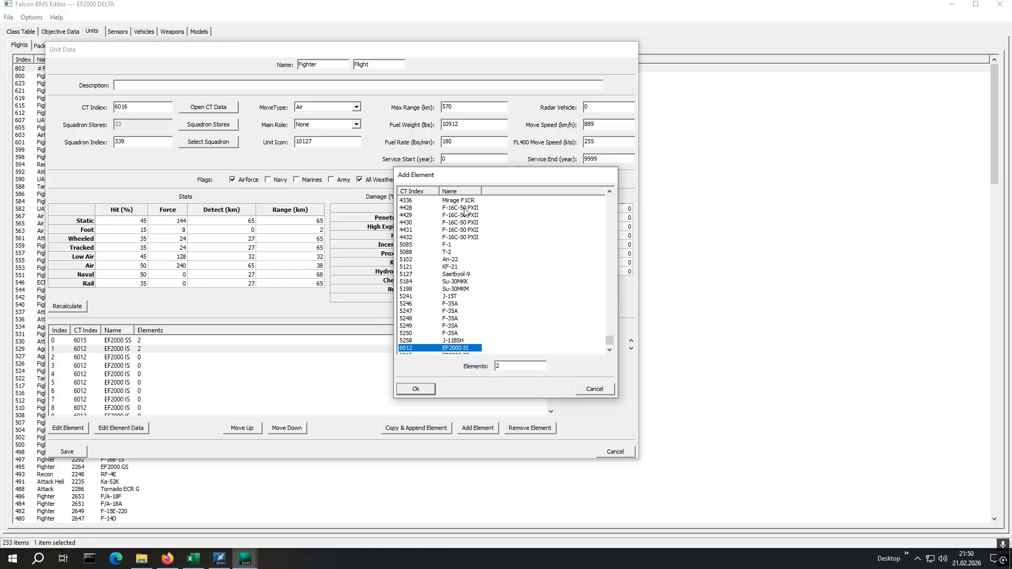
left_click(463, 193)
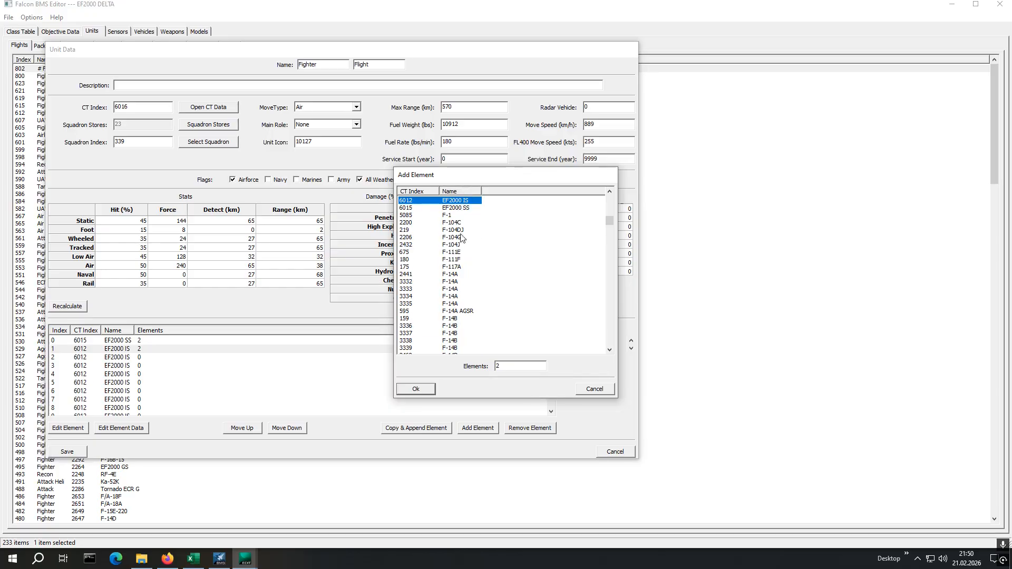
left_click(455, 208)
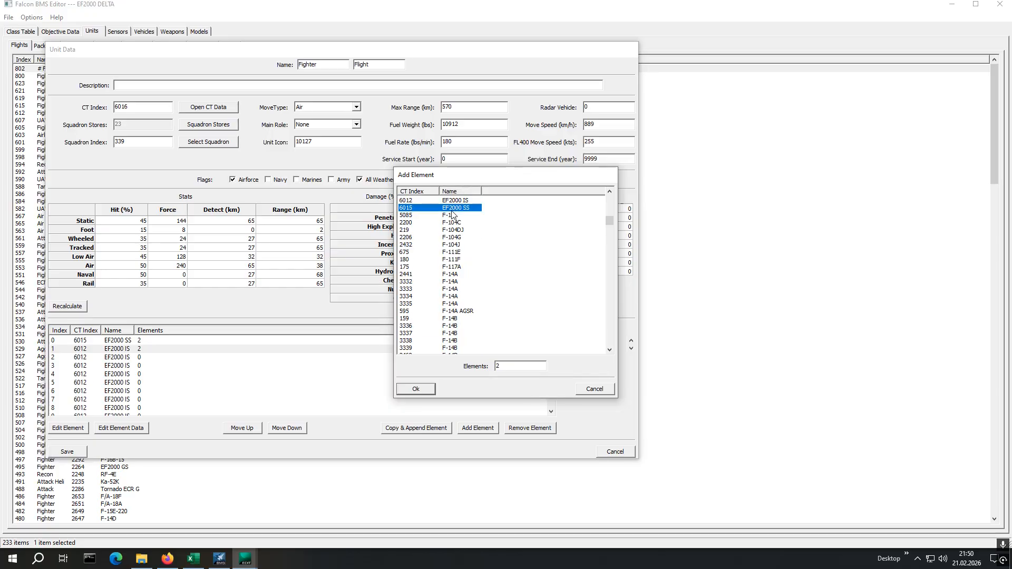
left_click(416, 390)
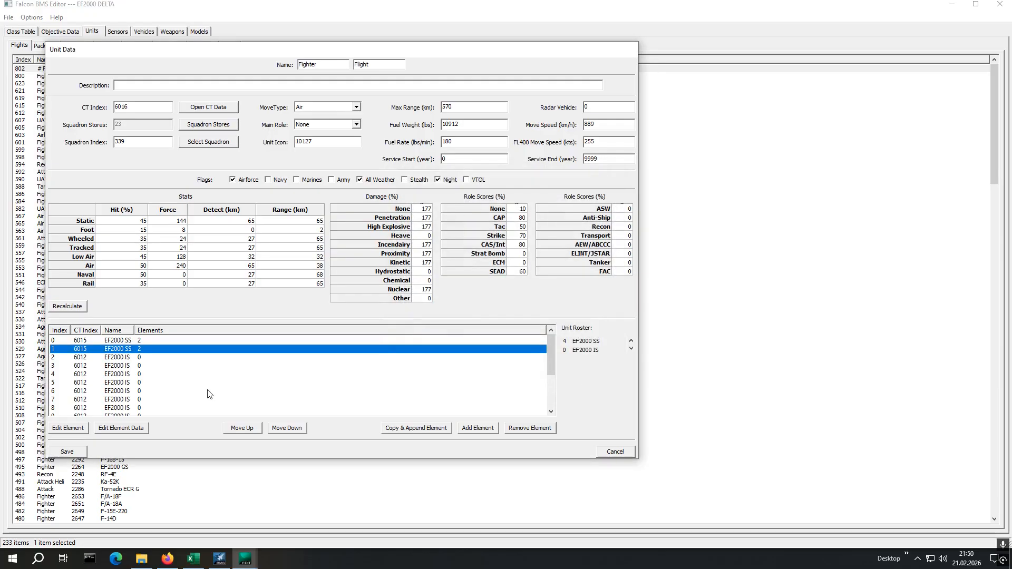
- Review the remaining EF2000 IS elements and change element 2 to EF2000 SS, CT index 6015
left_click(118, 358)
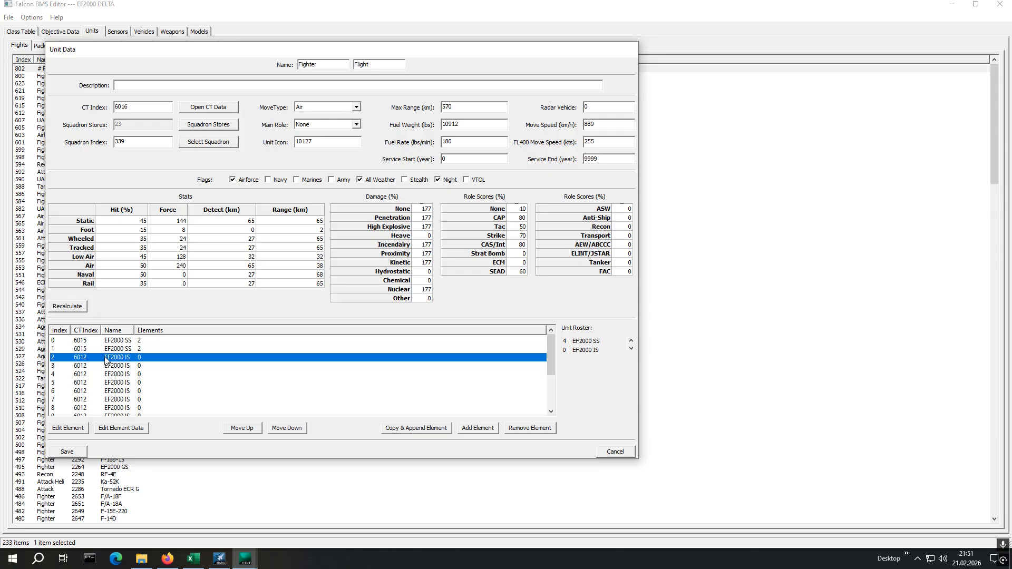
scroll(146, 403, "down", 3)
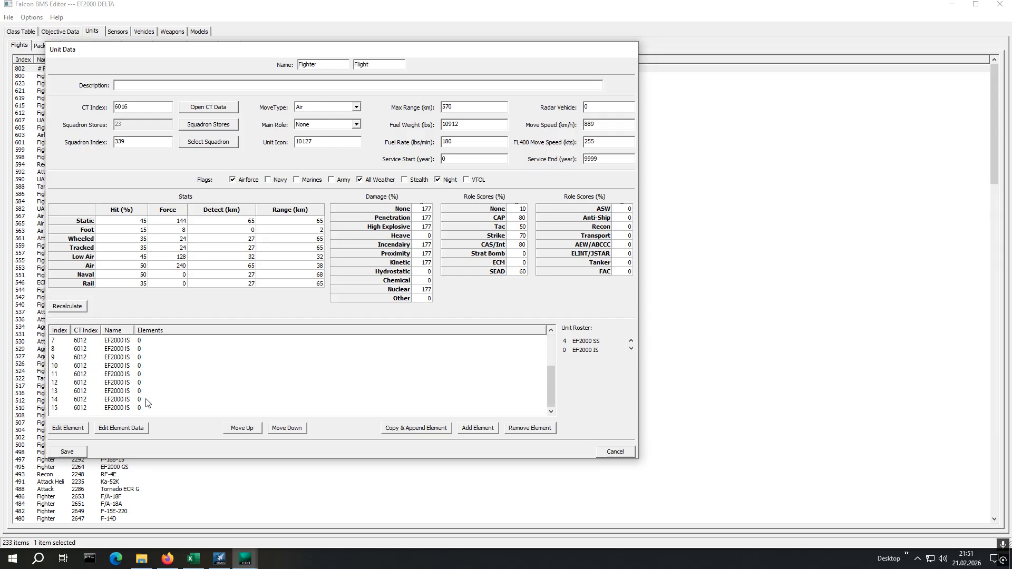
left_click(91, 408)
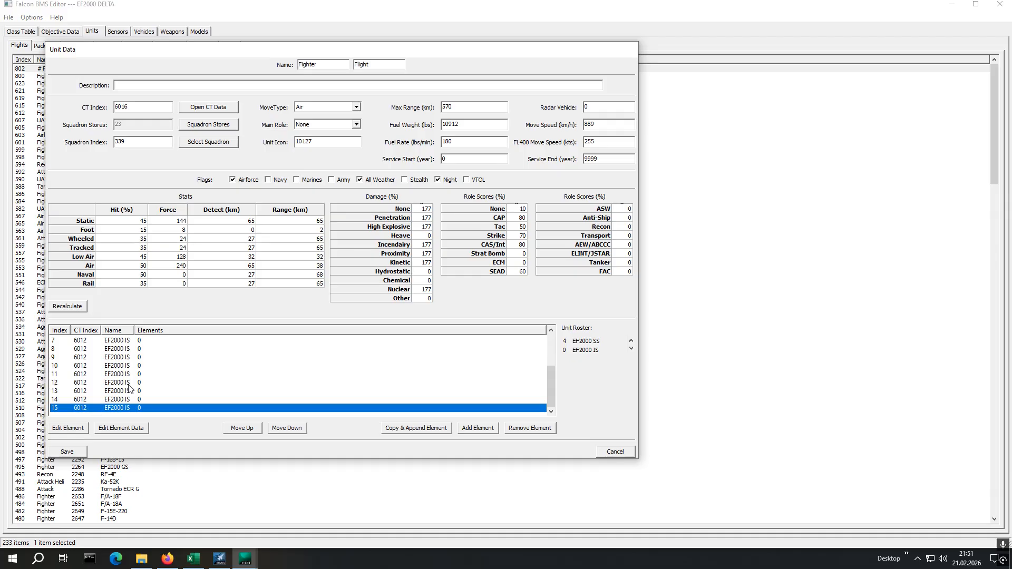
scroll(130, 388, "up", 3)
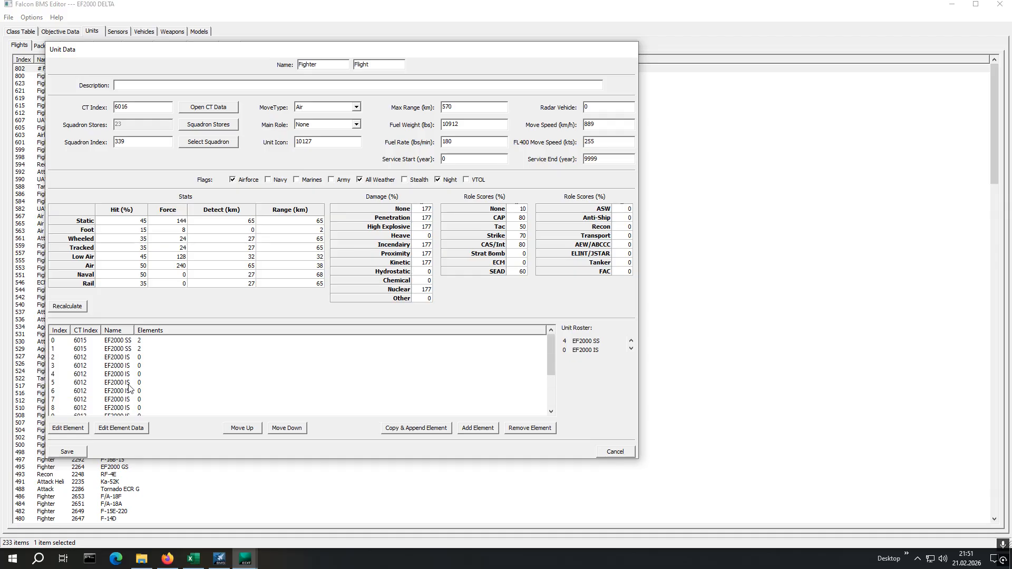
left_click(117, 359)
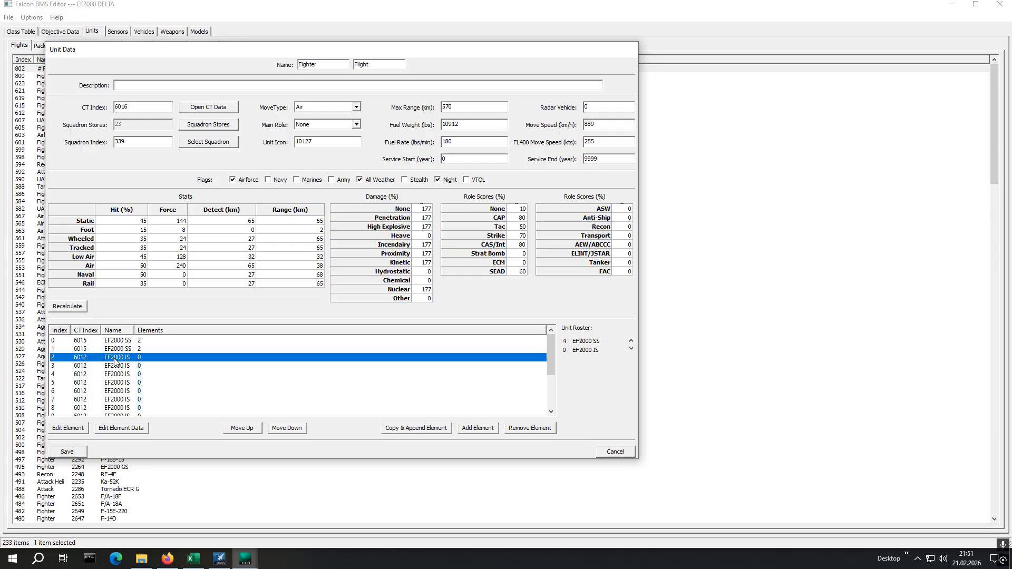
left_click(73, 430)
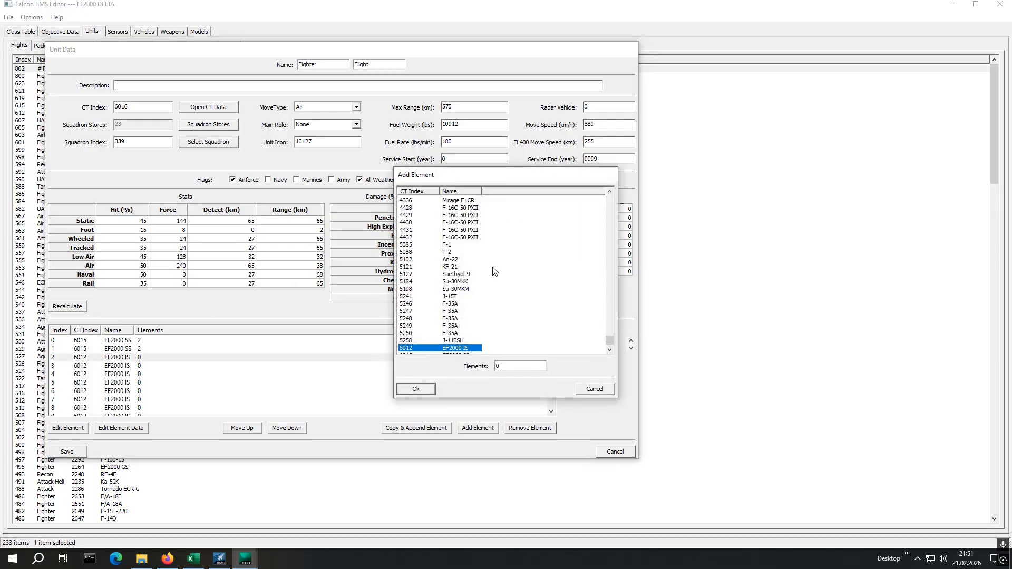
left_click(466, 191)
left_click(466, 209)
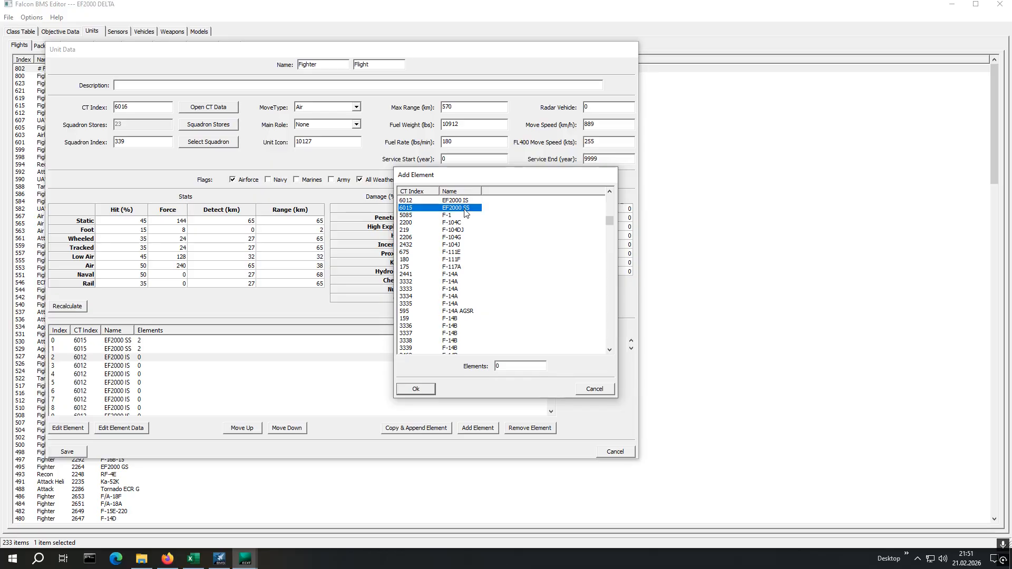
left_click(416, 388)
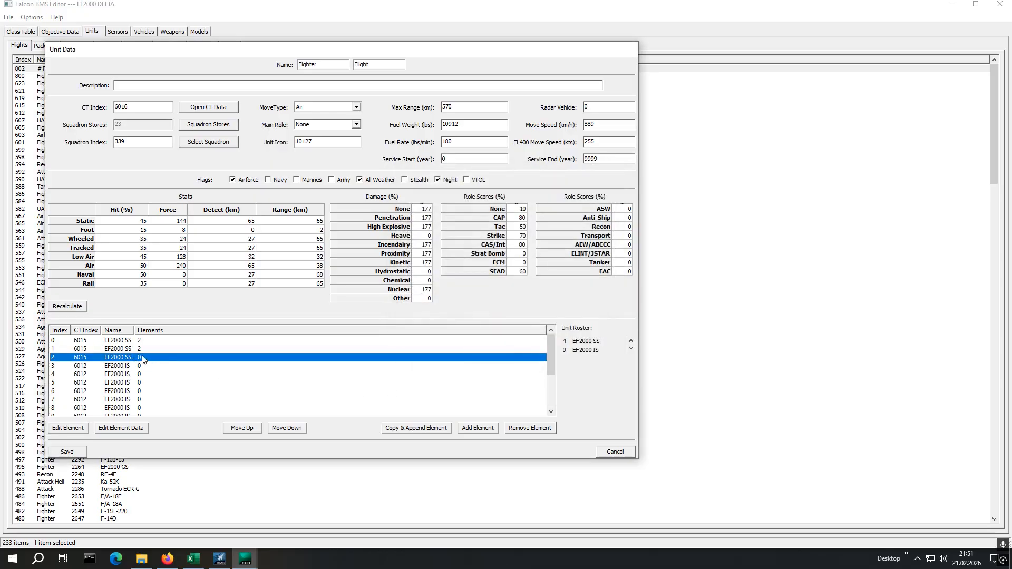
- Remove all remaining EF2000 IS elements, from index 3 onward, from the flight unit
left_click(107, 367)
left_click(521, 430)
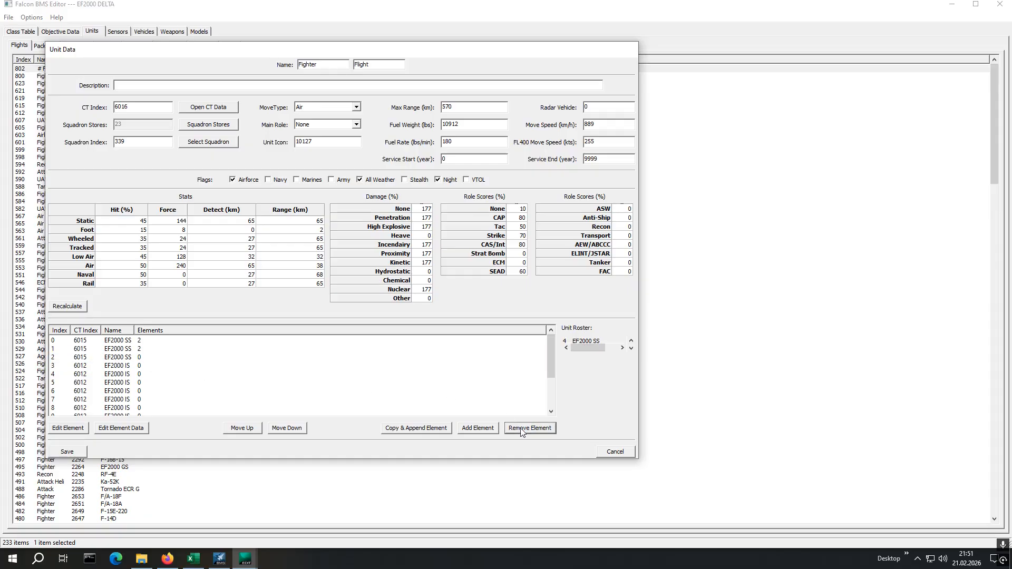
left_click(520, 430)
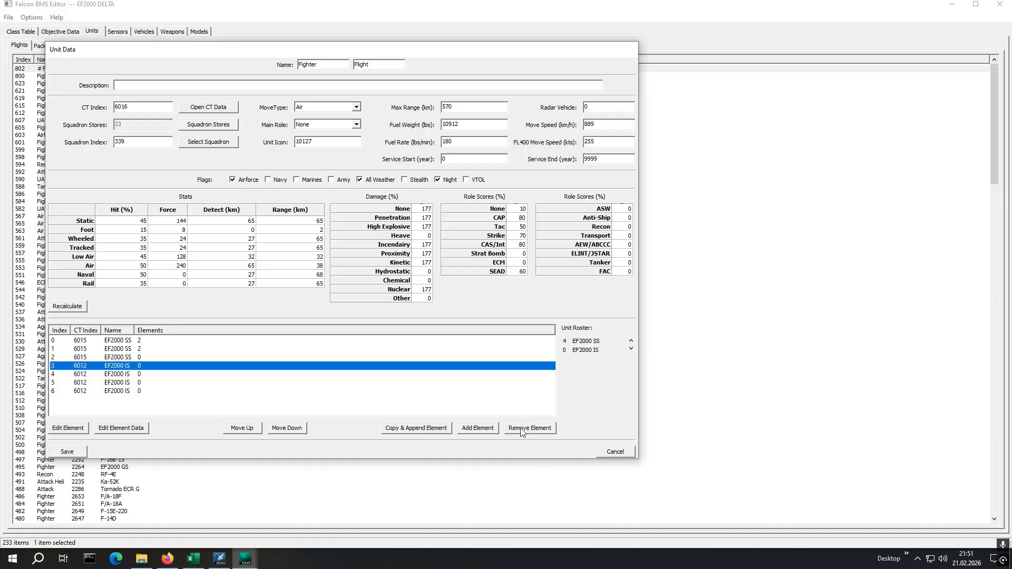
left_click(521, 429)
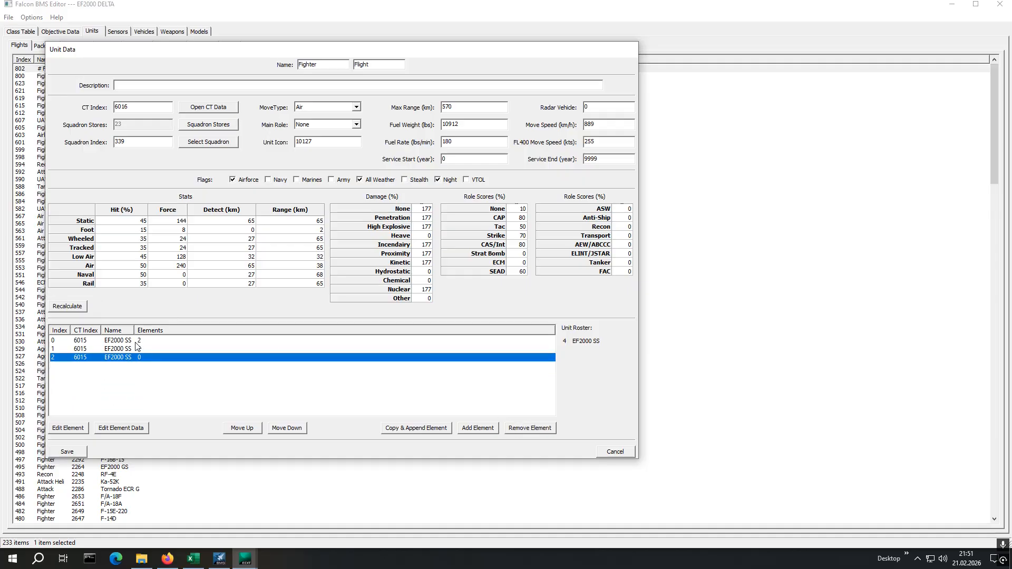
- Append repeated copies of the zero-count EF2000 SS element 2 to refill the element list, and save the flight unit
double_click(115, 360)
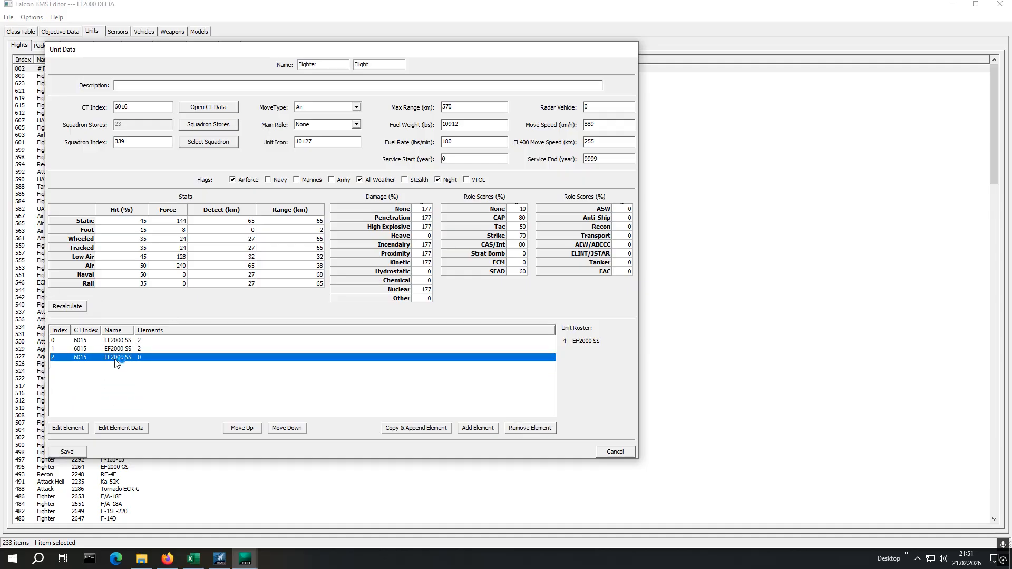
left_click(413, 429)
left_click(412, 429)
left_click(413, 429)
left_click(413, 429)
left_click(413, 429)
left_click(412, 429)
left_click(413, 429)
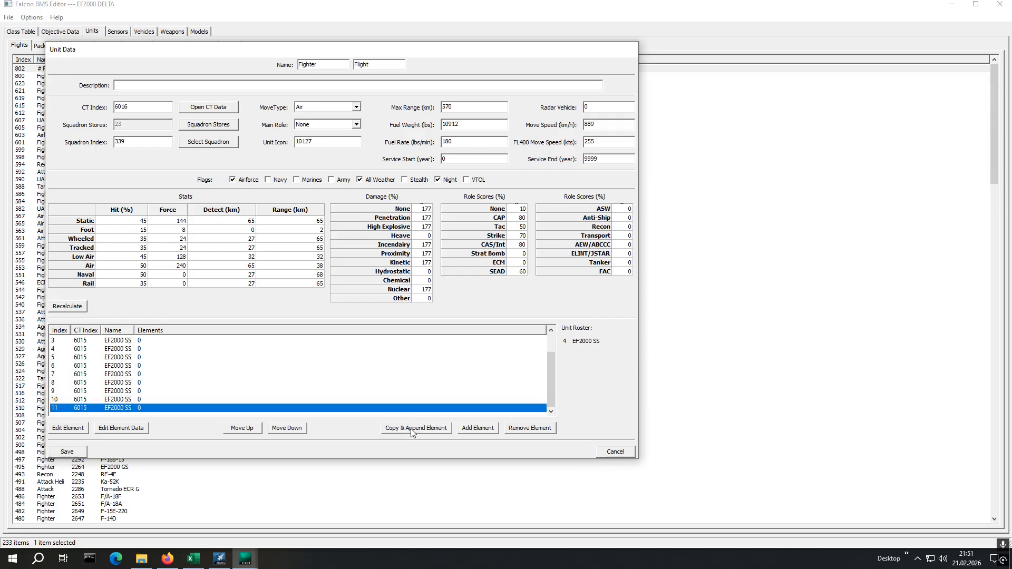
left_click(412, 429)
left_click(412, 429)
left_click(412, 429)
left_click(413, 429)
left_click(412, 429)
left_click(67, 451)
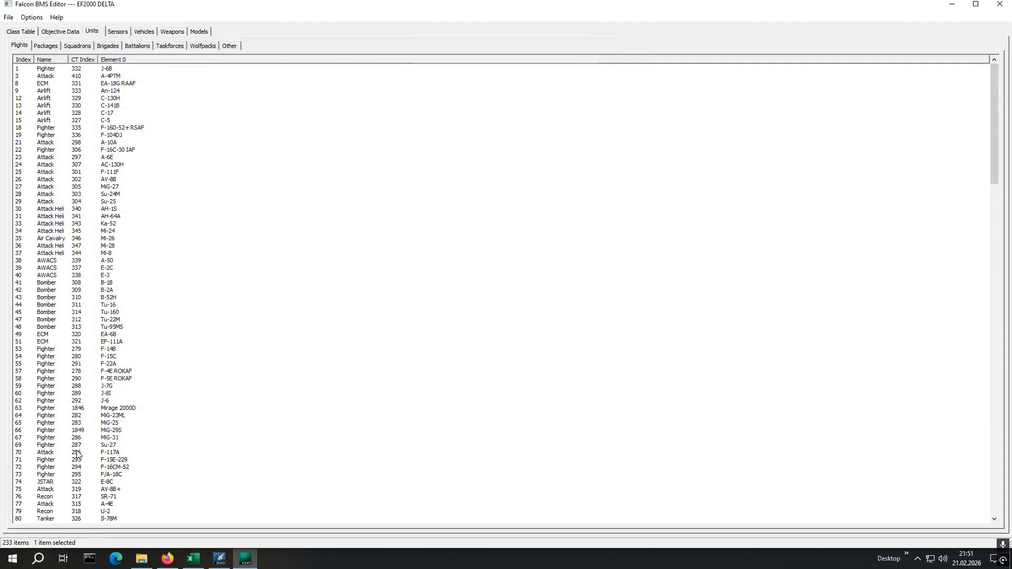
- Add a copy of the EF2000 IS fighter squadron unit, CT index 6014, duplicating its associated class table entry as well
left_click(70, 46)
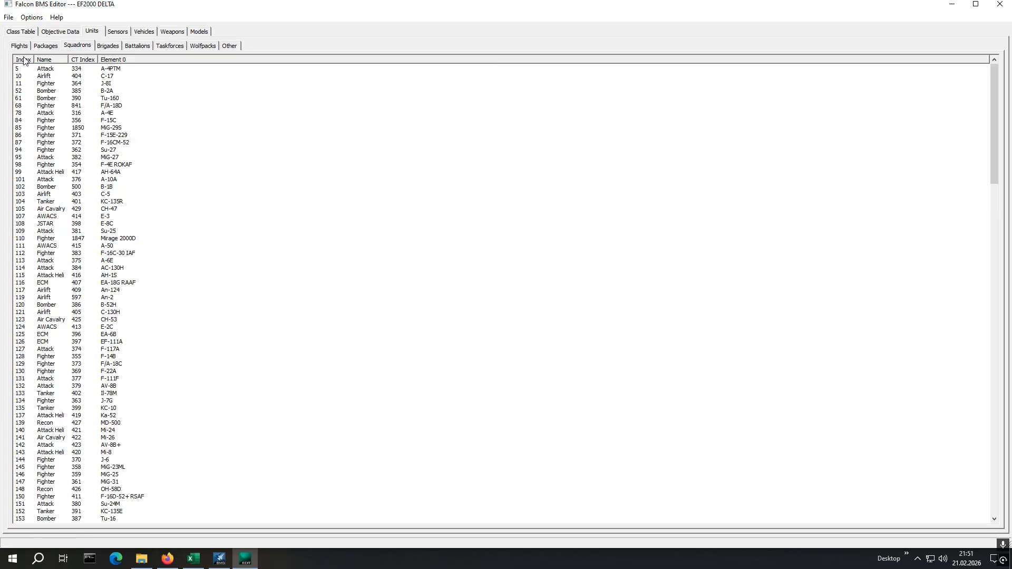
left_click(25, 60)
left_click(21, 71)
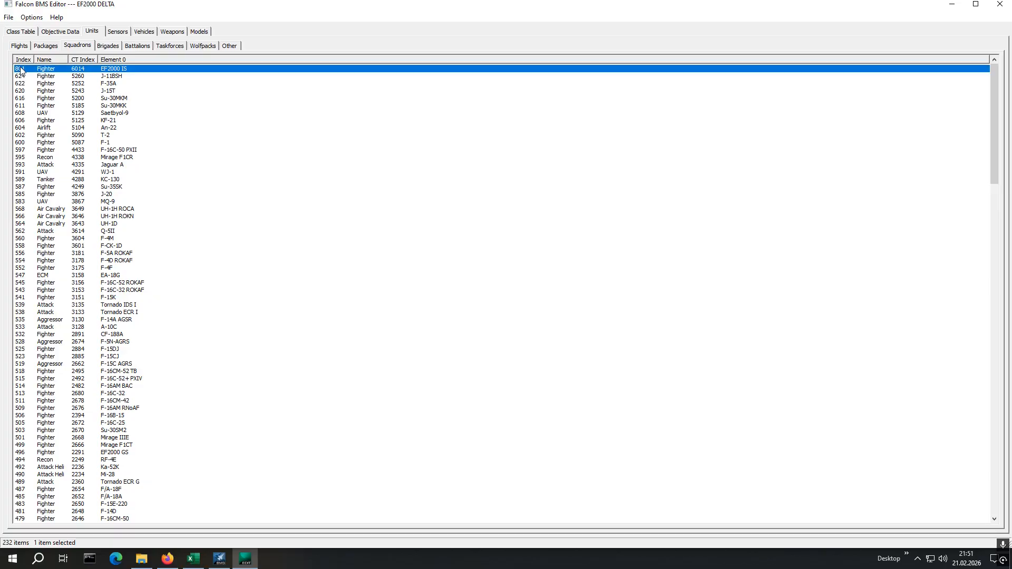
right_click(21, 70)
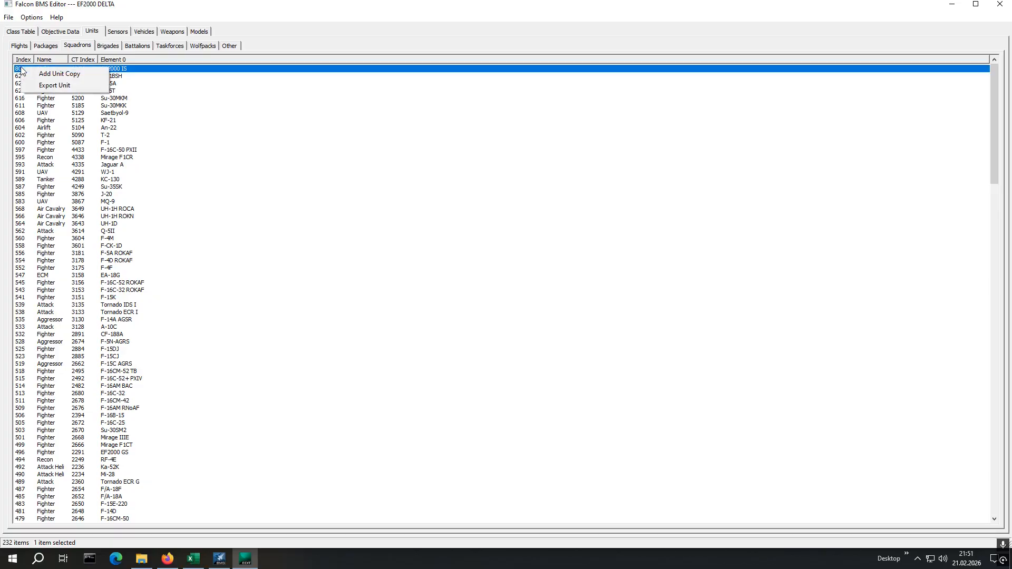
left_click(58, 75)
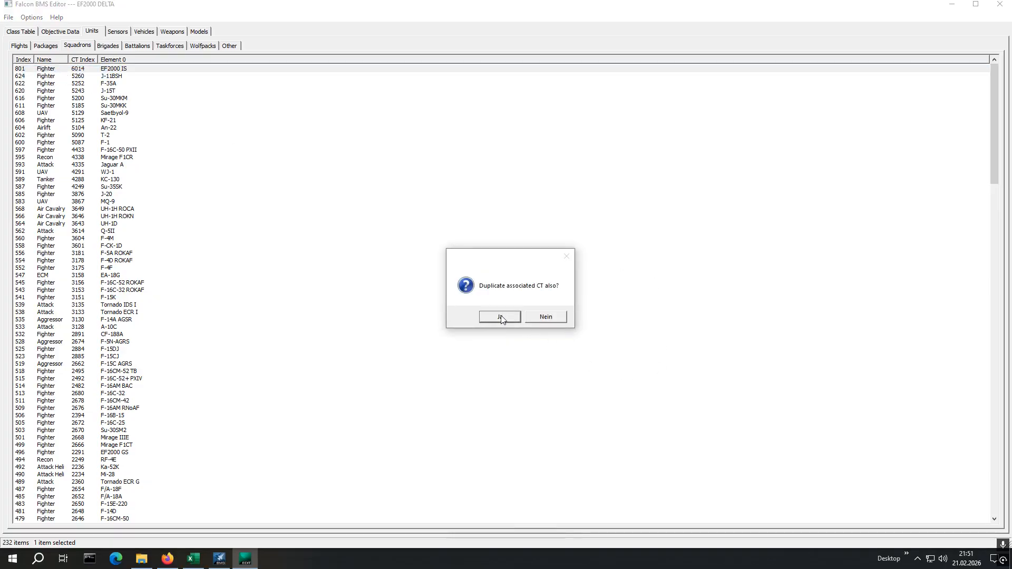
left_click(498, 316)
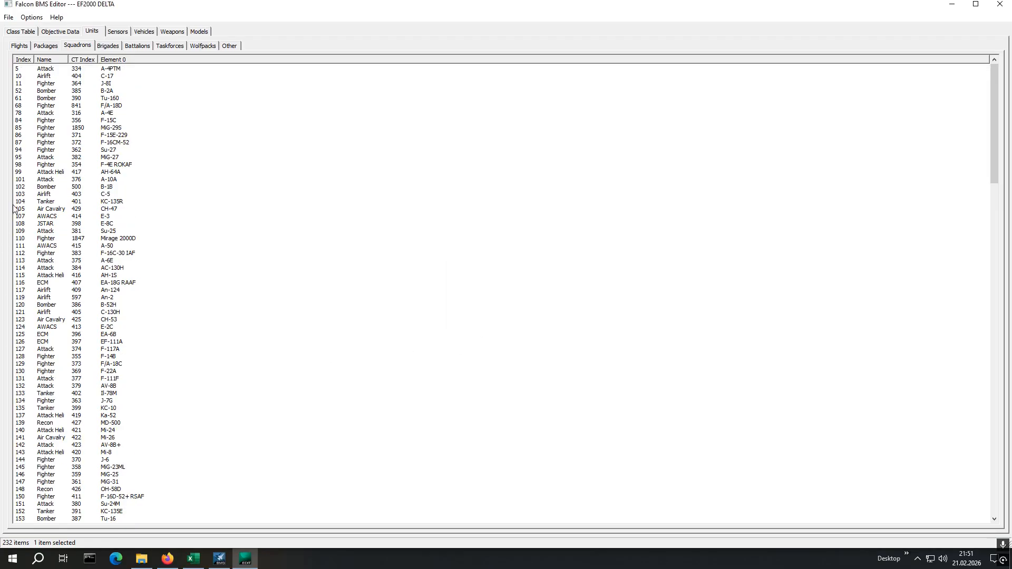
- Open the copied EF2000 IS squadron unit, index 803, and correct its name to Fighter
left_click(20, 62)
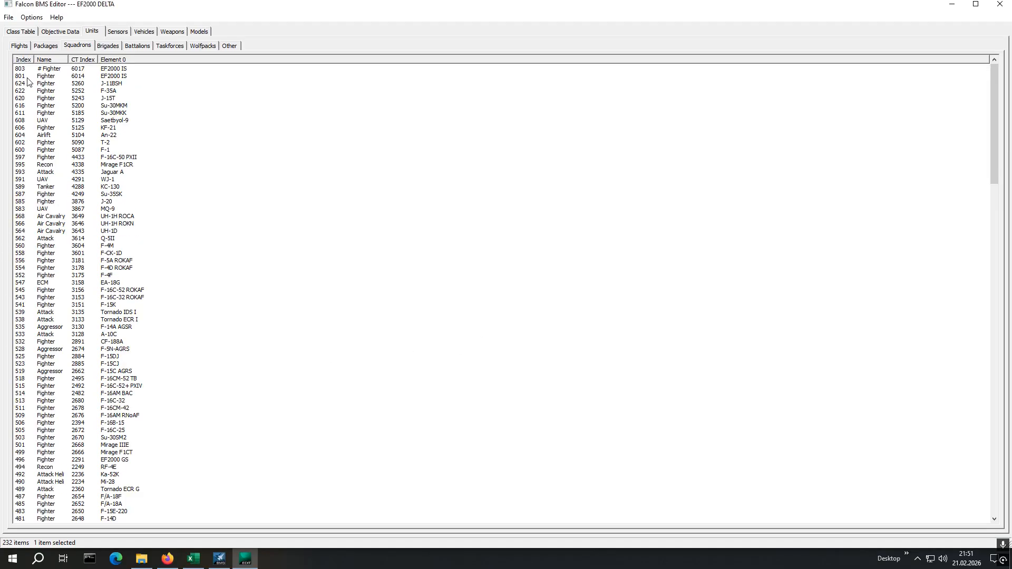
double_click(51, 72)
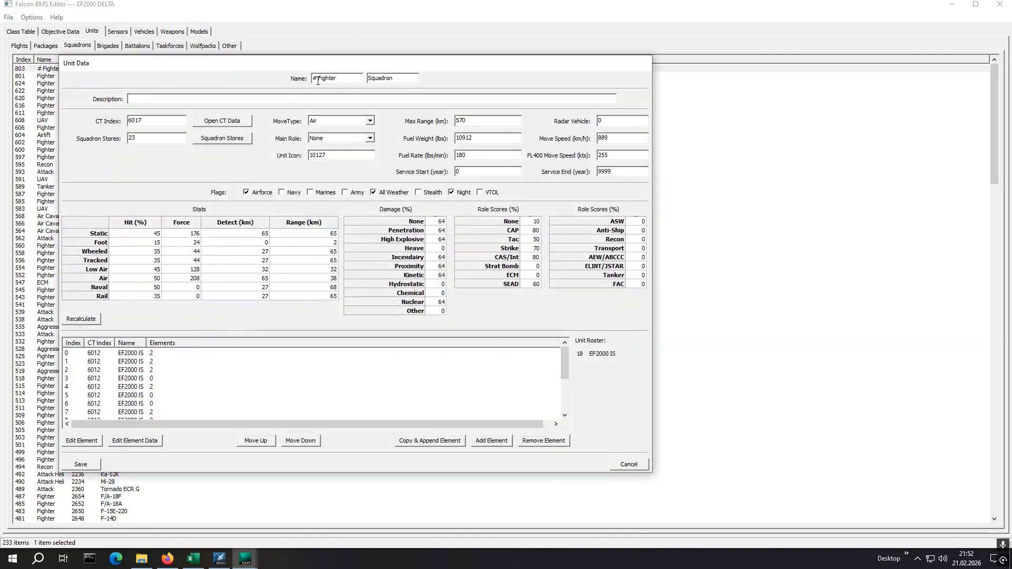
key("BackSpace")
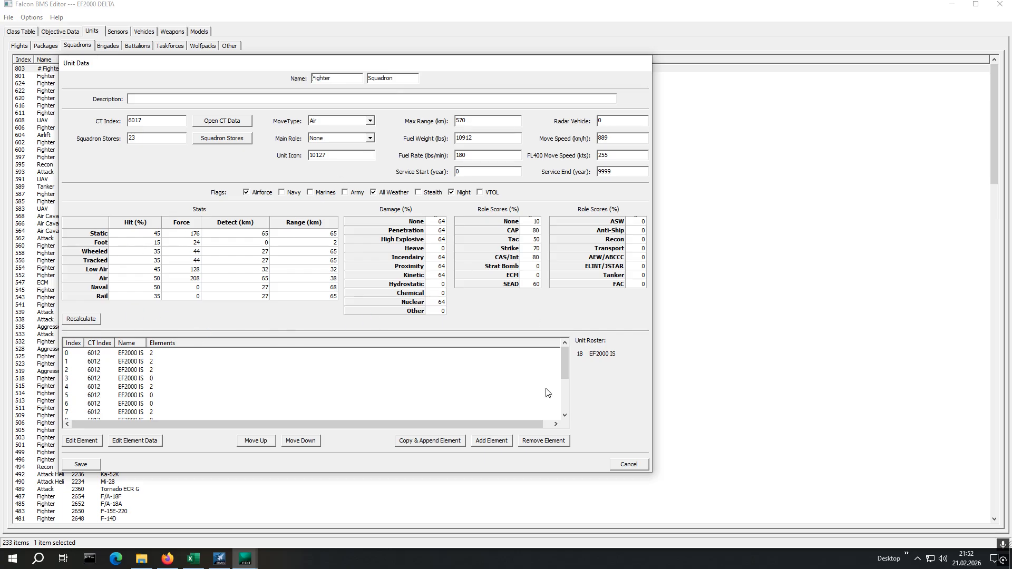
- Change element 0 of the squadron unit to EF2000 SS, CT index 6015
left_click(95, 357)
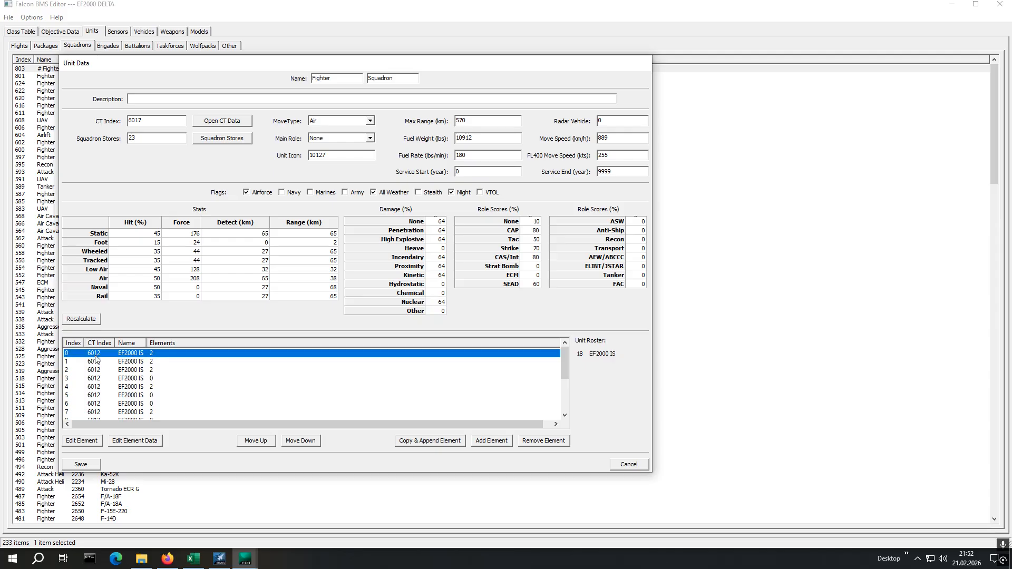
left_click(82, 443)
left_click(94, 442)
left_click(455, 192)
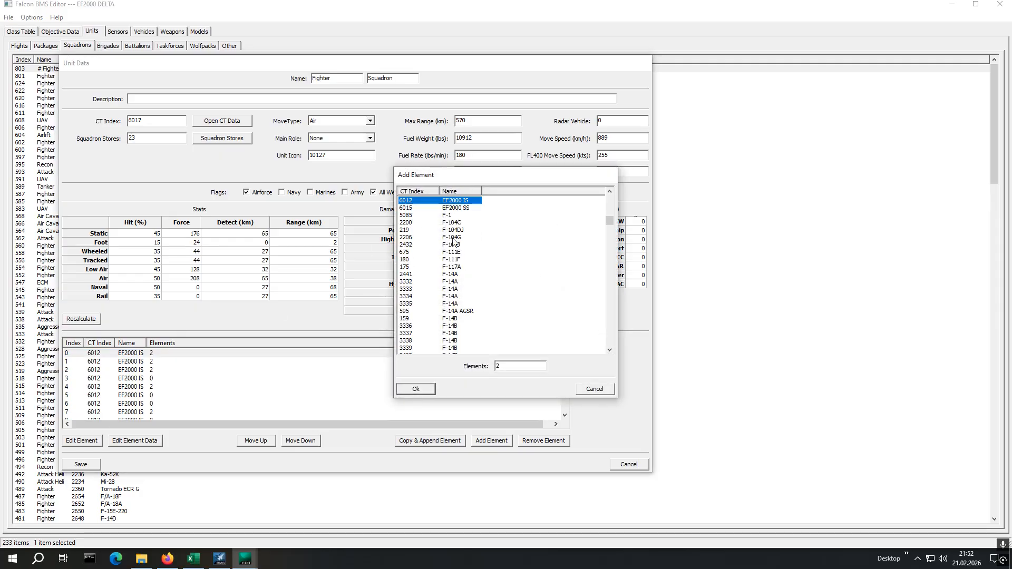
left_click(454, 208)
left_click(415, 388)
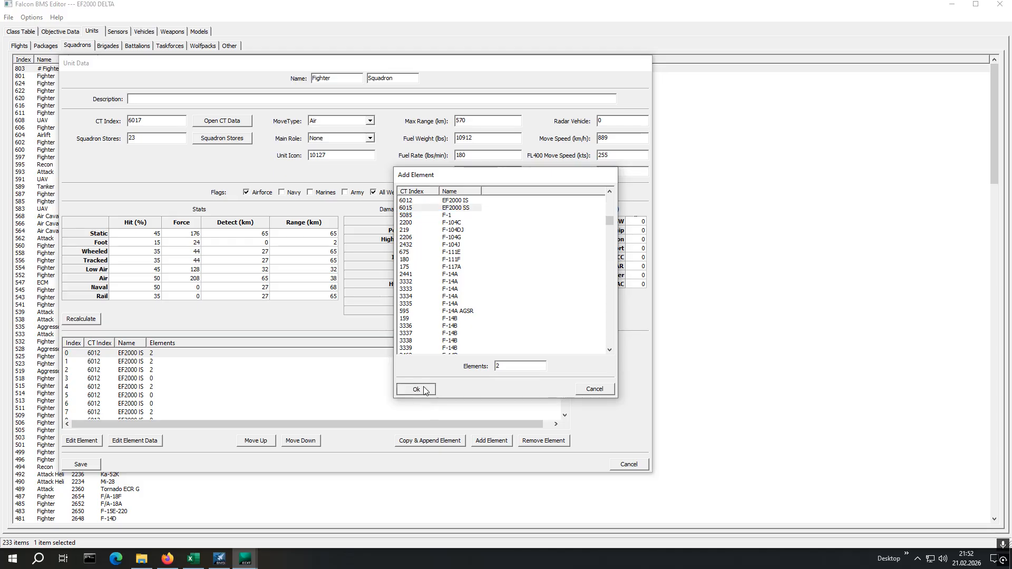
- Change element 1 of the squadron unit to EF2000 SS, CT index 6015
left_click(113, 362)
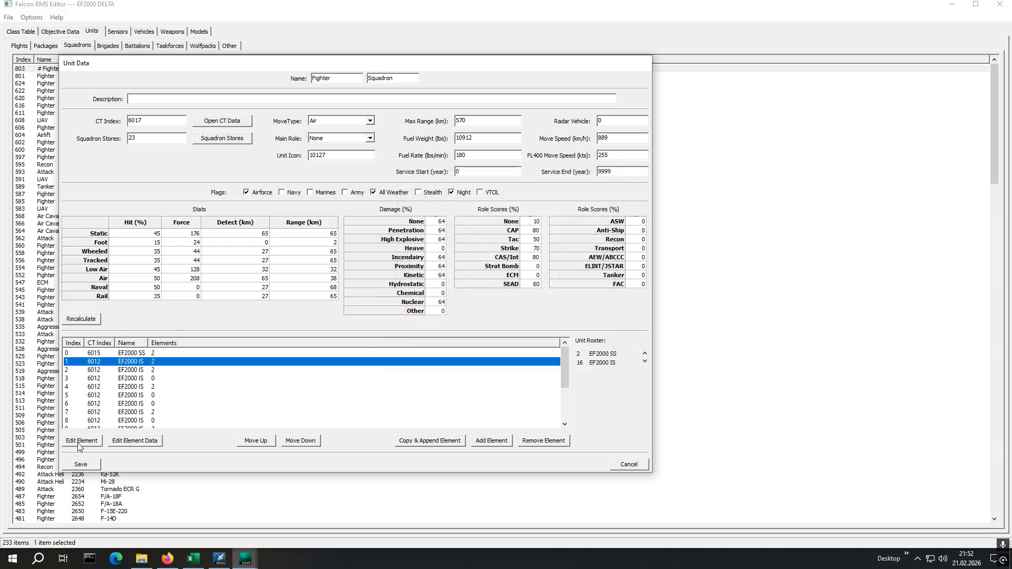
left_click(81, 443)
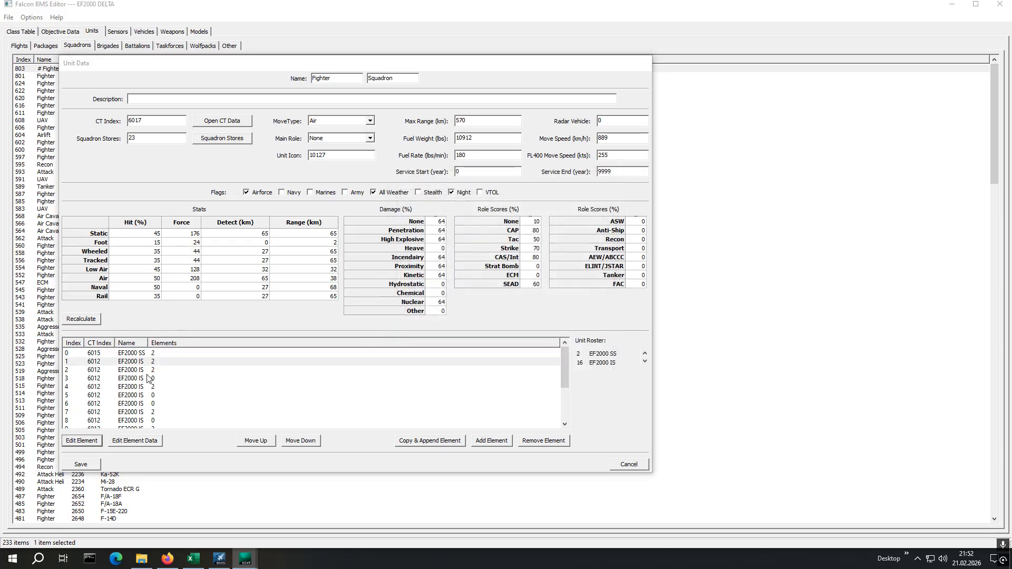
left_click(80, 442)
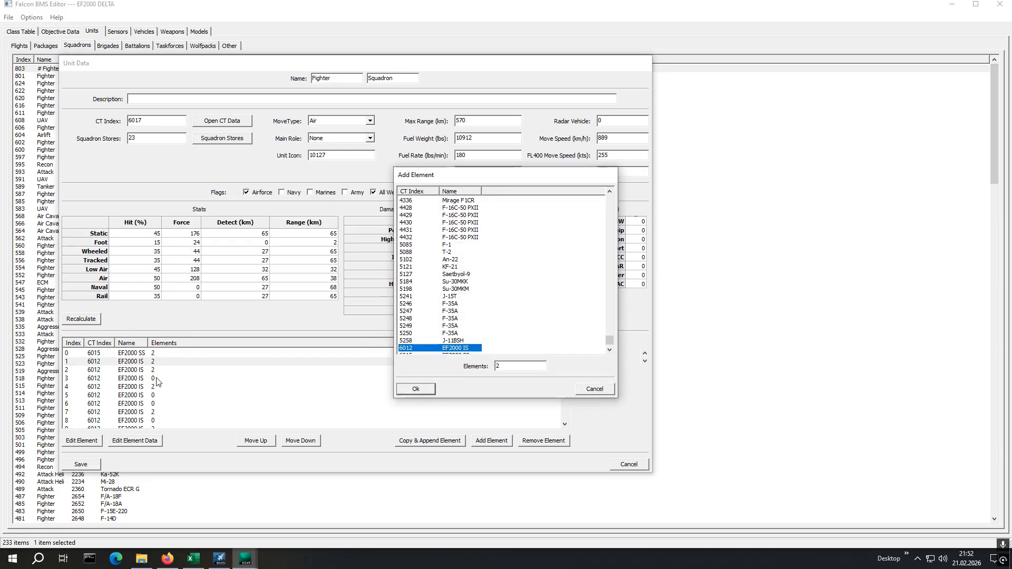
left_click(468, 191)
left_click(467, 208)
left_click(417, 389)
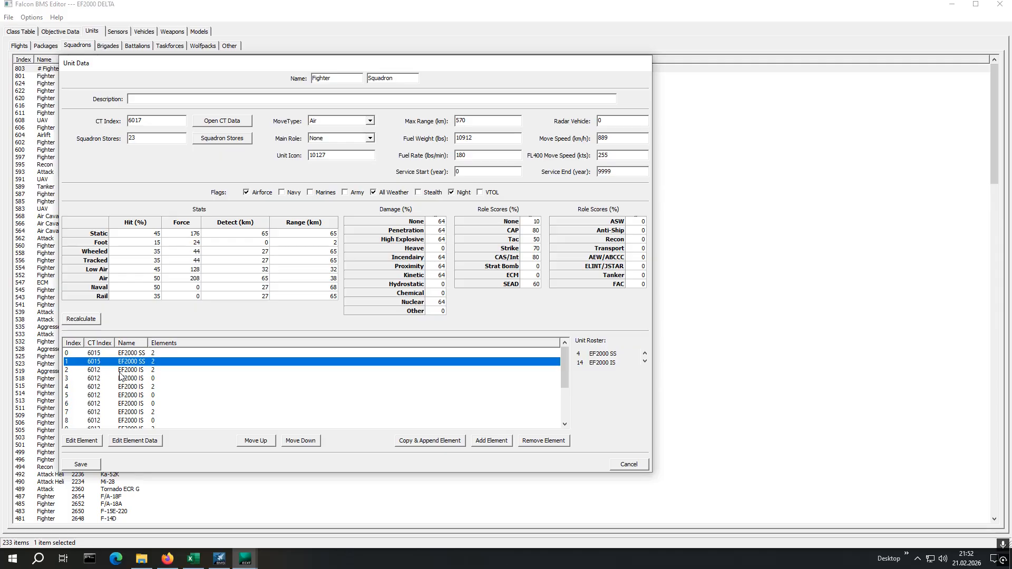
- Change elements 2 and 3 of the squadron unit to EF2000 SS, CT index 6015, keeping their element counts
left_click(81, 442)
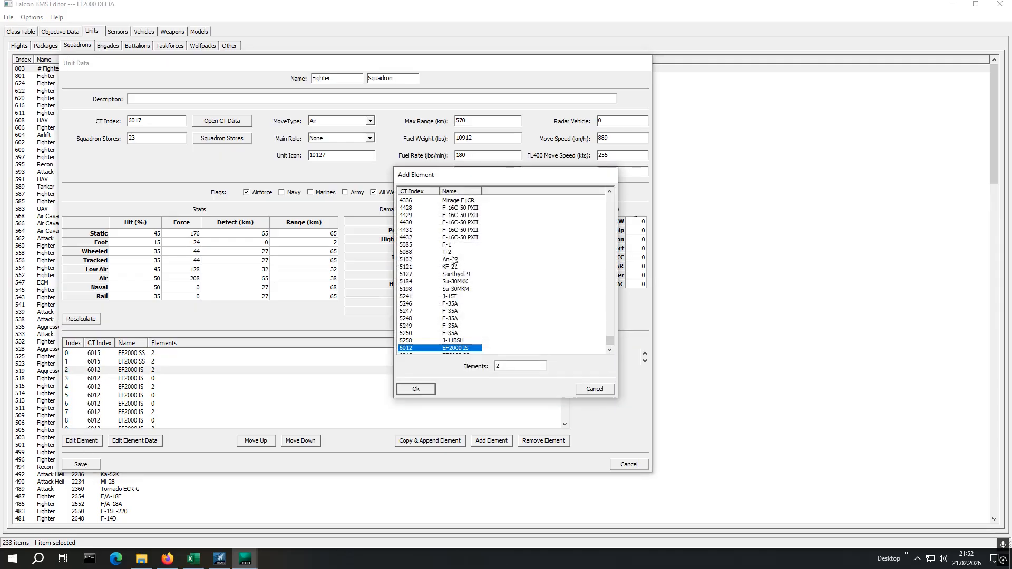
left_click(465, 193)
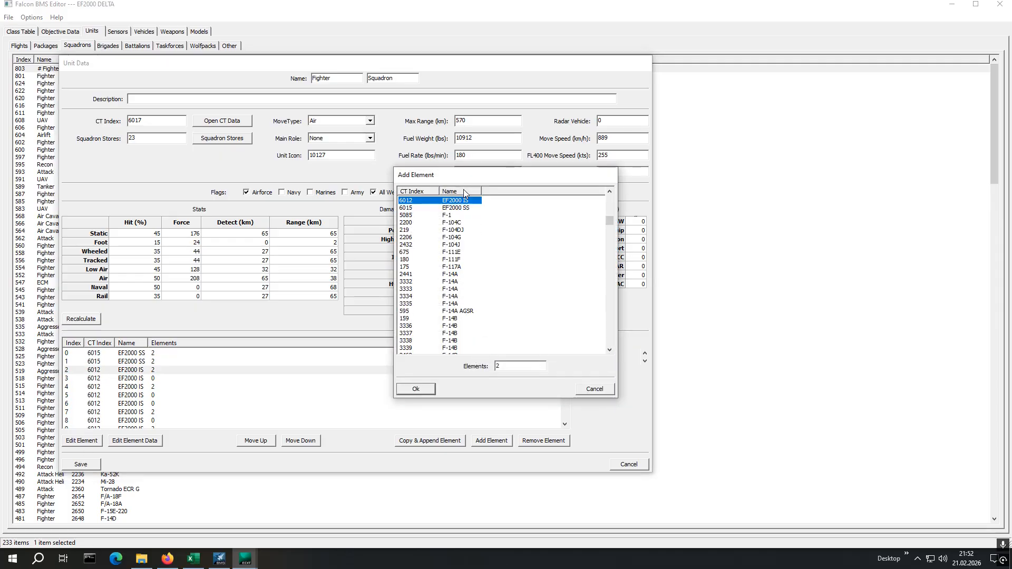
left_click(465, 208)
left_click(416, 389)
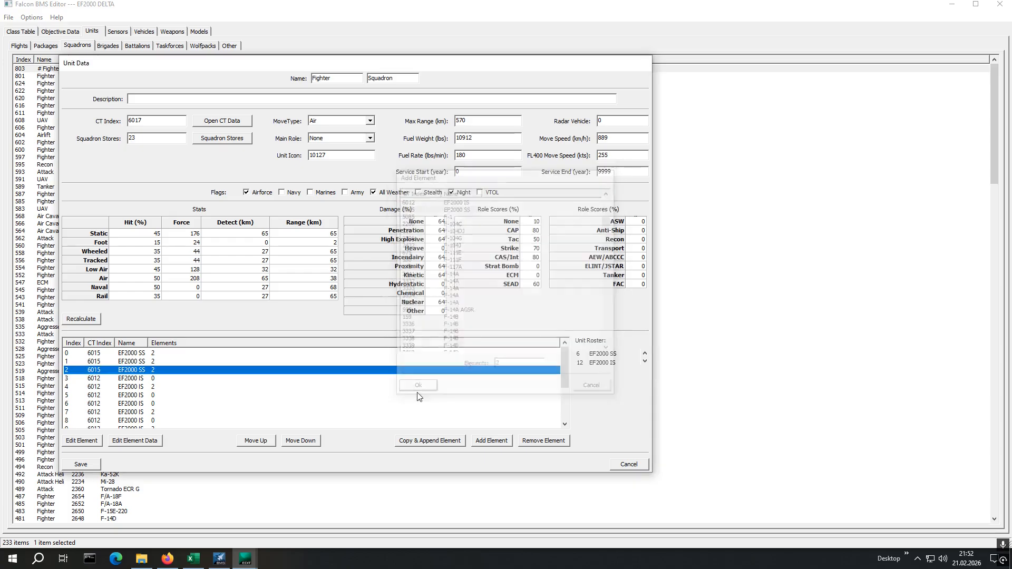
left_click(125, 379)
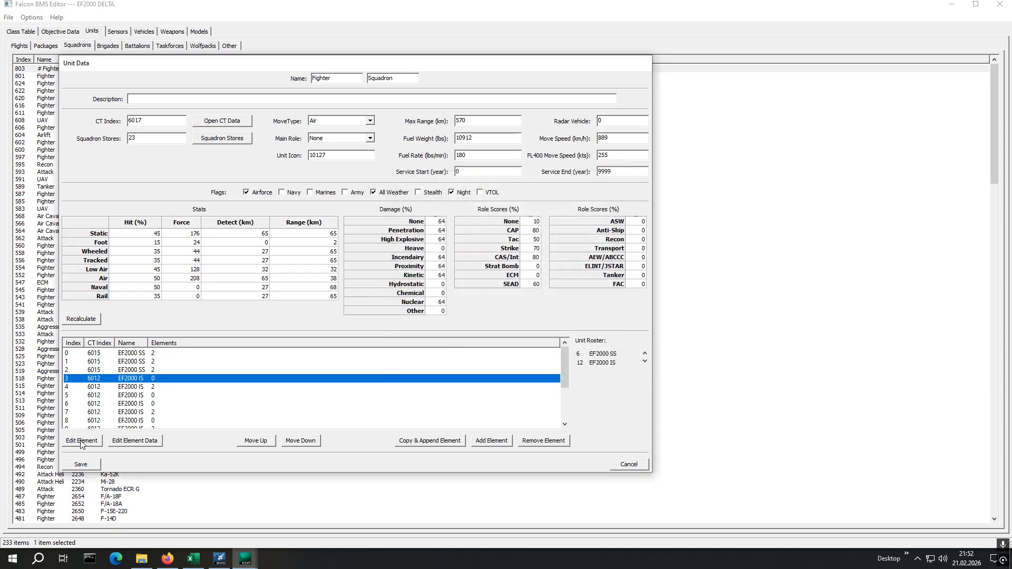
left_click(82, 441)
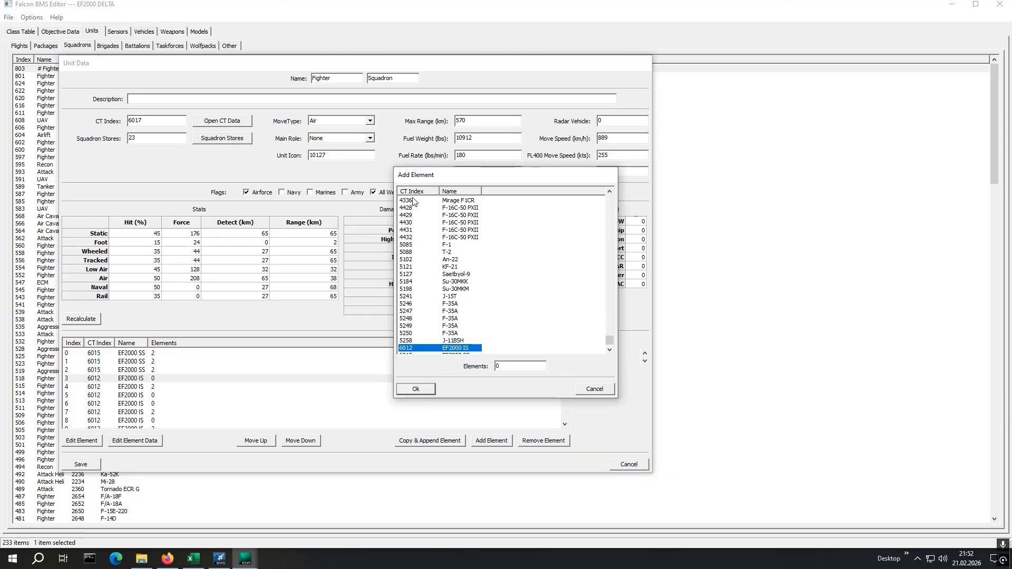
left_click(457, 192)
left_click(456, 209)
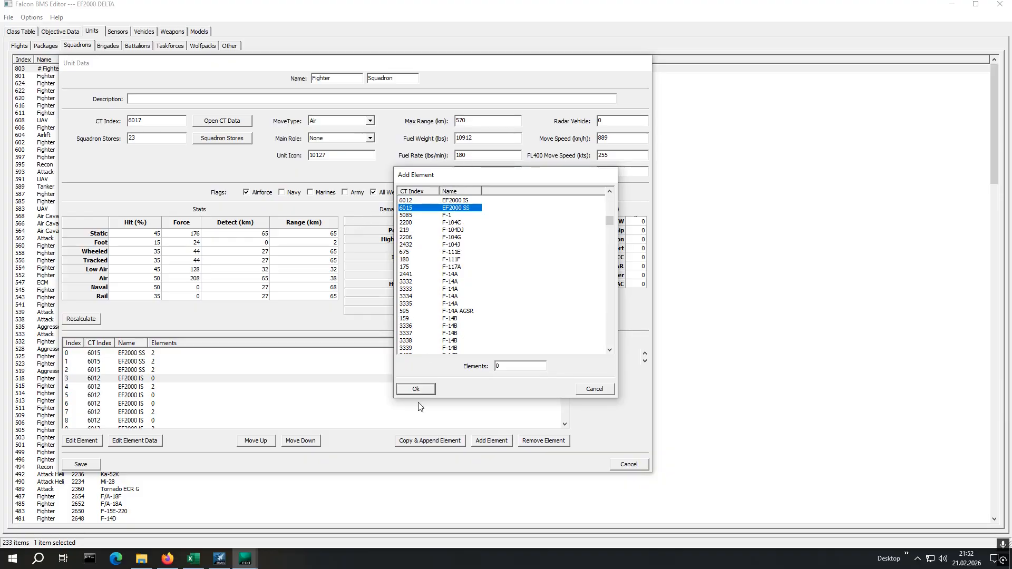
left_click(416, 389)
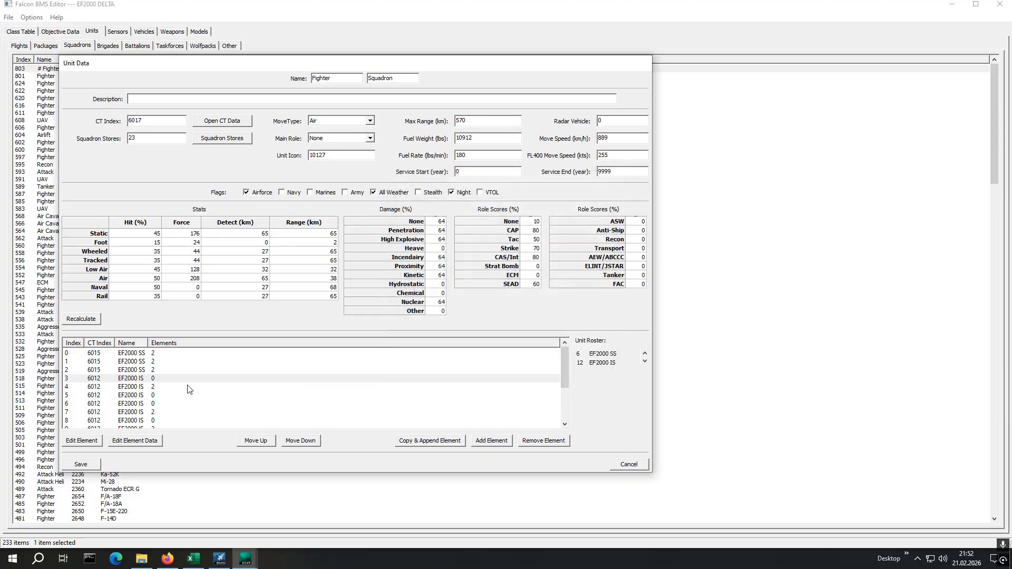
- Change elements 4 and 5 of the squadron unit to EF2000 SS, CT index 6015, keeping their element counts
left_click(115, 388)
left_click(74, 445)
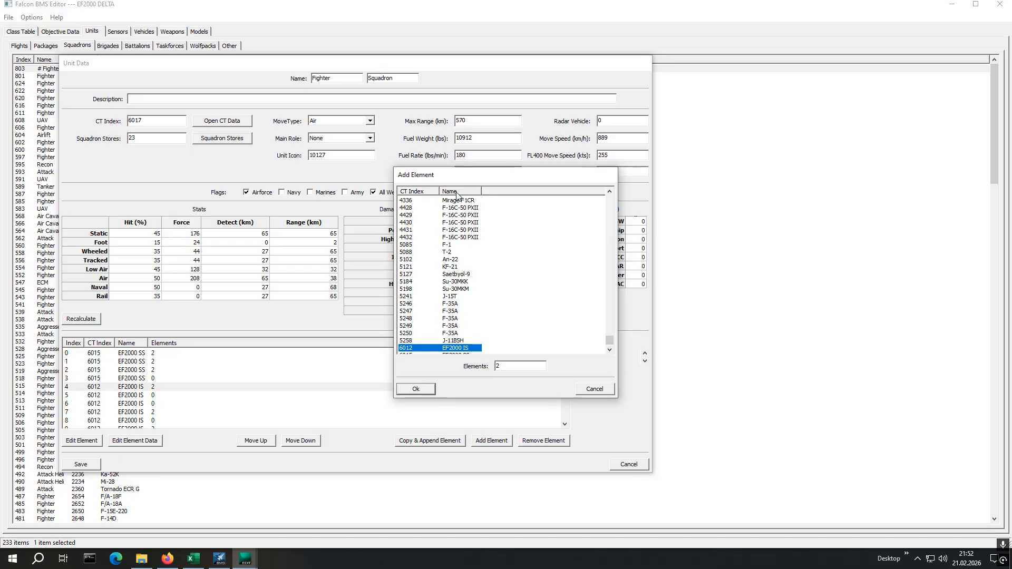
left_click(457, 193)
left_click(456, 210)
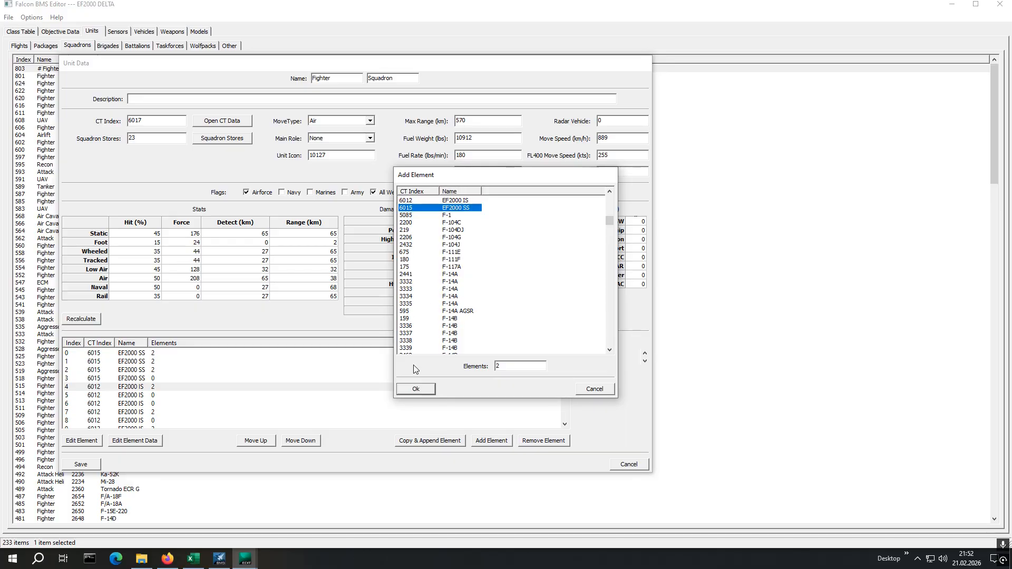
left_click(414, 391)
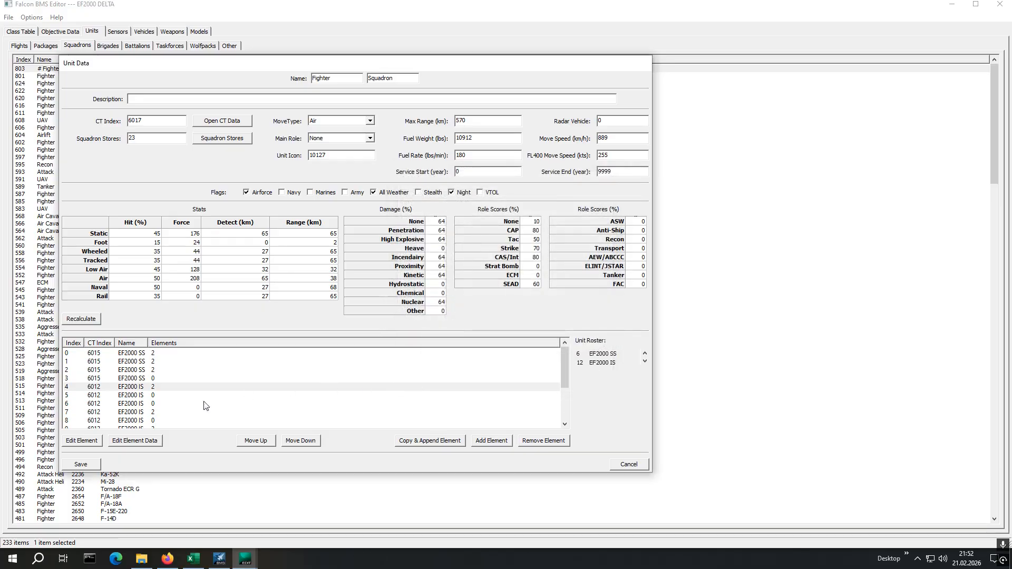
left_click(132, 396)
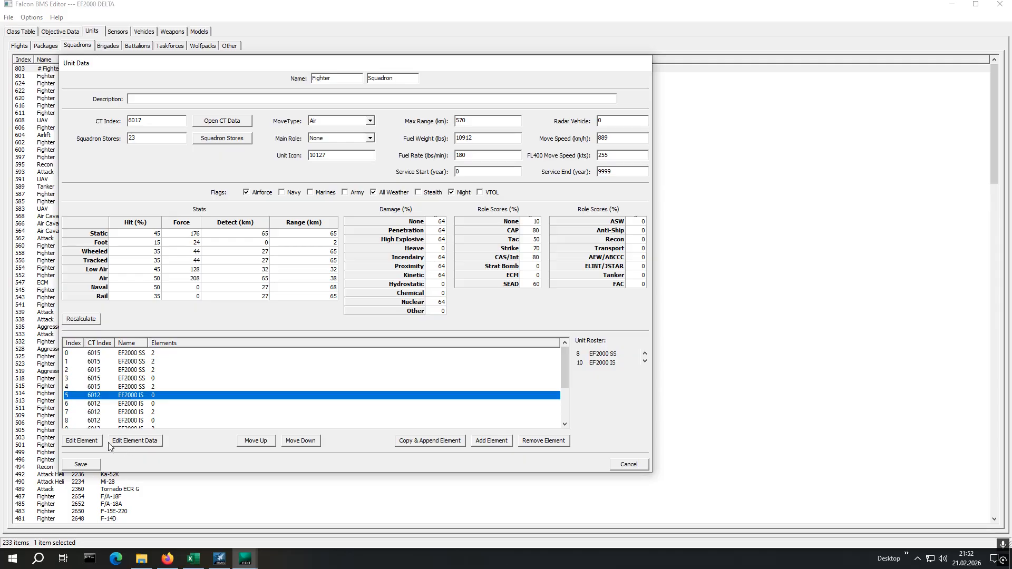
left_click(87, 439)
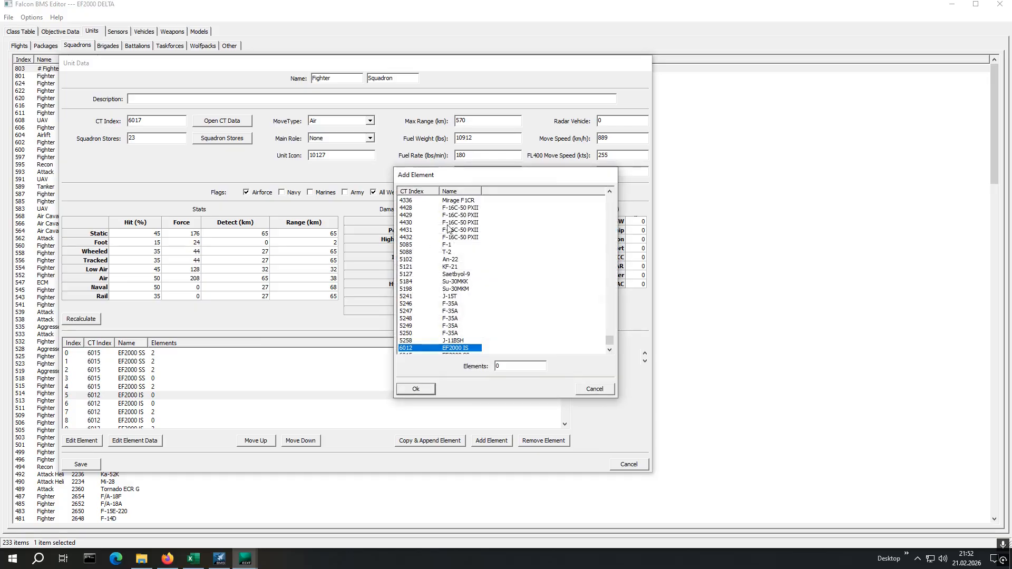
scroll(451, 316, "down", 1)
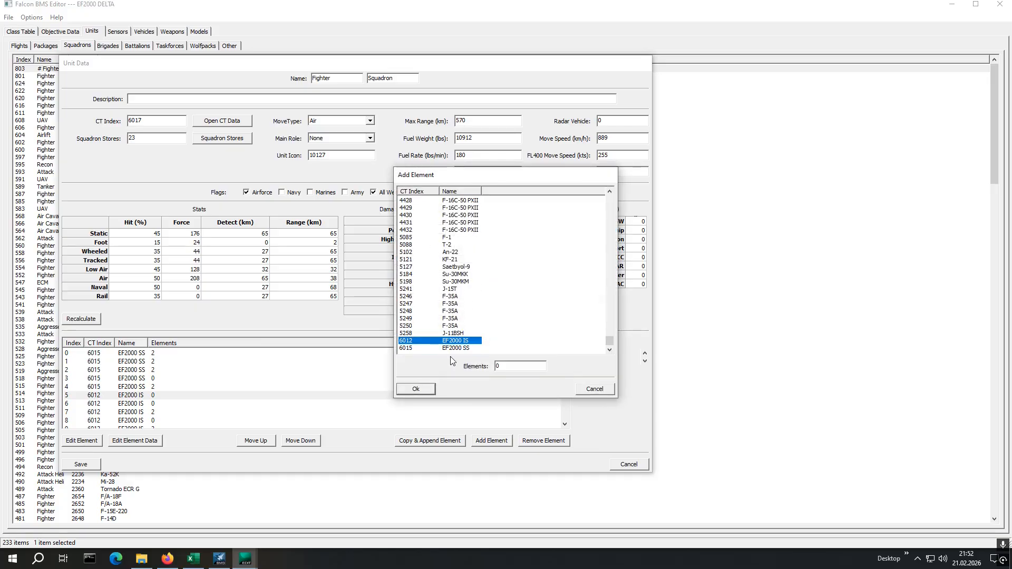
left_click(452, 349)
left_click(416, 390)
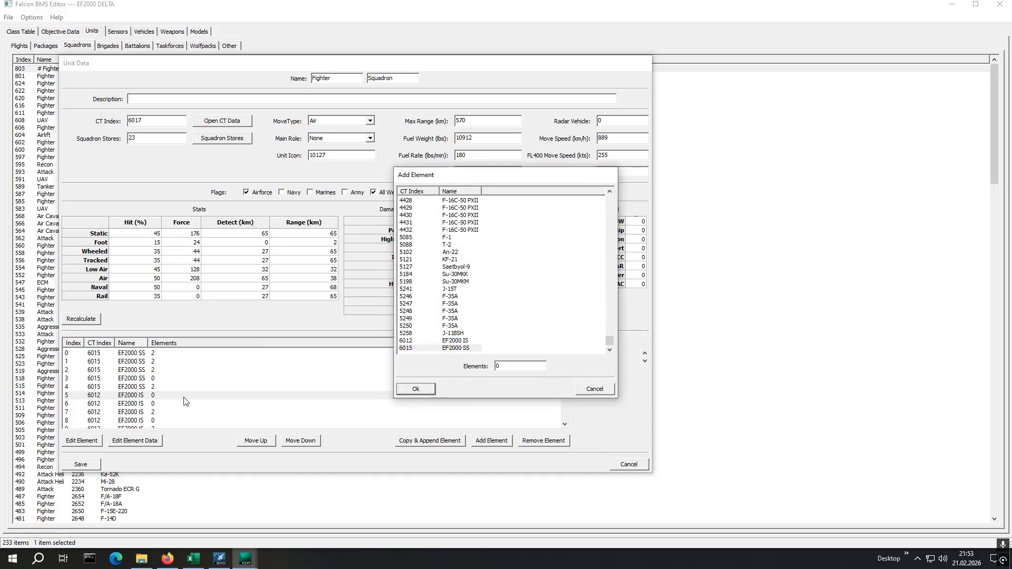
- Change elements 6 and 7 of the squadron unit to EF2000 SS, CT index 6015, keeping their element counts
left_click(101, 405)
left_click(96, 441)
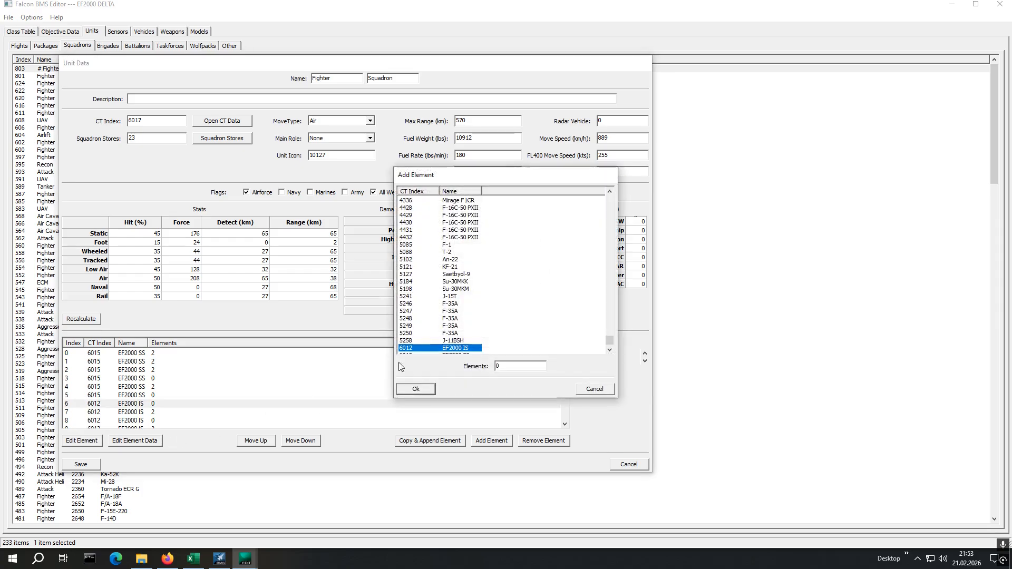
left_click(451, 349)
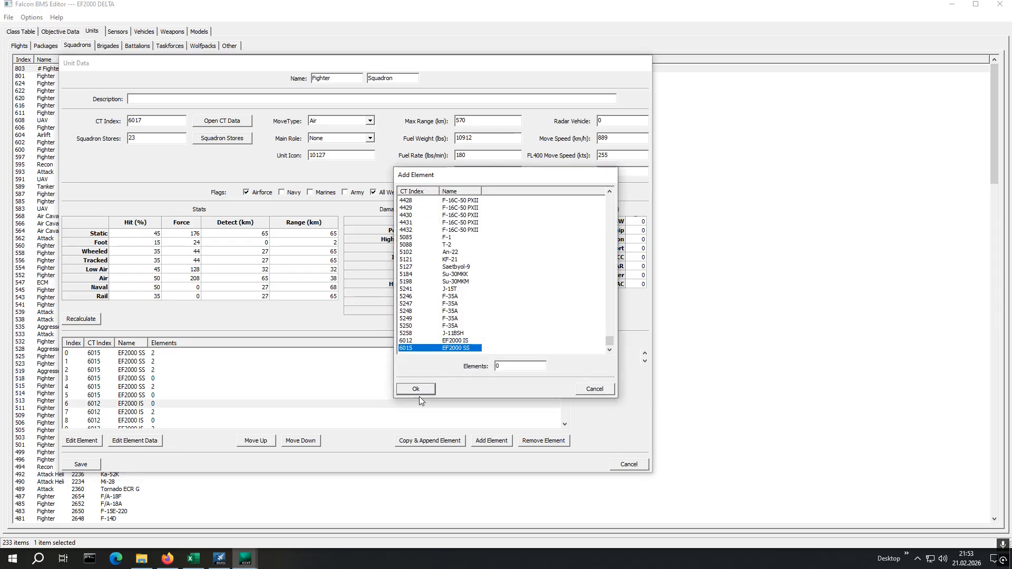
left_click(416, 389)
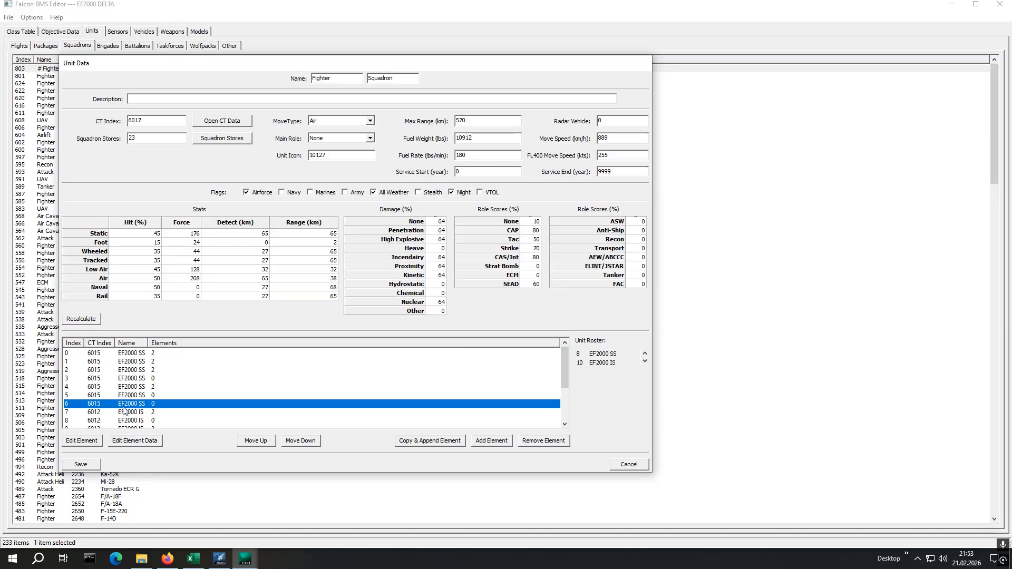
left_click(122, 412)
left_click(82, 441)
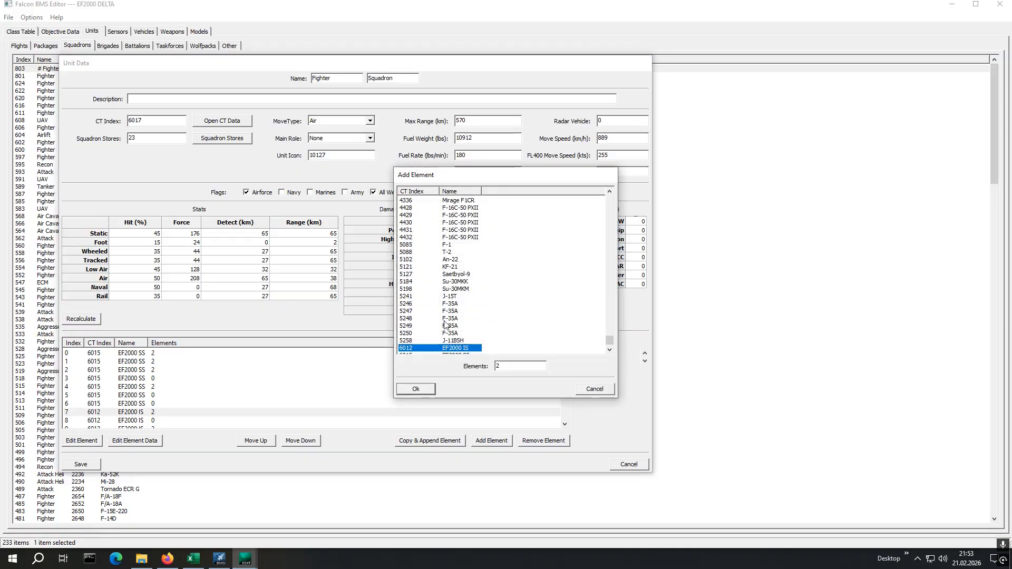
left_click(448, 348)
left_click(403, 390)
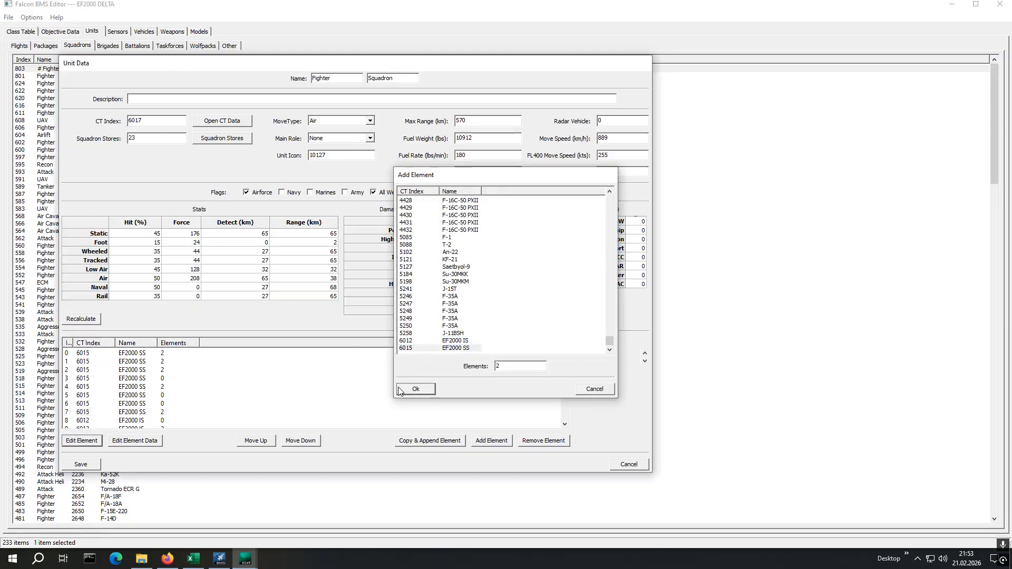
- Change elements 8 and 9 of the squadron unit to EF2000 SS, CT index 6015, keeping their element counts
scroll(144, 390, "down", 2)
left_click(133, 372)
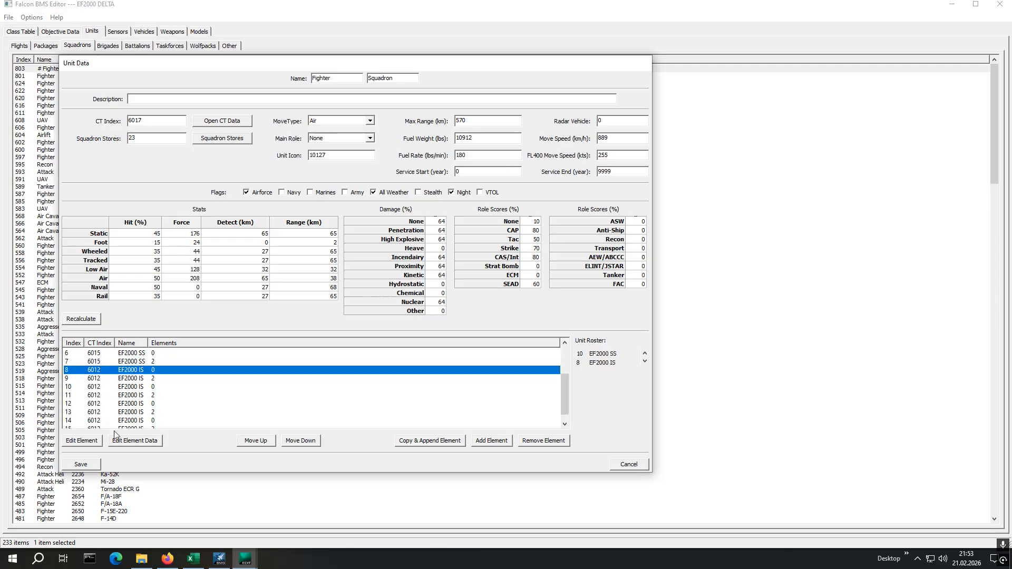
left_click(82, 441)
left_click(452, 352)
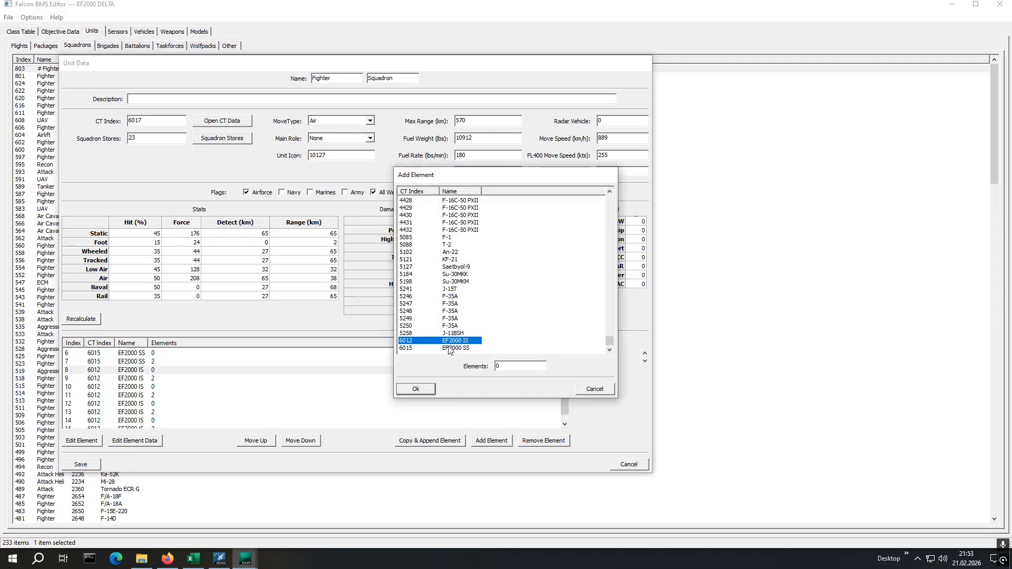
left_click(416, 390)
scroll(90, 385, "down", 2)
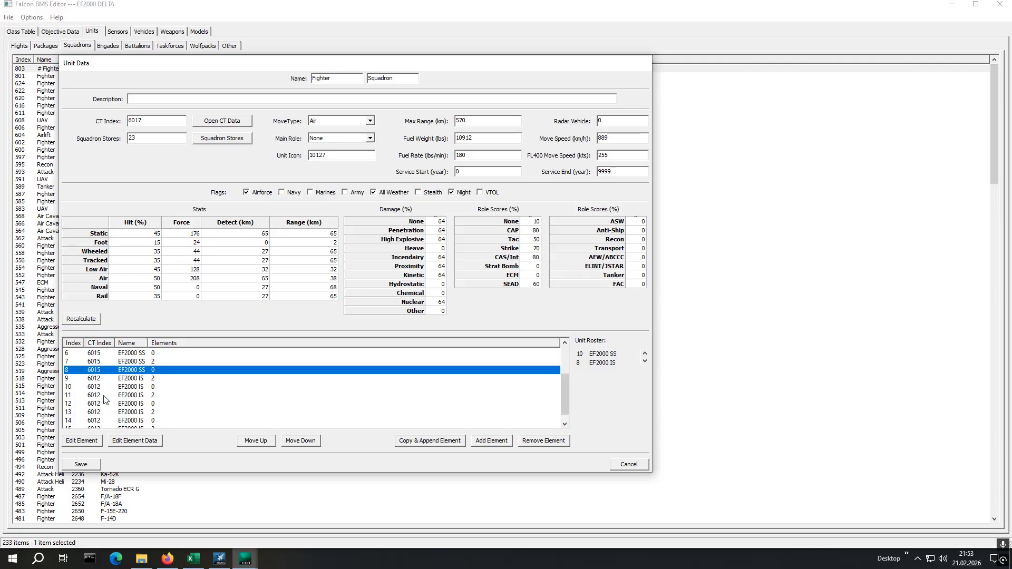
left_click(84, 371)
left_click(82, 441)
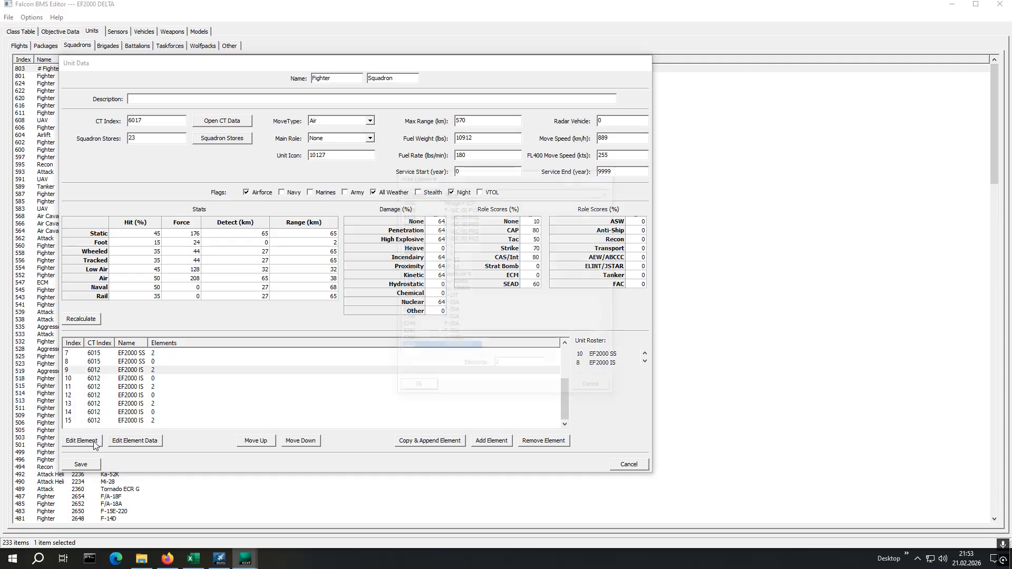
left_click(433, 348)
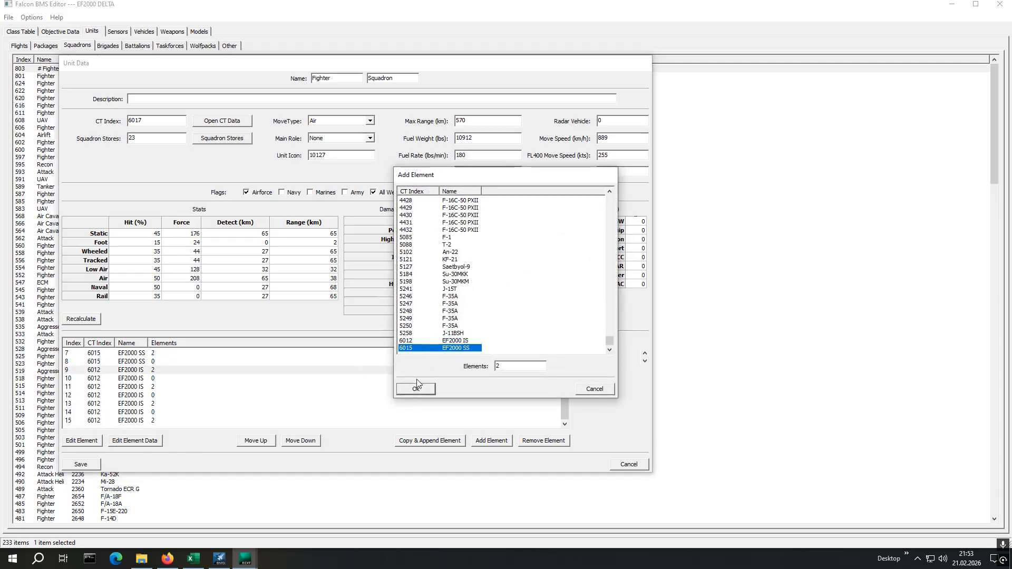
left_click(415, 389)
- Change elements 10 and 11 of the squadron unit to EF2000 SS, CT index 6015, keeping their element counts
left_click(88, 379)
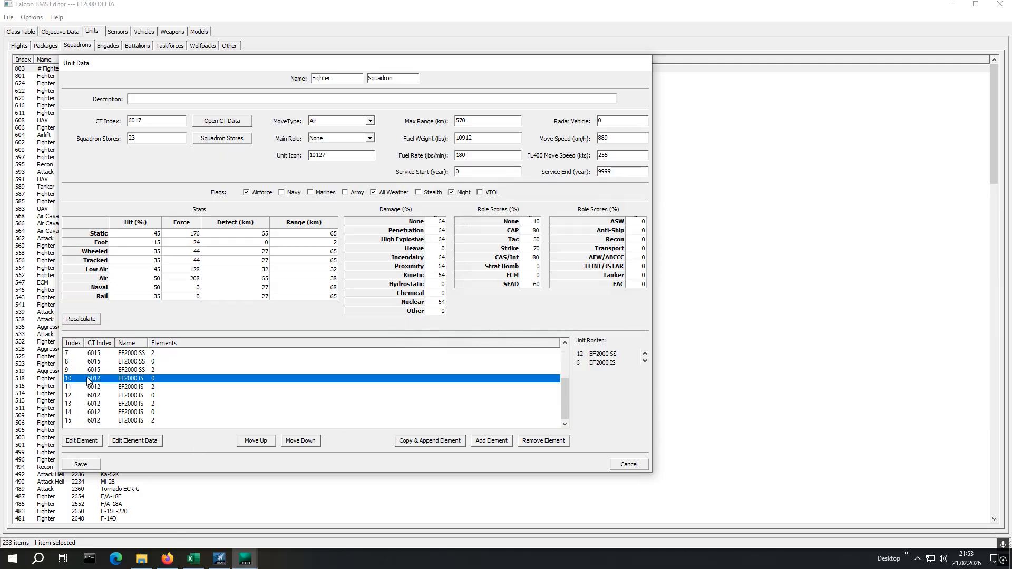
left_click(91, 442)
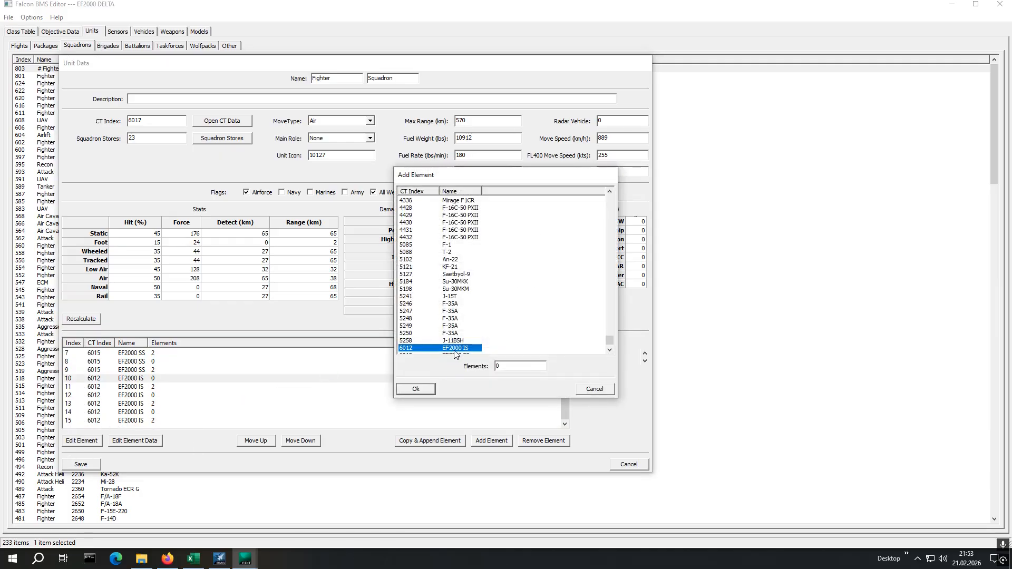
left_click(434, 353)
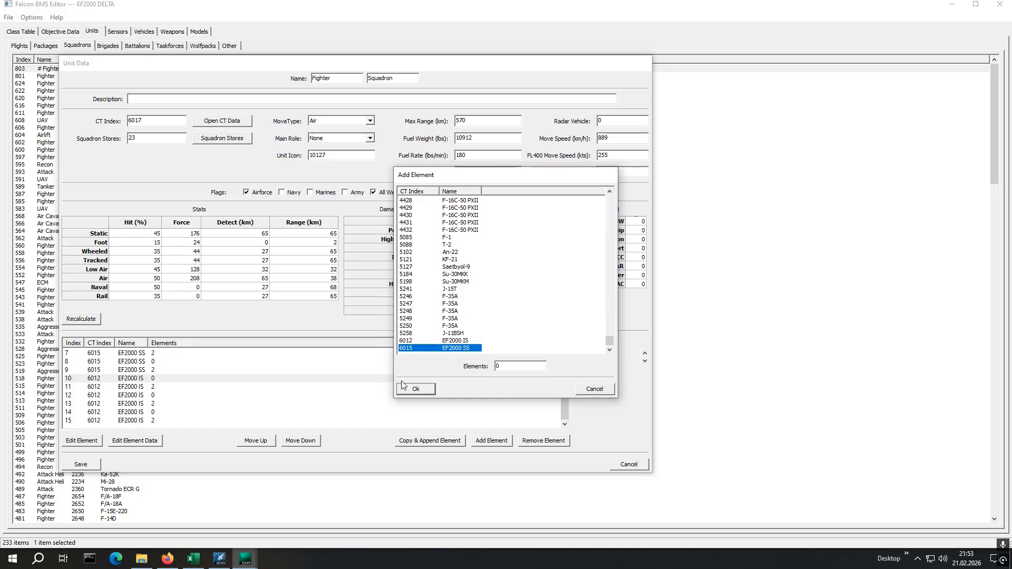
left_click(414, 388)
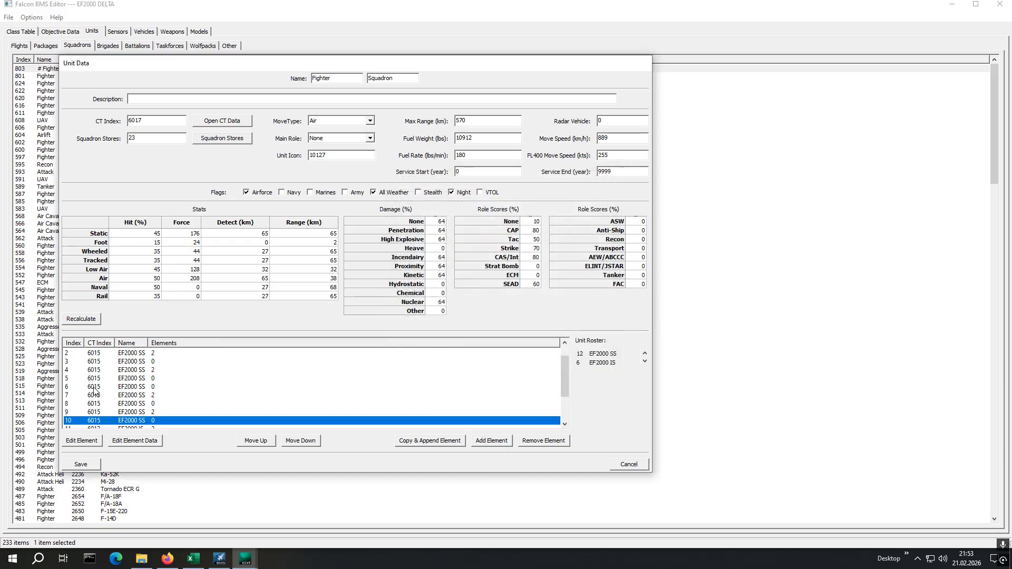
scroll(95, 391, "down", 2)
left_click(112, 387)
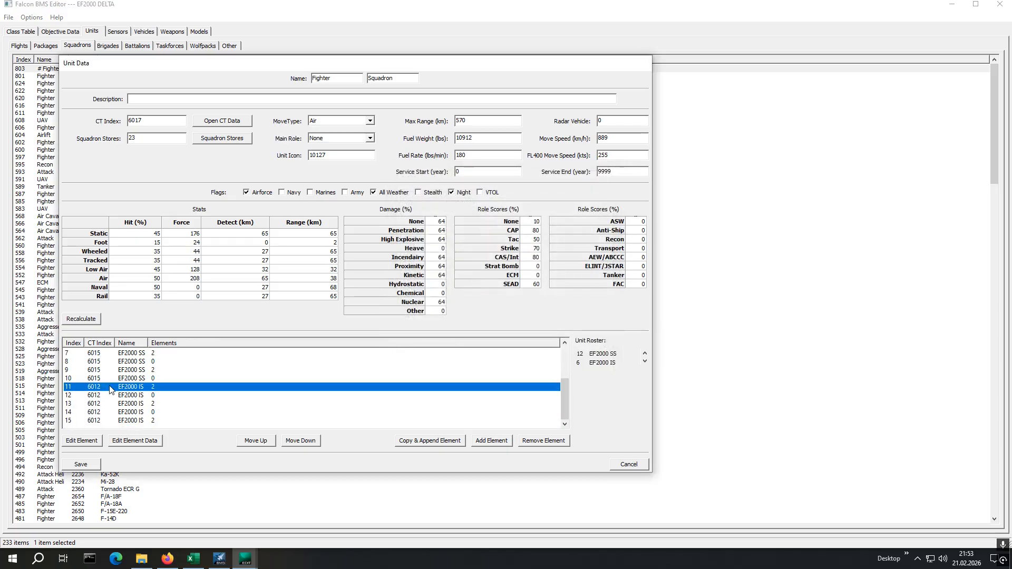
left_click(80, 442)
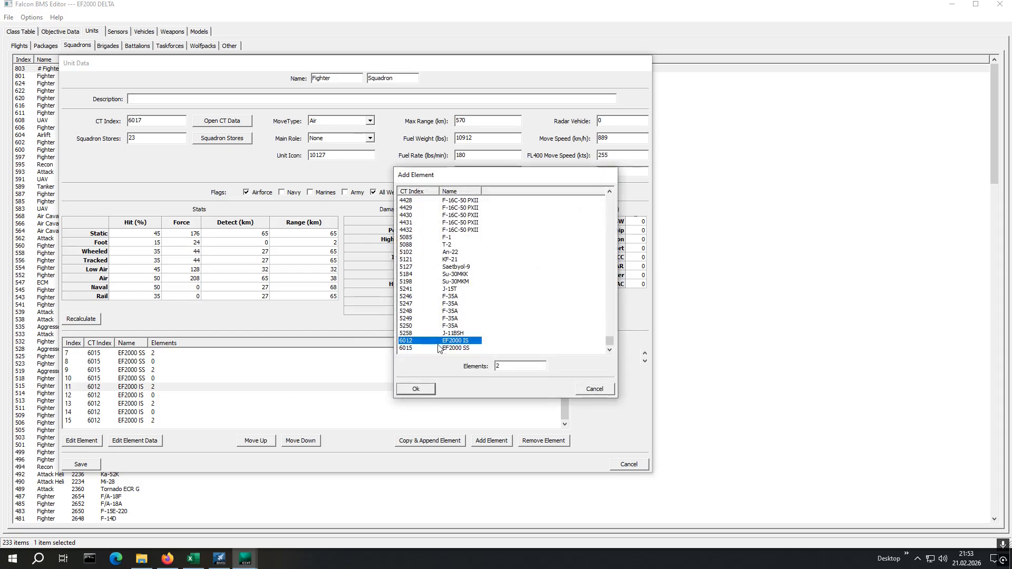
left_click(439, 349)
left_click(426, 389)
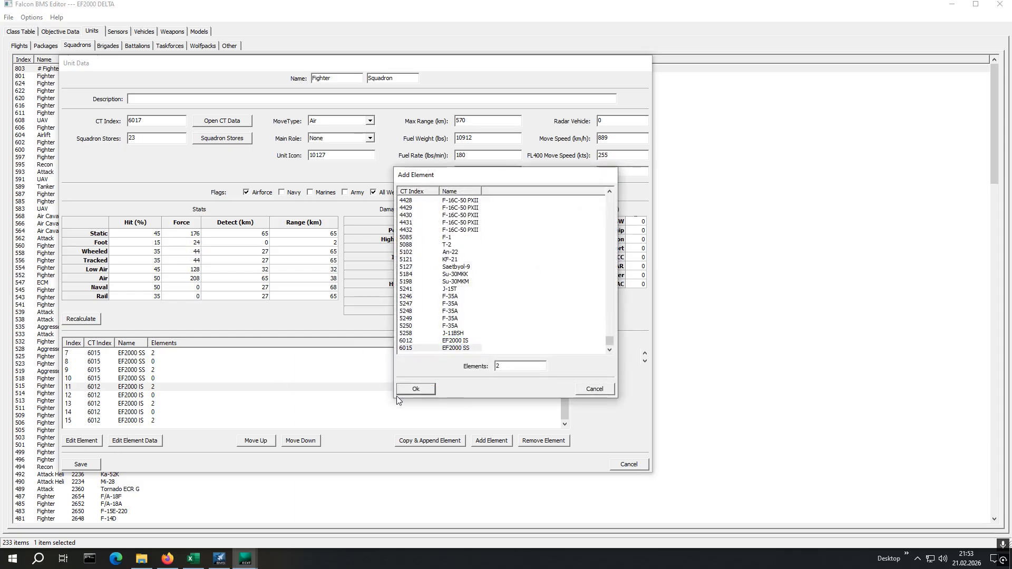
- Change elements 12 and 13 of the squadron unit to EF2000 SS, CT index 6015, keeping their element counts
scroll(161, 405, "down", 2)
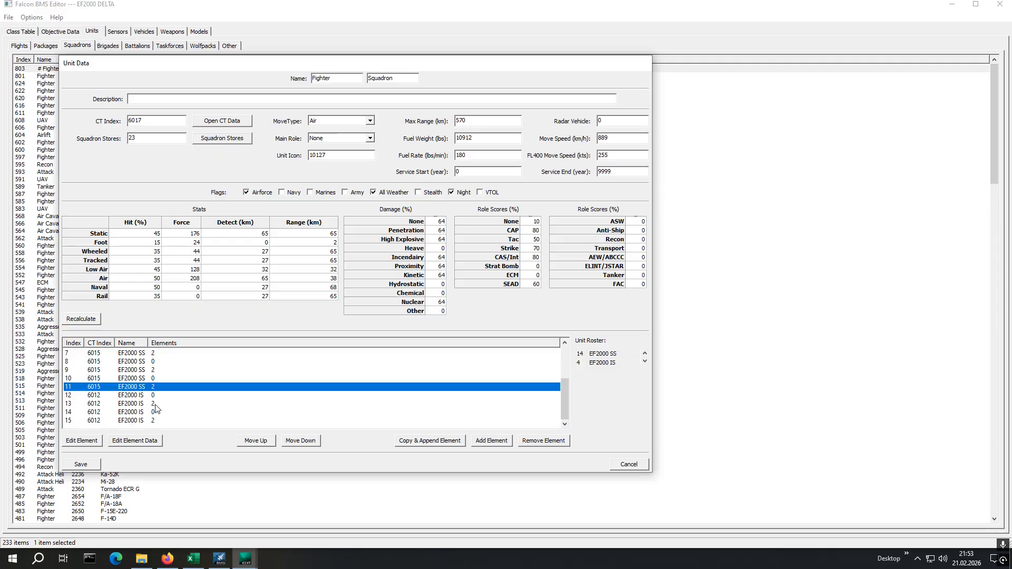
left_click(112, 397)
left_click(88, 446)
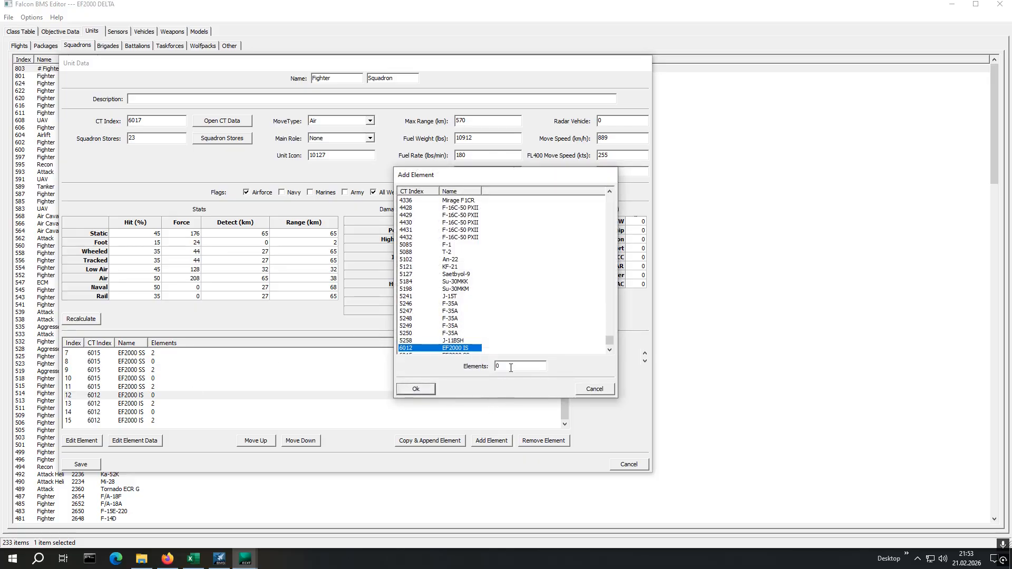
scroll(452, 332, "down", 1)
left_click(449, 350)
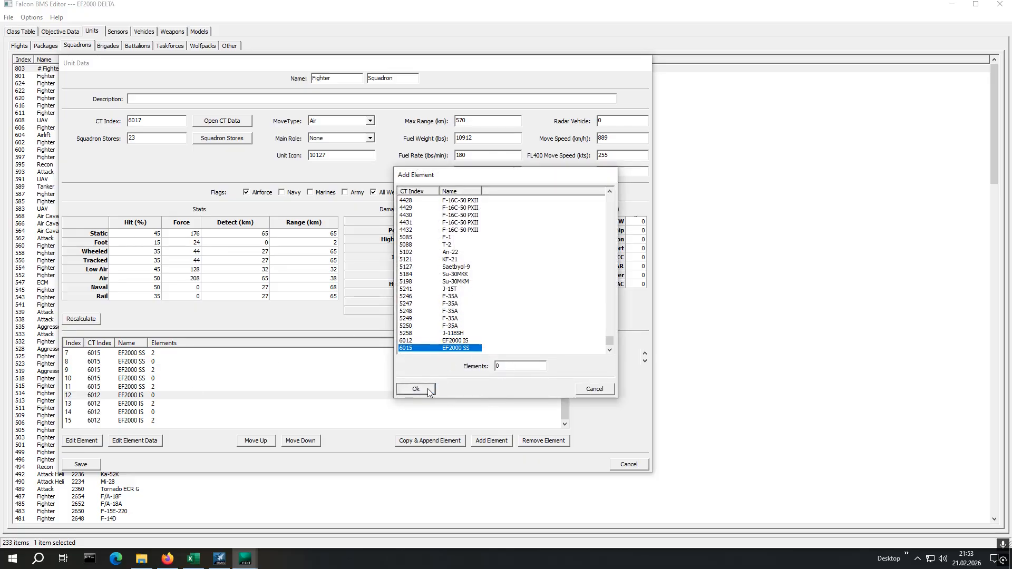
left_click(427, 391)
scroll(125, 409, "down", 1)
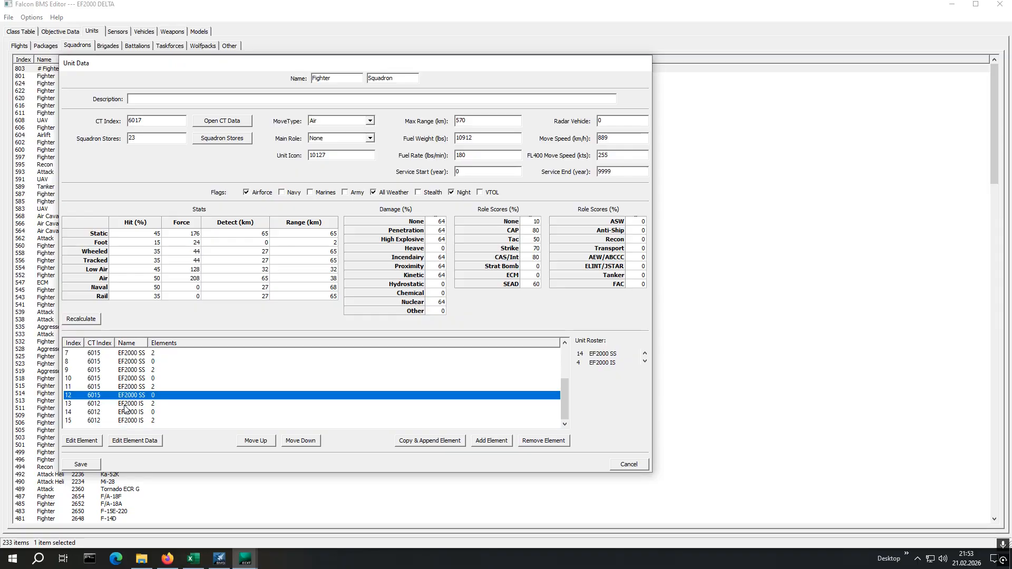
left_click(120, 404)
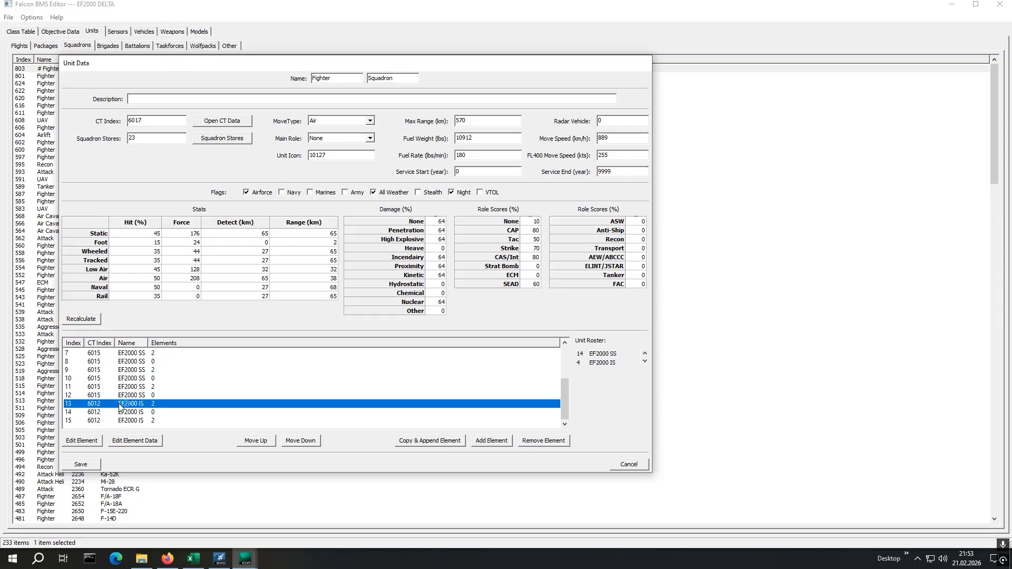
left_click(82, 441)
left_click(435, 349)
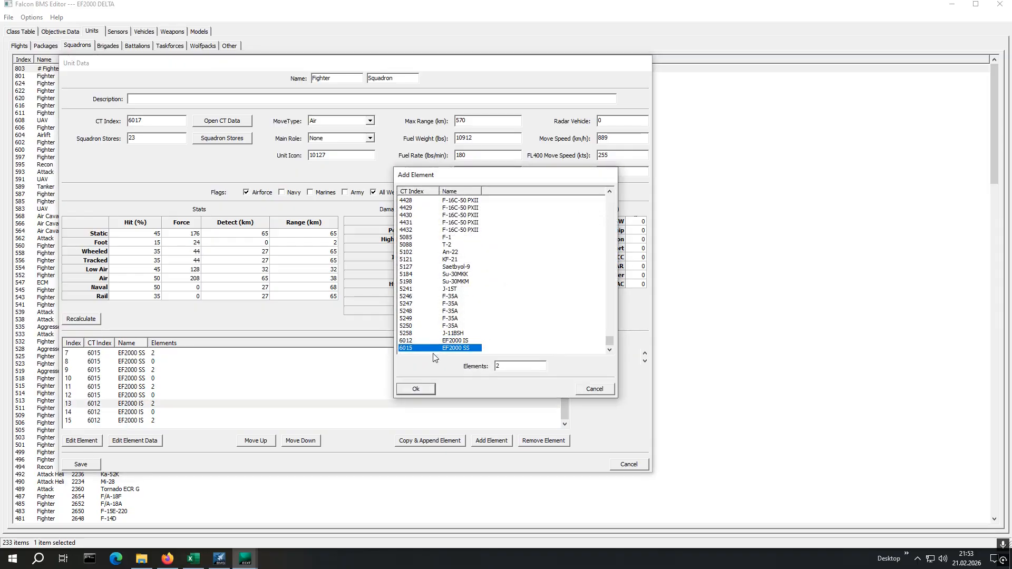
left_click(414, 389)
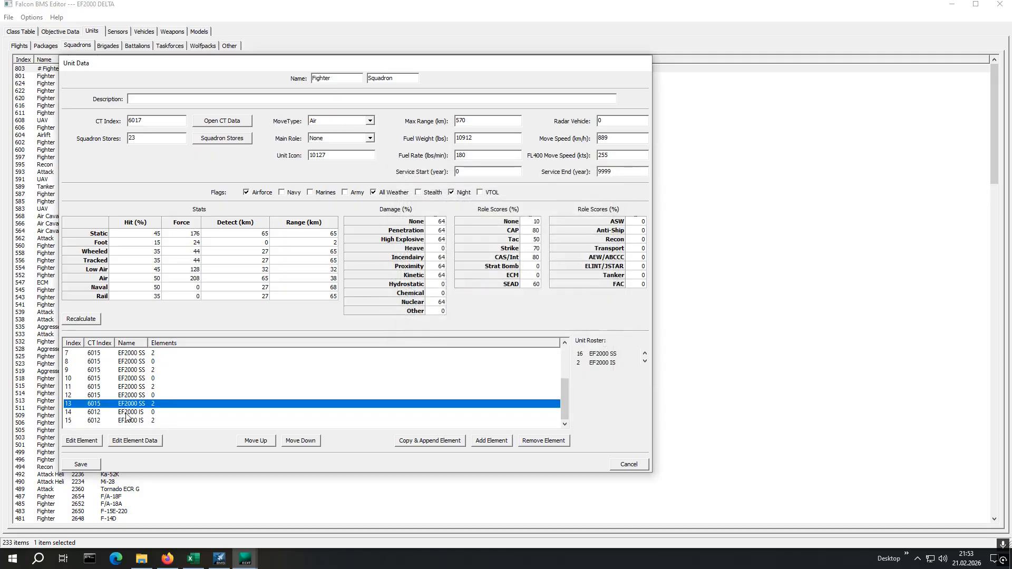
- Change elements 14 and 15 to EF2000 SS, CT index 6015, keeping their element counts, and save the squadron unit
left_click(127, 414)
left_click(82, 441)
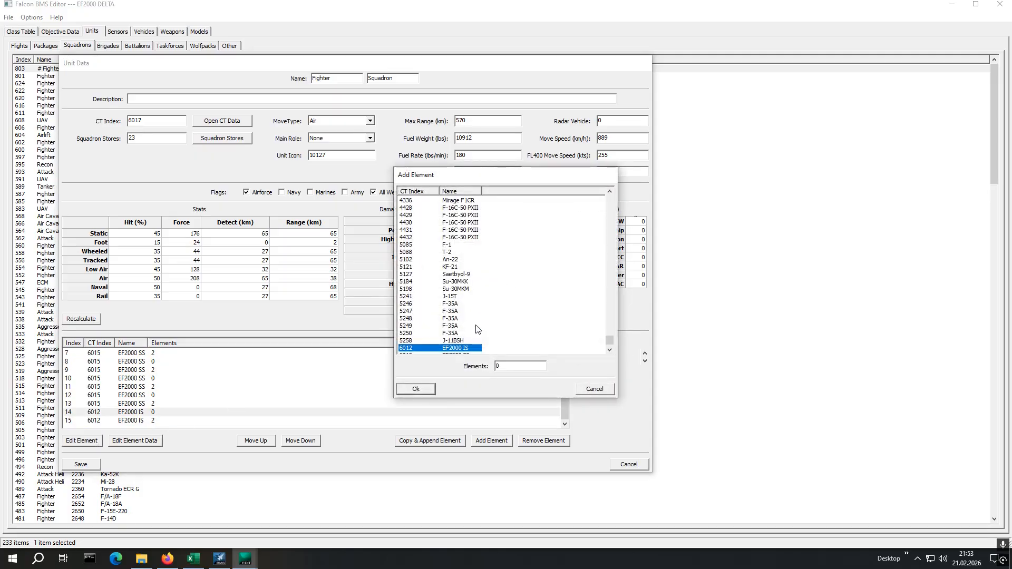
left_click(439, 354)
left_click(405, 390)
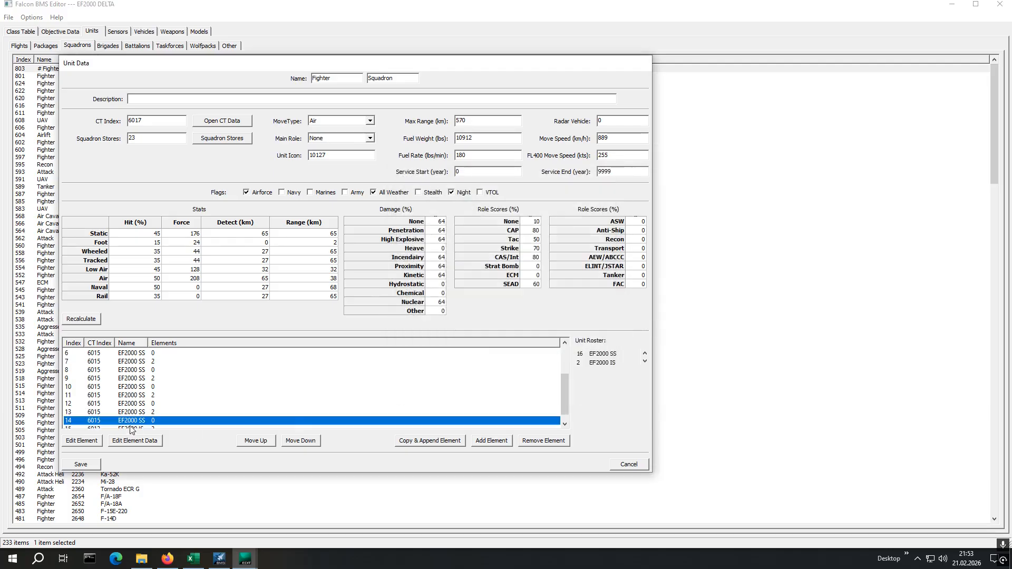
left_click(126, 420)
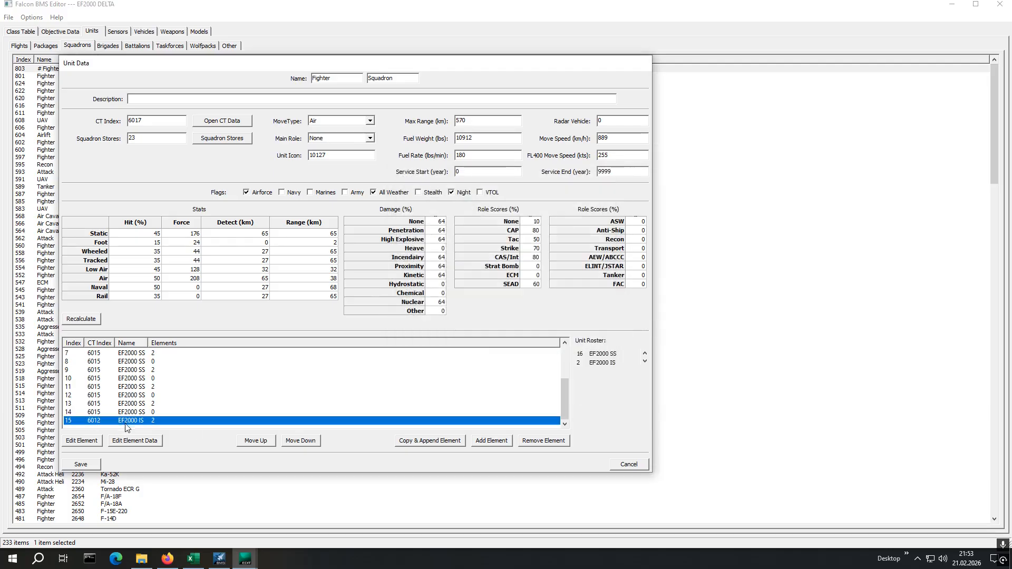
left_click(84, 441)
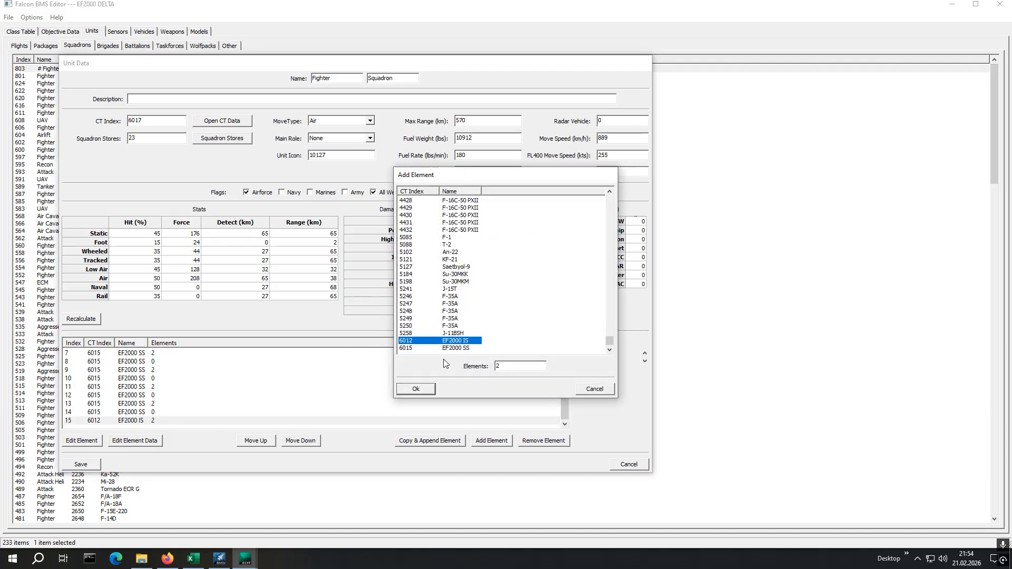
left_click(447, 348)
left_click(420, 388)
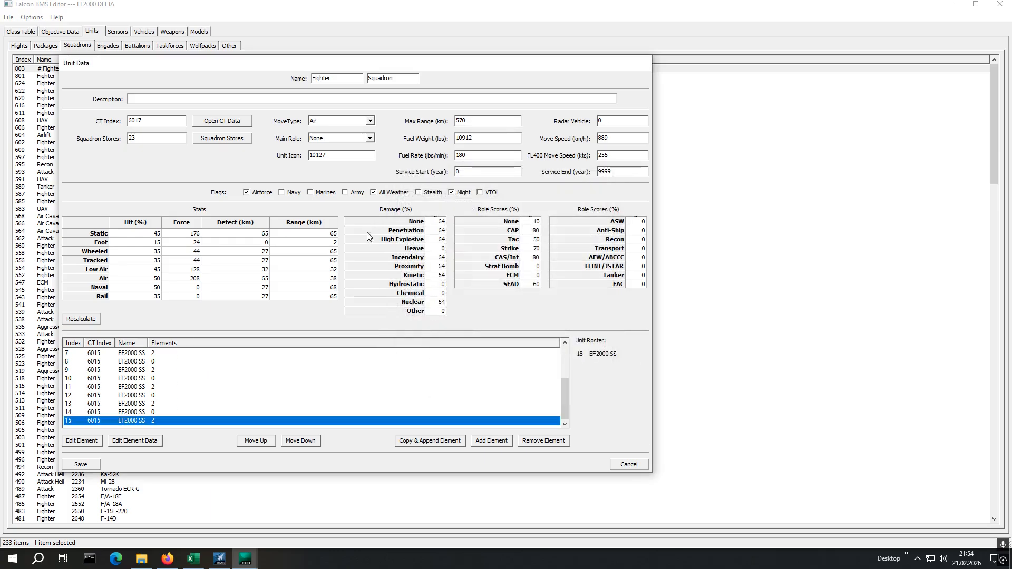
left_click(93, 468)
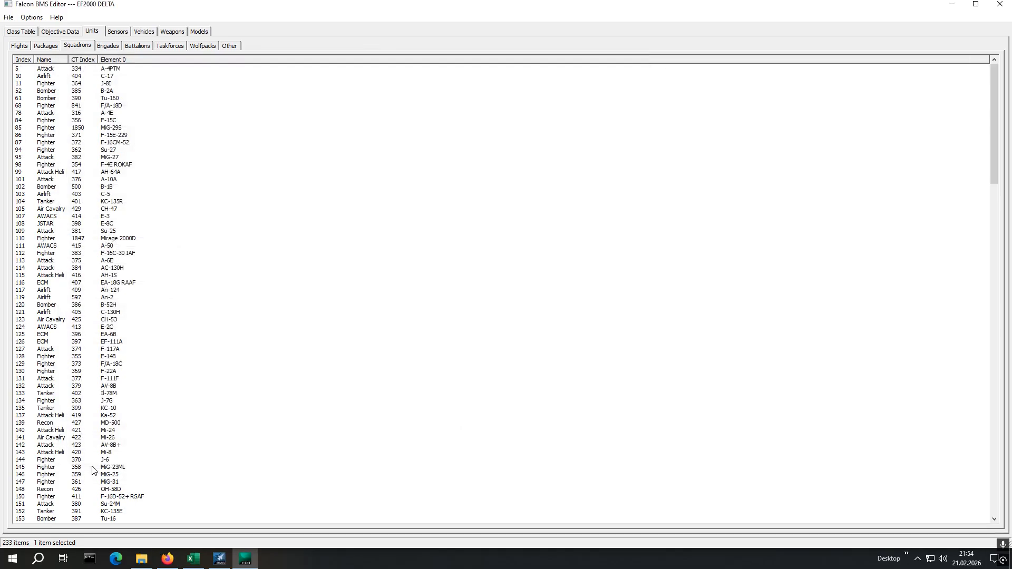
- Show all class table entries without a category filter, sorted by index in descending order
left_click(17, 33)
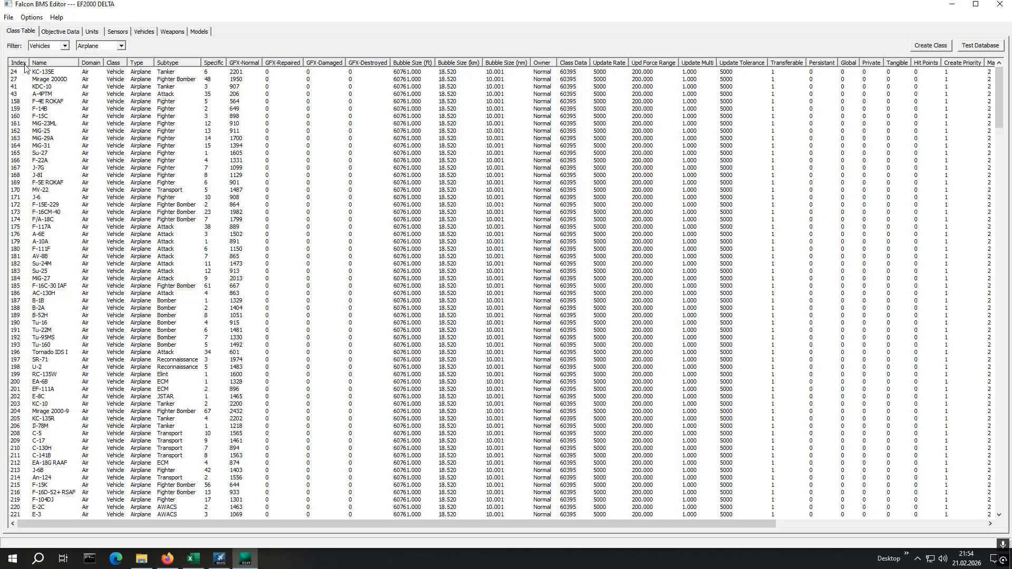
left_click(22, 63)
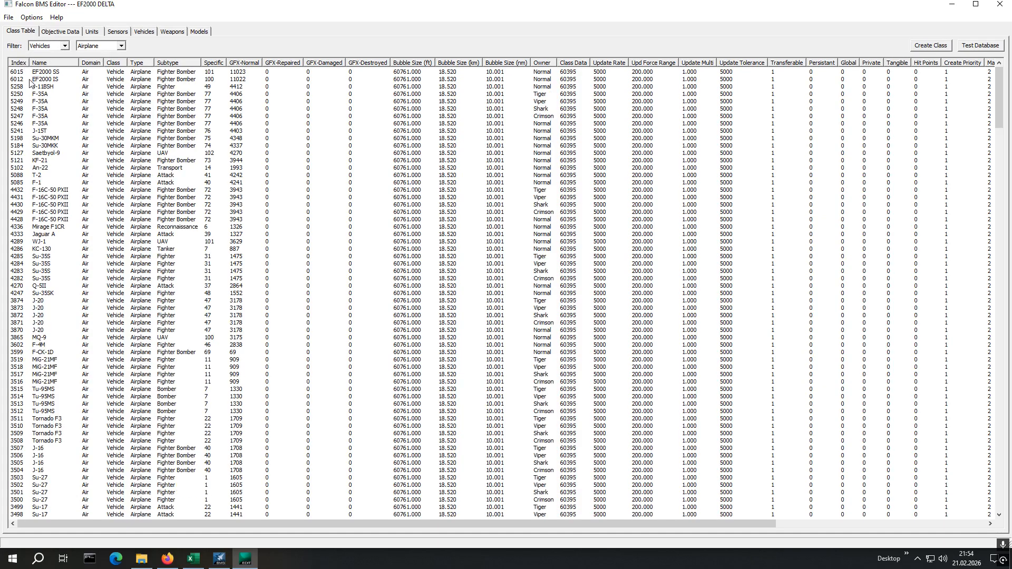
left_click(23, 64)
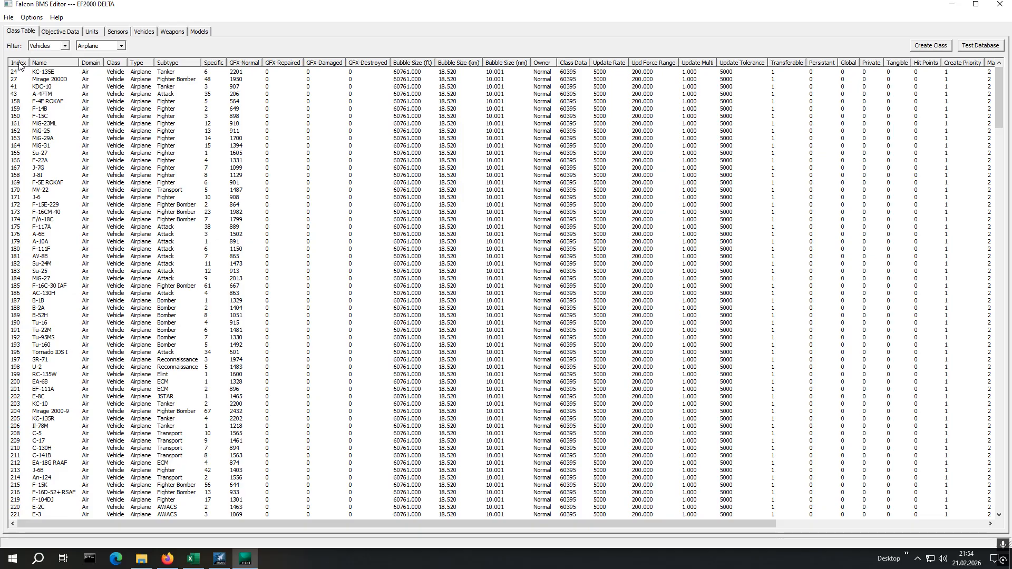
left_click(20, 64)
left_click(64, 46)
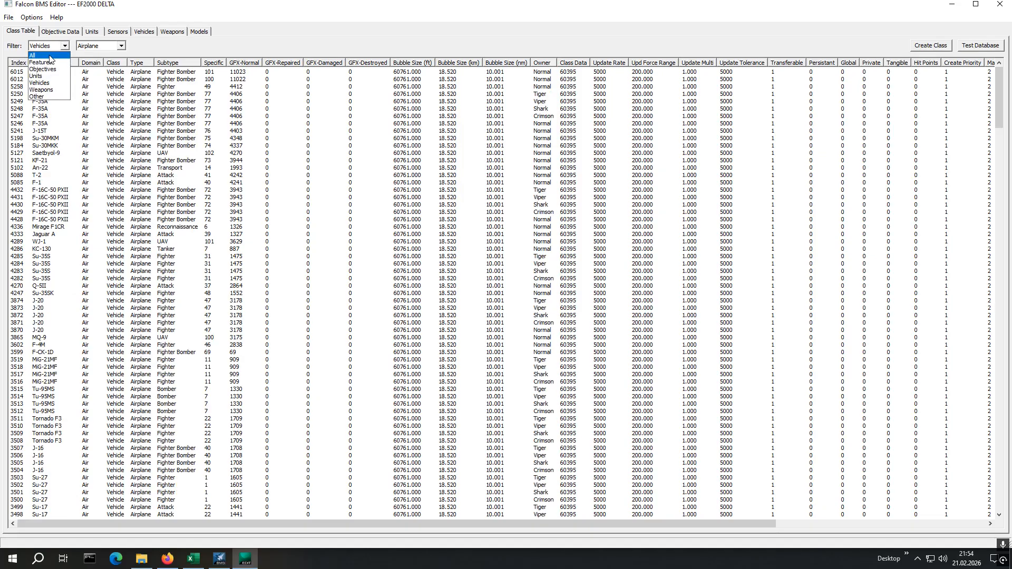
left_click(50, 57)
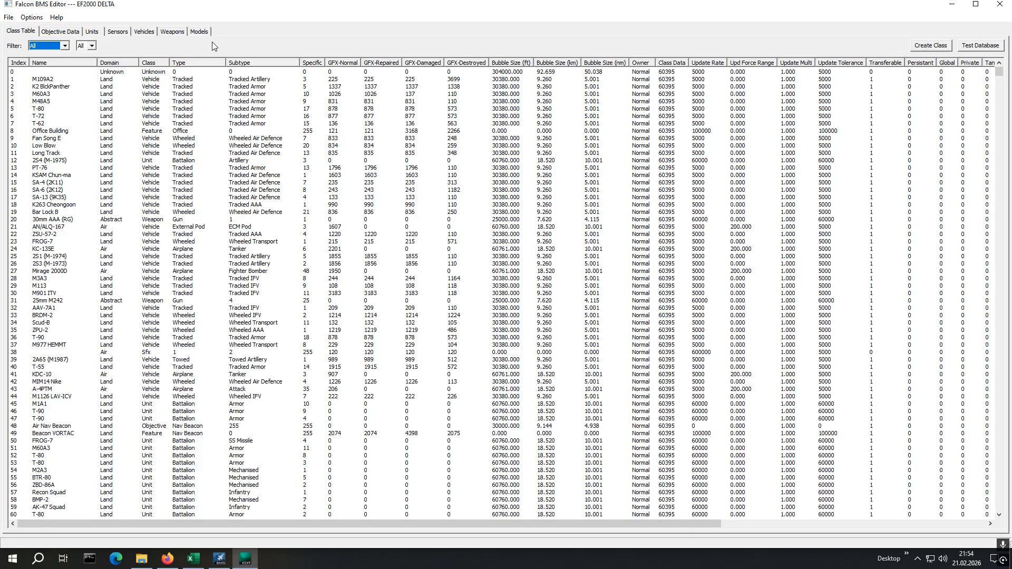
left_click(17, 64)
left_click(17, 64)
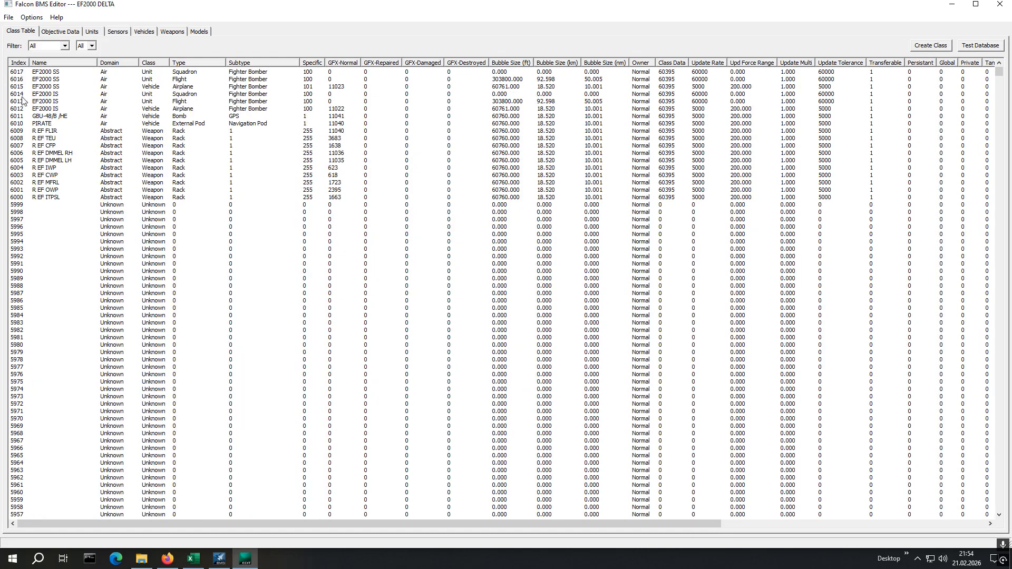
- Set the Specific value of the EF2000 SS flight class entry, CT number 6016, to 101 and save it
left_click(47, 80)
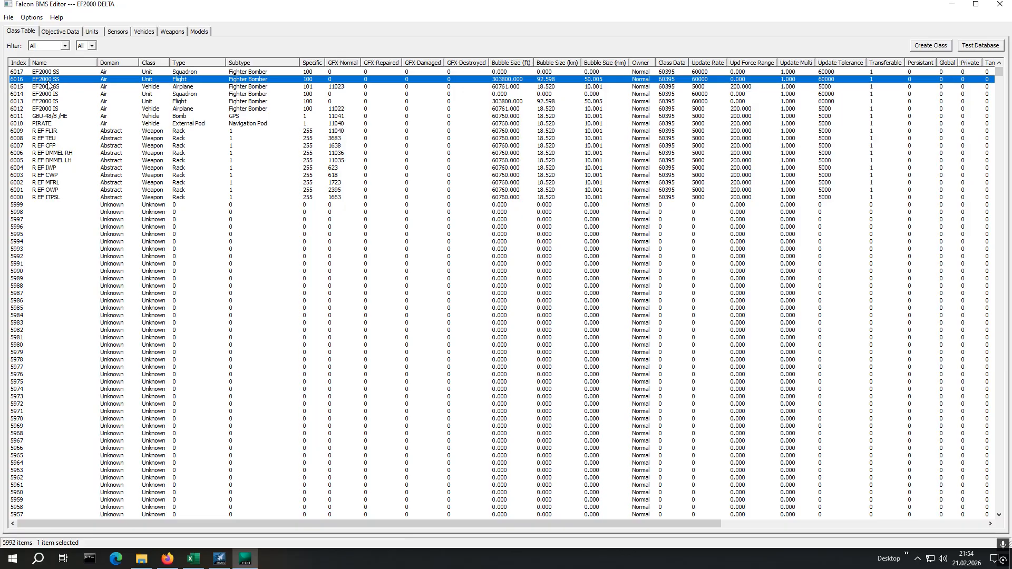
double_click(47, 80)
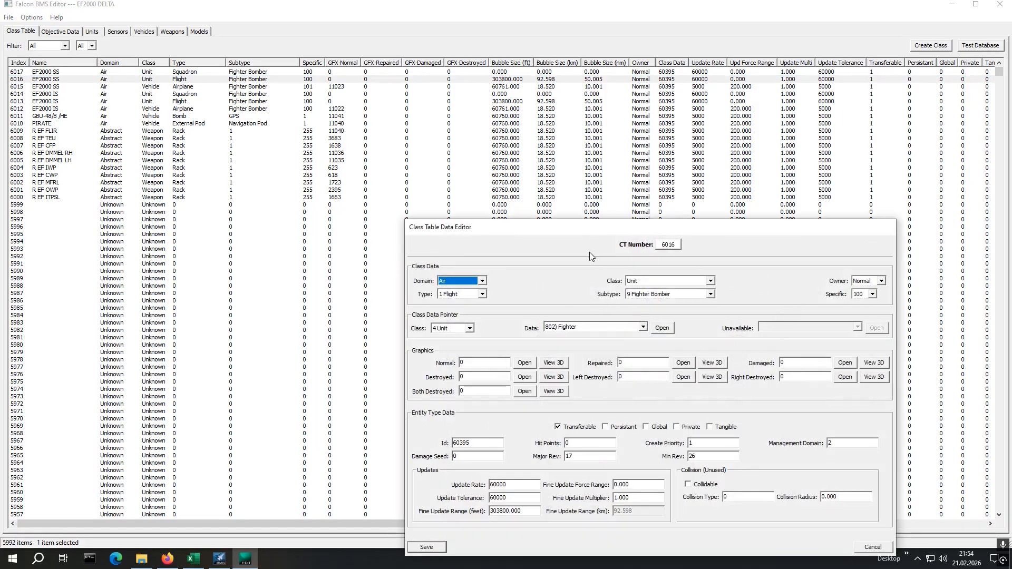
left_click_drag(574, 230, 485, 150)
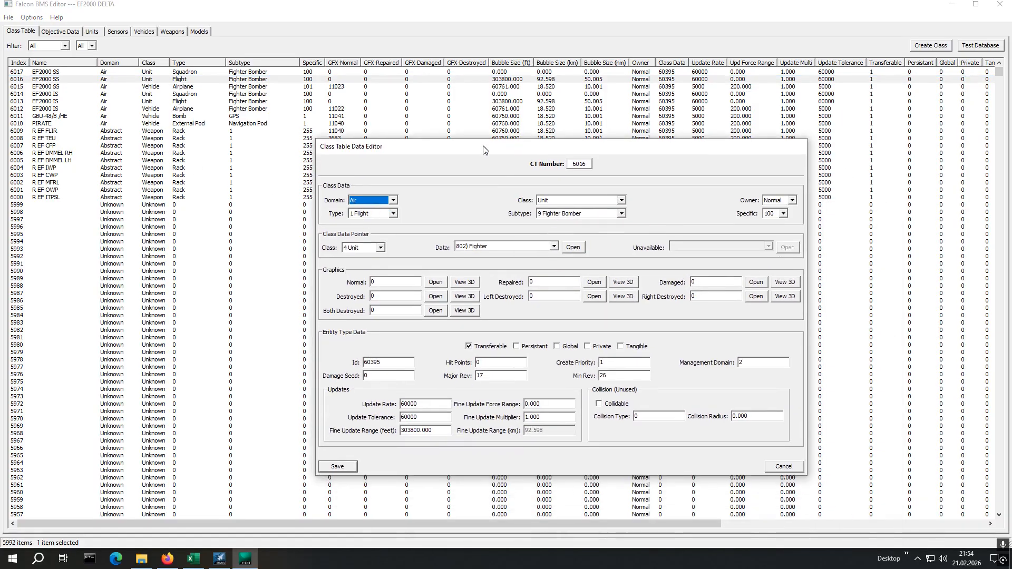
left_click(784, 214)
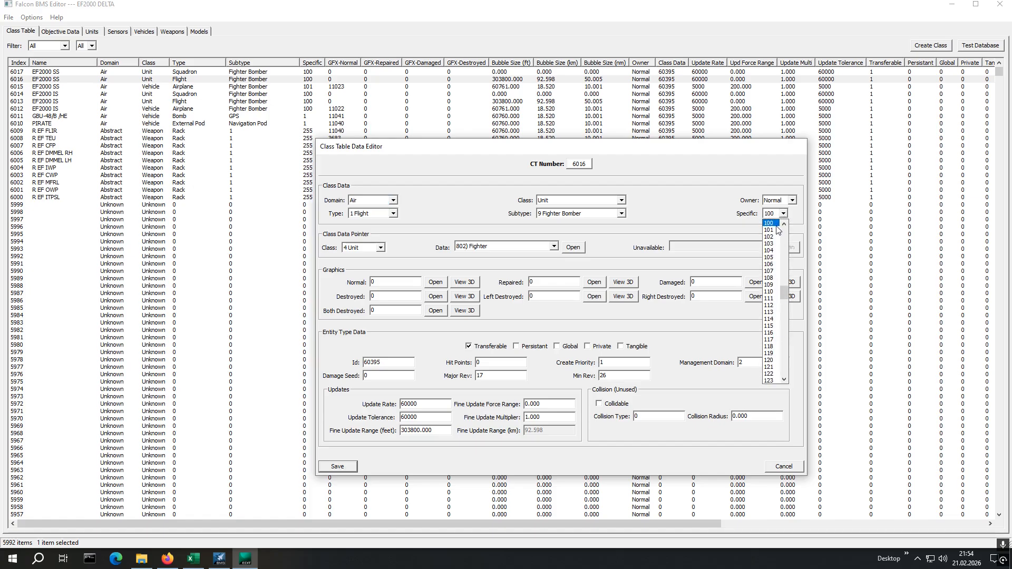
left_click(777, 230)
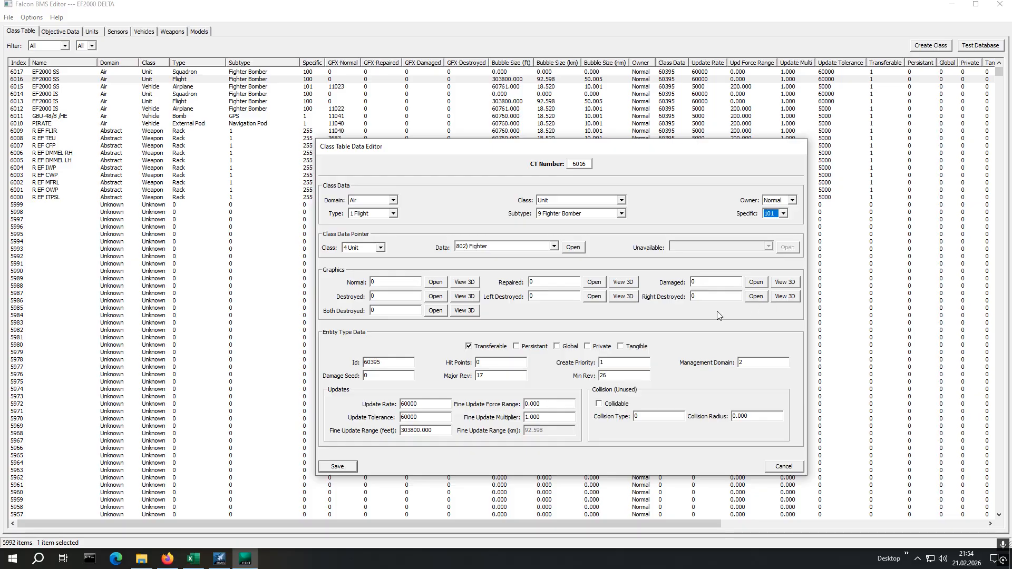
left_click(337, 467)
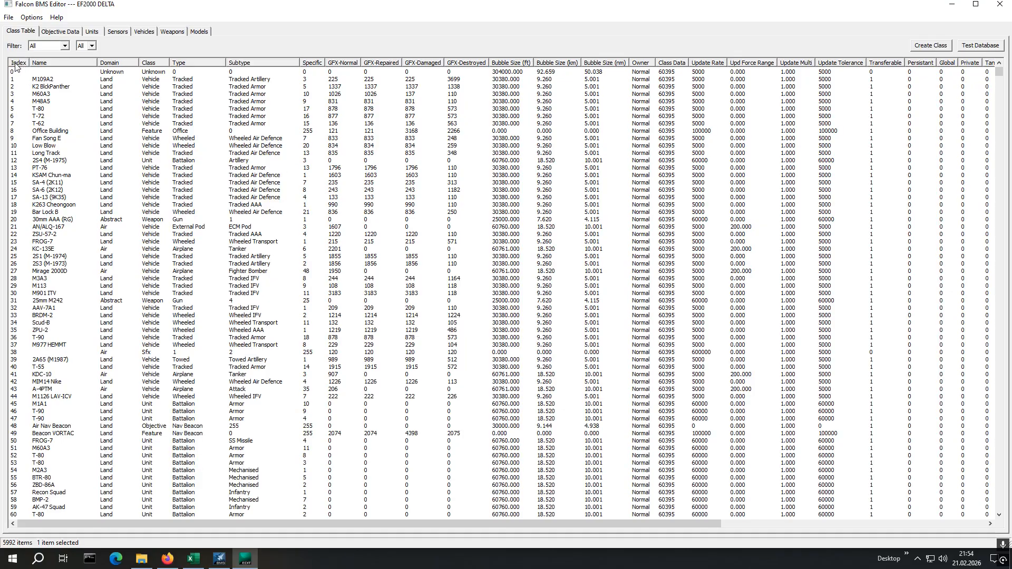
- Change the Specific value of the EF2000 SS squadron class entry, CT number 6017, to 101 and save the entry
left_click(18, 63)
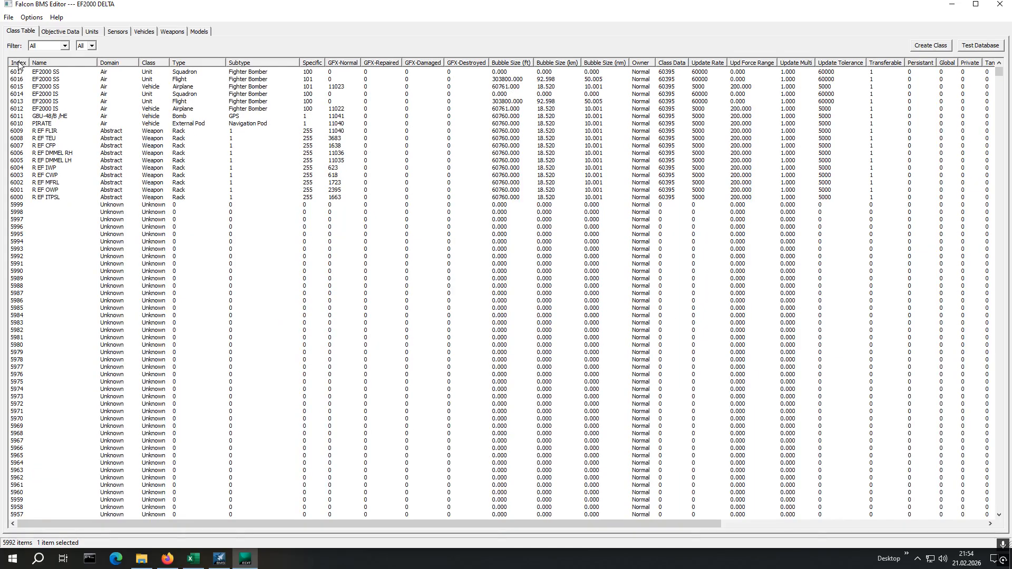
double_click(28, 74)
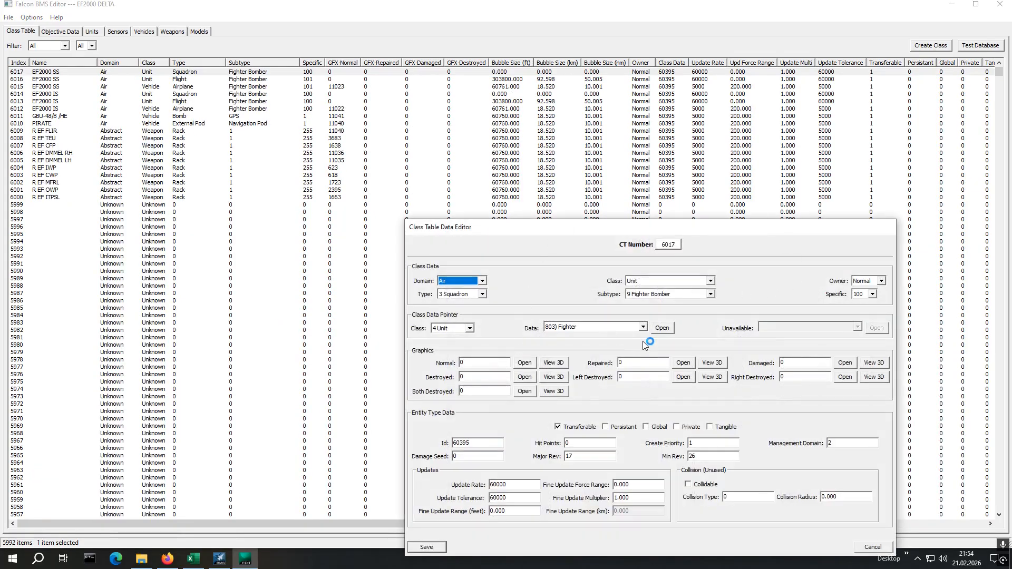
left_click(872, 294)
left_click(860, 311)
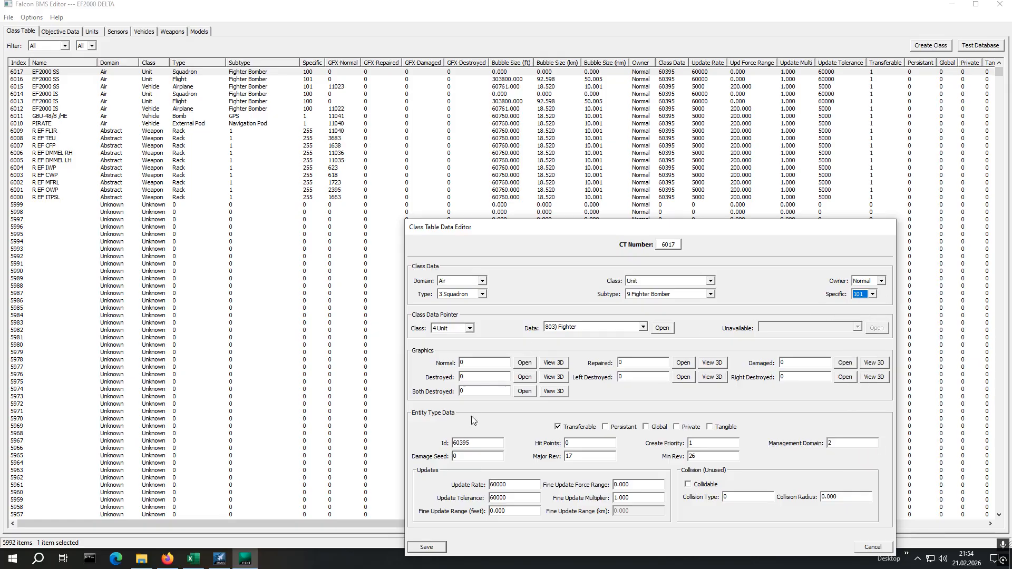
left_click(435, 549)
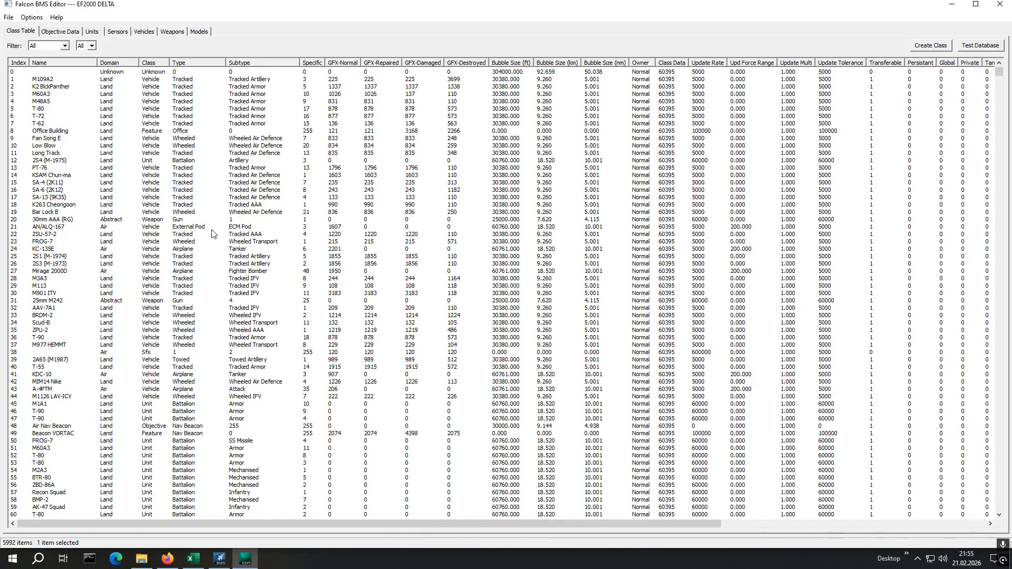
- Check the EF2000 SS aircraft record's related vehicles, assigned units and weapon hardpoints, and close it without saving
left_click(143, 33)
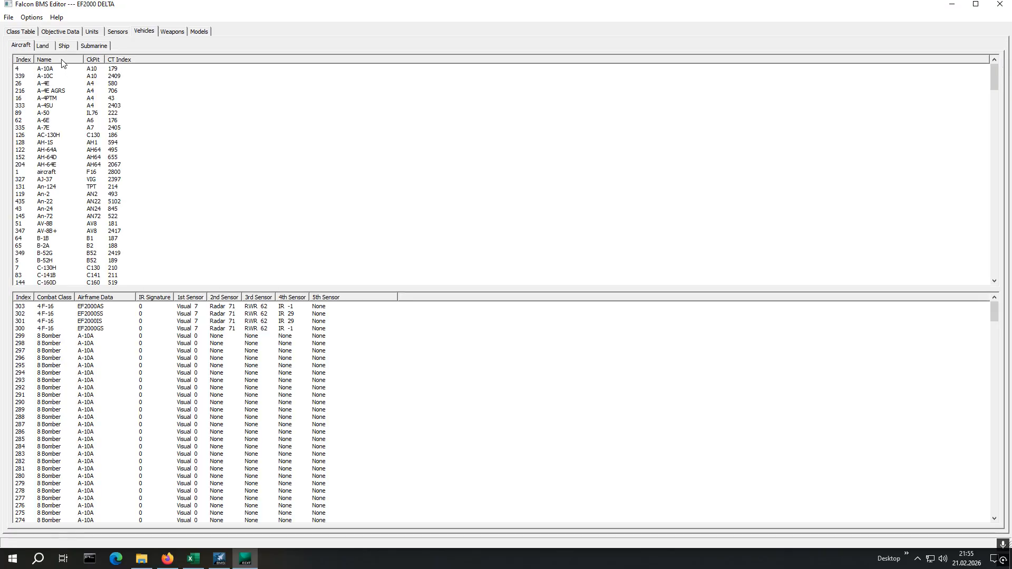
scroll(74, 119, "down", 4)
scroll(73, 119, "down", 5)
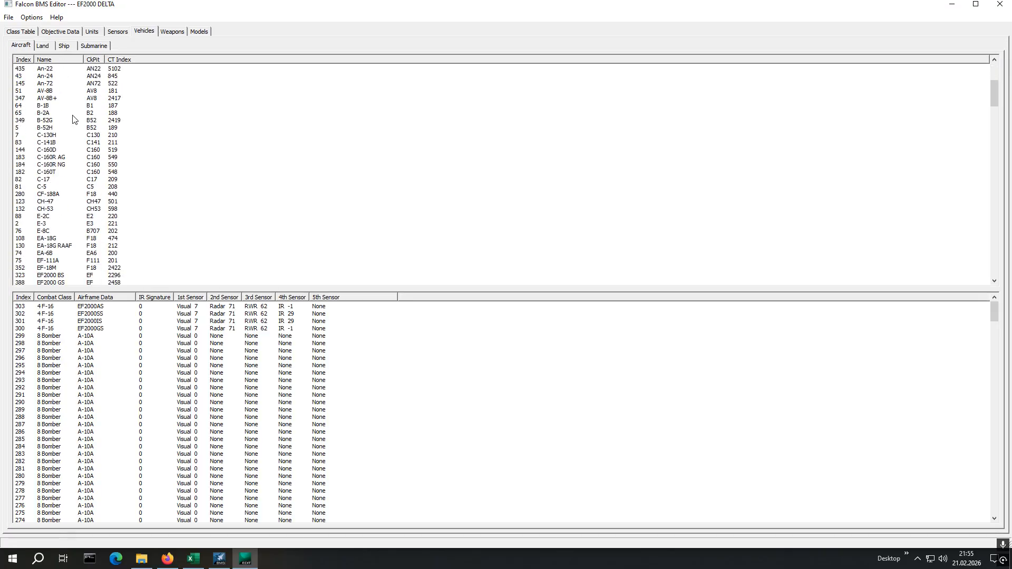
double_click(31, 234)
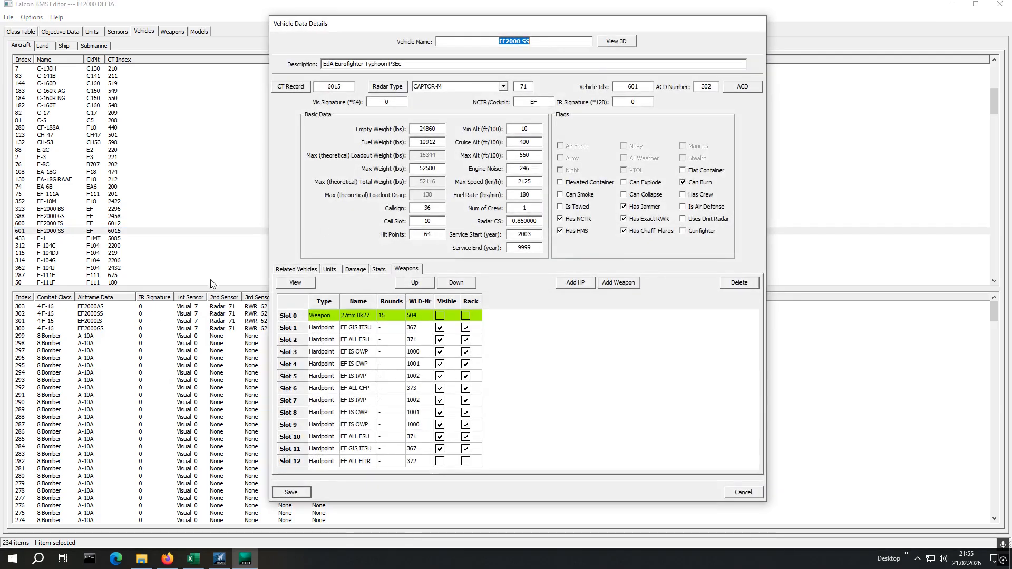
left_click(303, 270)
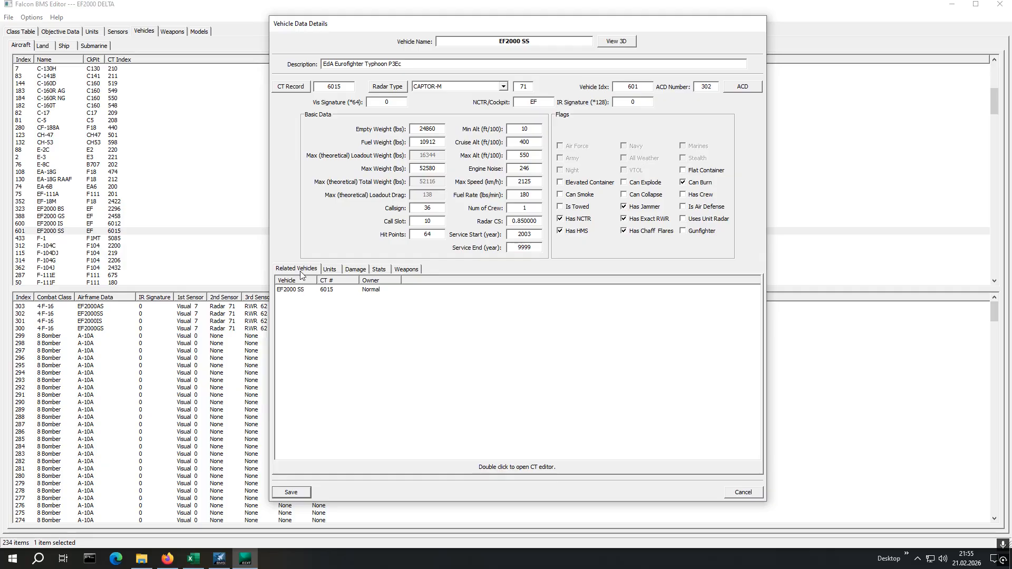
left_click(291, 293)
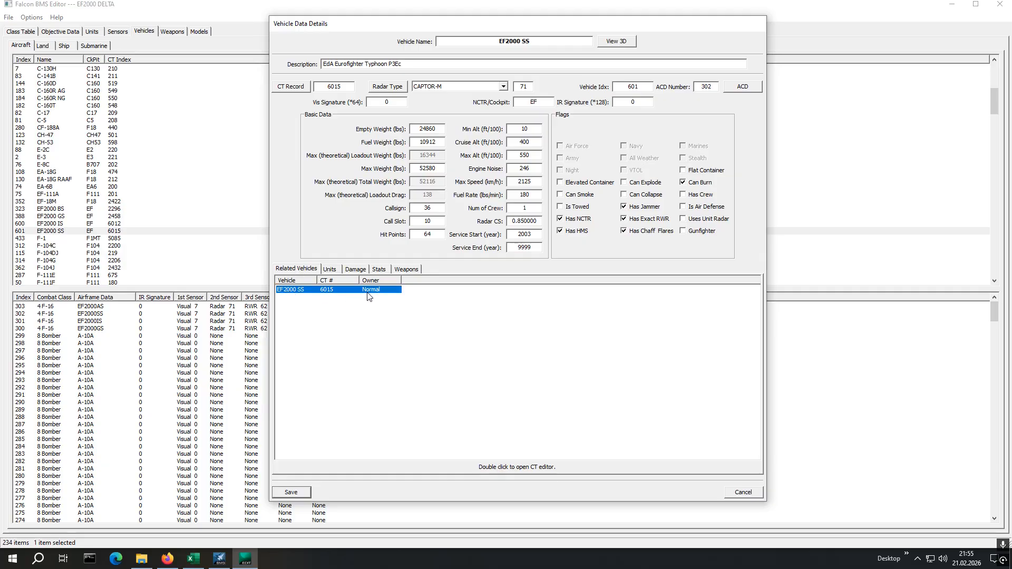
left_click(329, 271)
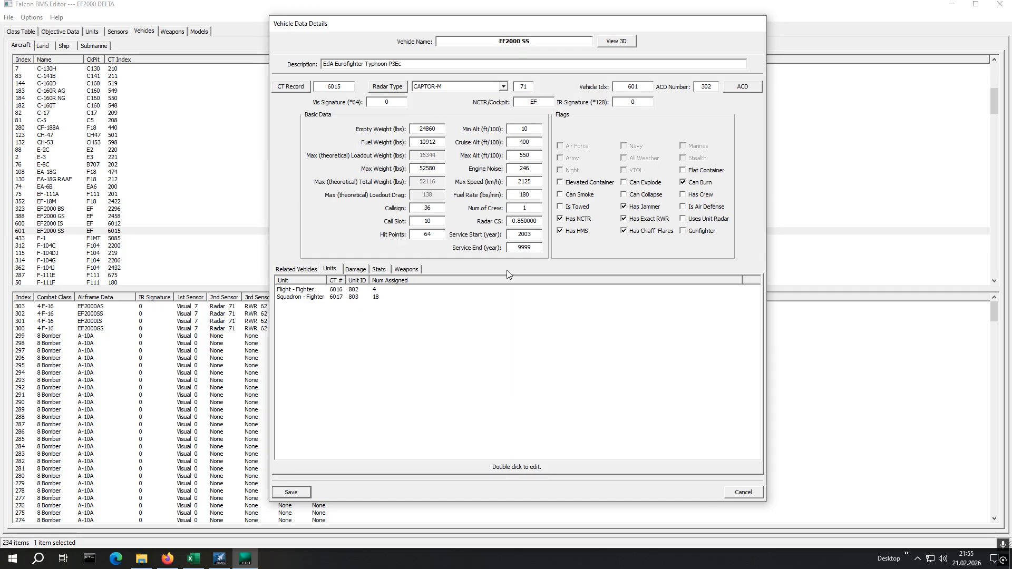
left_click(406, 269)
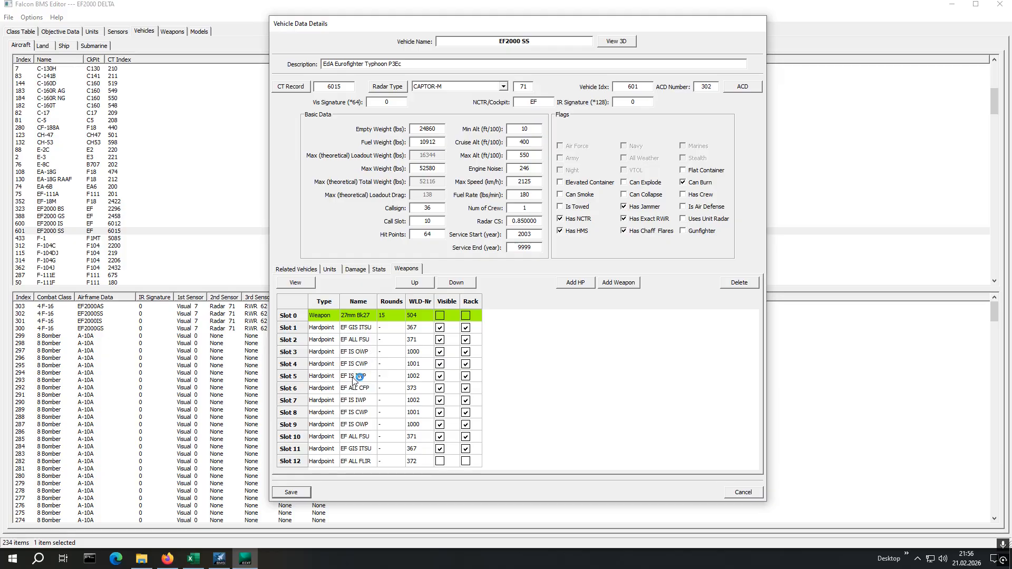
left_click(742, 493)
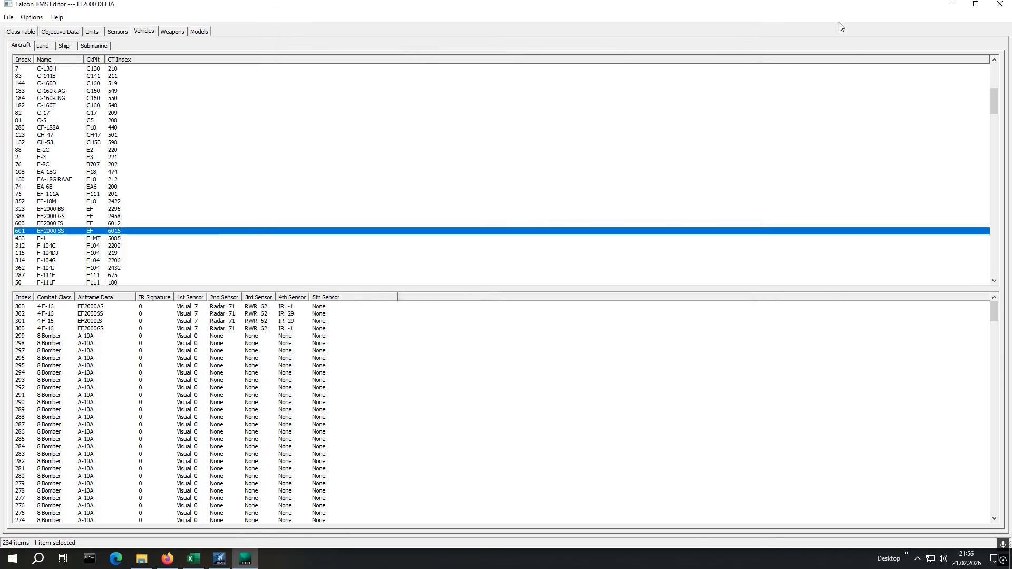
- Sort the hardpoints by name and rename the EF SPARE hardpoint with index 257 to EF SP OWP
left_click(169, 35)
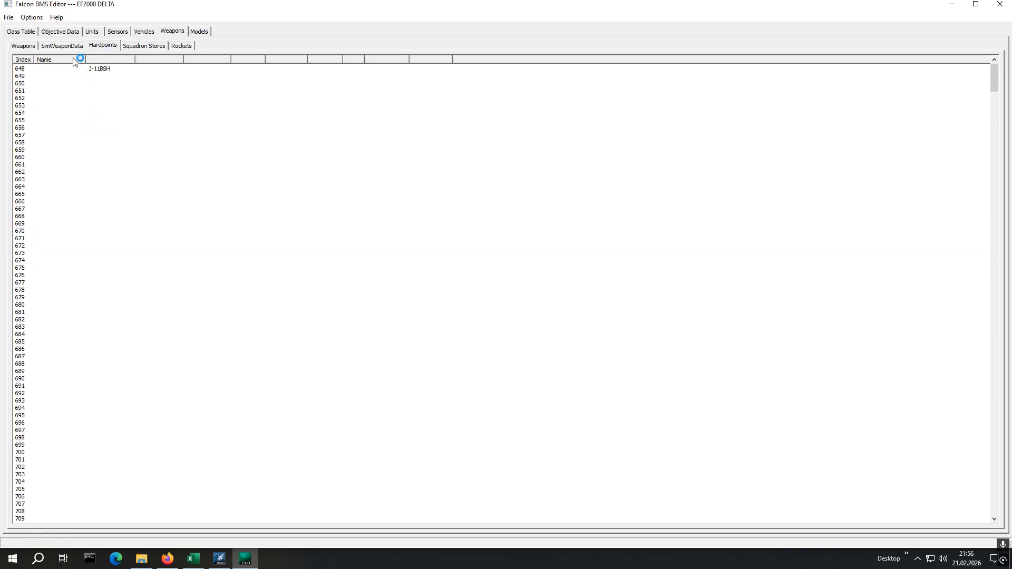
left_click(25, 60)
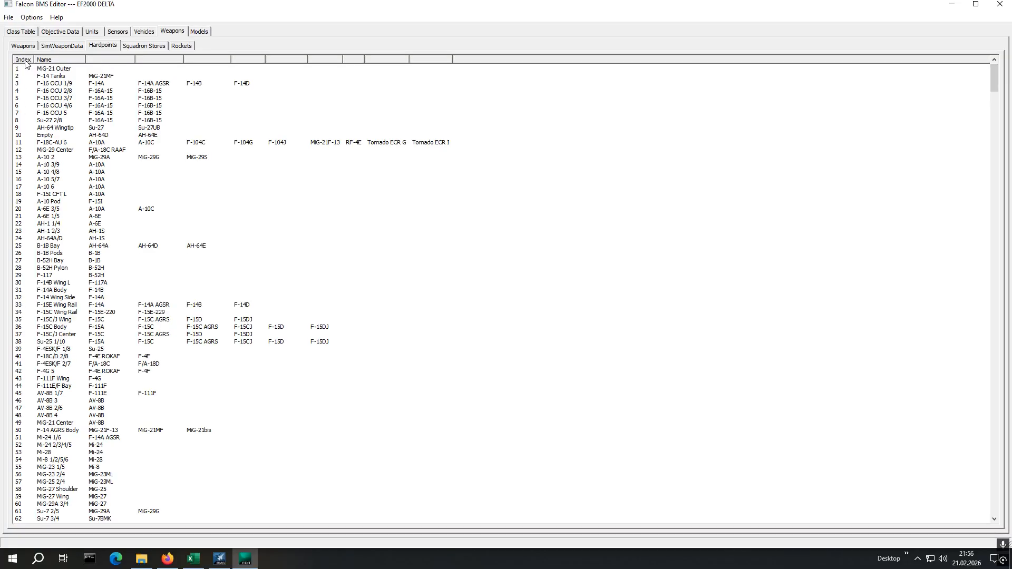
left_click(54, 60)
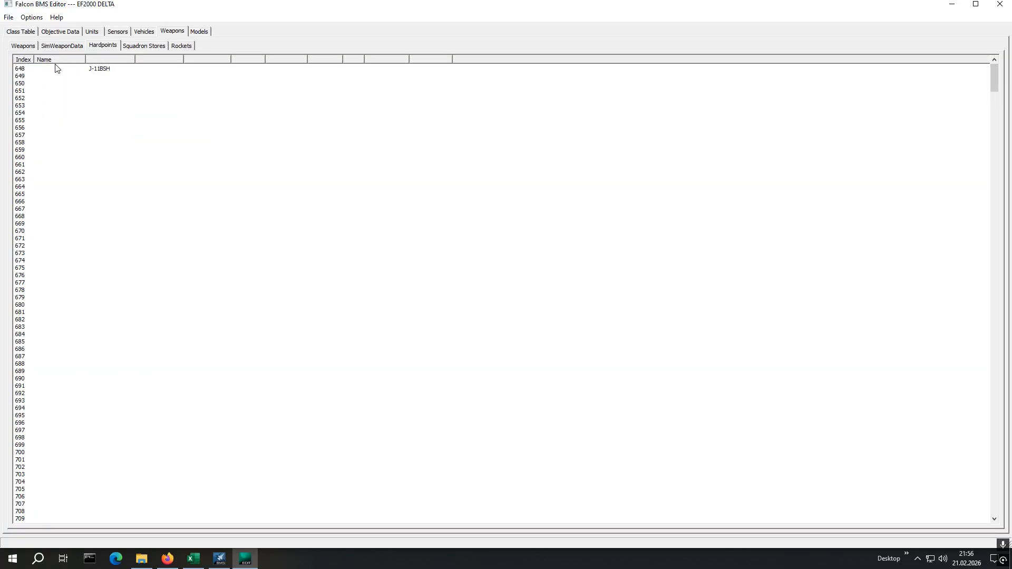
left_click_drag(994, 69, 1004, 257)
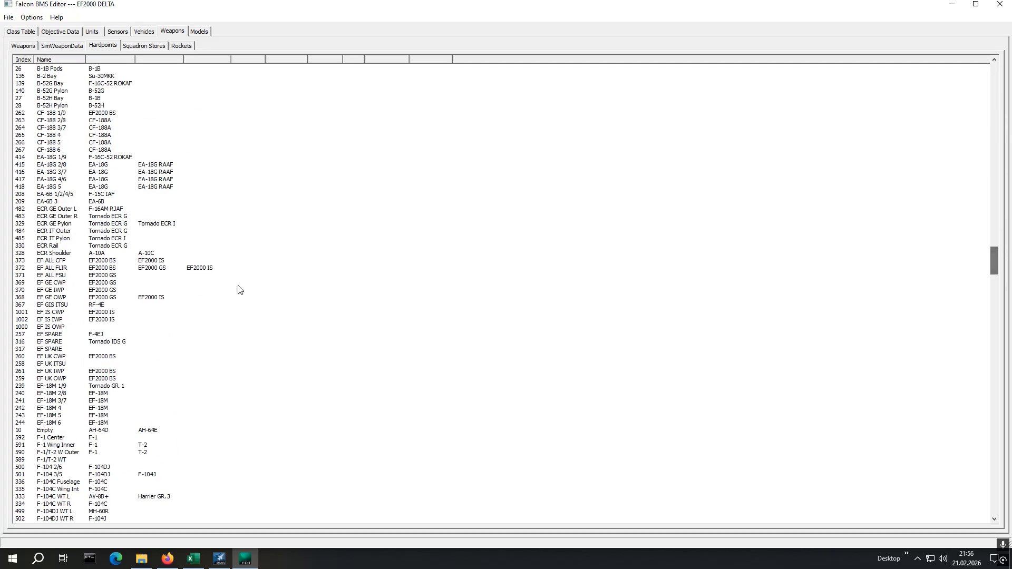
left_click(50, 335)
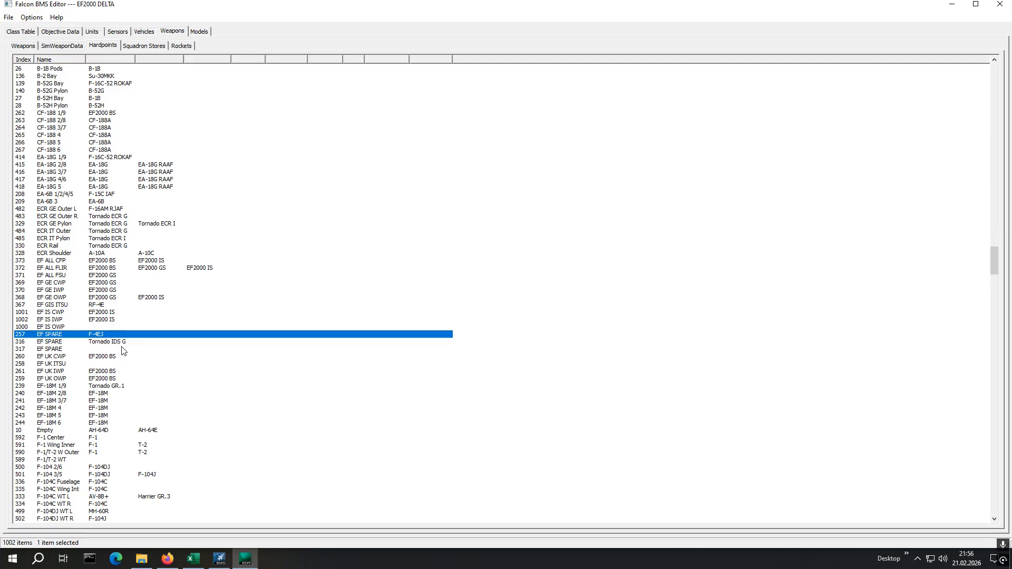
double_click(107, 334)
double_click(98, 336)
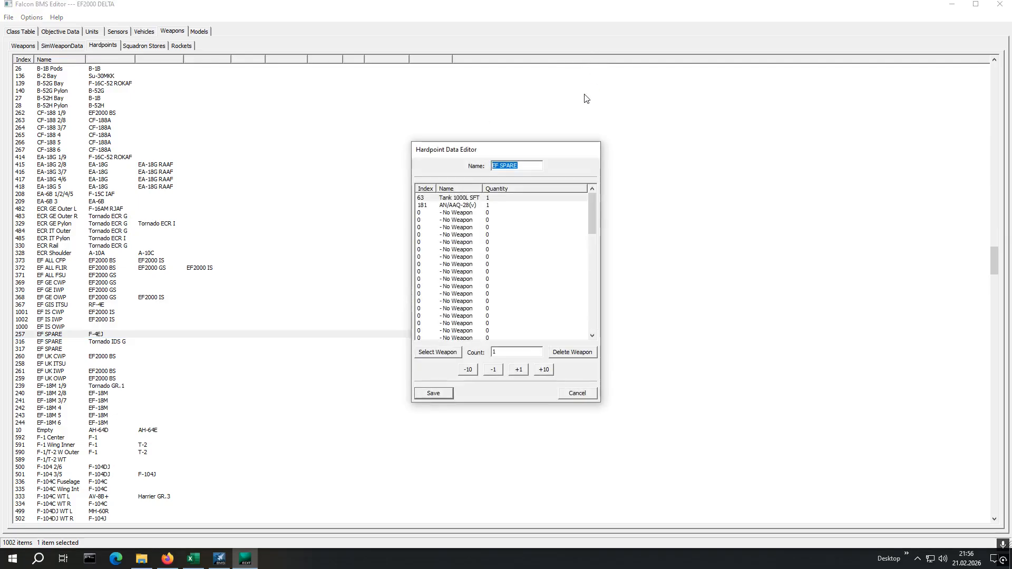
left_click_drag(531, 166, 503, 166)
type("SP O")
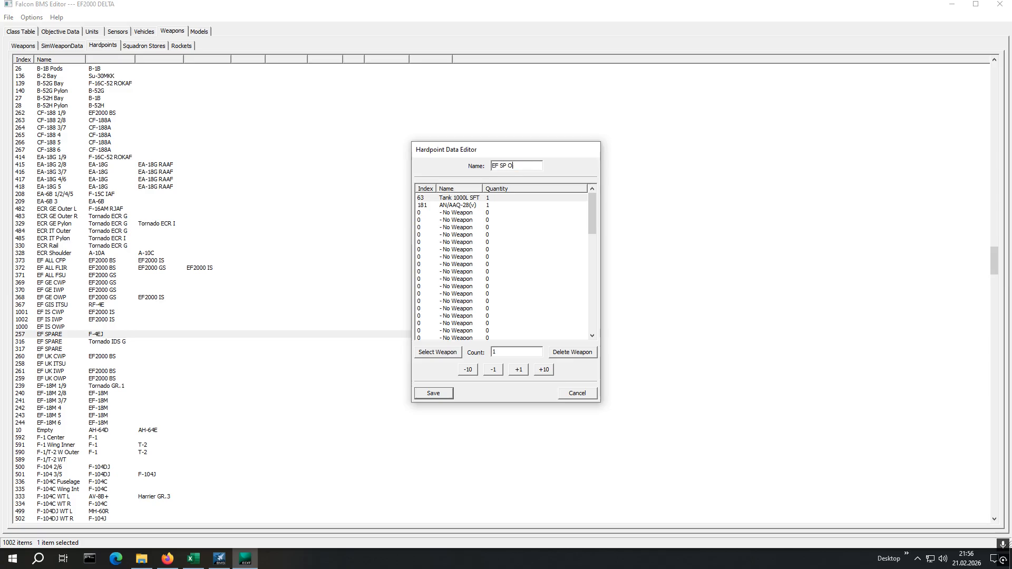
type("WP")
left_click(433, 394)
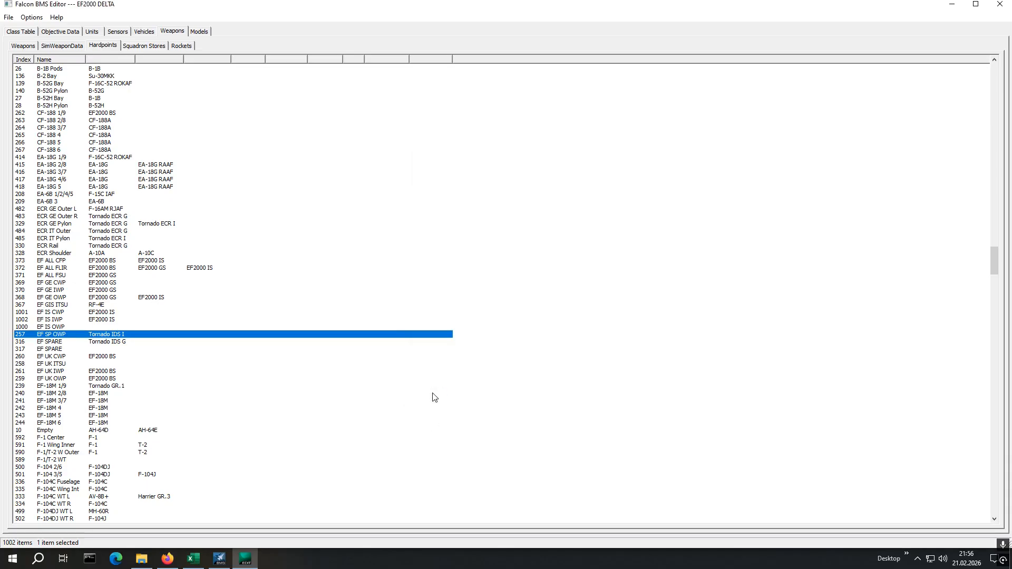
- Rename the EF SPARE hardpoint with index 316 to EF SP CWP and save it
left_click(50, 342)
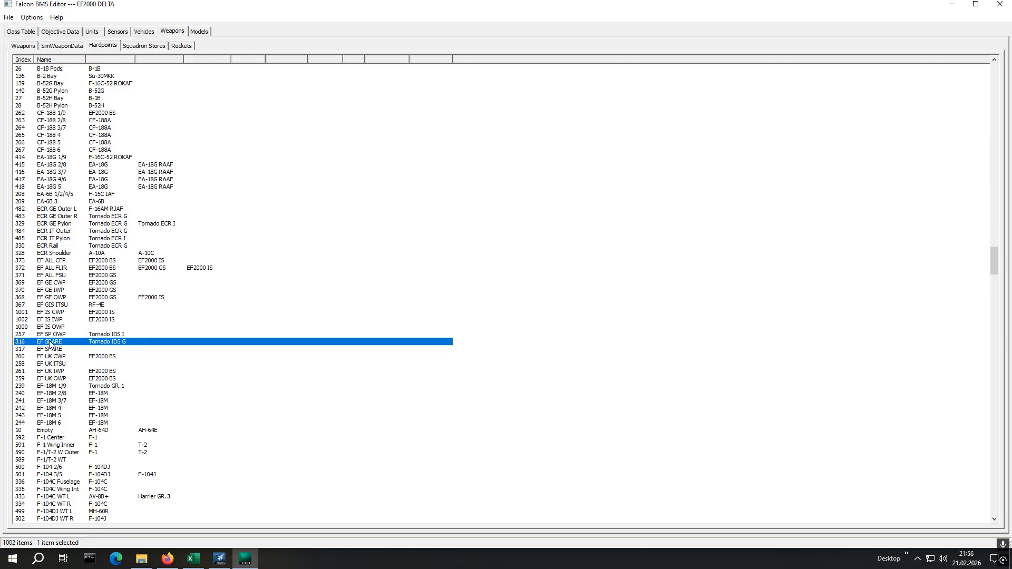
double_click(50, 343)
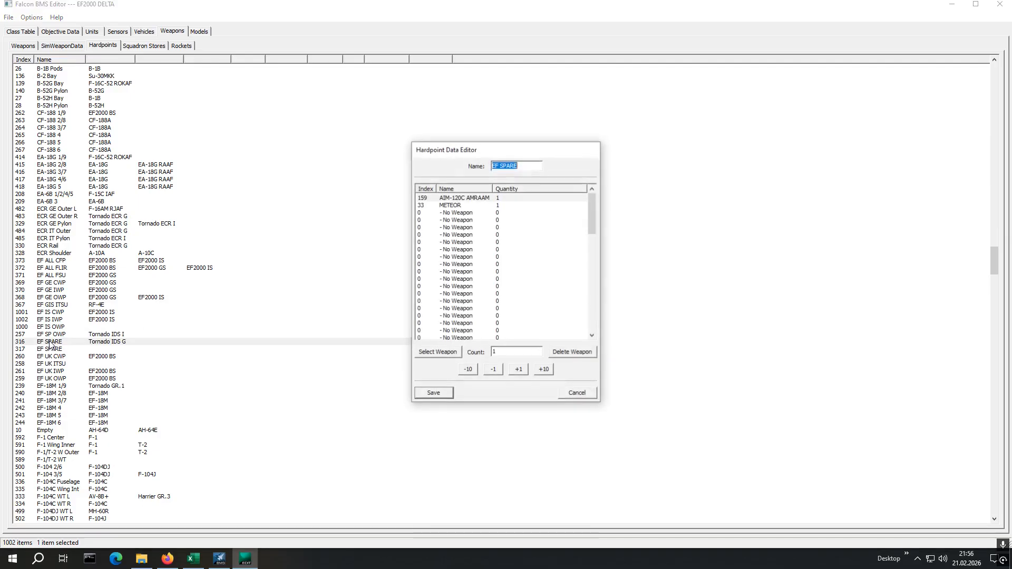
left_click_drag(521, 165, 501, 167)
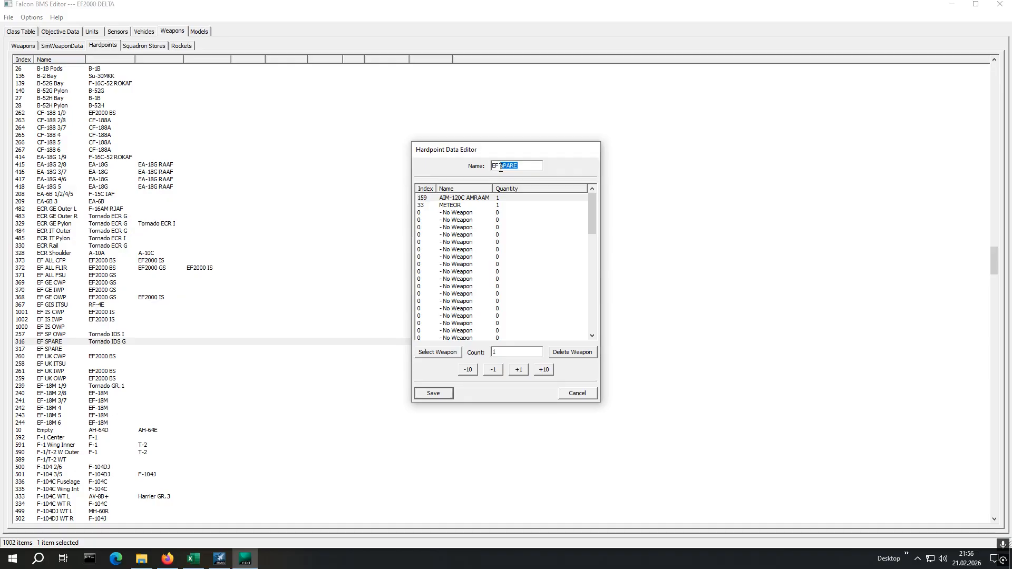
type("SP CWP")
left_click(442, 399)
- Rename the remaining EF SPARE hardpoint, index 317, to EF SP IWP and save it
double_click(50, 349)
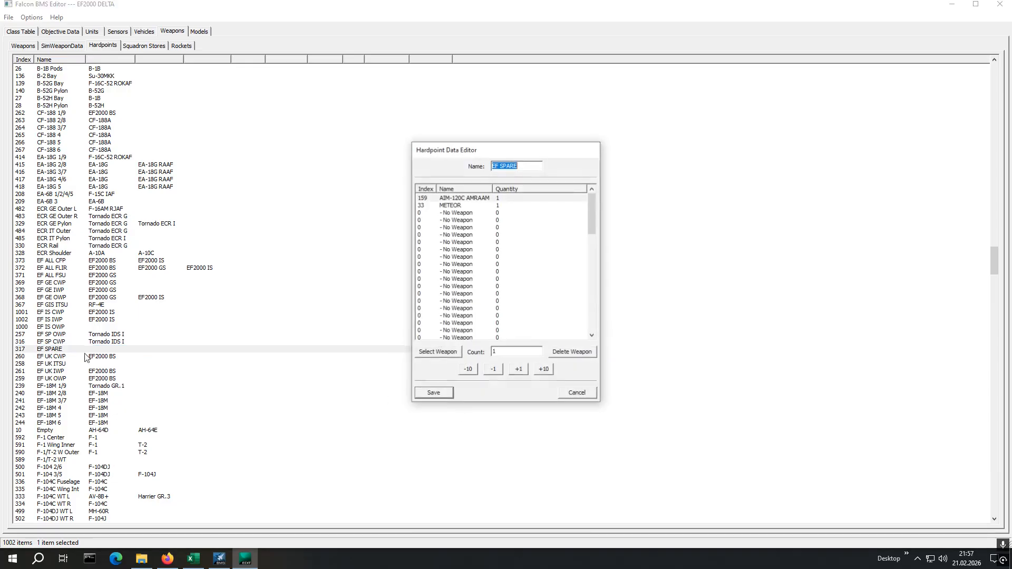
left_click_drag(519, 166, 505, 166)
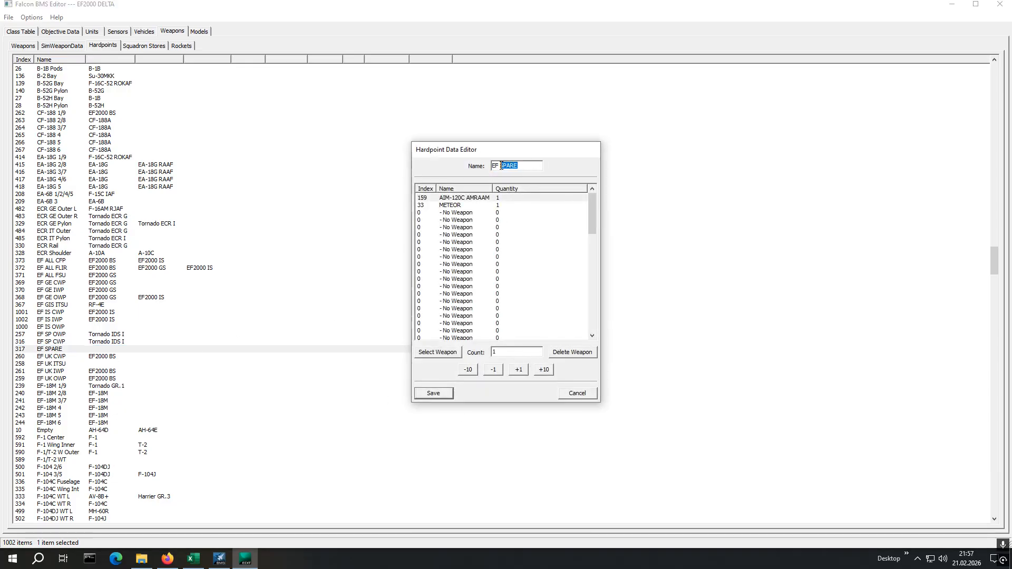
type("SP")
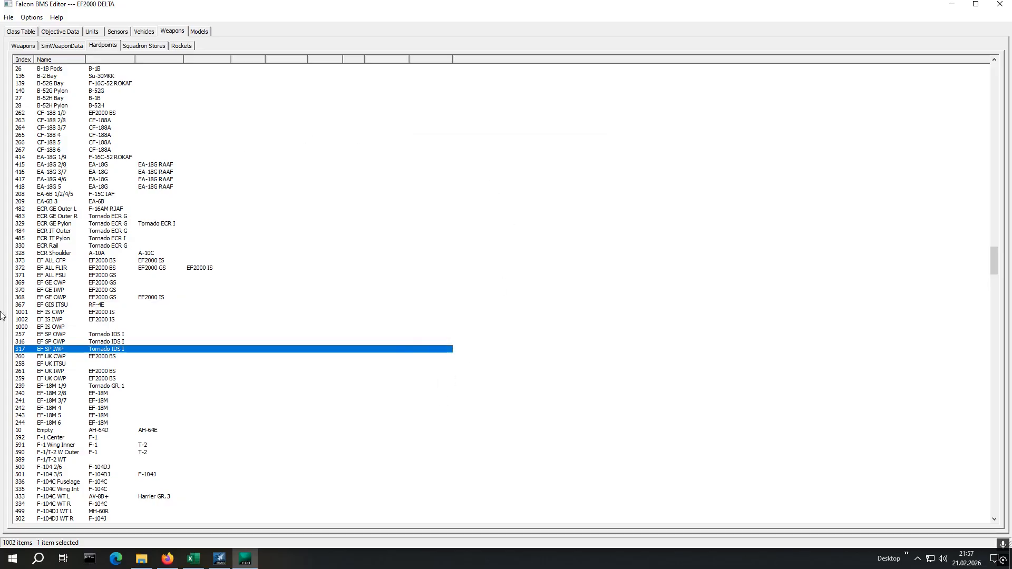
- Inspect the weapon list of the EF SP OWP hardpoint without changing it, and return to the aircraft list
double_click(62, 335)
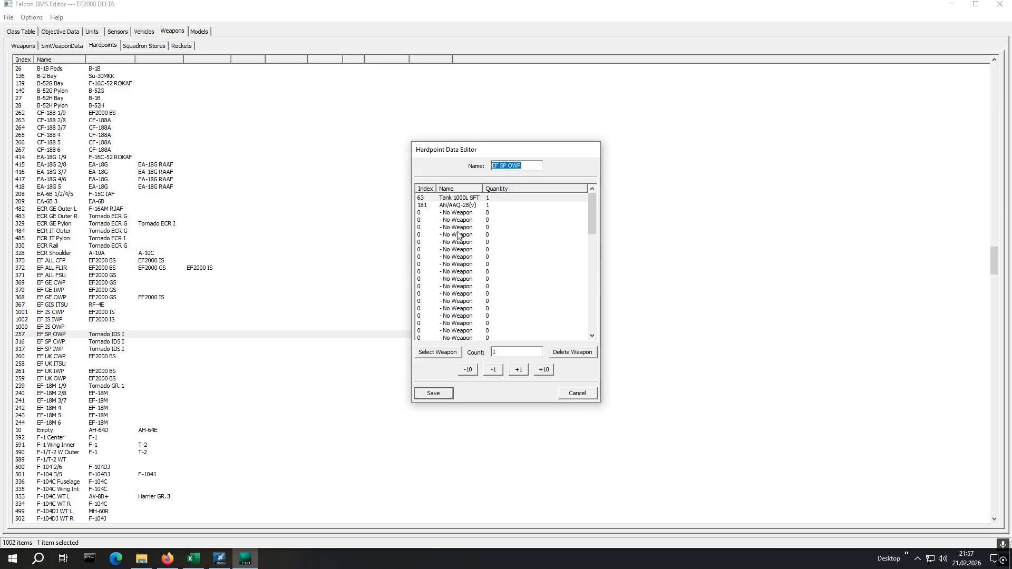
left_click(577, 393)
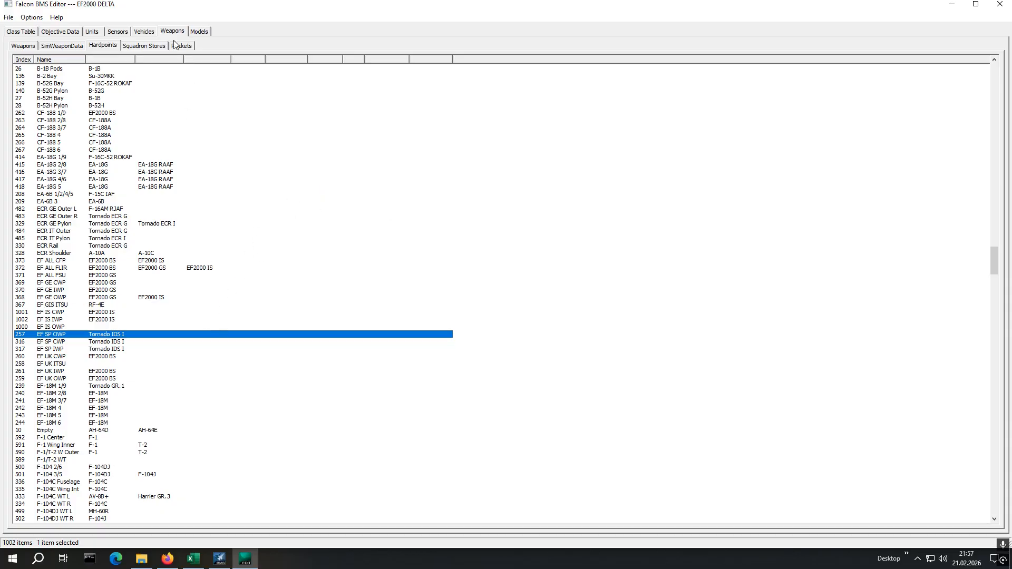
left_click(144, 33)
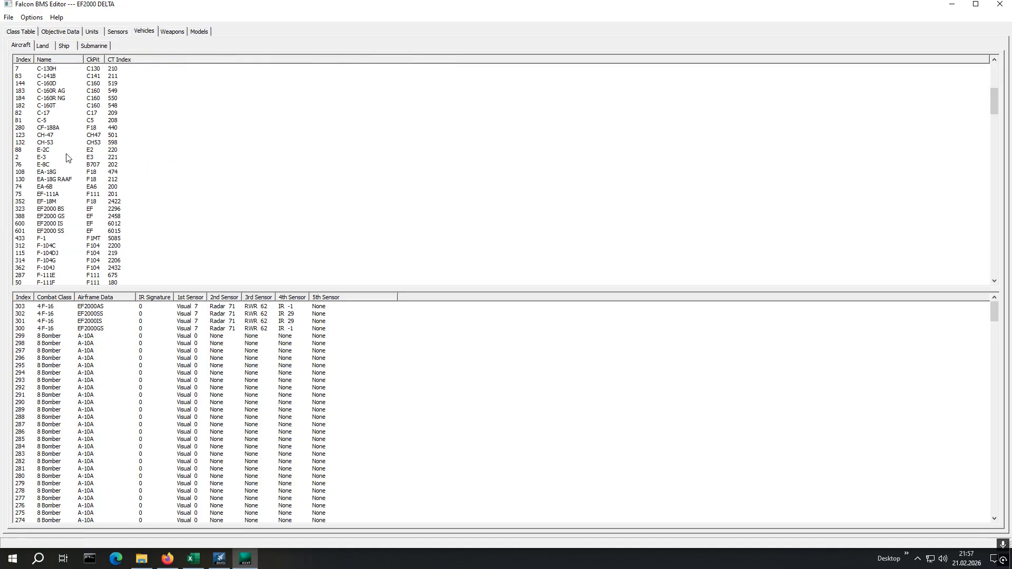
- Open the EF2000 SS aircraft record and assign the EF SP IWP hardpoint to Slot 5
double_click(58, 188)
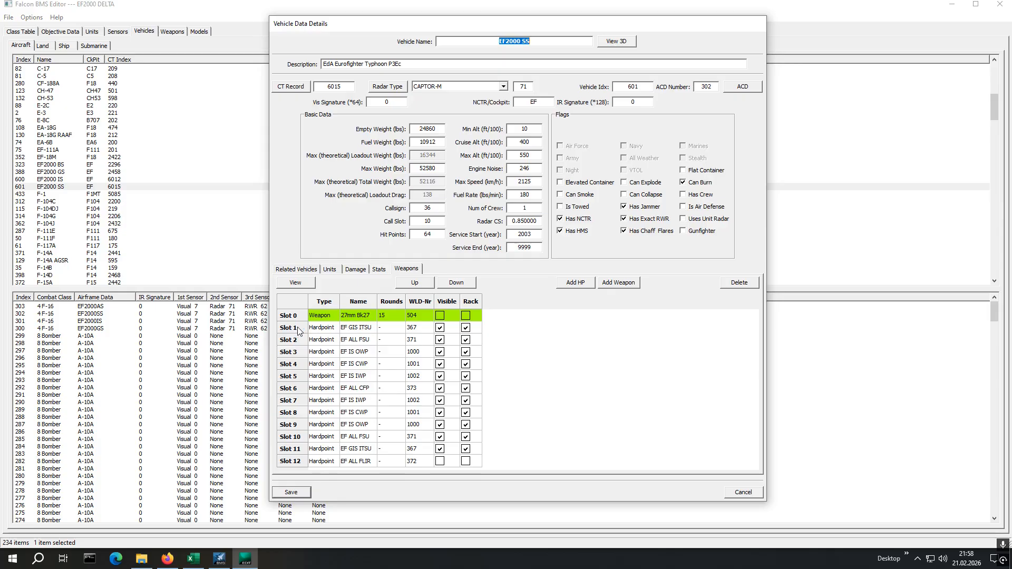
left_click(371, 330)
left_click(370, 378)
left_click(371, 378)
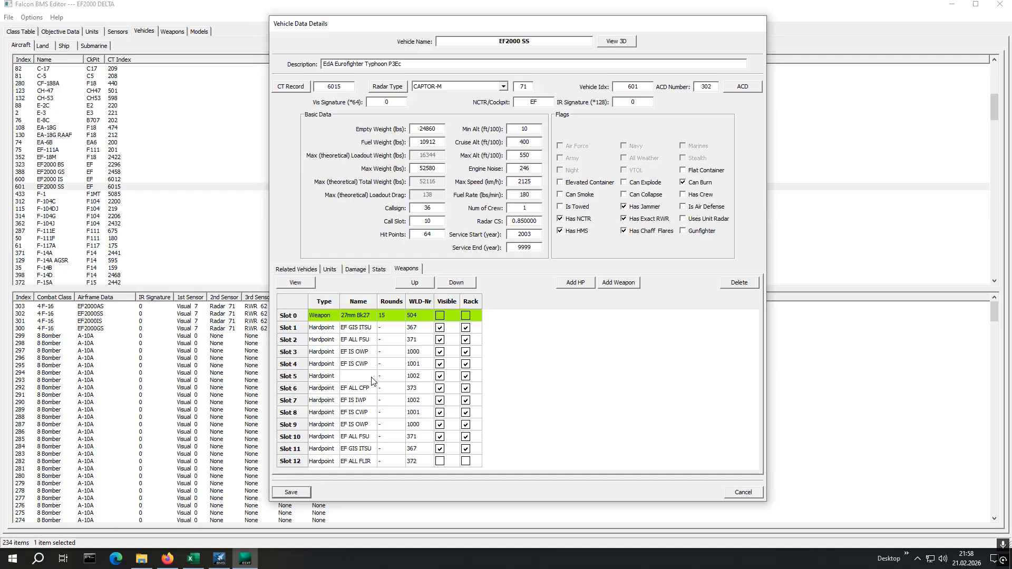
left_click(371, 376)
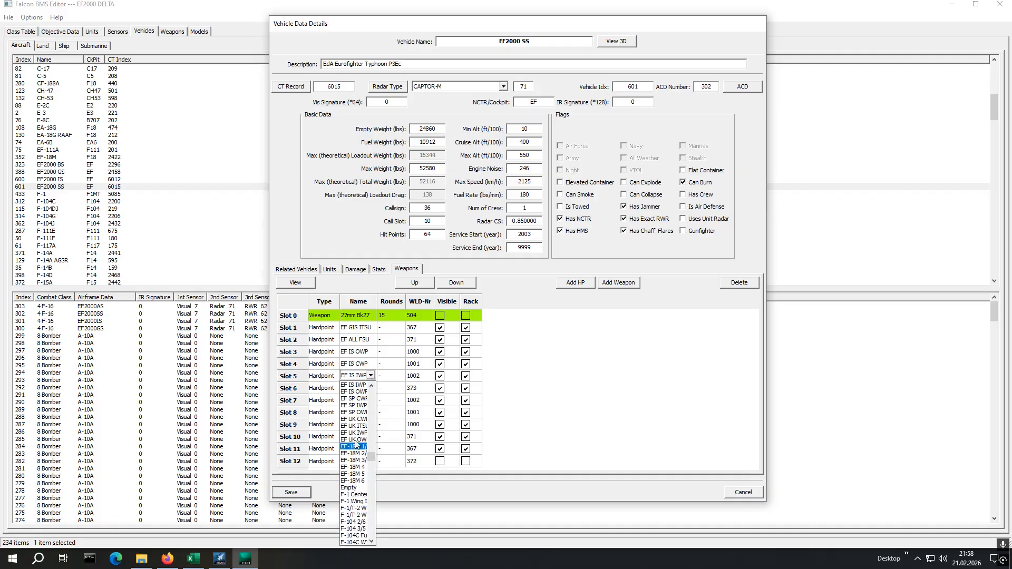
left_click(356, 406)
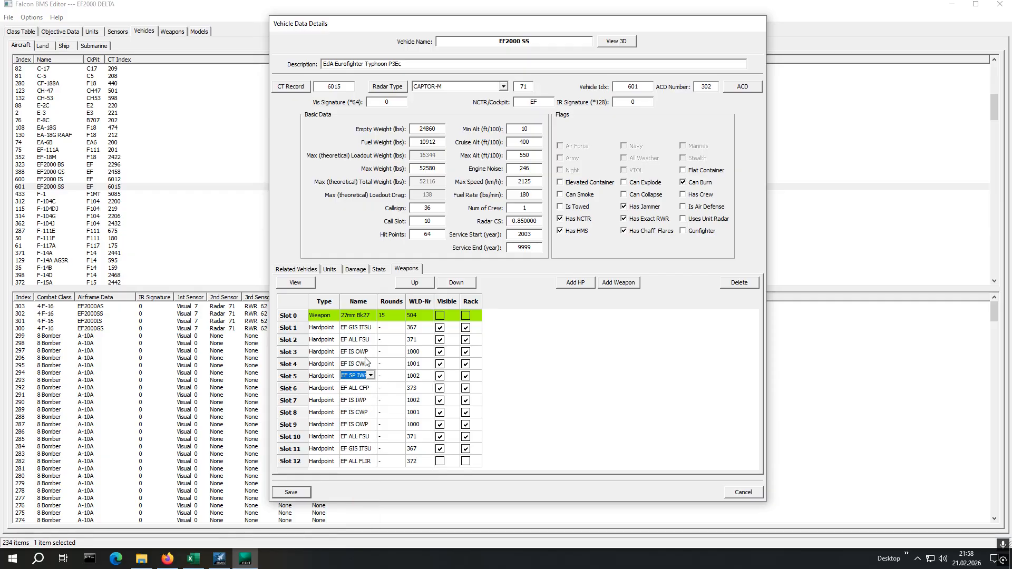
- Assign the EF SP CWP hardpoint to Slot 4 of the EF2000 SS
left_click(367, 365)
left_click(371, 368)
left_click(371, 363)
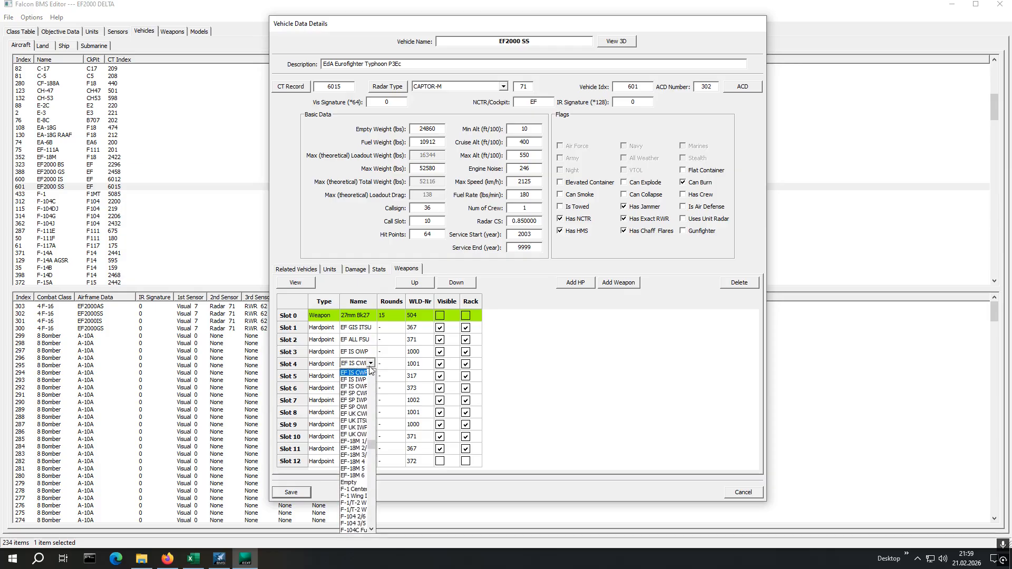
left_click(364, 394)
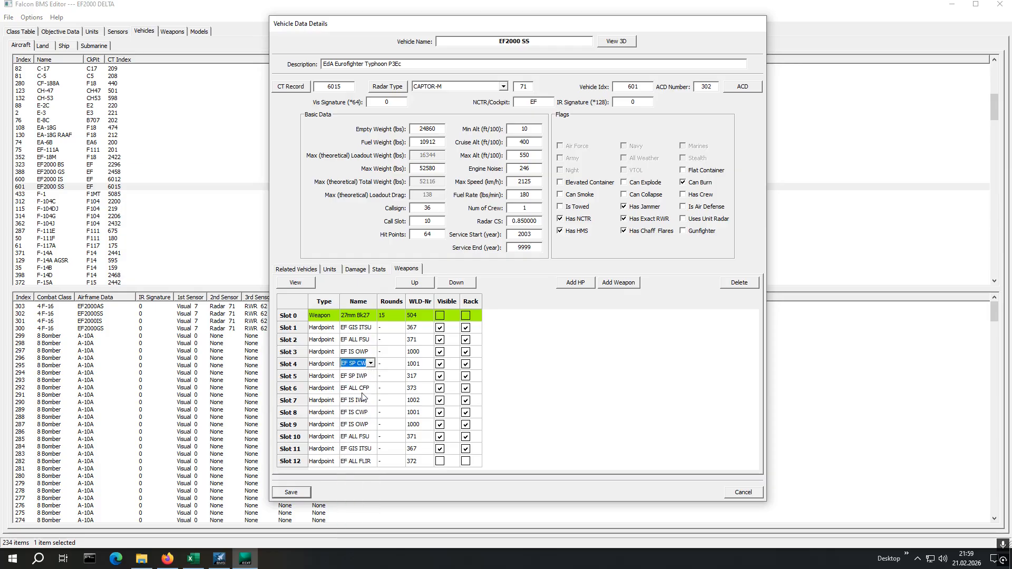
- Reselect EF IS OWP as the hardpoint for Slot 3 of the EF2000 SS
left_click(371, 353)
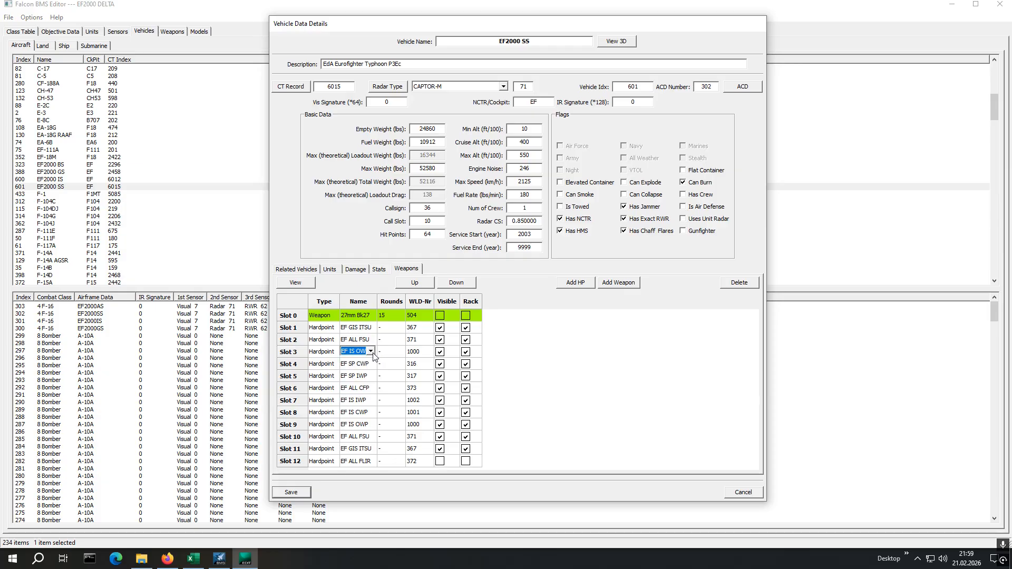
left_click(371, 351)
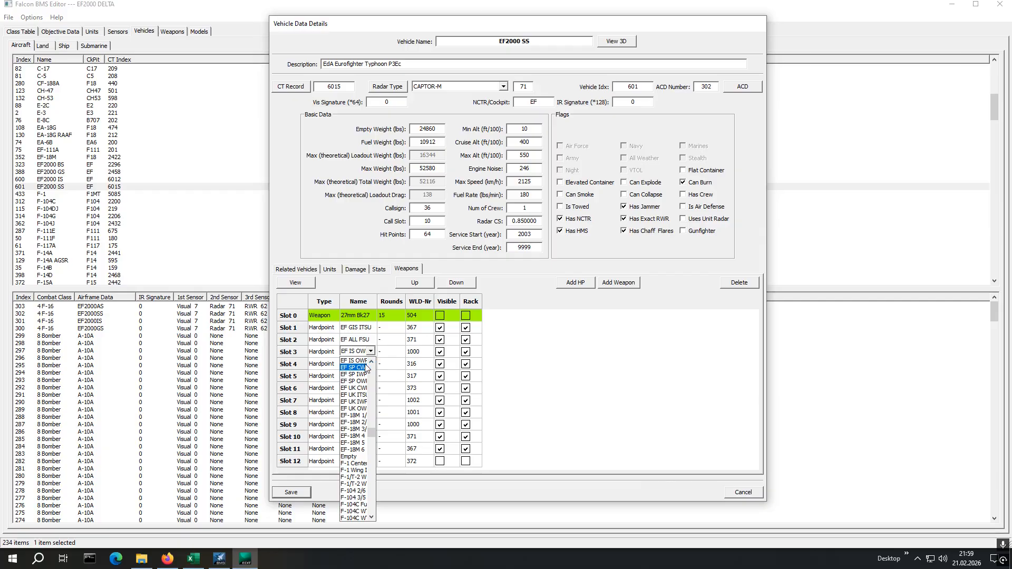
left_click(362, 361)
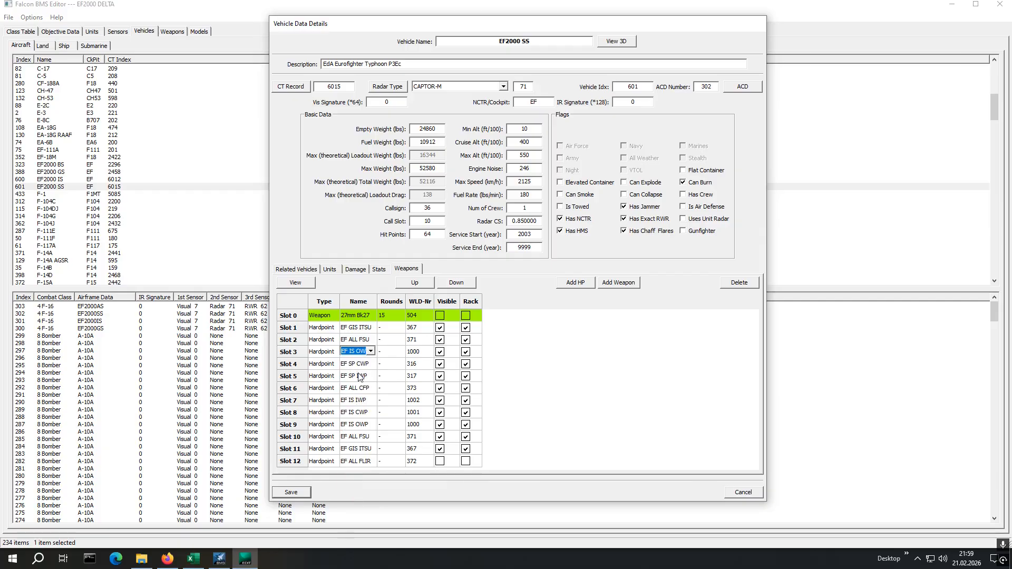
- Assign the EF SP IWP hardpoint to Slot 7 and EF SP CWP to Slot 8 of the EF2000 SS
left_click(366, 400)
left_click(371, 403)
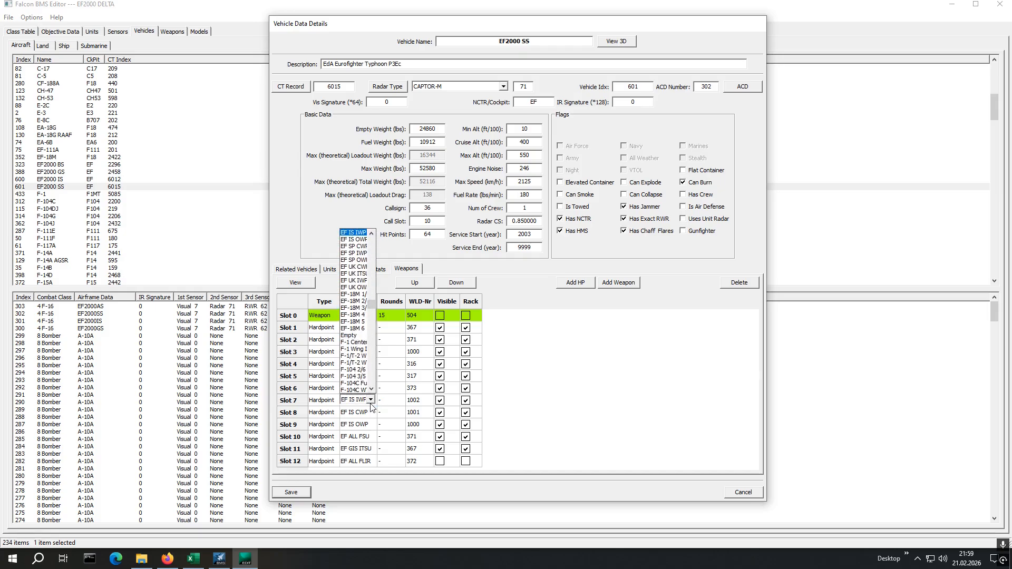
left_click(348, 254)
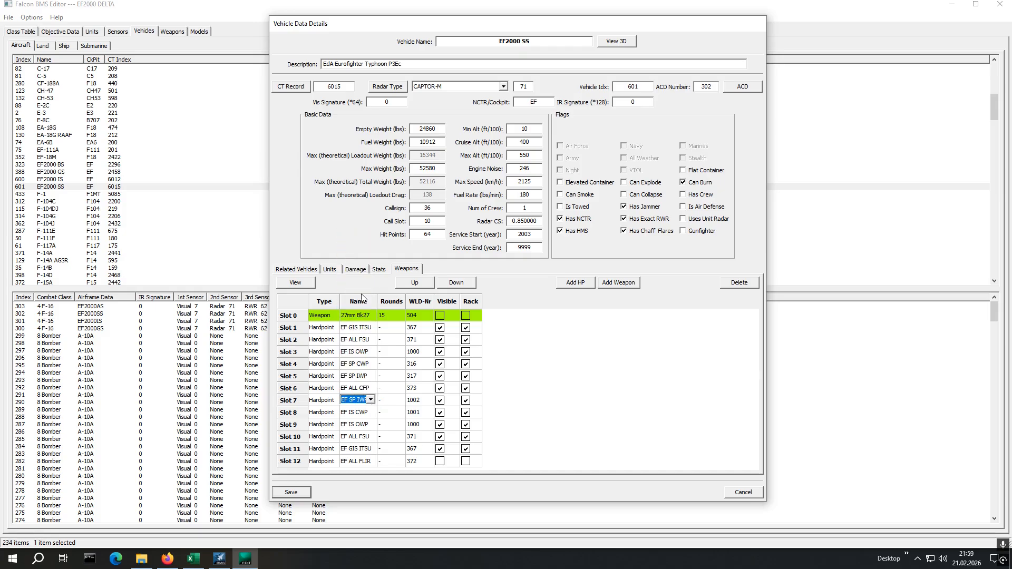
left_click(372, 415)
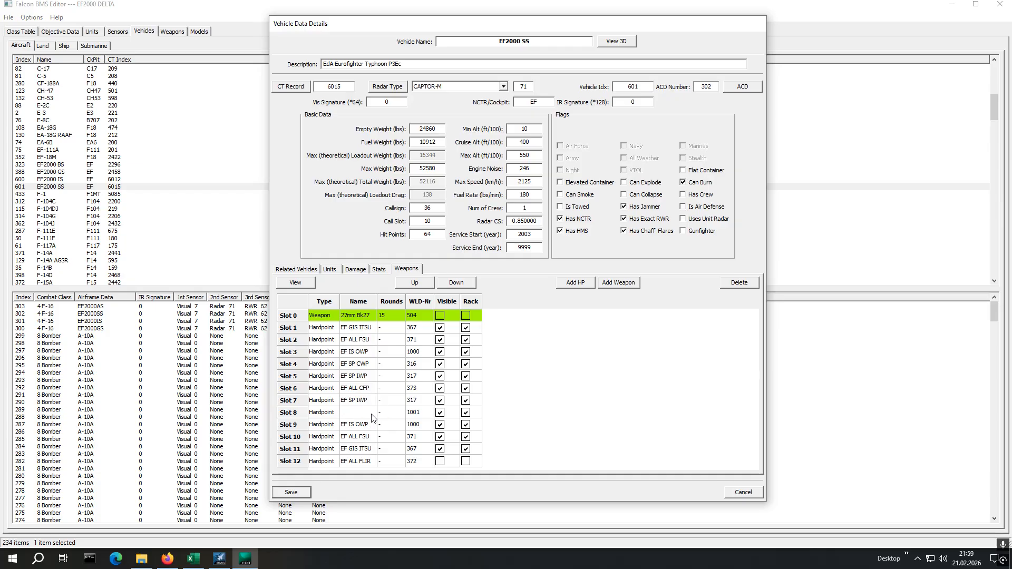
left_click(371, 413)
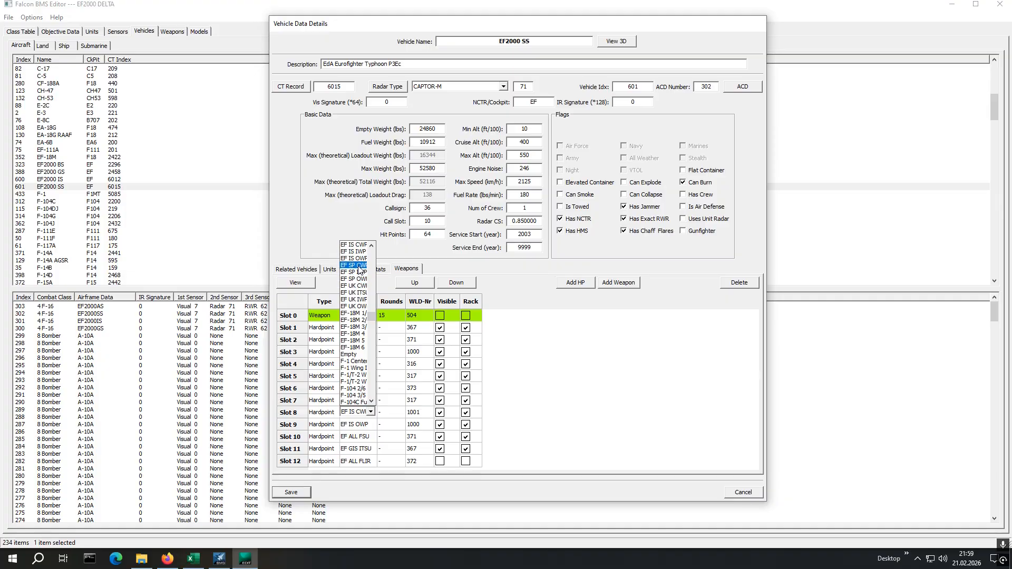
left_click(359, 265)
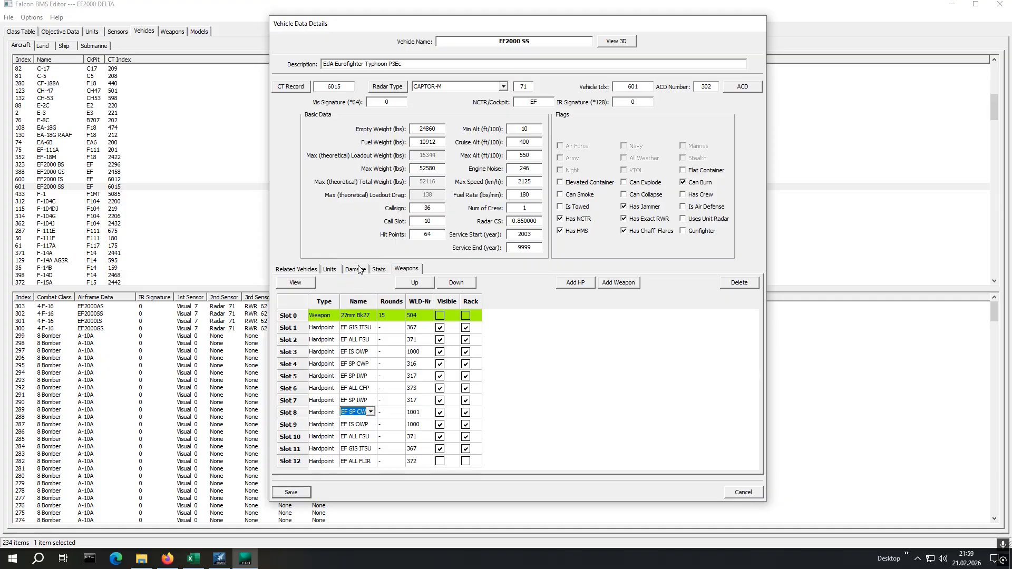
- Assign the EF SP OWP hardpoint to Slot 9 of the EF2000 SS and select that slot's row
left_click(367, 425)
left_click(371, 425)
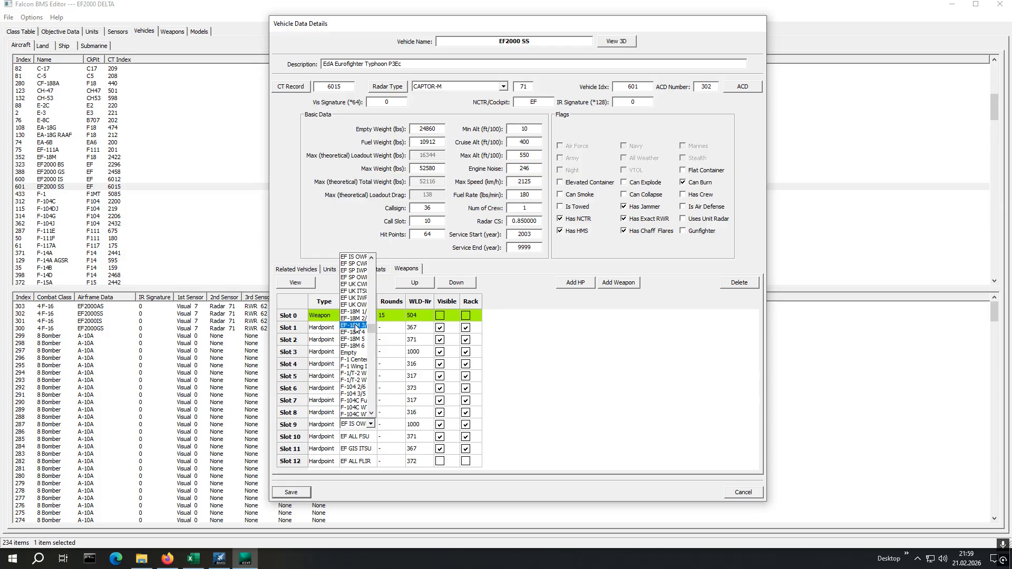
left_click(358, 278)
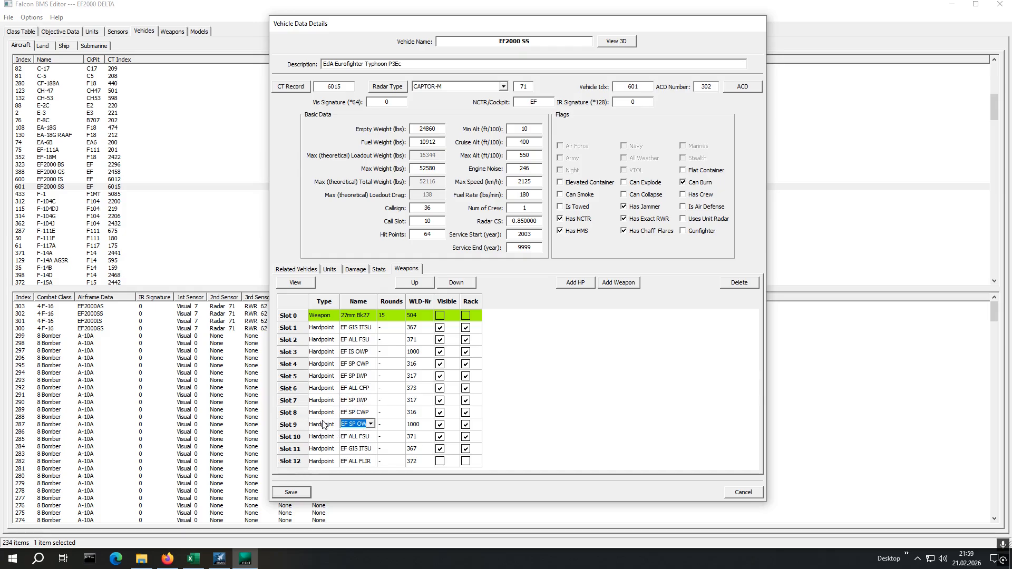
left_click(290, 427)
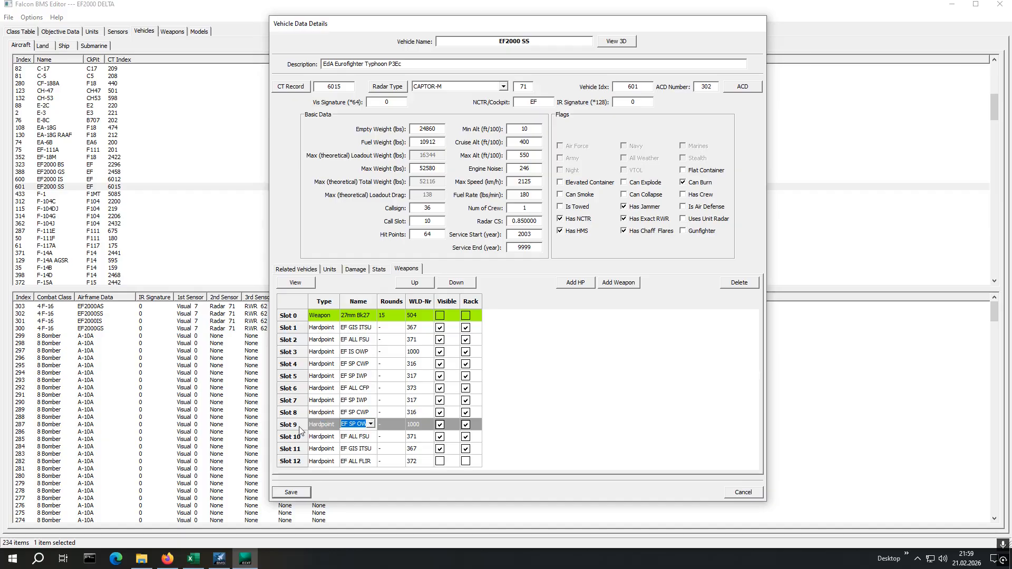
- Check the weapon list of the slot 9 hardpoint without changing it and save the EF2000 SS vehicle data
left_click(283, 285)
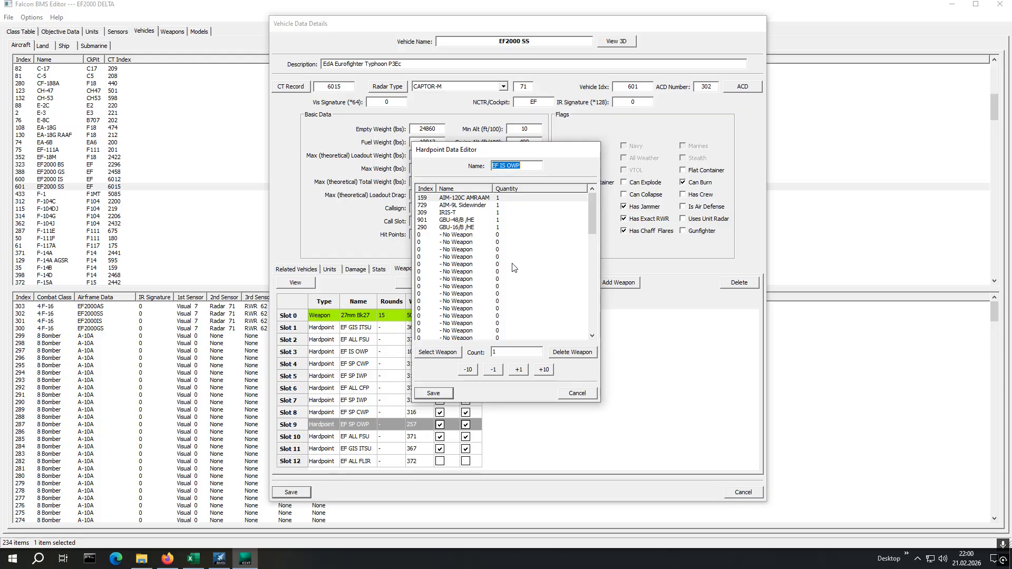
left_click(578, 393)
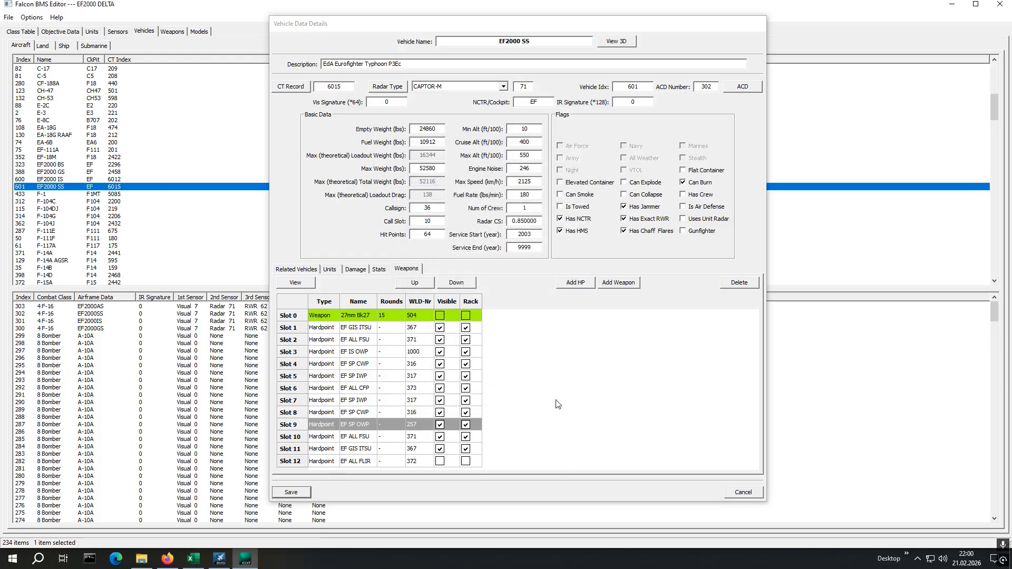
left_click(291, 493)
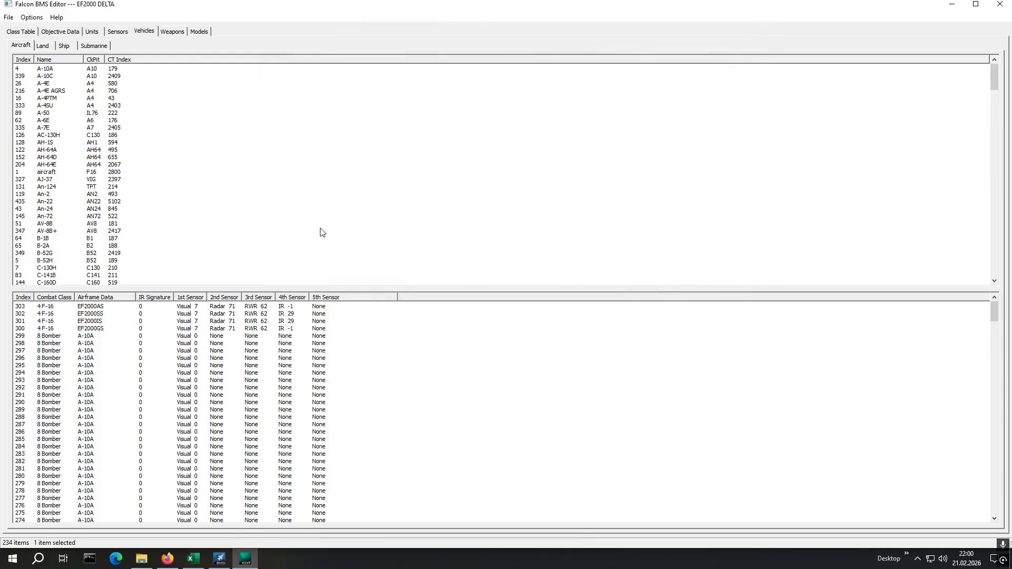
- Sort the aircraft by name, reopen the EF2000 SS vehicle and open its slot 9 hardpoint, EF SP OWP, for editing
left_click(51, 59)
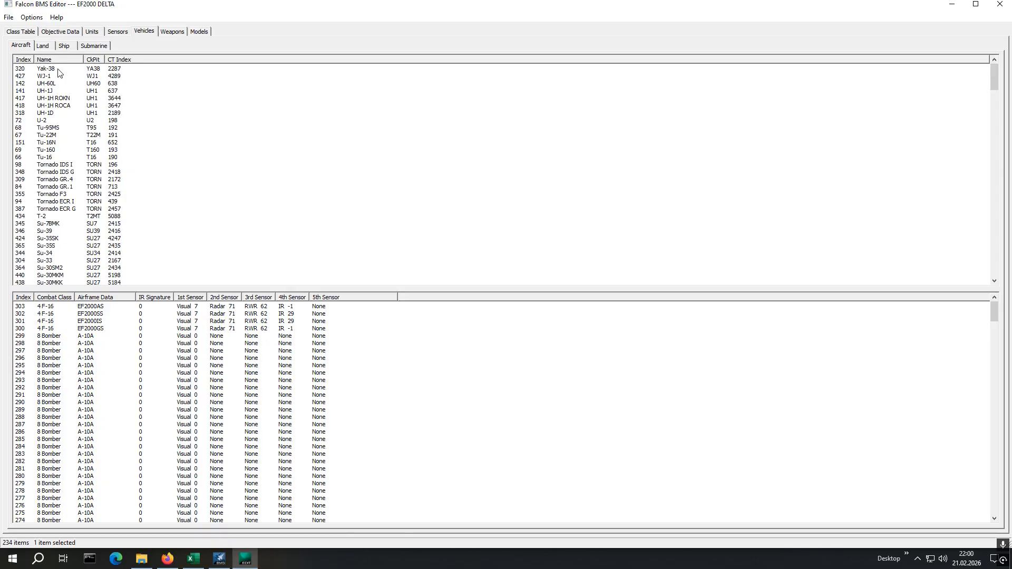
left_click(60, 60)
scroll(65, 112, "down", 3)
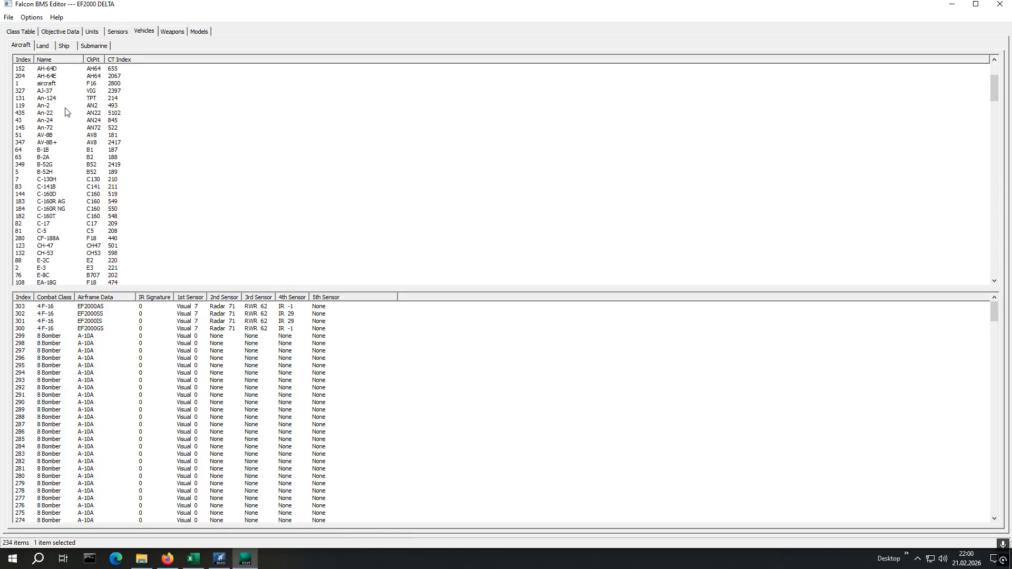
scroll(66, 112, "down", 3)
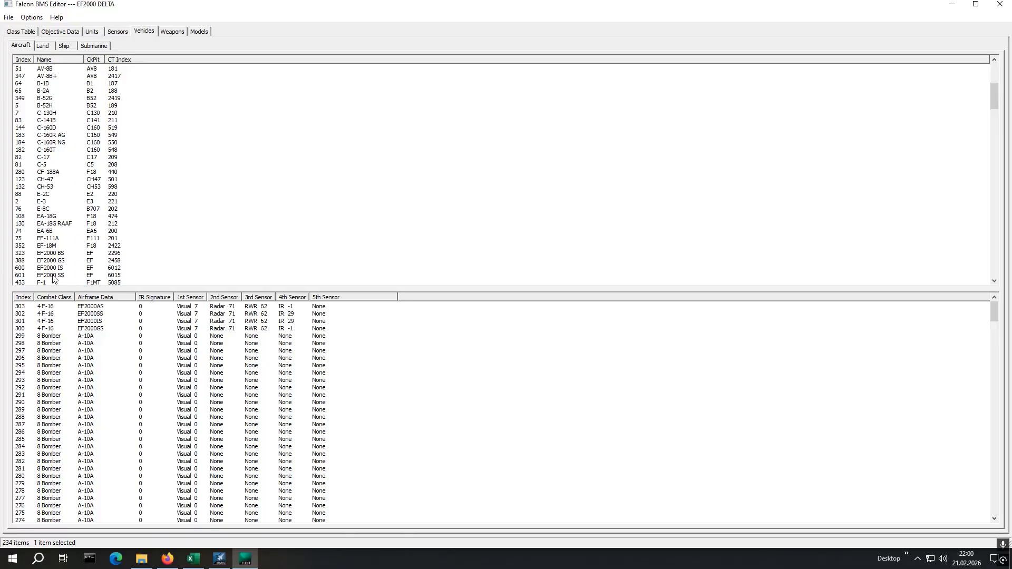
left_click(58, 275)
double_click(64, 276)
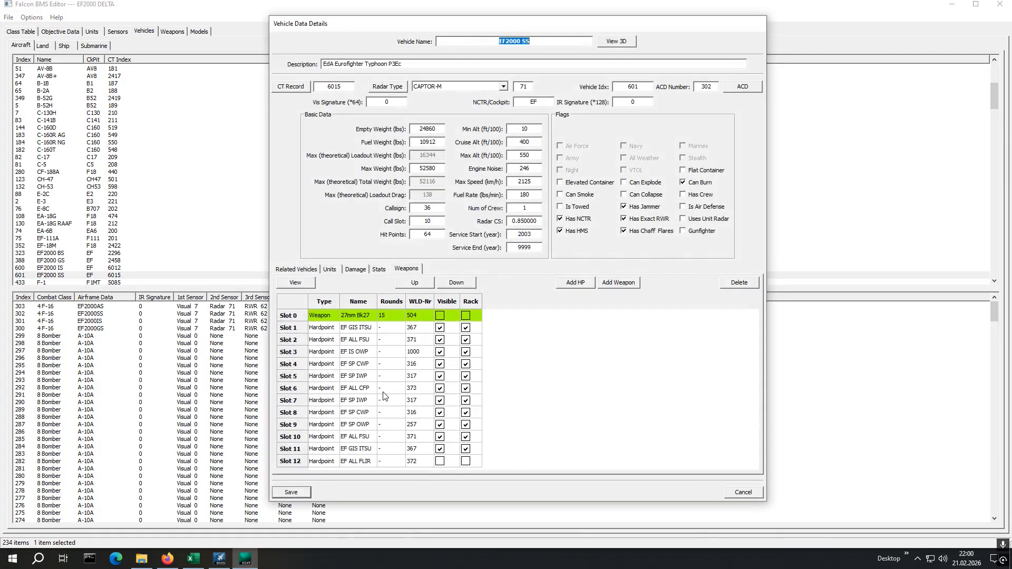
left_click(363, 426)
left_click(297, 425)
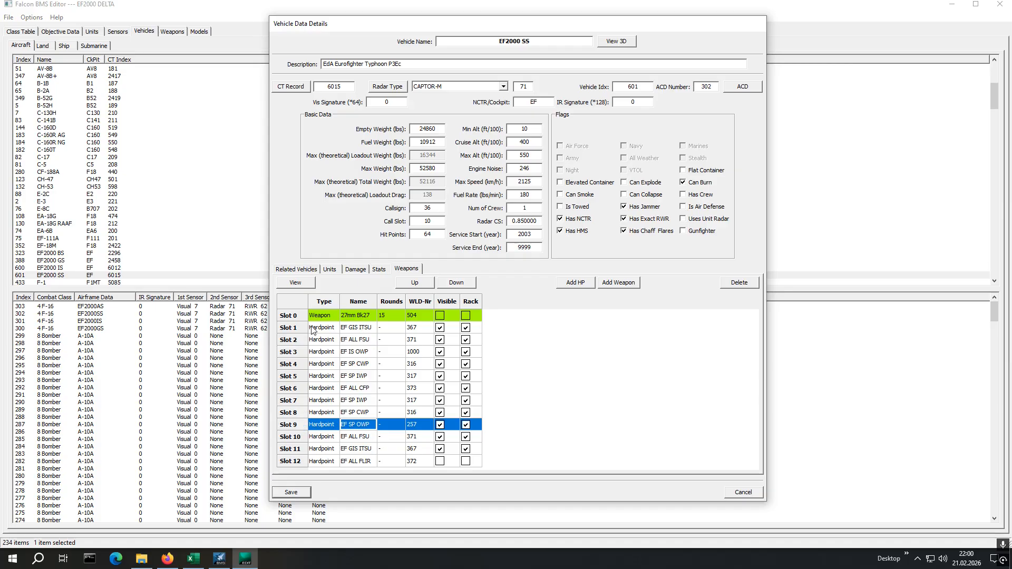
left_click(295, 282)
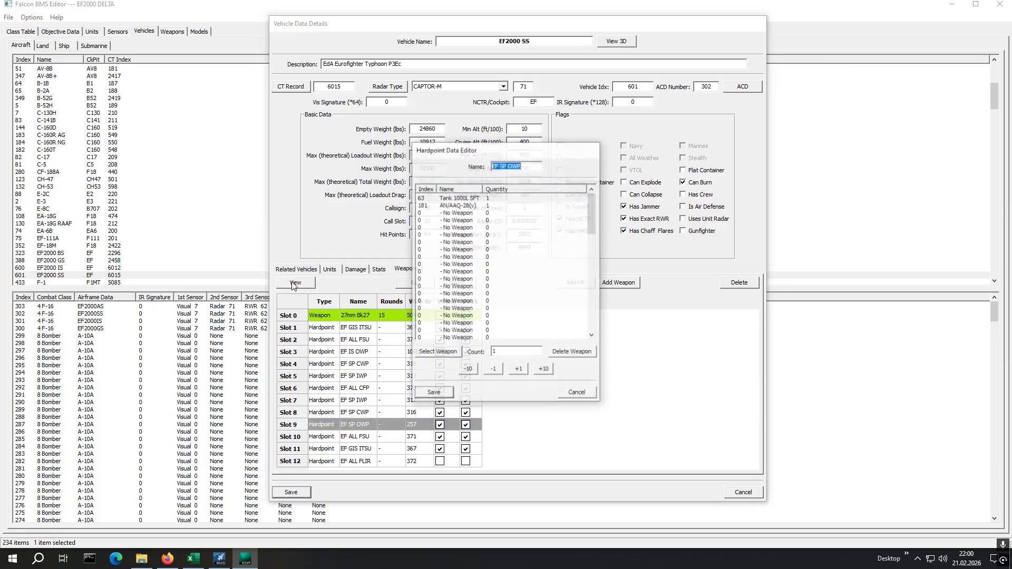
- Replace Tank 1000L SFT with AIM-9L Sidewinder in the EF SP OWP hardpoint
left_click(459, 199)
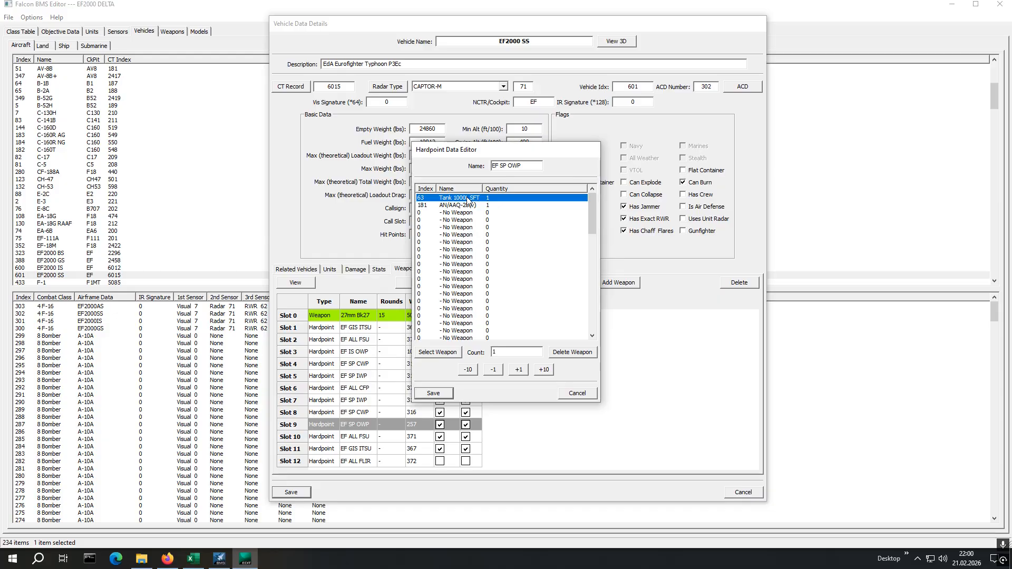
double_click(466, 200)
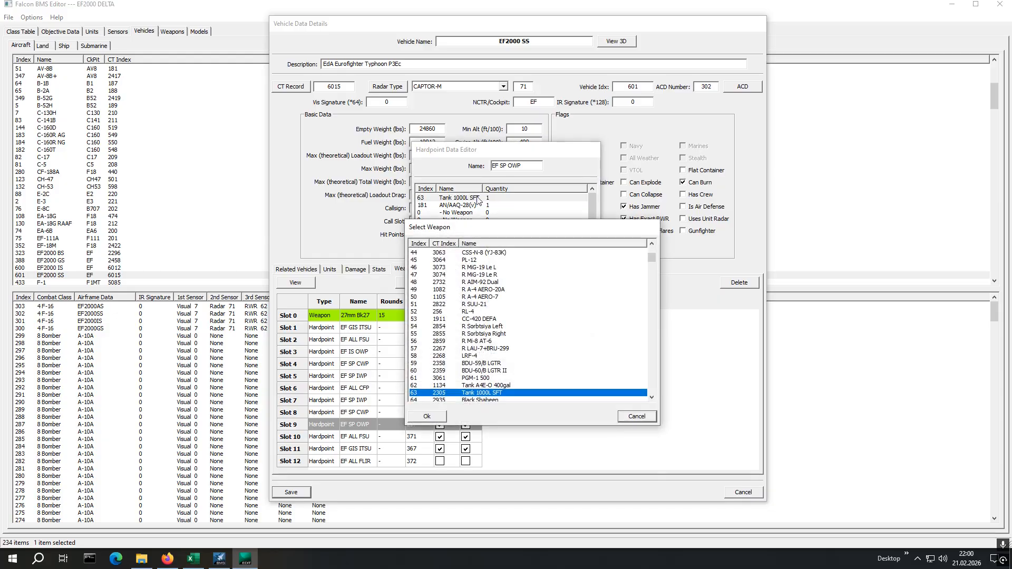
left_click(484, 245)
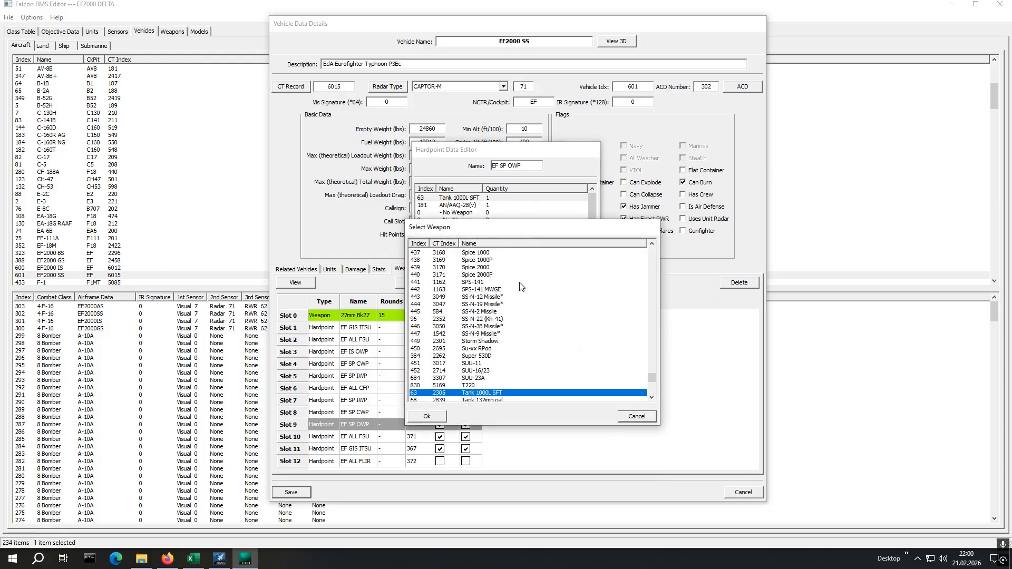
left_click_drag(653, 379, 652, 303)
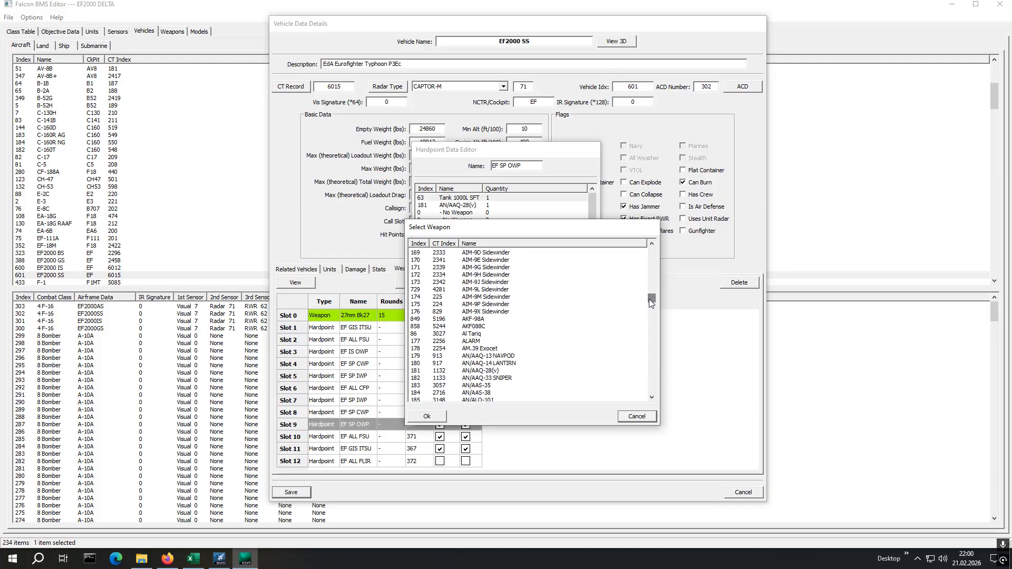
left_click(488, 290)
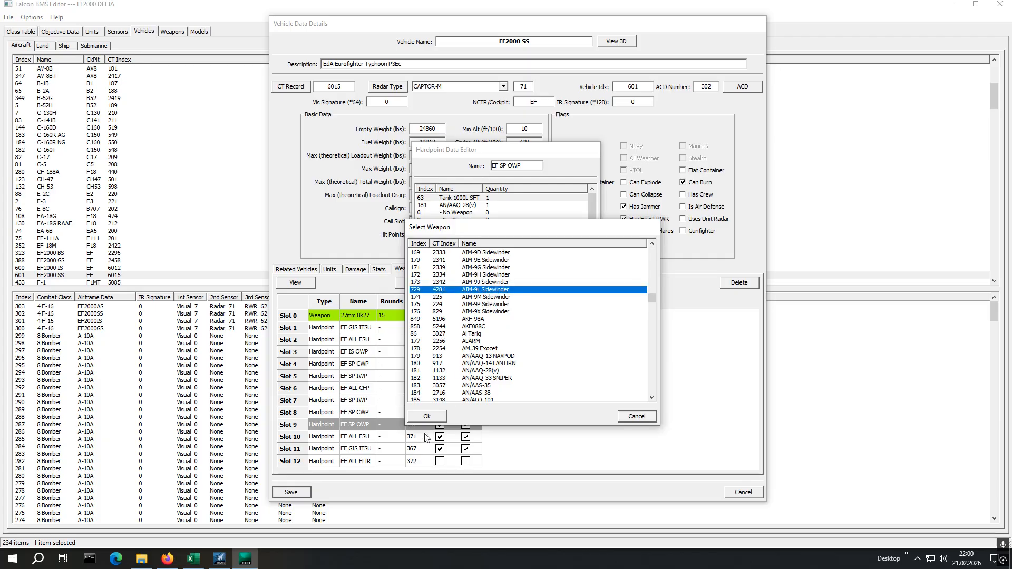
left_click(426, 417)
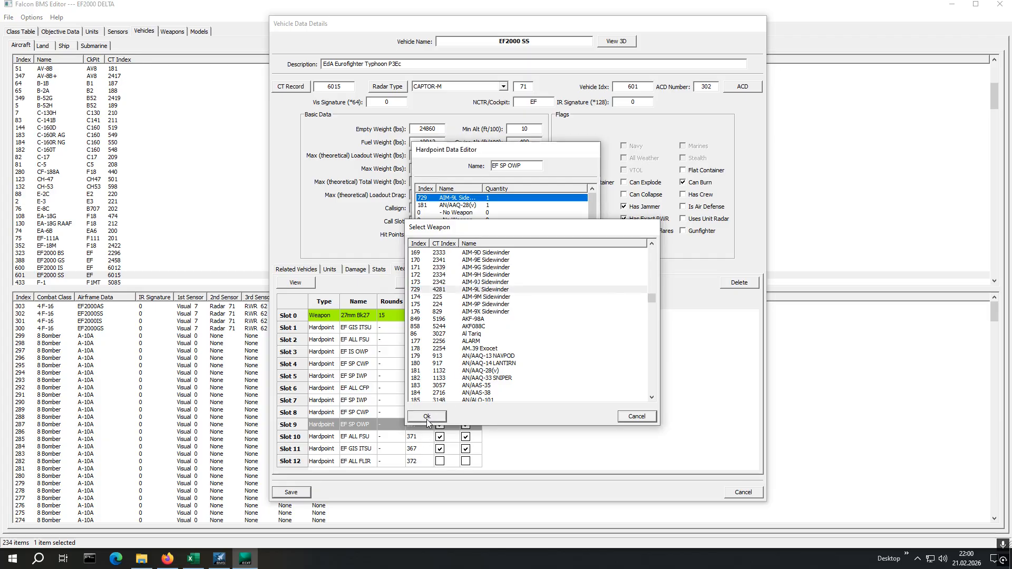
- Replace AN/AAQ-28(v) with IRIS-T in the EF SP OWP hardpoint and save the hardpoint
left_click(466, 205)
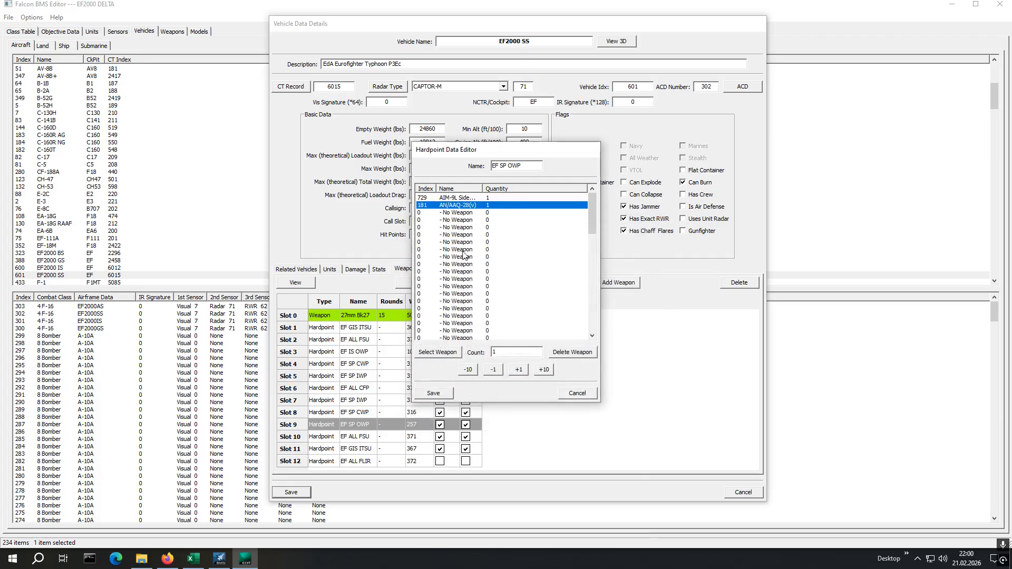
left_click(433, 352)
left_click(436, 352)
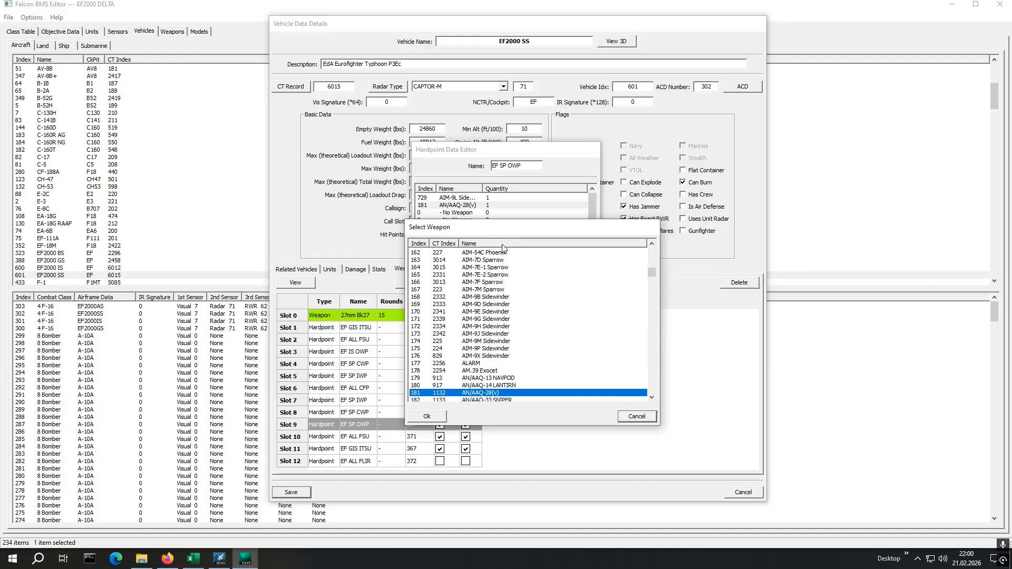
scroll(514, 296, "down", 17)
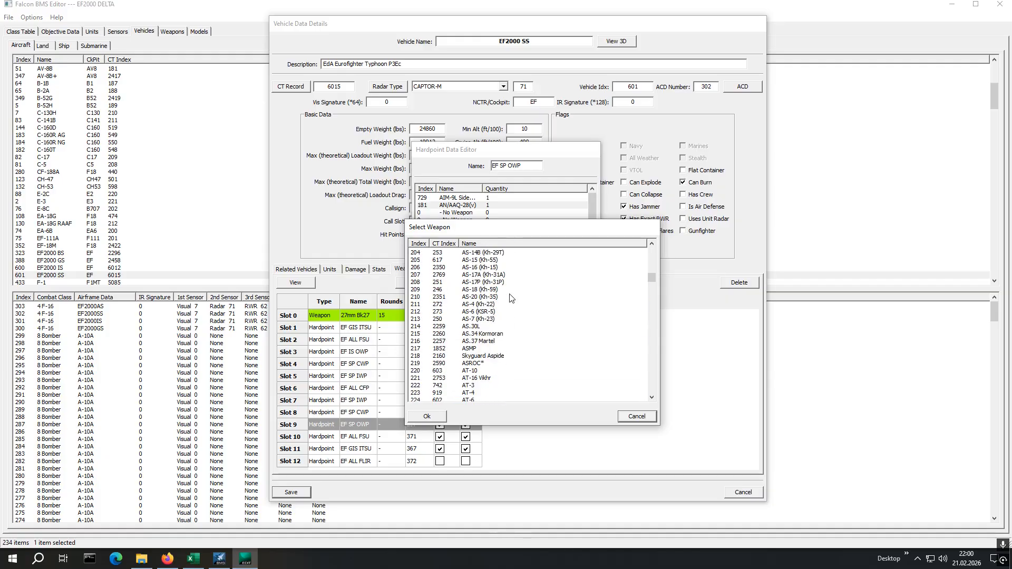
scroll(509, 299, "down", 7)
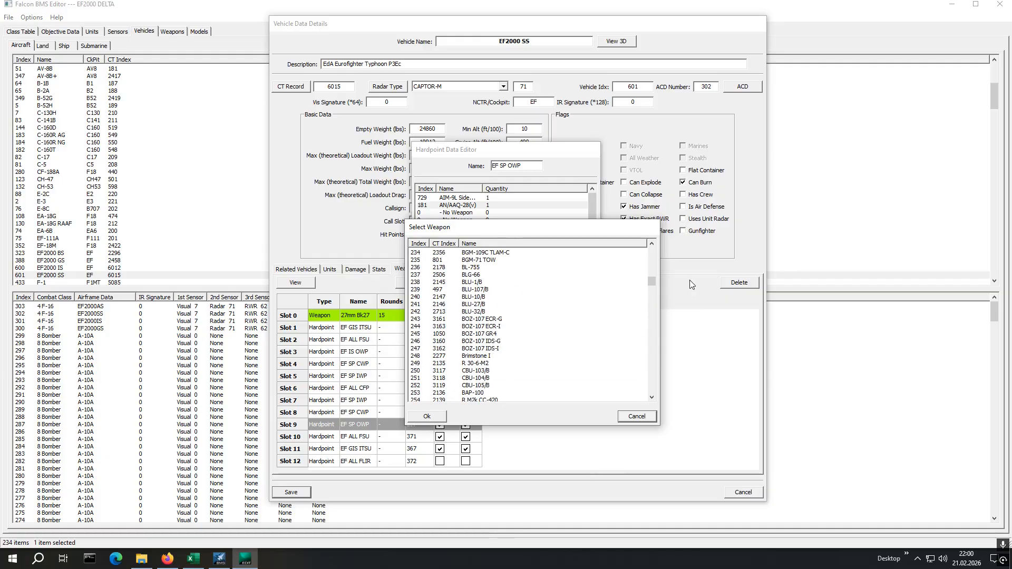
left_click(583, 242)
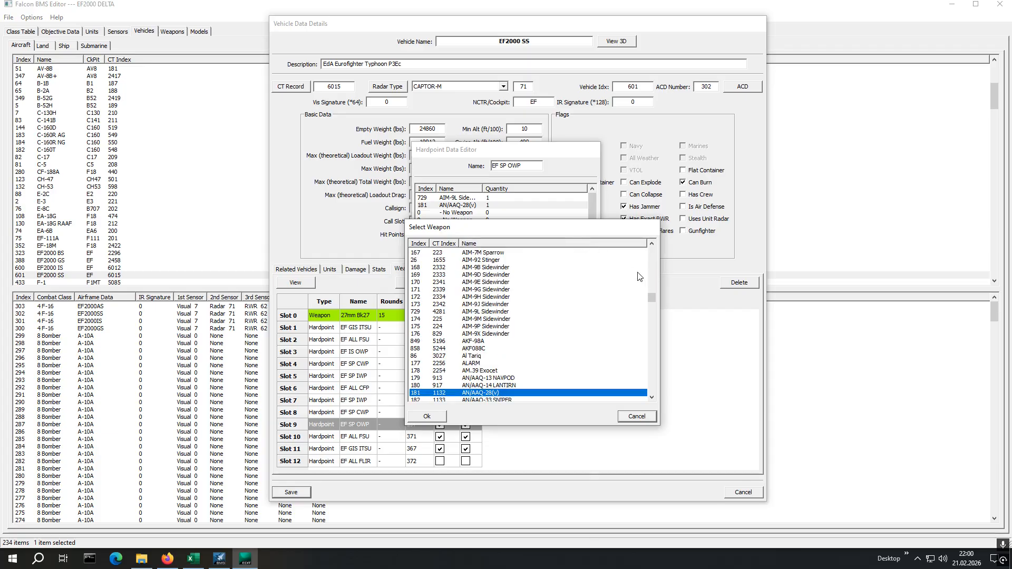
left_click_drag(653, 299, 652, 325)
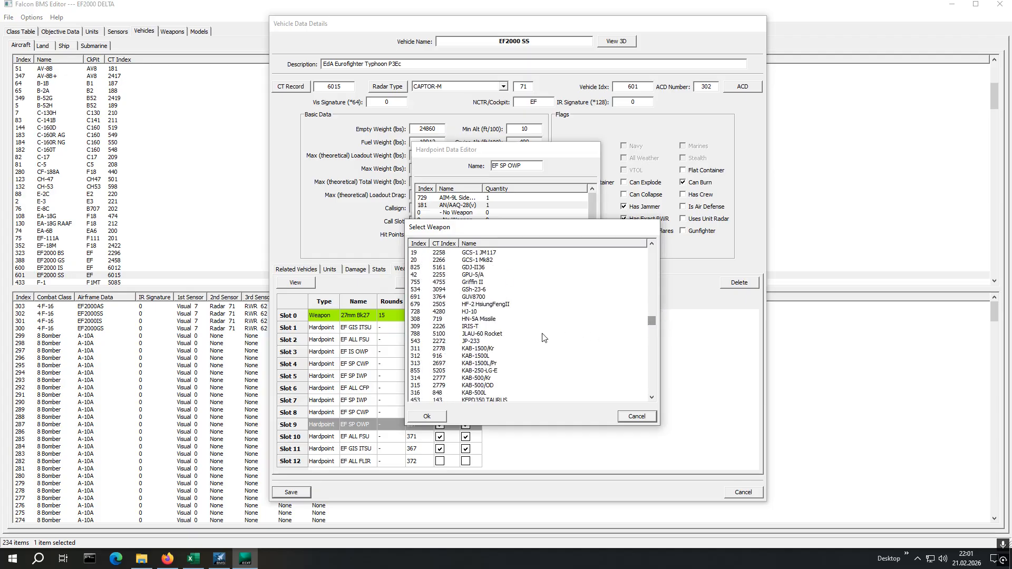
left_click(474, 327)
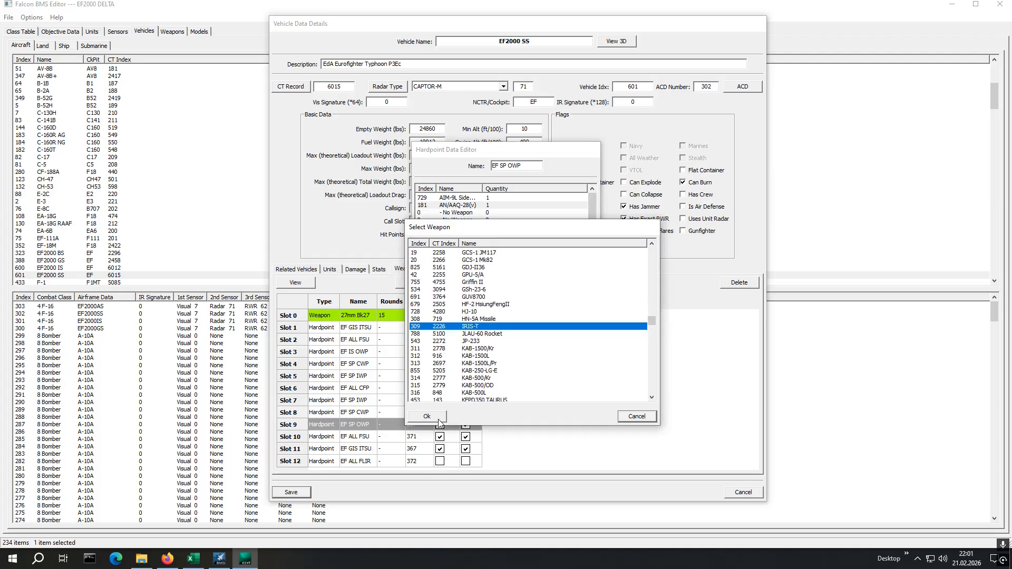
left_click(427, 416)
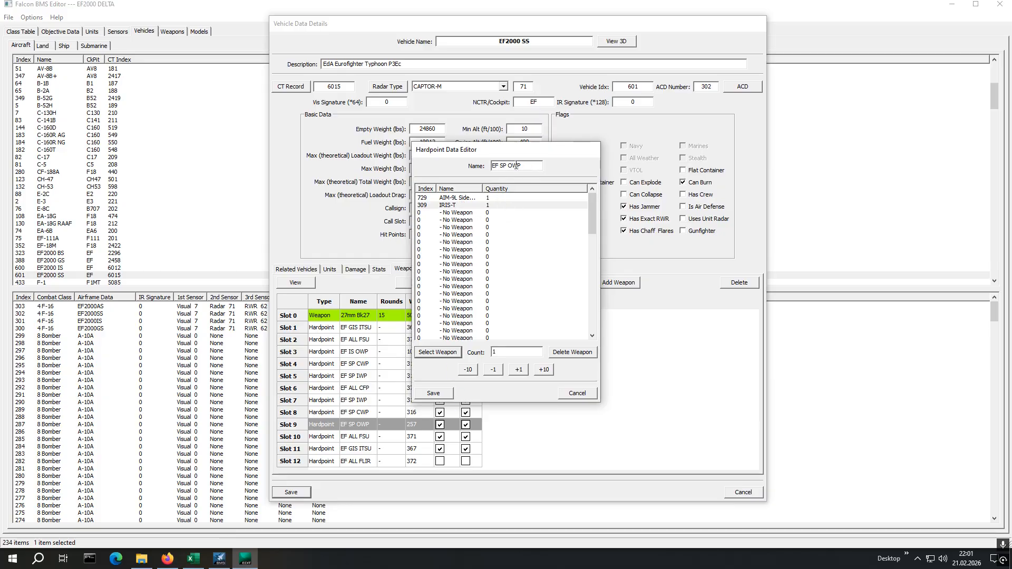
left_click(433, 394)
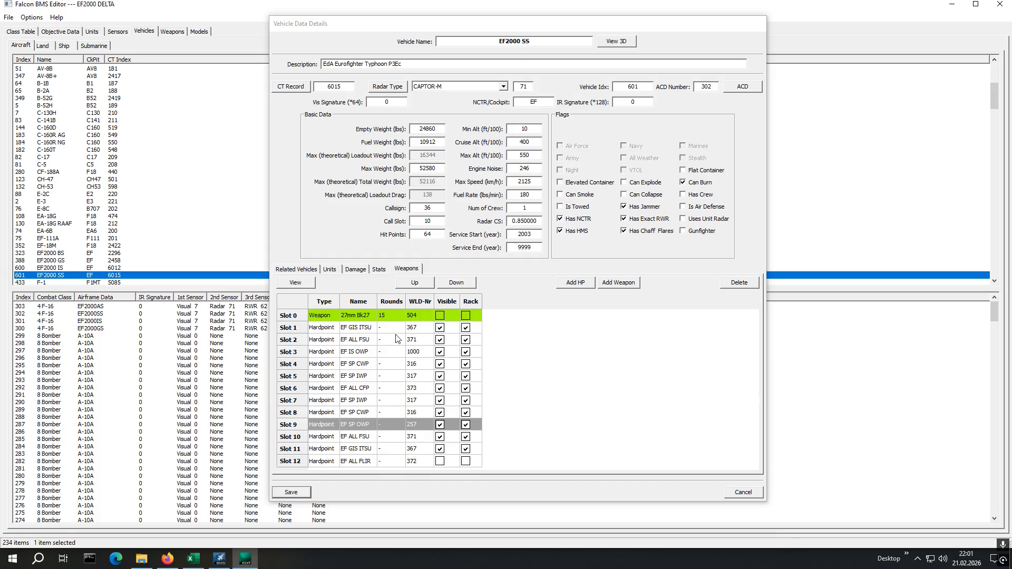
- Assign the EF SP OWP hardpoint to slot 3 of the EF2000 SS and save the vehicle data
left_click(368, 353)
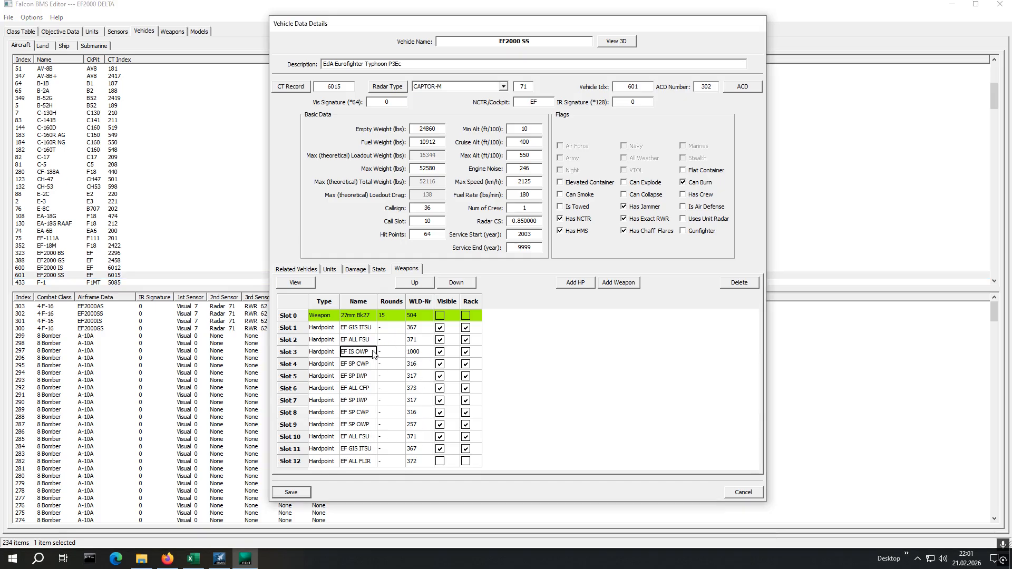
left_click(373, 354)
left_click(370, 352)
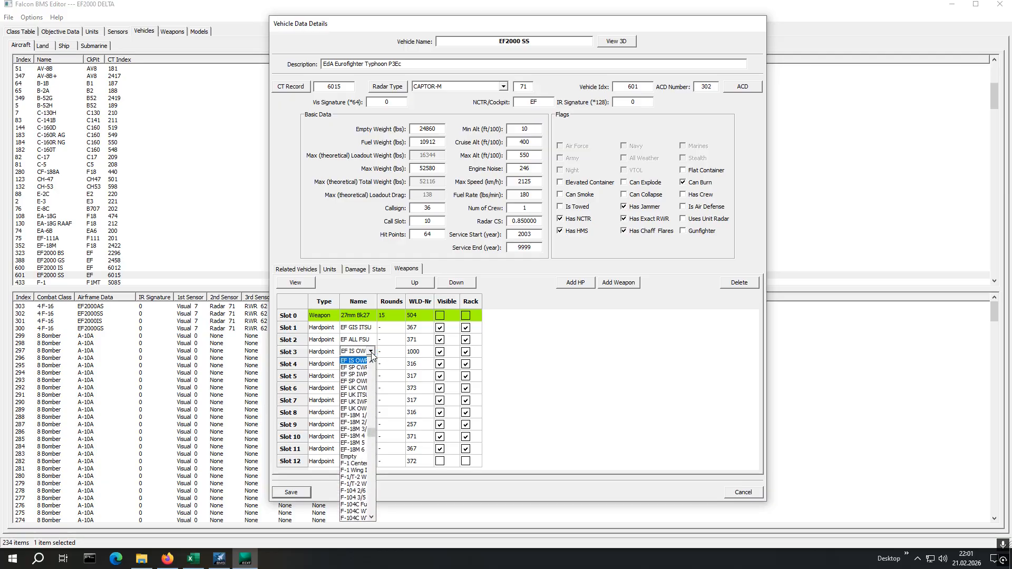
left_click(360, 381)
left_click(595, 402)
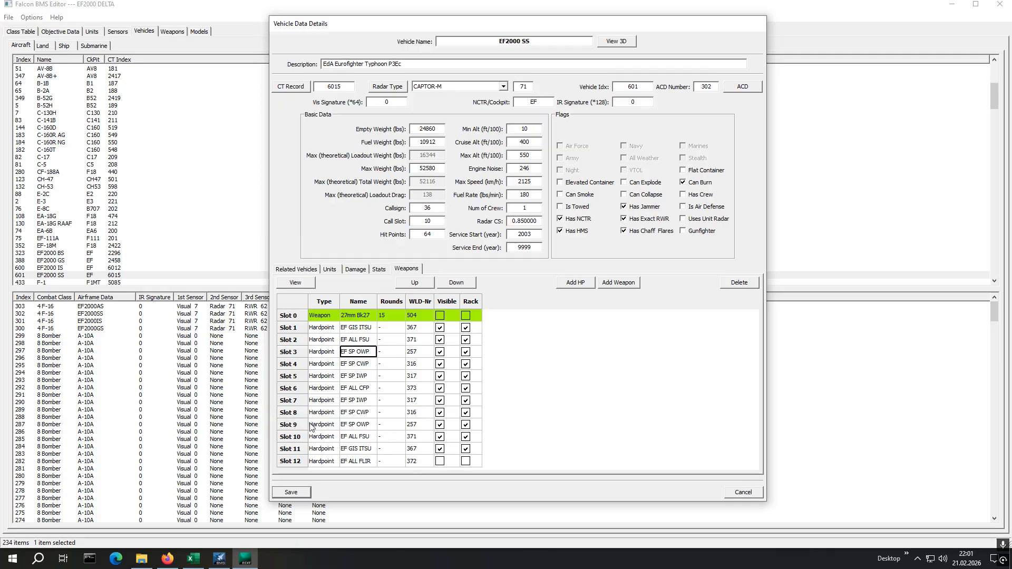
left_click(291, 492)
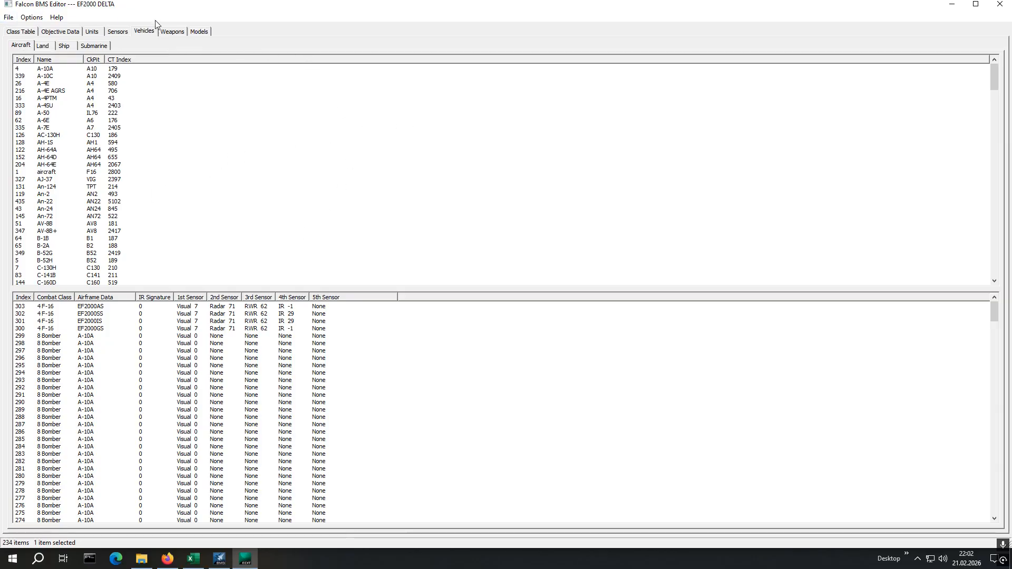
- Switch to the Excel workbook and enter UCD FLT 802, UCD SQN 803 and ACD 302 in the EF2000 SS column
left_click(958, 5)
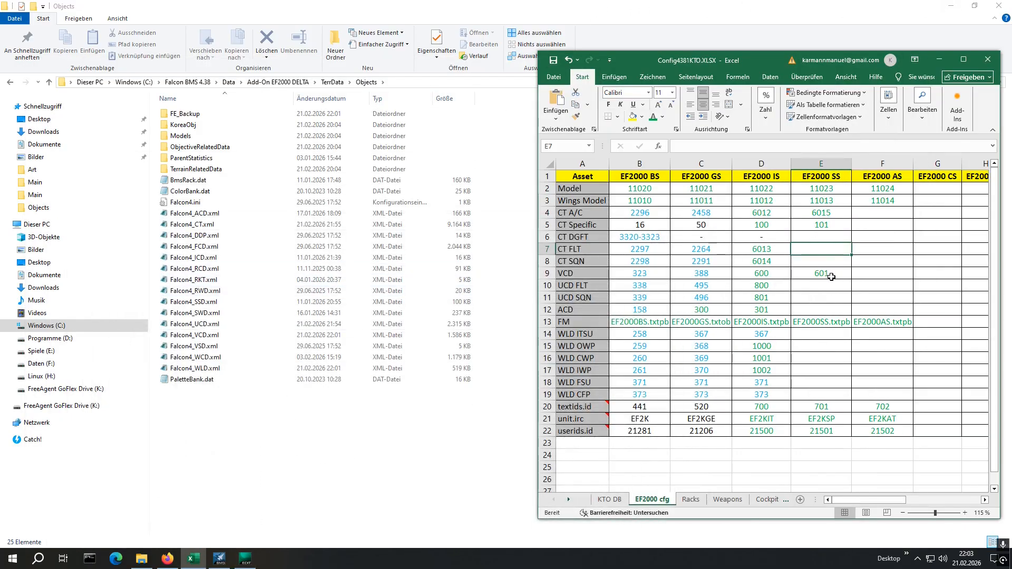
left_click(809, 289)
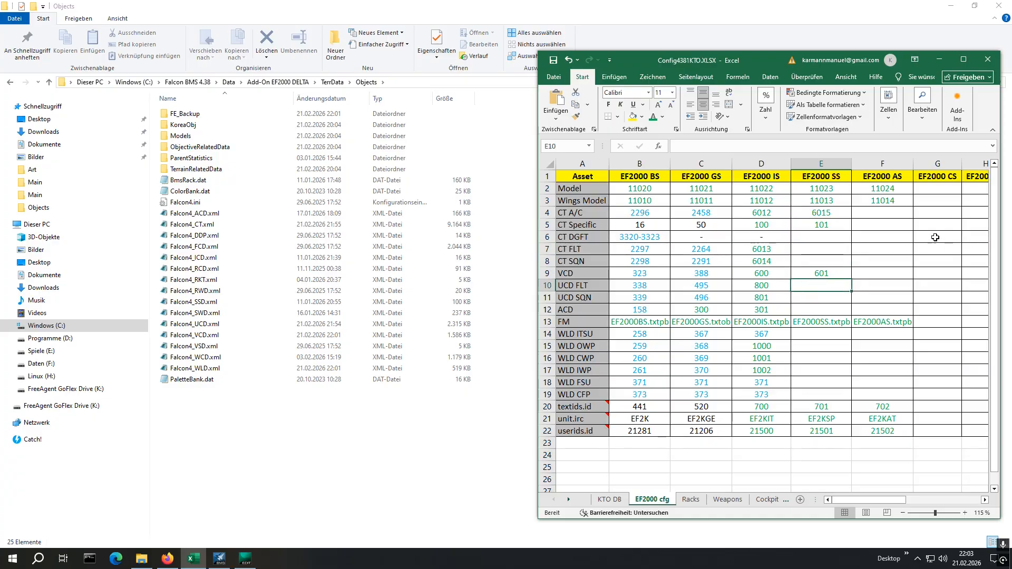
type("802")
key("Return")
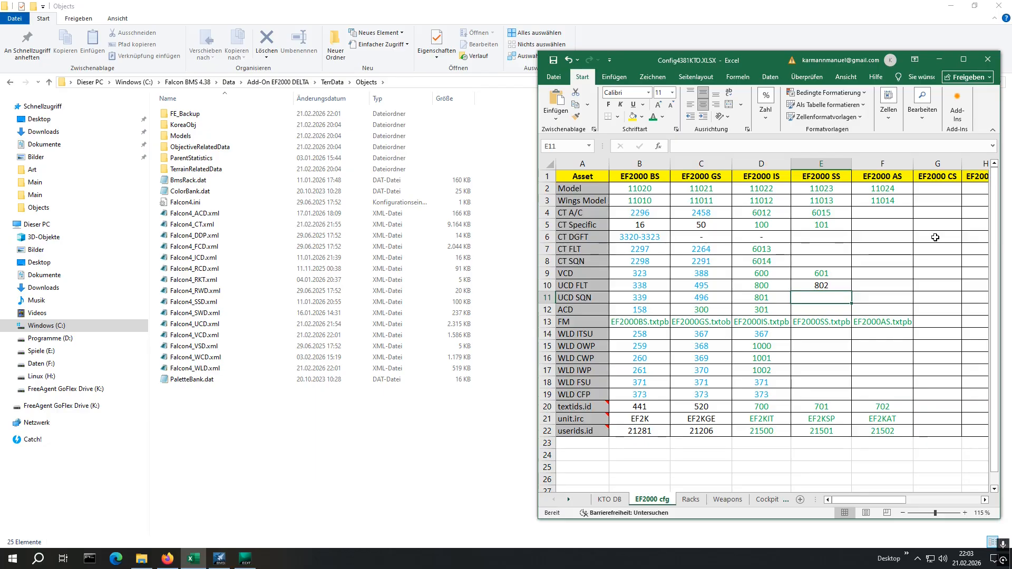
type("803")
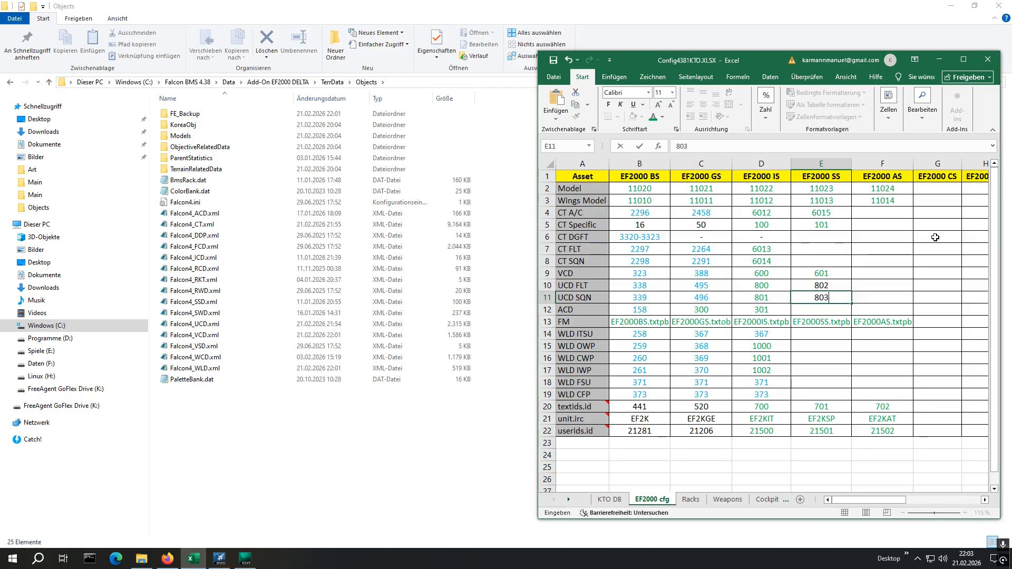
key("Return")
type("302")
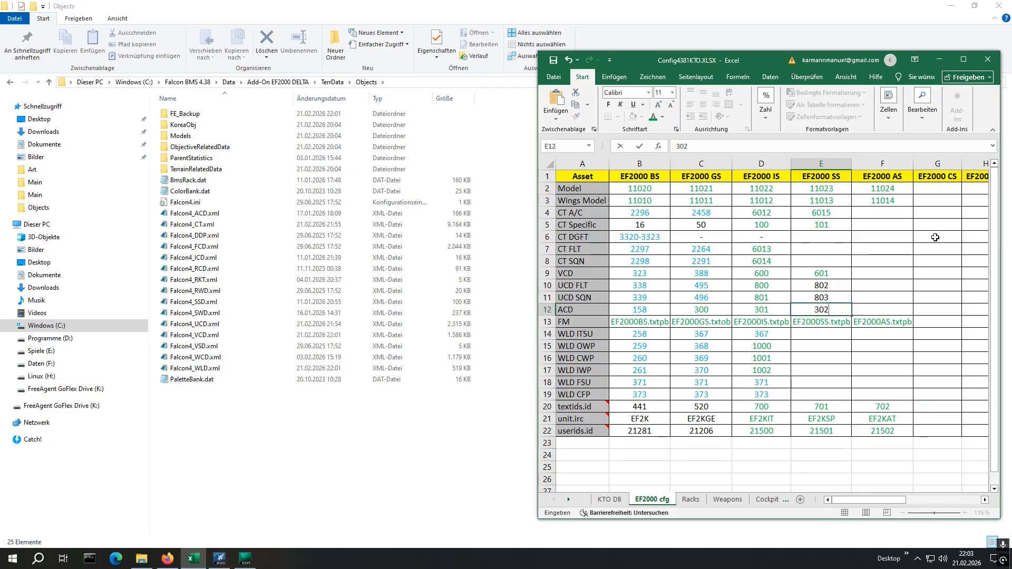
key("Return")
- Color the UCD FLT, UCD SQN and ACD values in the EF2000 SS column green
key("Up")
key("shift+Up")
key("shift+Up")
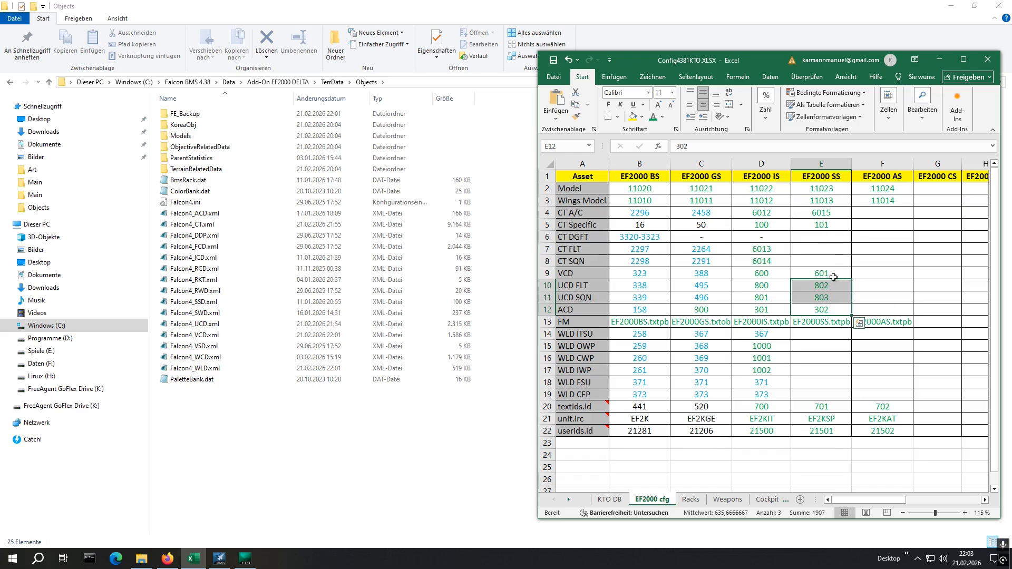
left_click(820, 335)
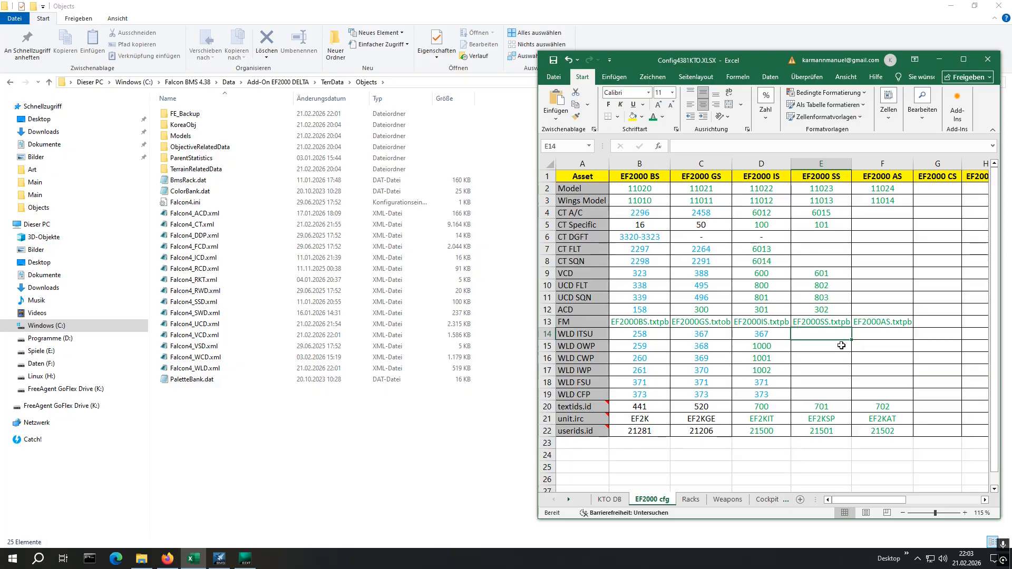
- Enter 367 for WLD ITSU in the EF2000 SS column and copy the WLD FSU and WLD CFP values 371 and 373 from EF2000 IS
type("367")
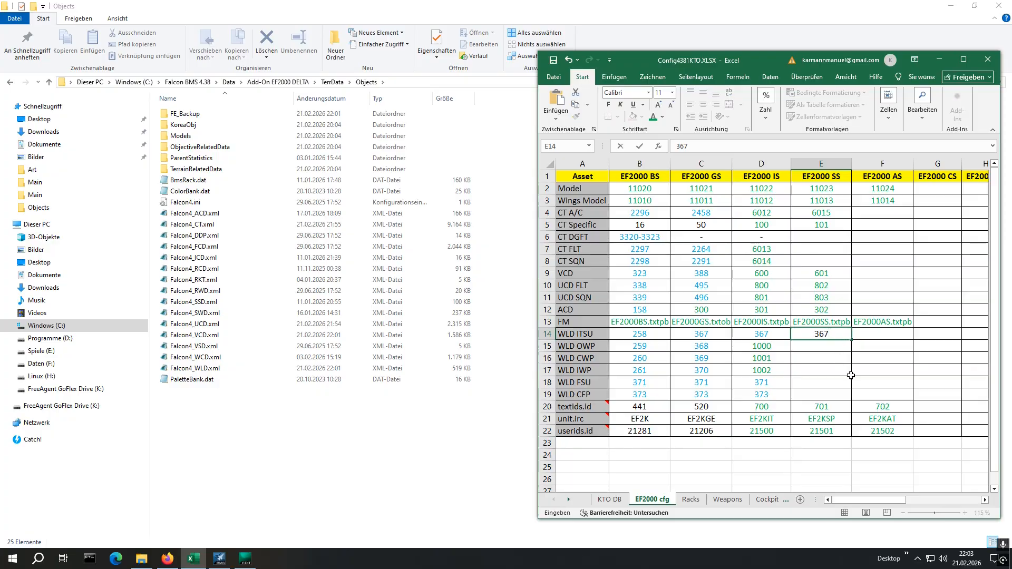
key("Return")
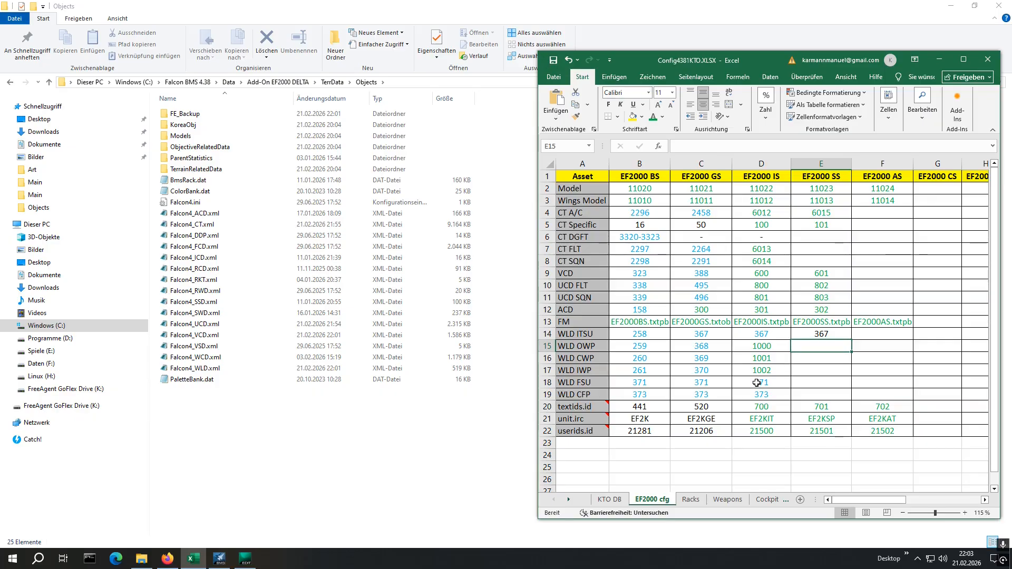
left_click_drag(756, 381, 759, 396)
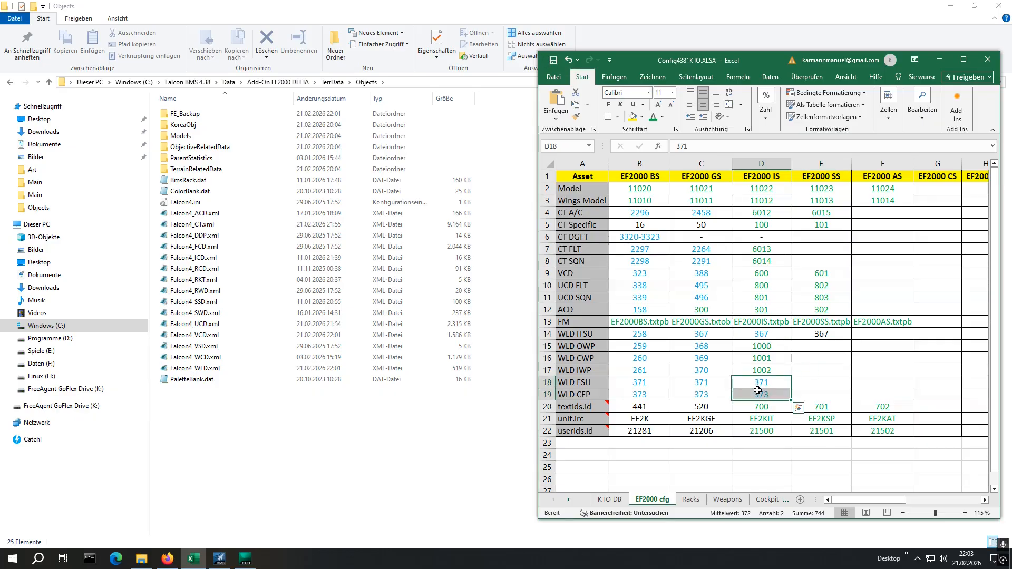
key("ctrl+c")
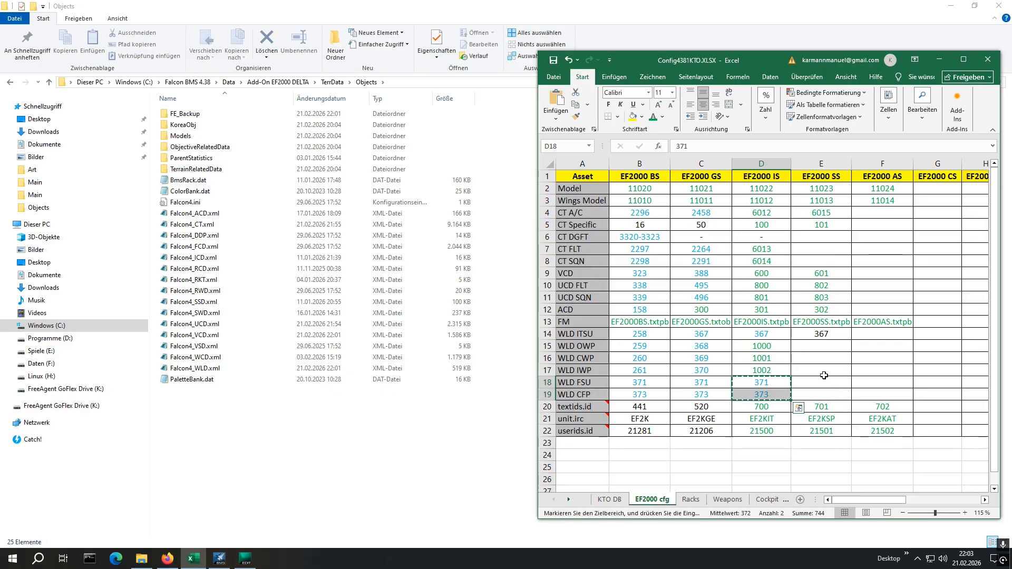
left_click(823, 380)
key("ctrl+v")
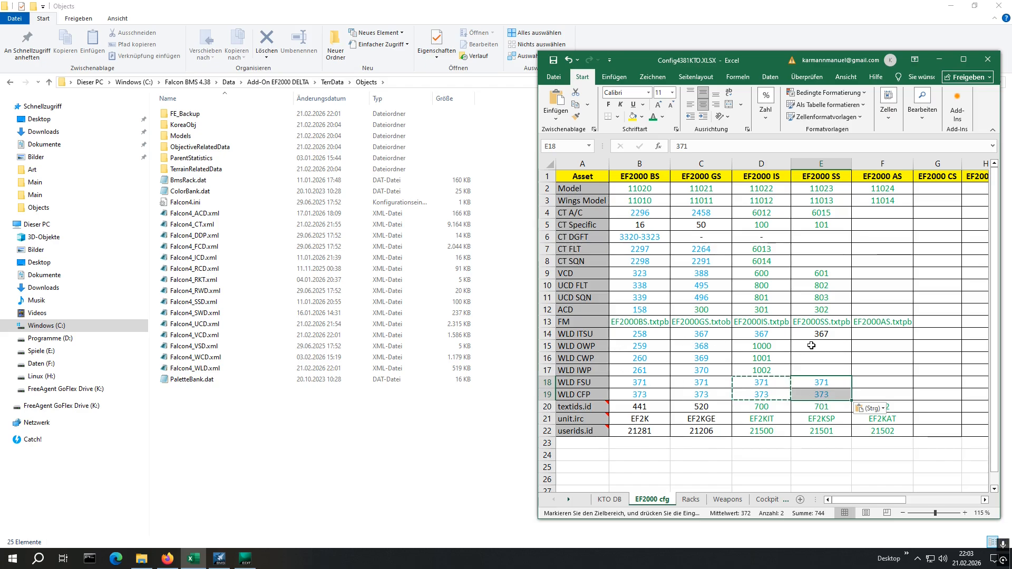
left_click(810, 373)
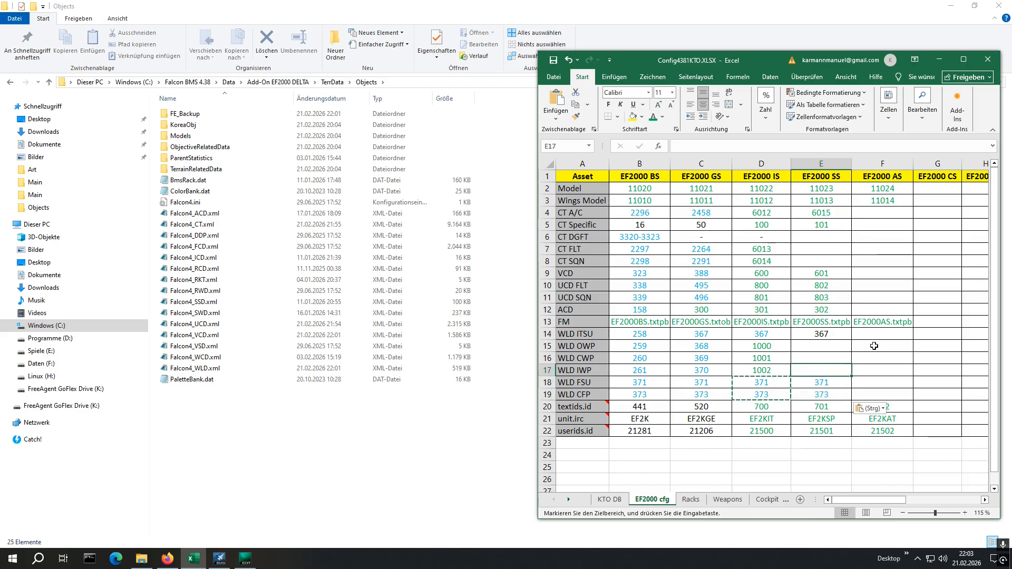
key("Escape")
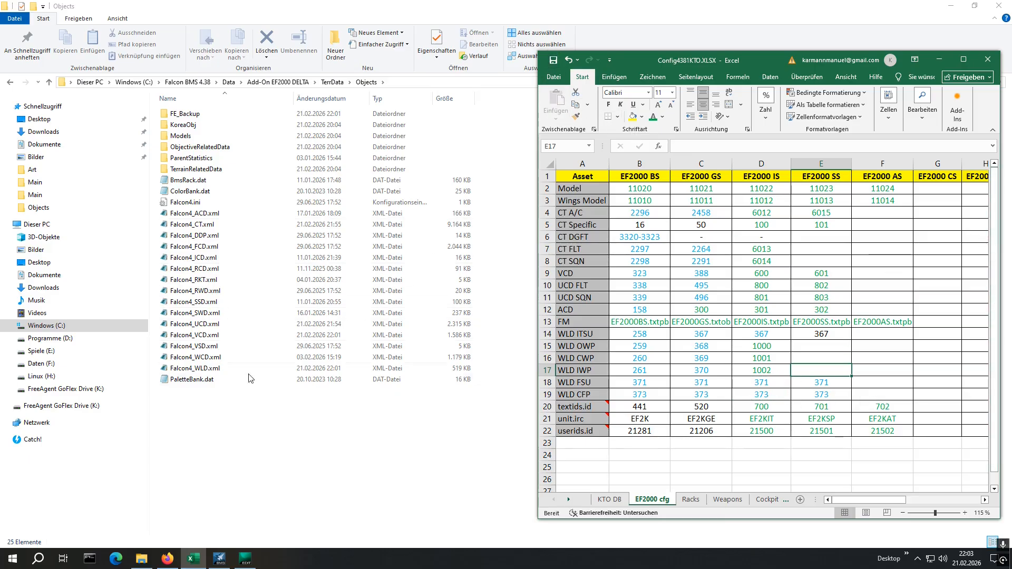
- Switch to File Explorer, open the Sim\Acdata folder of Add-On EF2000 DELTA and locate the EF2000 flight model files
left_click(263, 440)
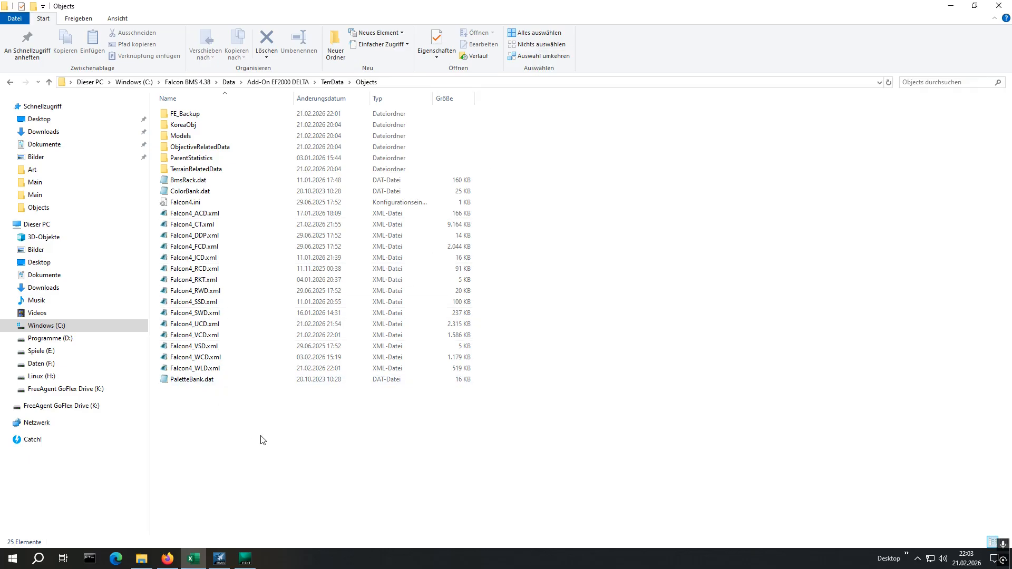
left_click(295, 82)
double_click(174, 149)
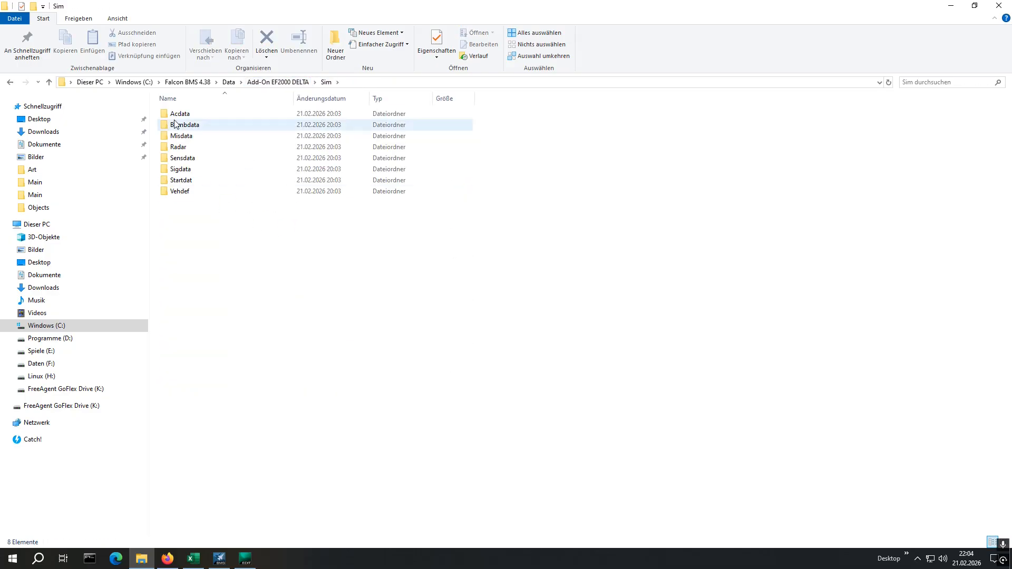
double_click(178, 114)
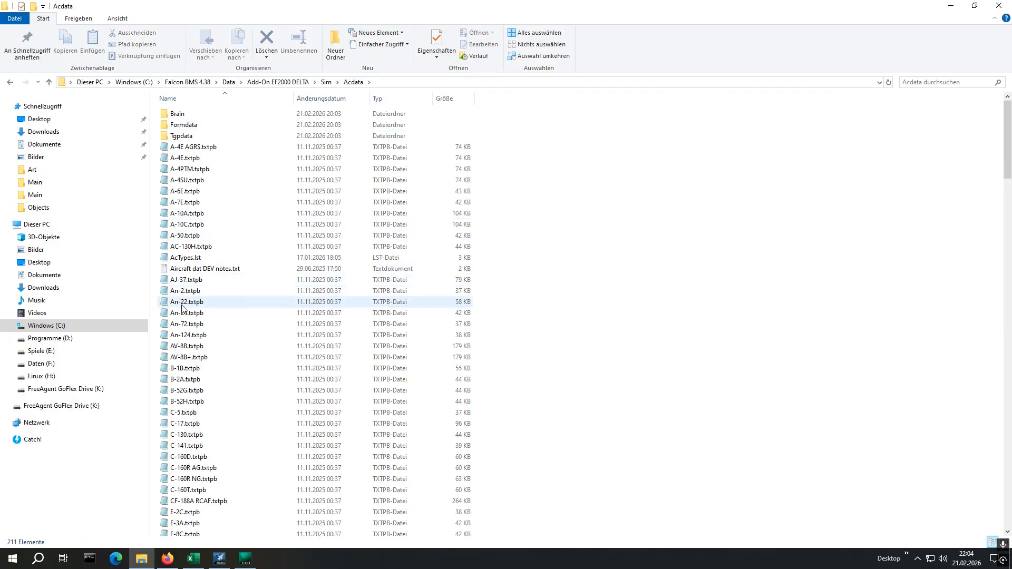
double_click(190, 312)
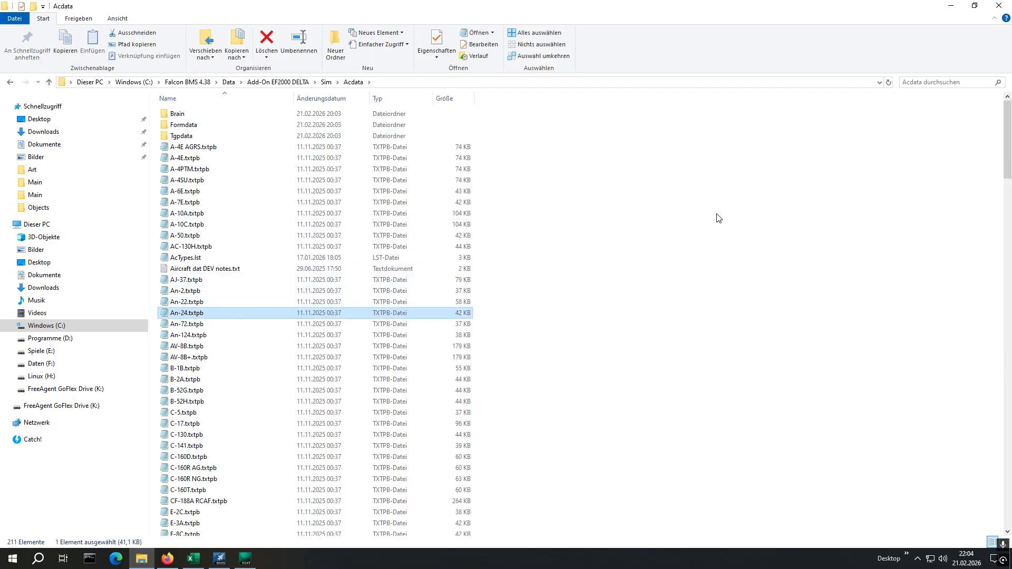
type("ef")
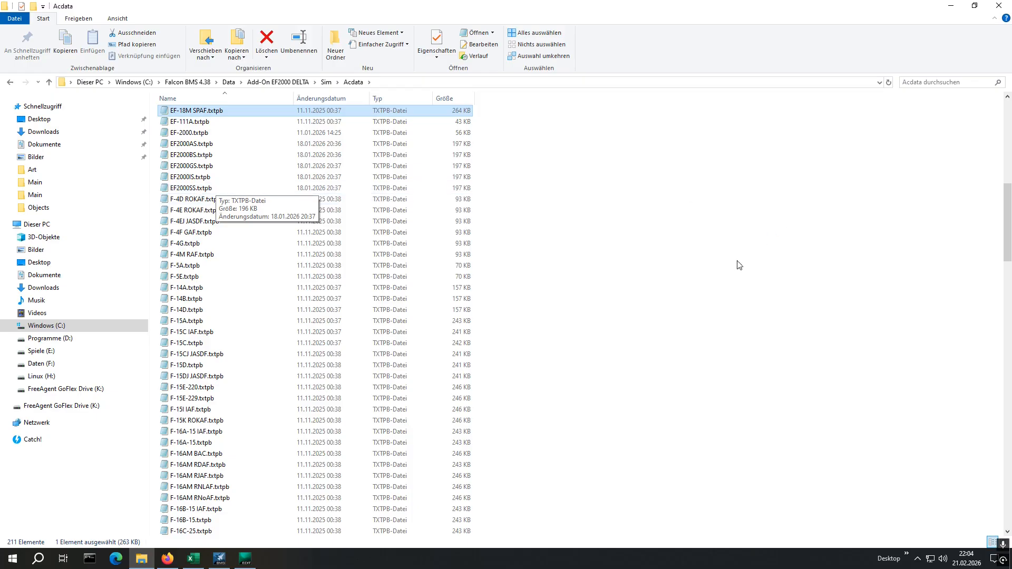
left_click_drag(1002, 254, 1008, 238)
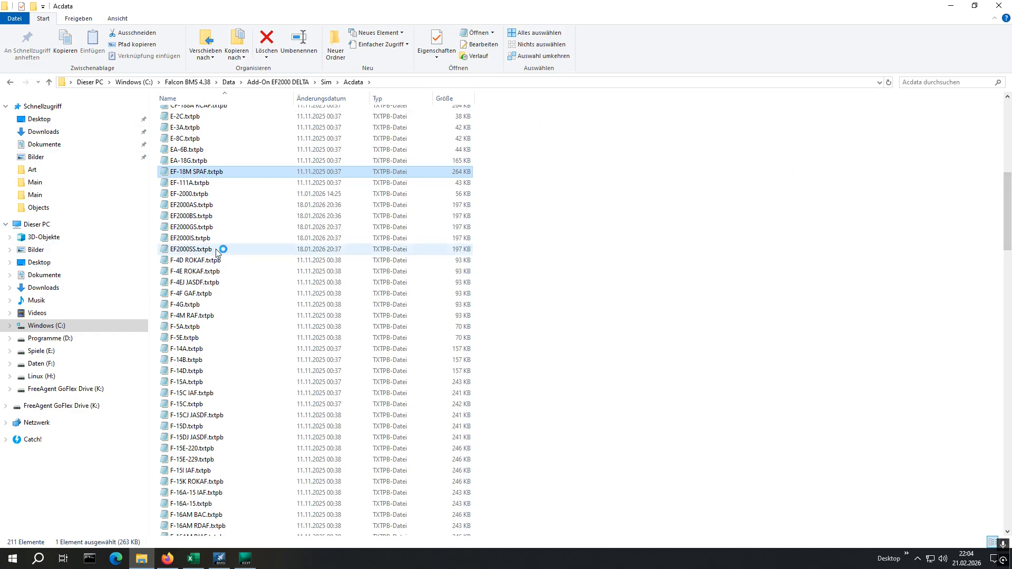
left_click_drag(1007, 222, 1008, 153)
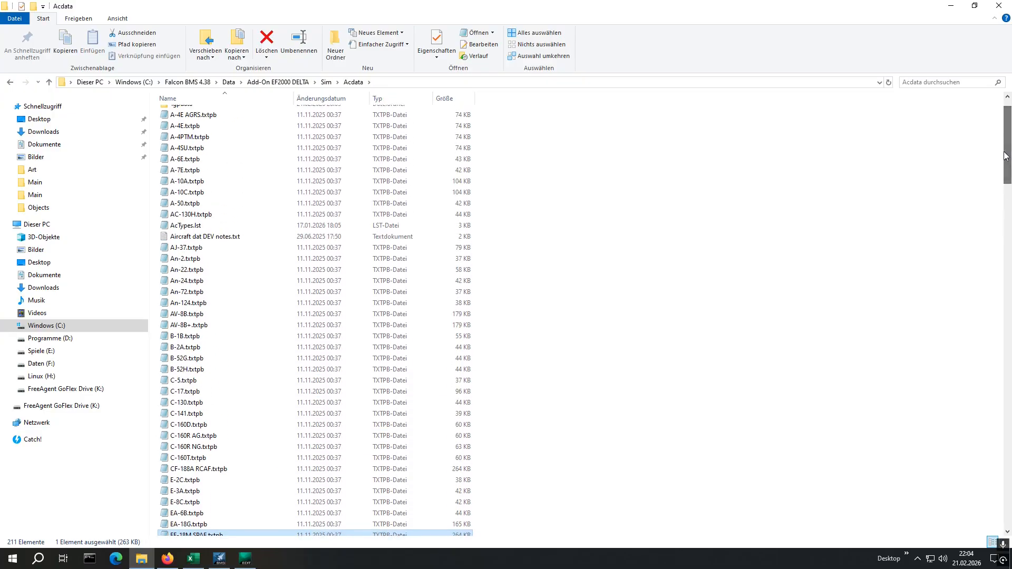
- Open AcTypes.lst, check the number in its first line and the EF2000SS entry ending the list, and close the file
double_click(193, 226)
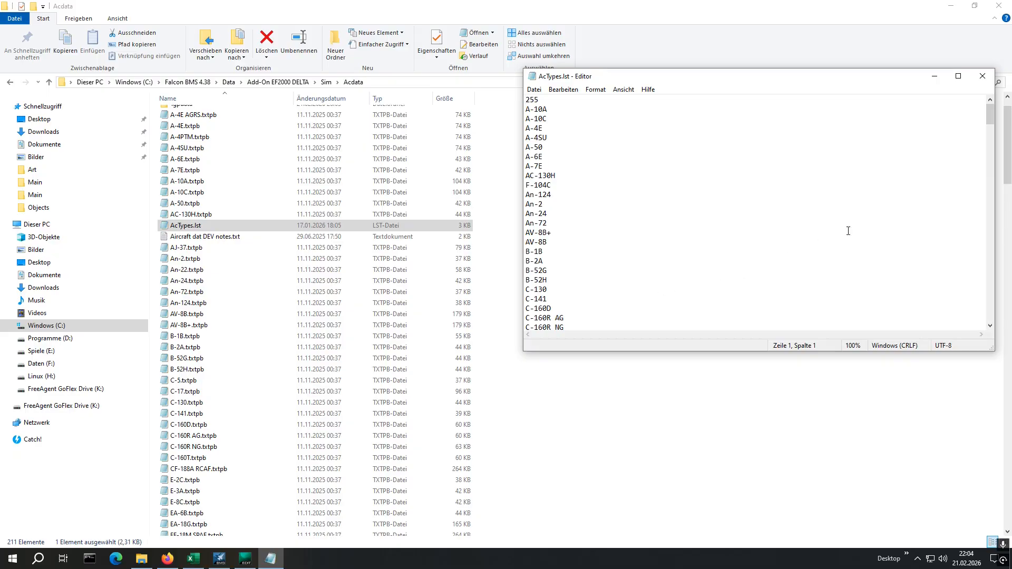
left_click(958, 76)
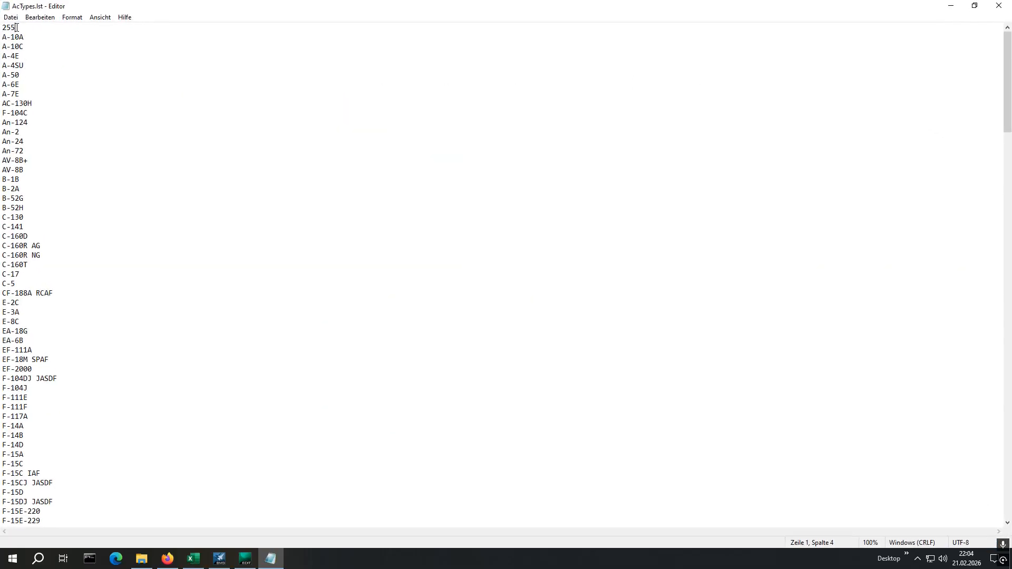
left_click_drag(16, 28, 13, 27)
left_click(923, 160)
left_click_drag(1008, 87, 1009, 473)
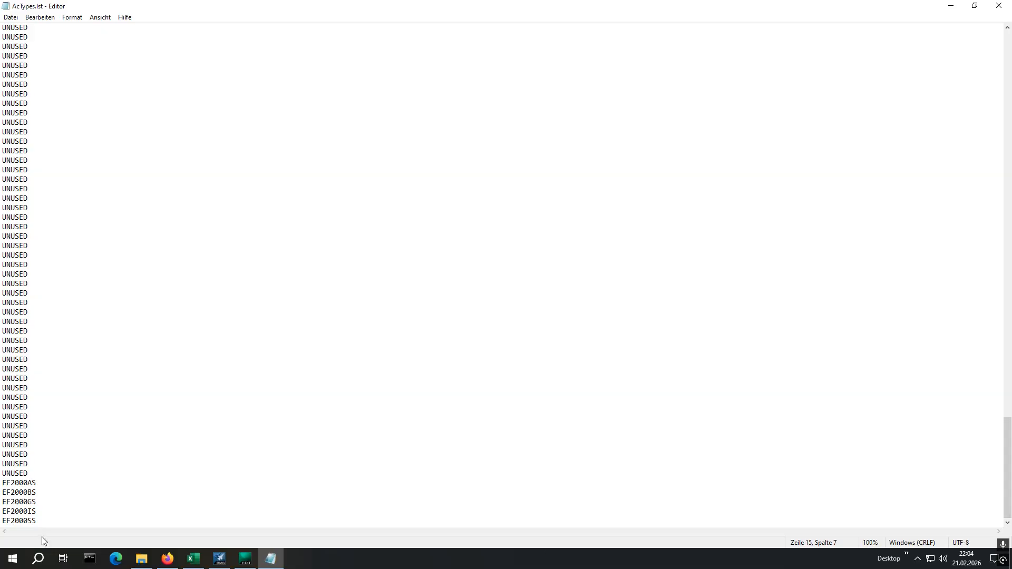
left_click_drag(39, 522, 1, 522)
left_click(60, 522)
left_click_drag(44, 521, 2, 522)
left_click(998, 6)
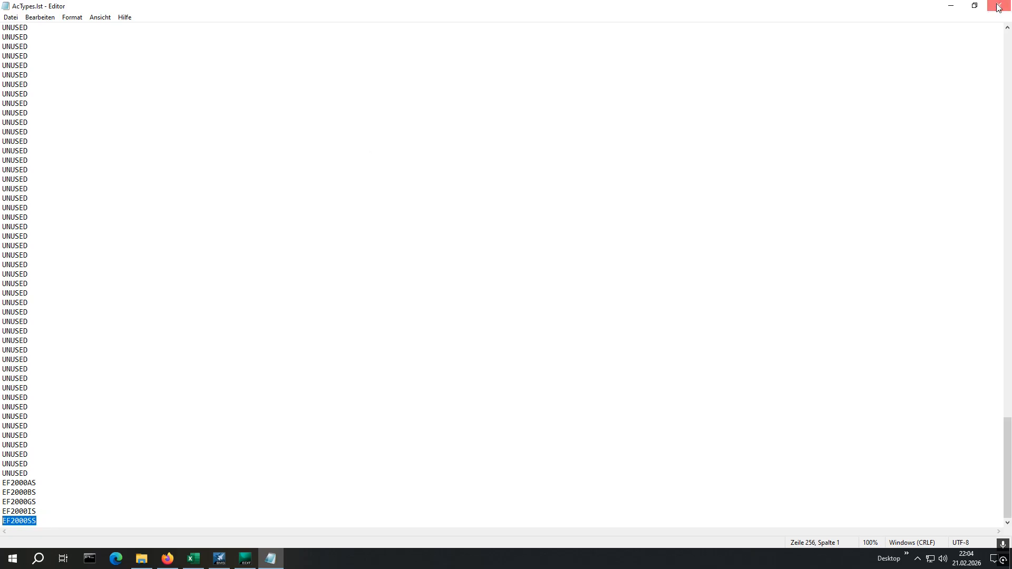
- Locate and select the EF2000SS.txtpb flight model file in the Acdata folder
left_click(163, 371)
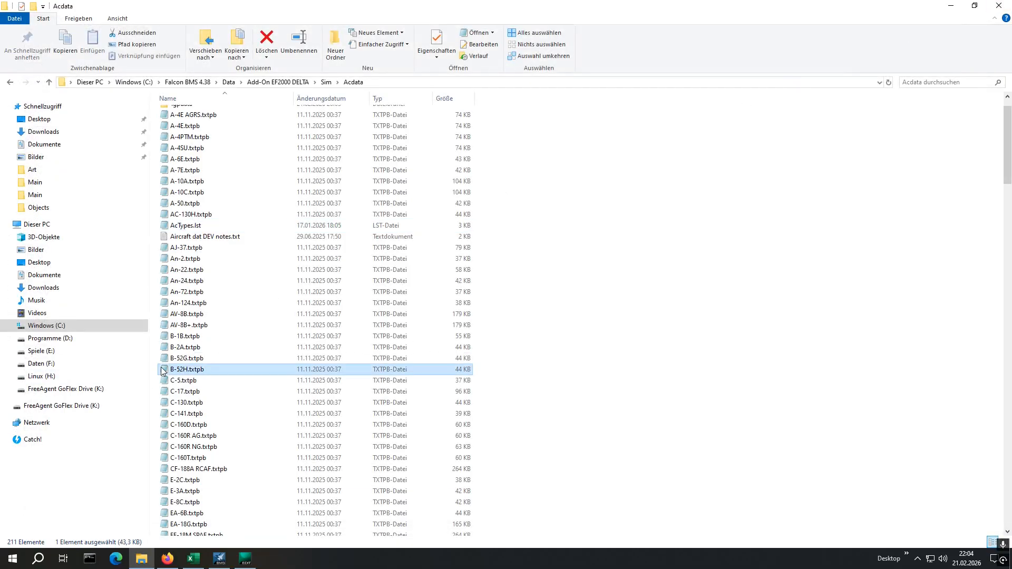
type("ef")
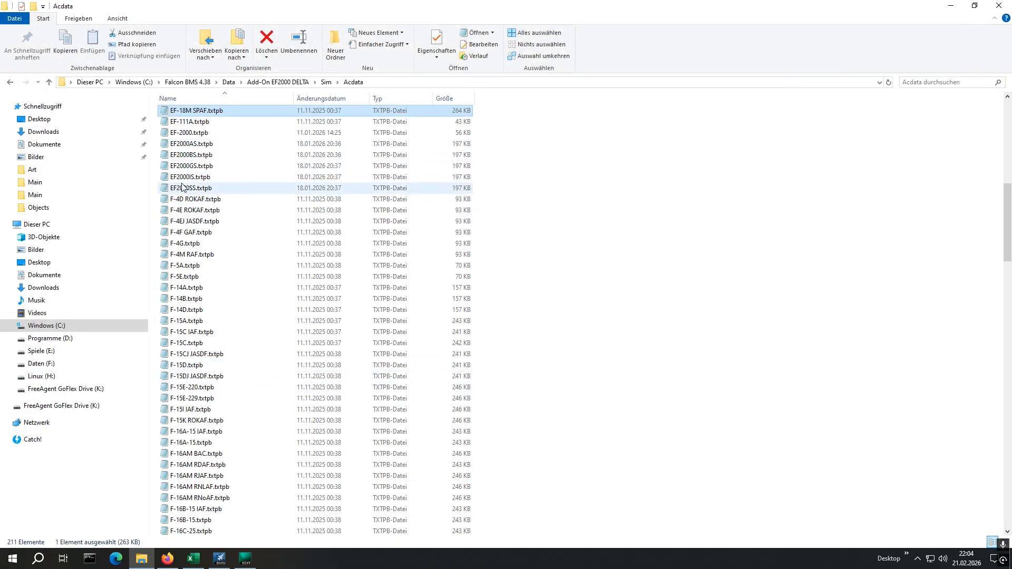
left_click(182, 188)
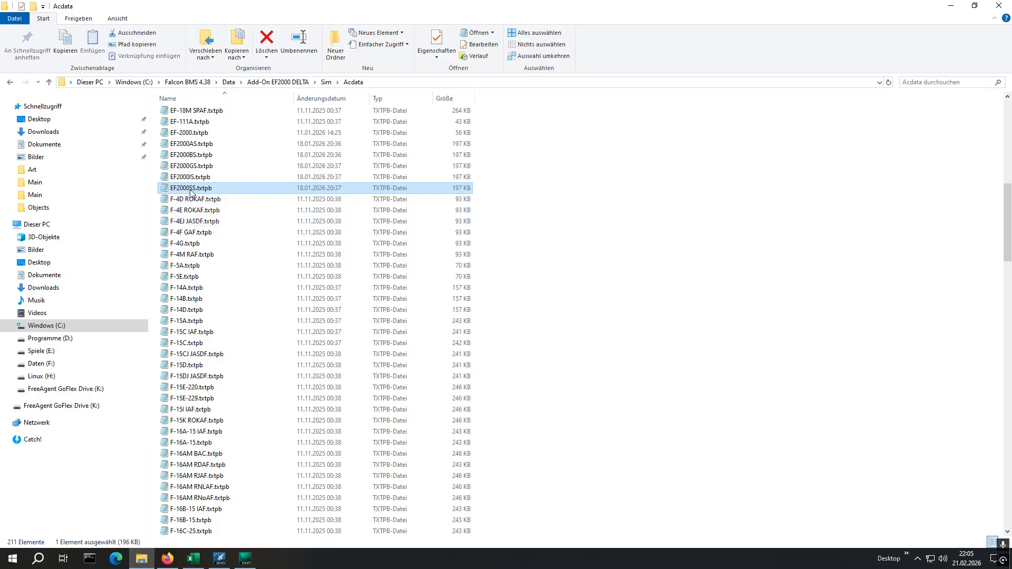
- Switch to Falcon BMS Editor, check the airframe choices of aircraft data record 302 without saving, and return to the class table
left_click(244, 564)
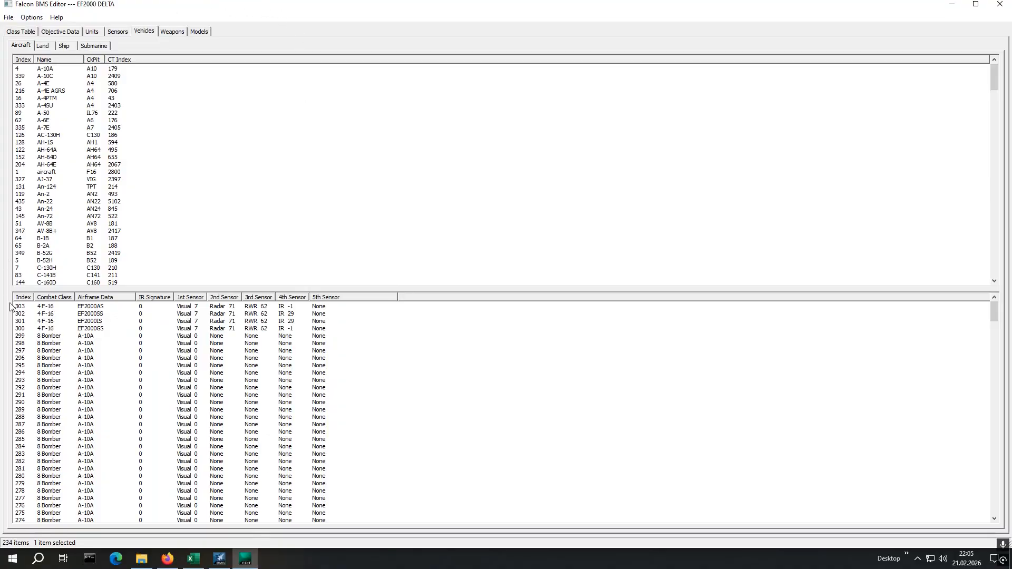
left_click(77, 315)
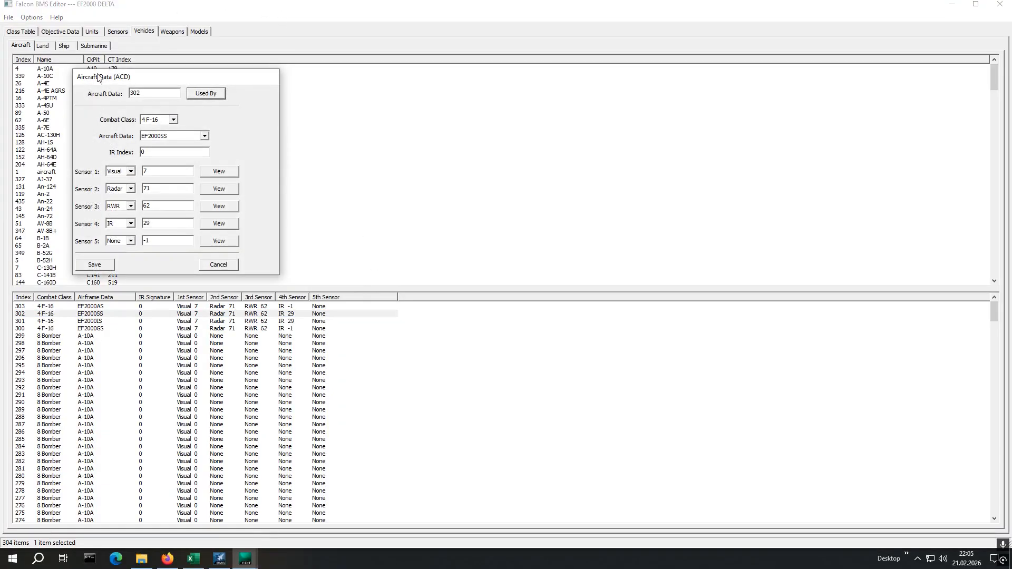
left_click(205, 137)
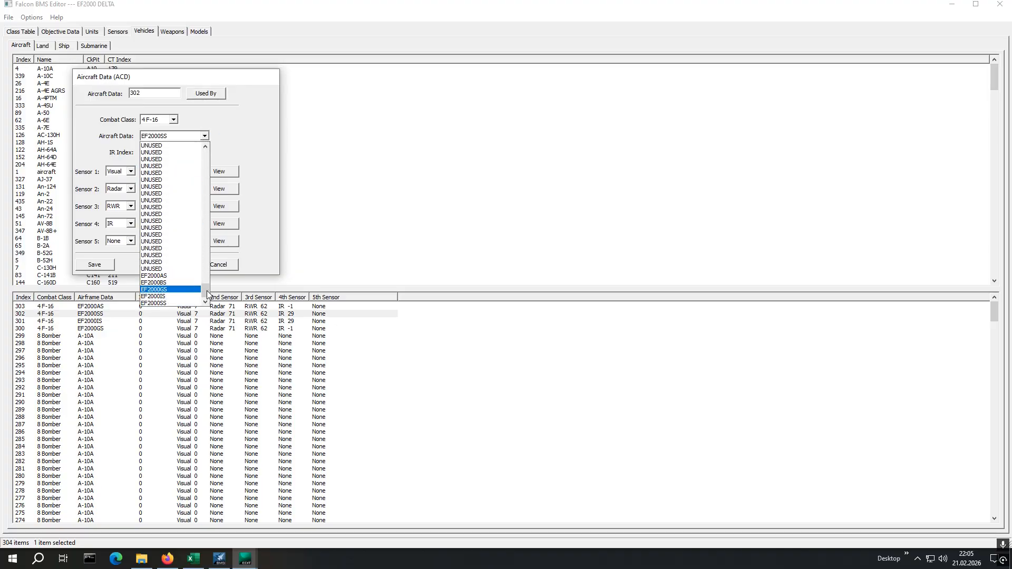
mouse_move(205, 291)
left_mouse_down()
mouse_move(214, 188)
mouse_move(213, 308)
left_mouse_up()
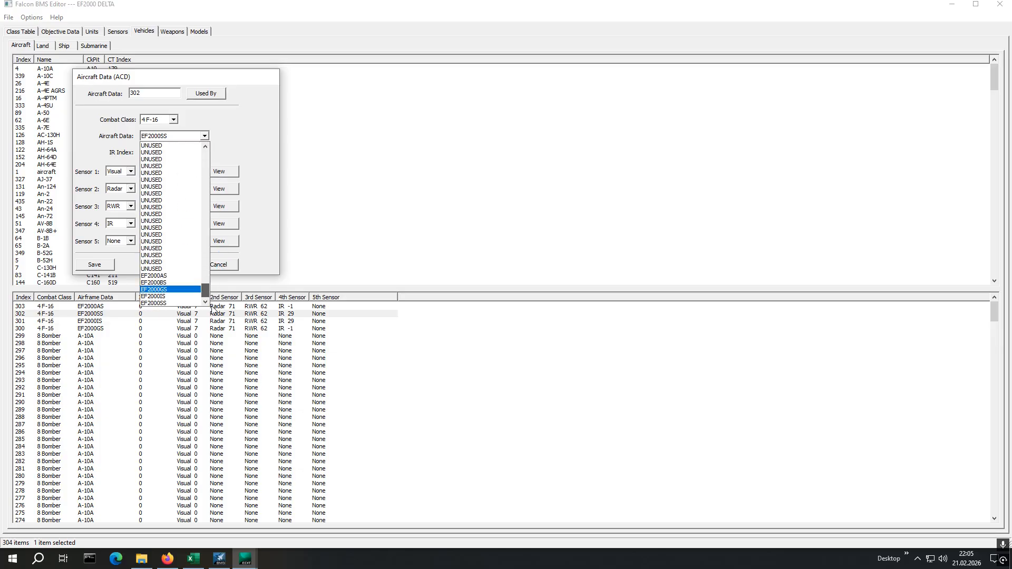
left_click(250, 137)
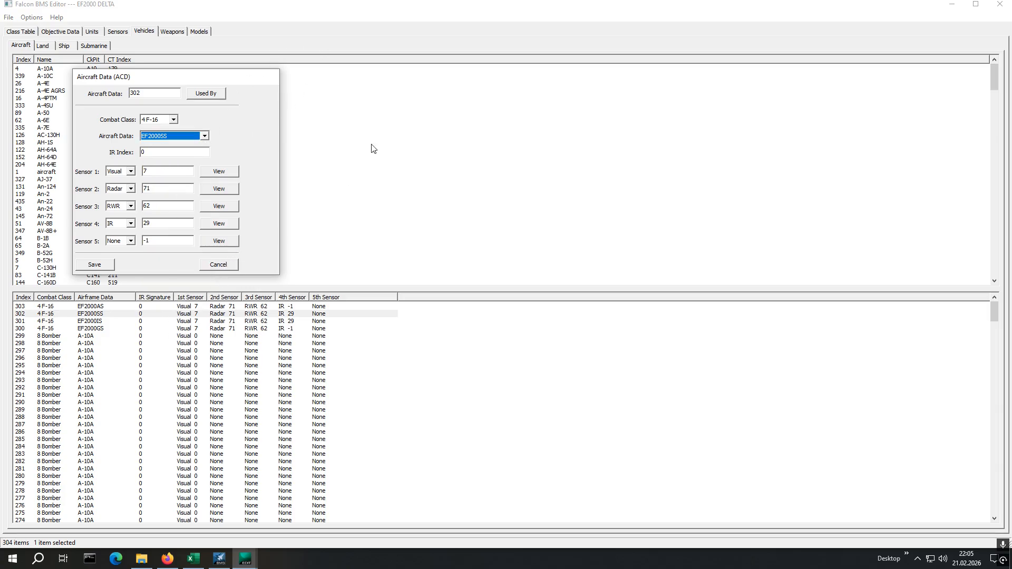
left_click(204, 136)
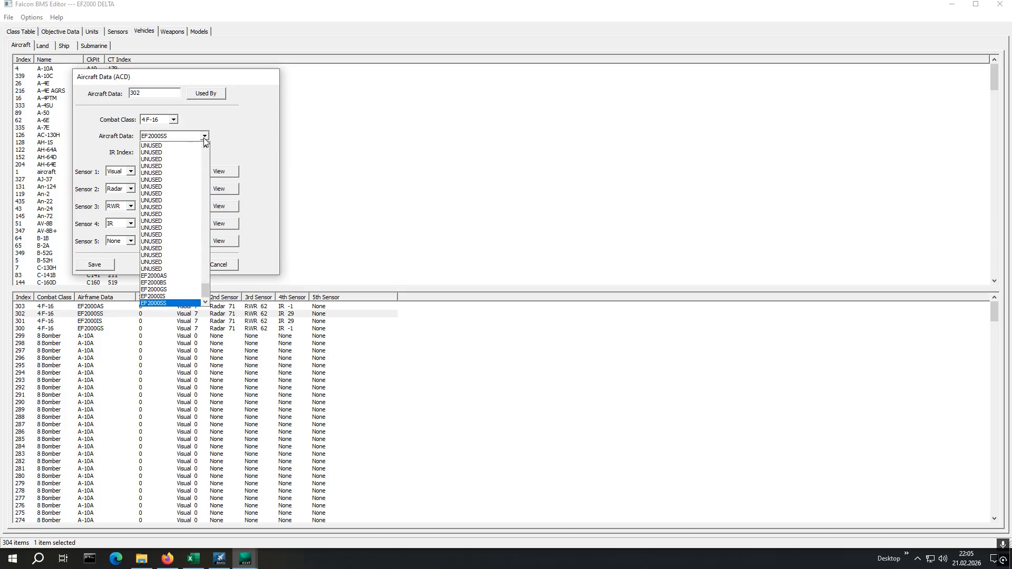
left_click(205, 138)
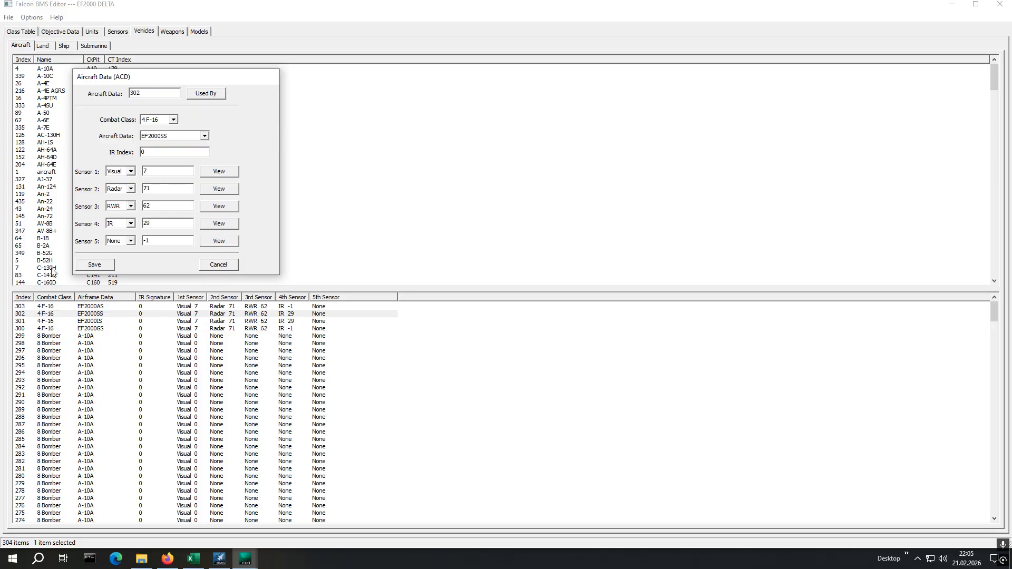
left_click(220, 265)
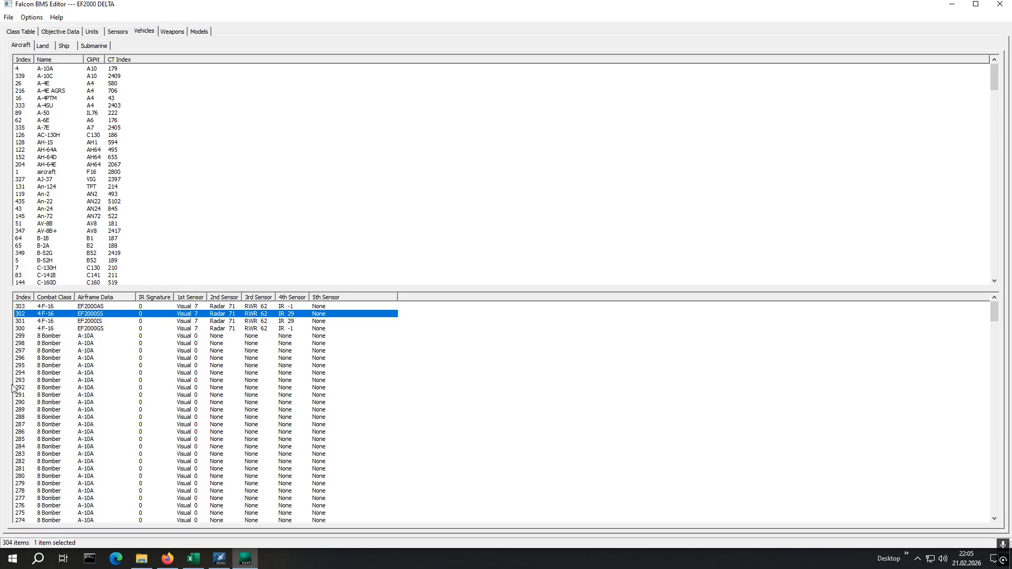
left_click(13, 33)
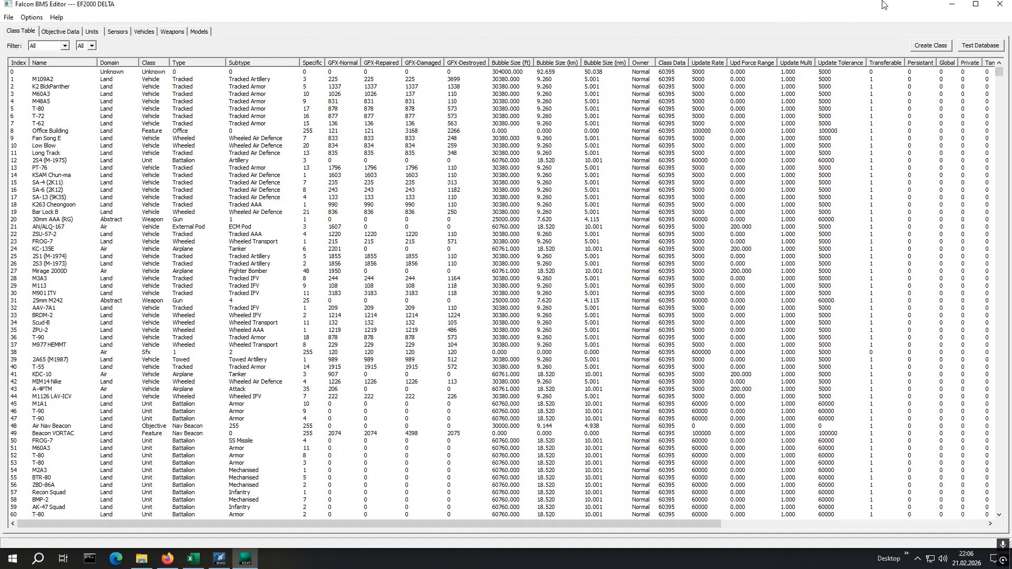
- Switch back to File Explorer and open the Art folder of Add-On EF2000 DELTA
left_click(952, 5)
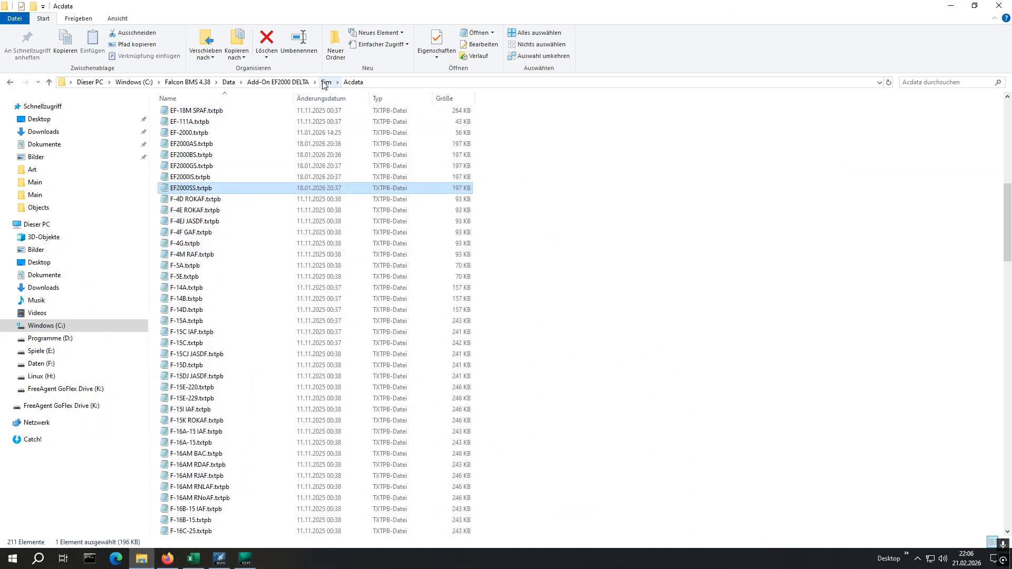
left_click(271, 82)
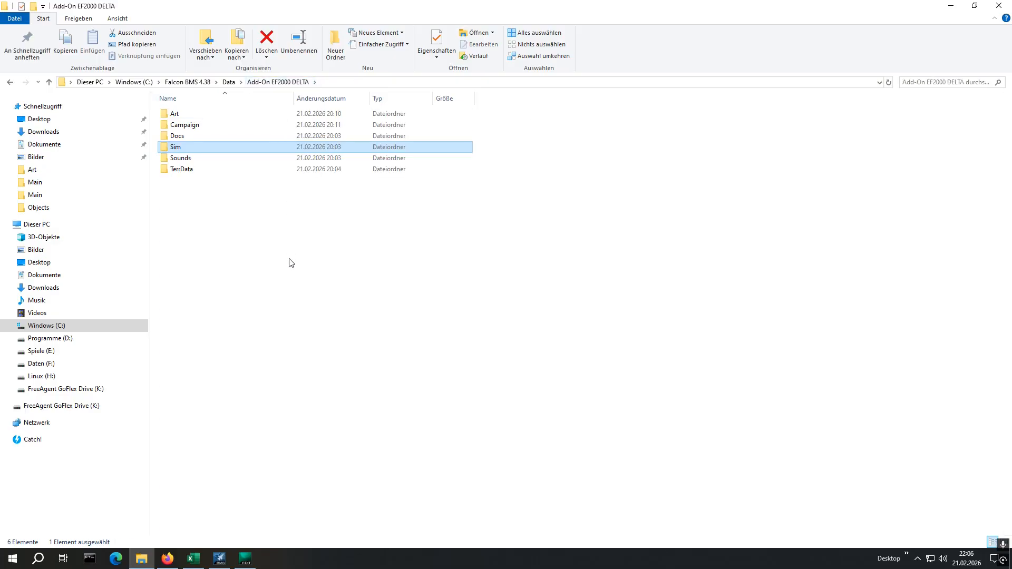
left_click(292, 266)
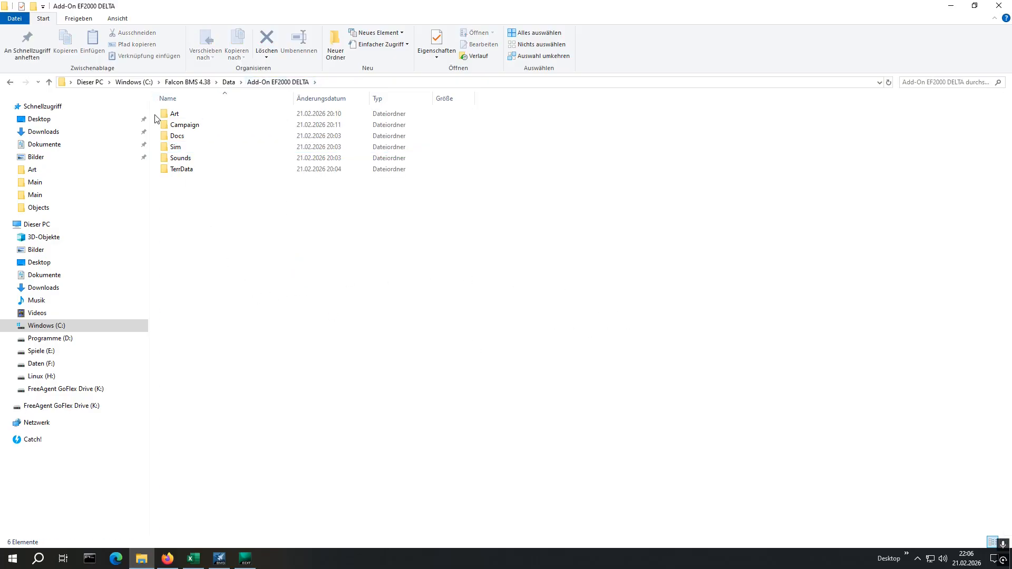
left_click(176, 117)
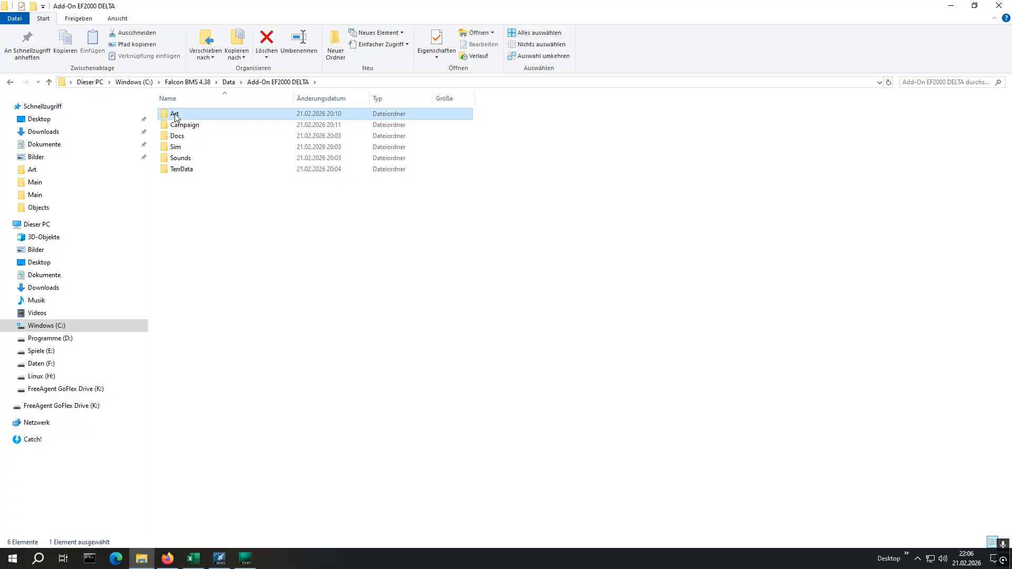
double_click(169, 113)
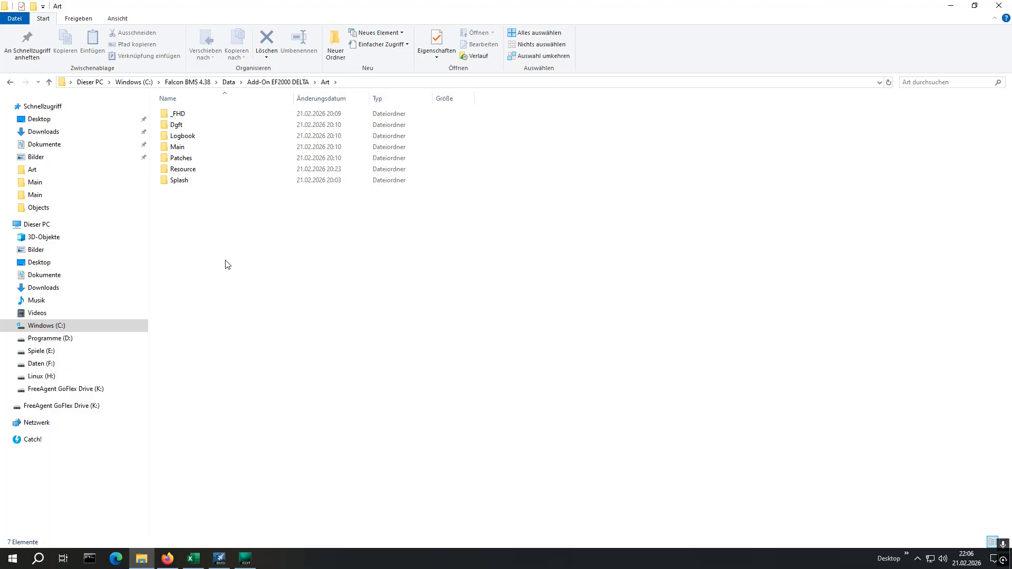
- Open the TextIds.id file from the Main folder and enlarge its window
double_click(174, 148)
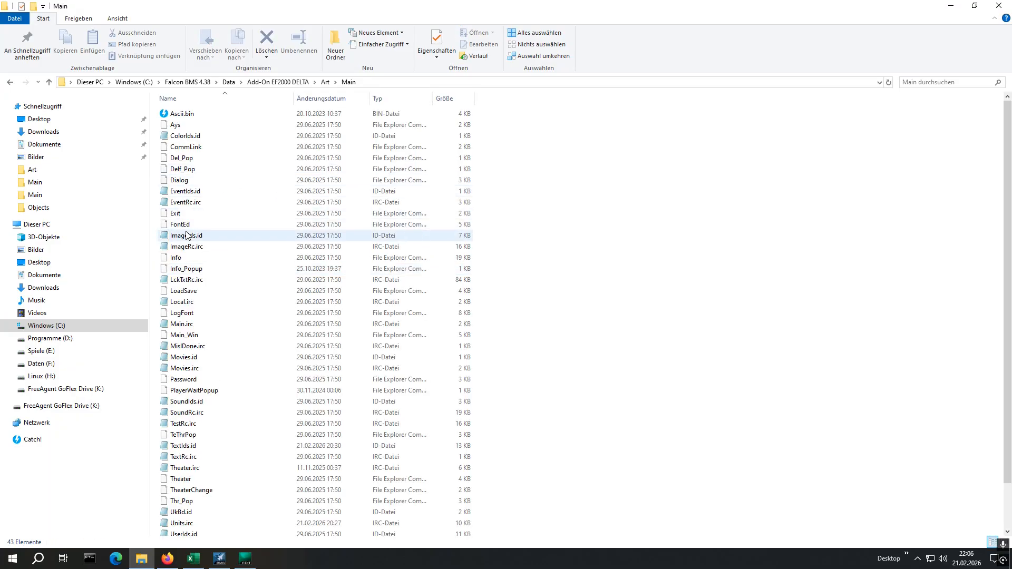
left_click(186, 235)
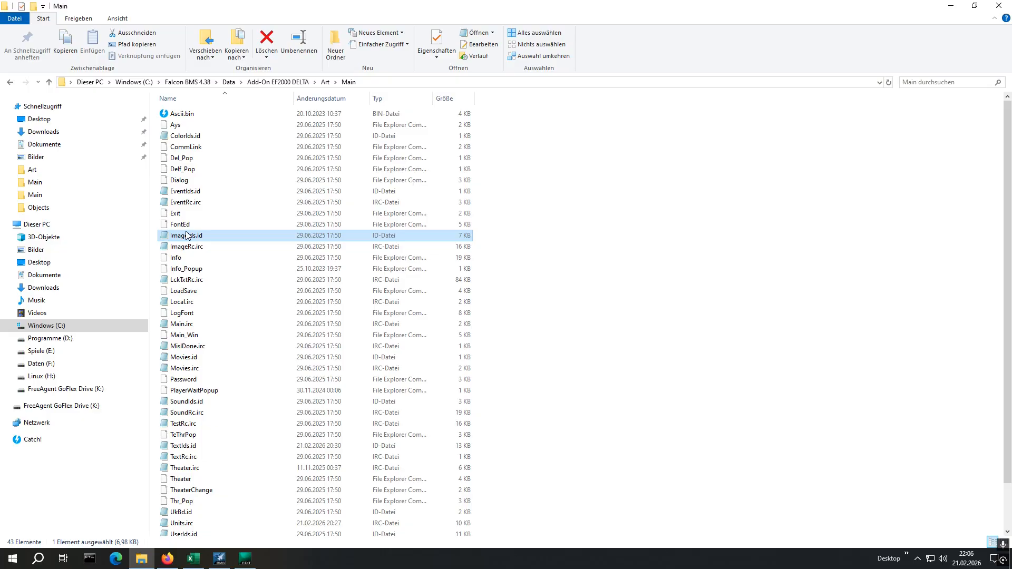
scroll(221, 356, "down", 2)
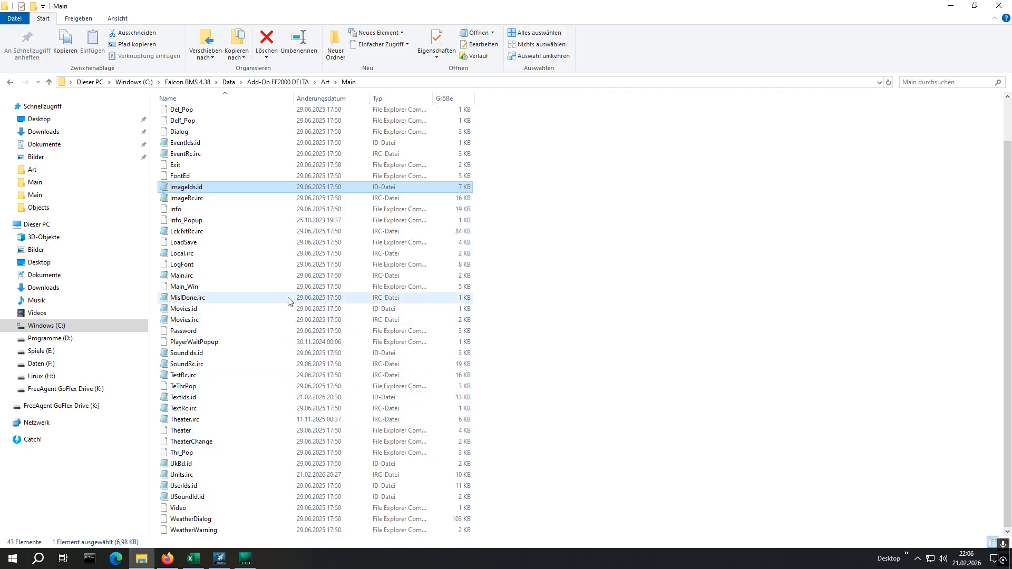
double_click(180, 396)
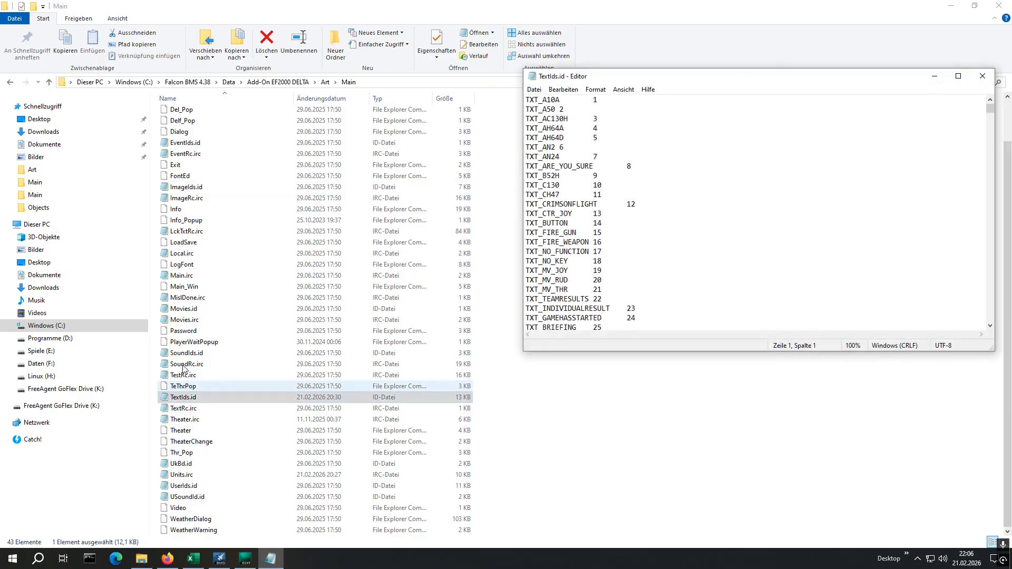
left_click(958, 77)
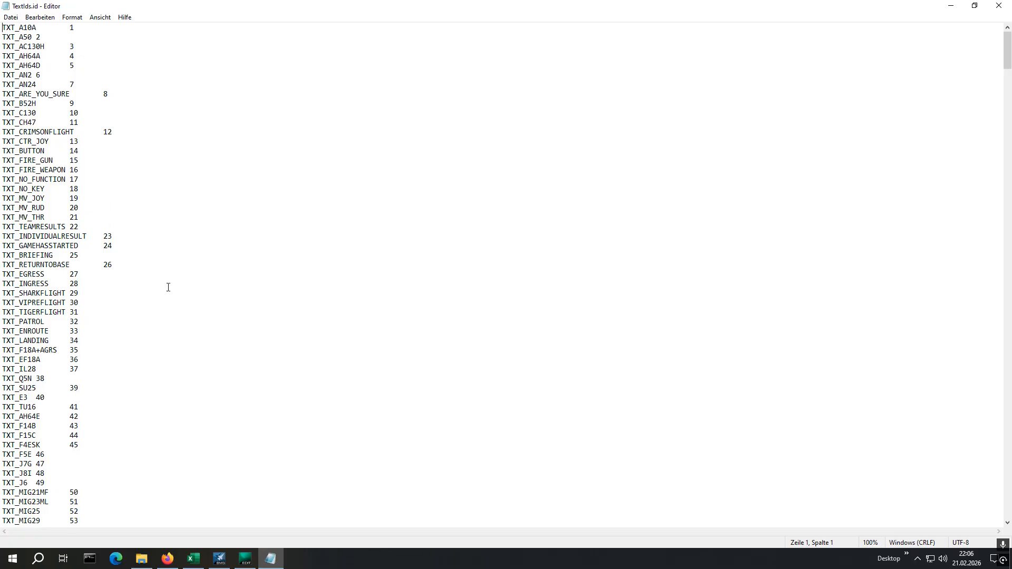
- Find the added EF2000 text IDs in TextIds.id, check the TXT_EF2KSP name and its number, and minimise the file
scroll(83, 296, "down", 20)
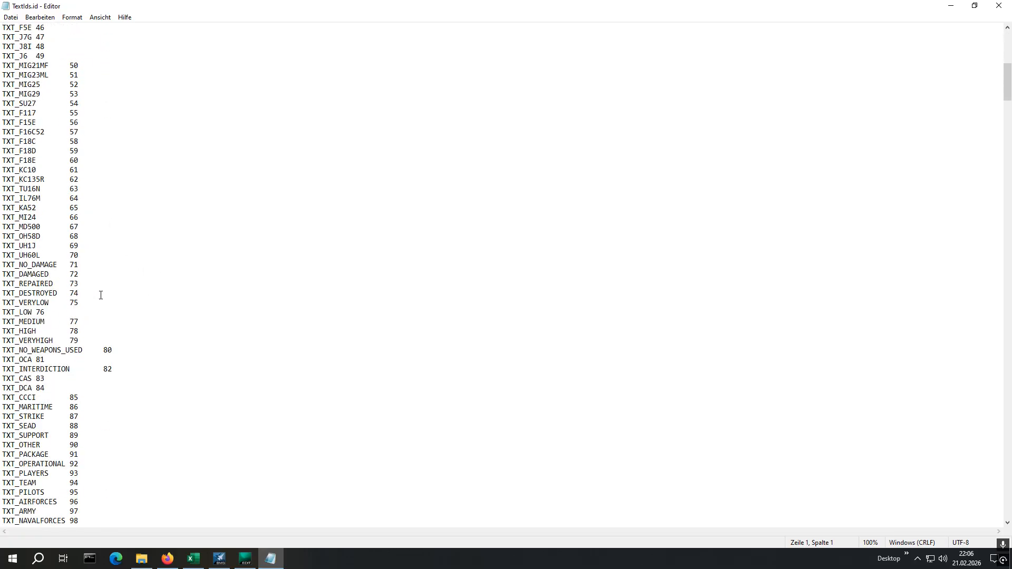
scroll(100, 296, "down", 6)
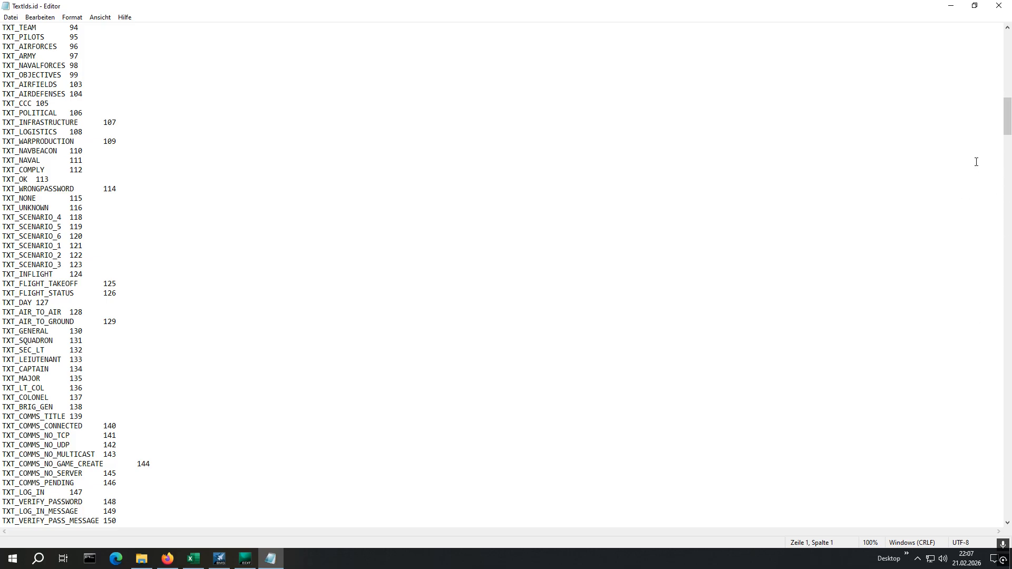
left_click_drag(1007, 125, 1007, 217)
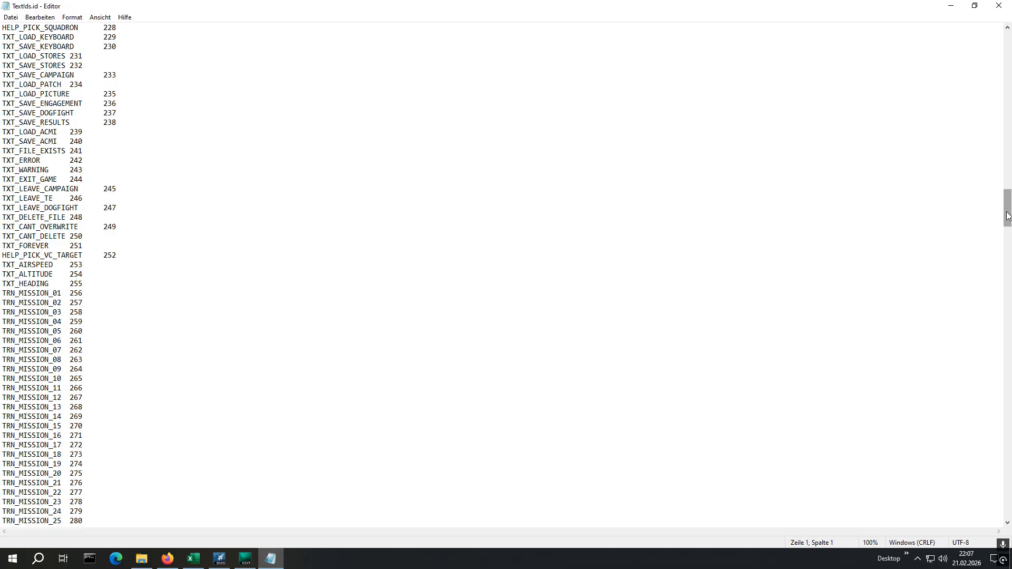
left_click_drag(1007, 208, 1011, 454)
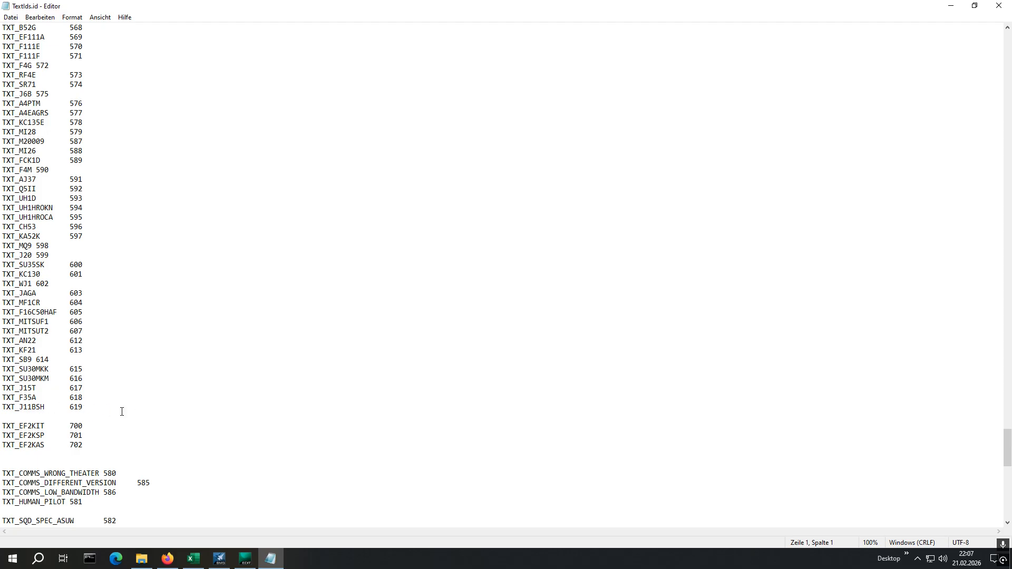
left_click(97, 410)
left_click_drag(84, 427, 68, 427)
left_click(123, 425)
left_click_drag(2, 436, 46, 436)
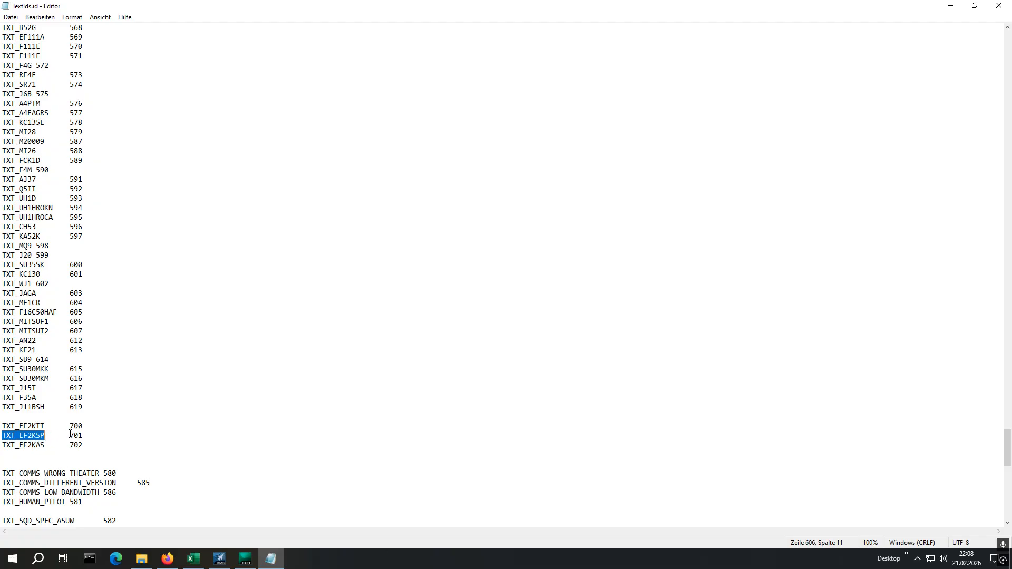
left_click_drag(70, 433, 90, 434)
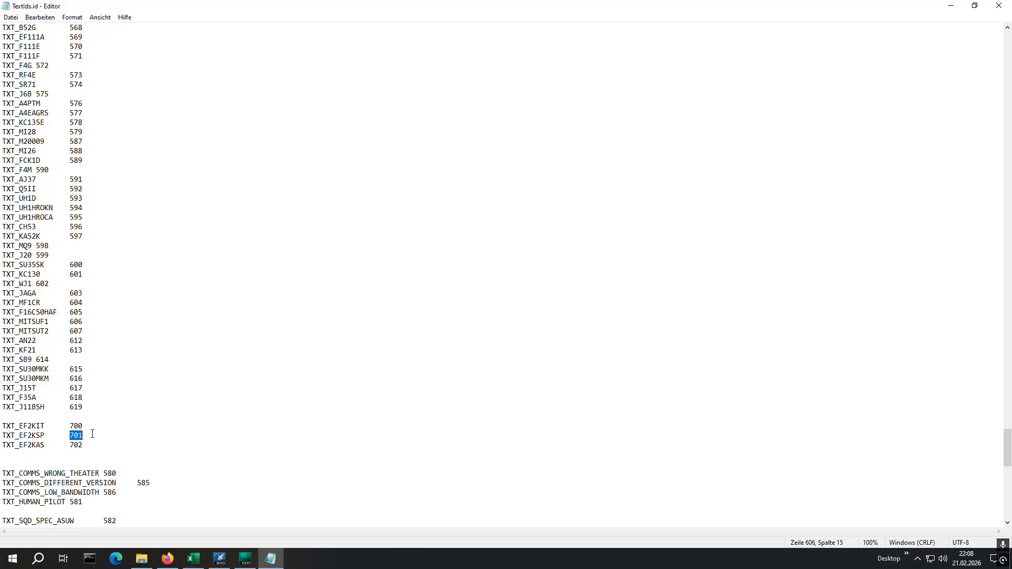
left_click(92, 434)
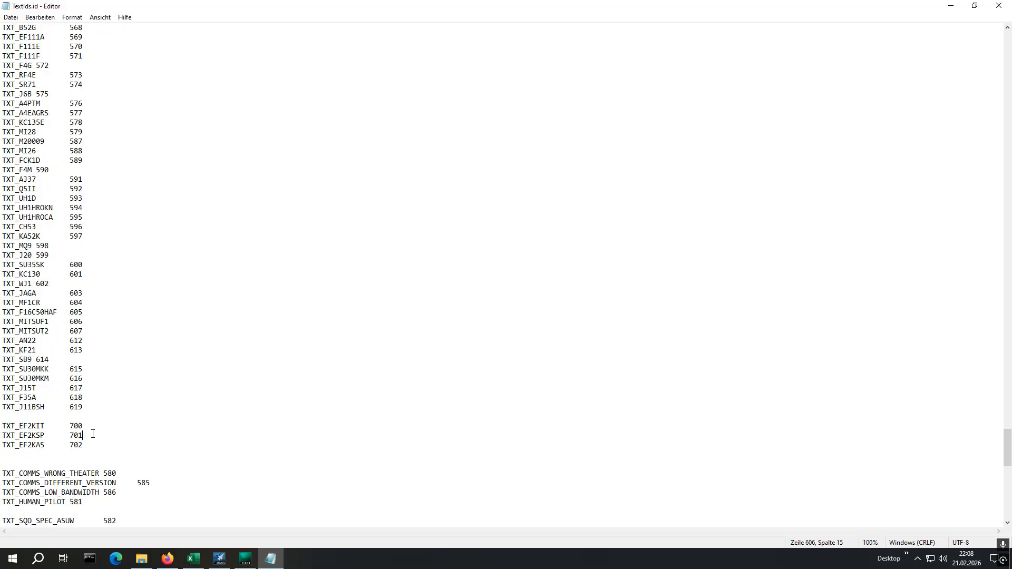
left_click(955, 7)
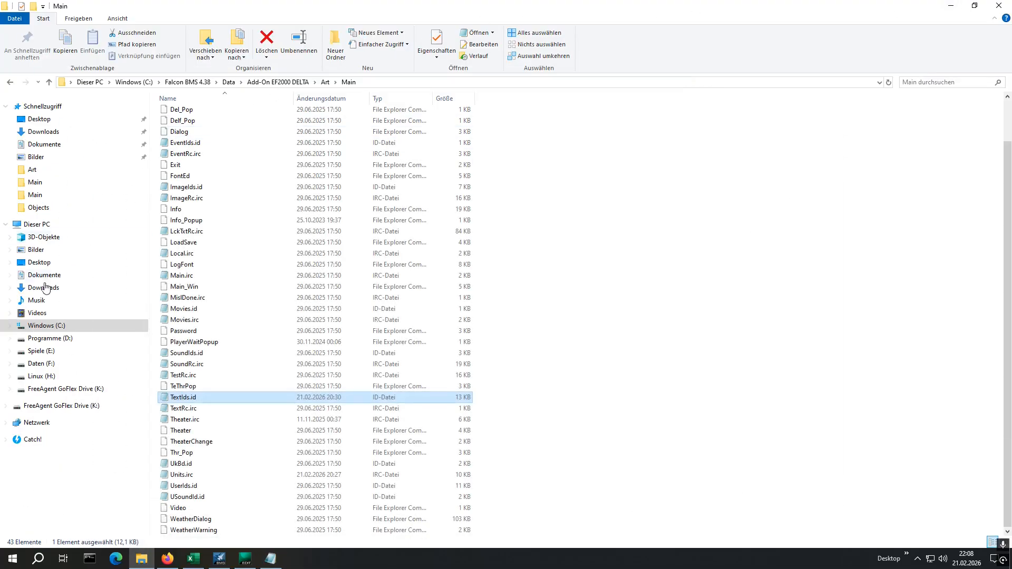
- Open Units.irc from the same folder and check the TXT_EF2KSP entry and its display name
left_click(186, 477)
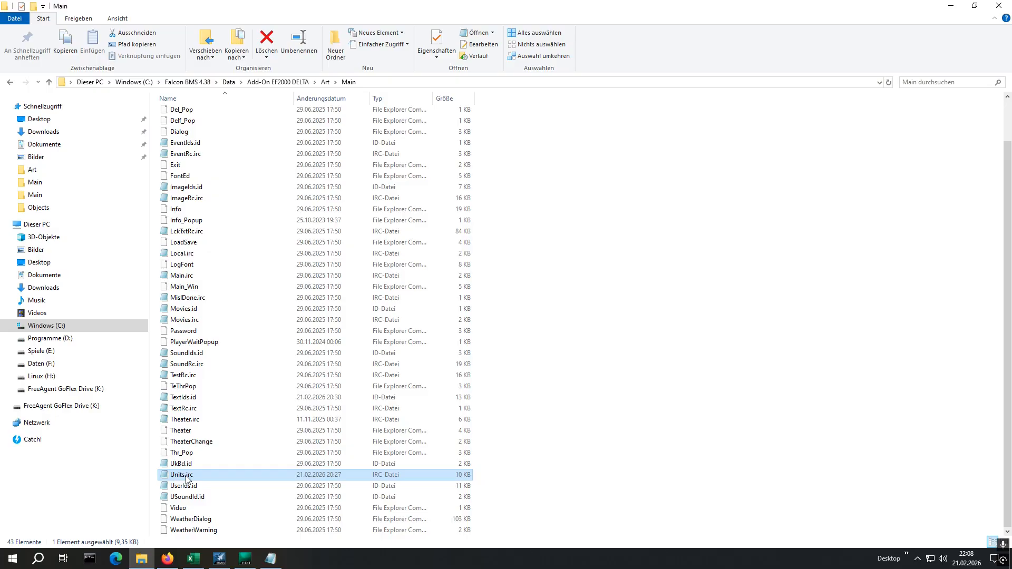
double_click(186, 476)
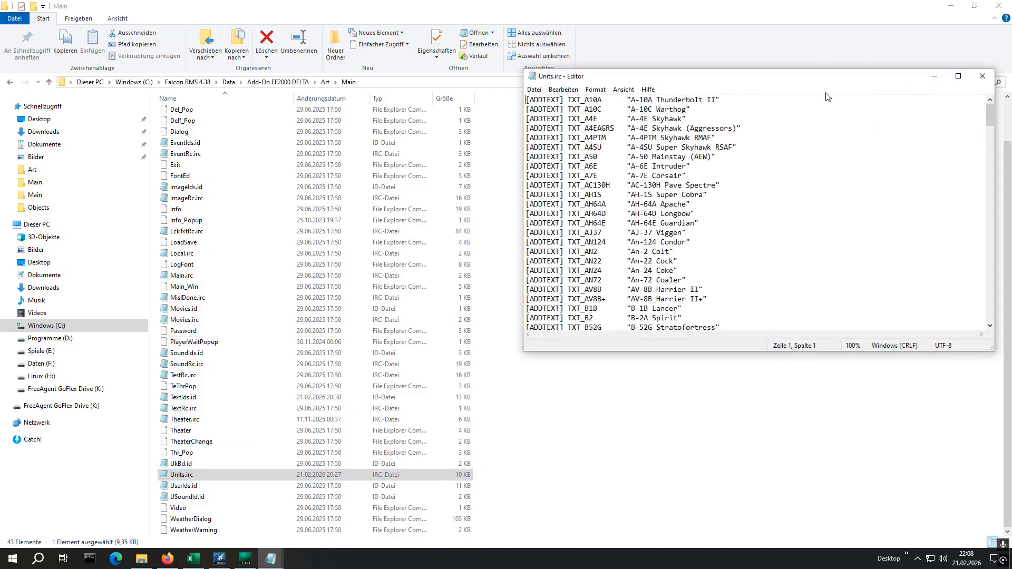
left_click(958, 77)
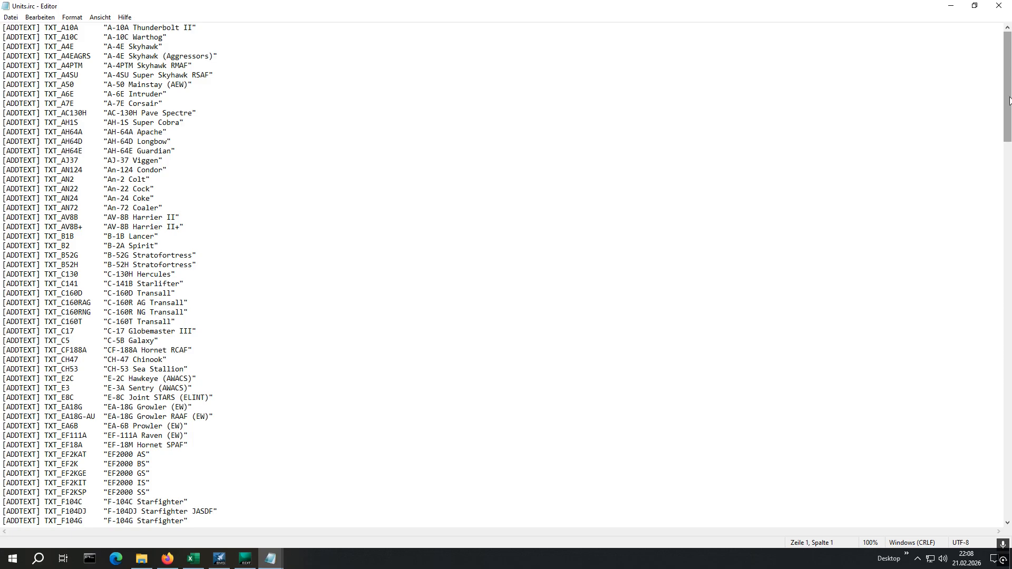
left_click_drag(1009, 100, 1009, 136)
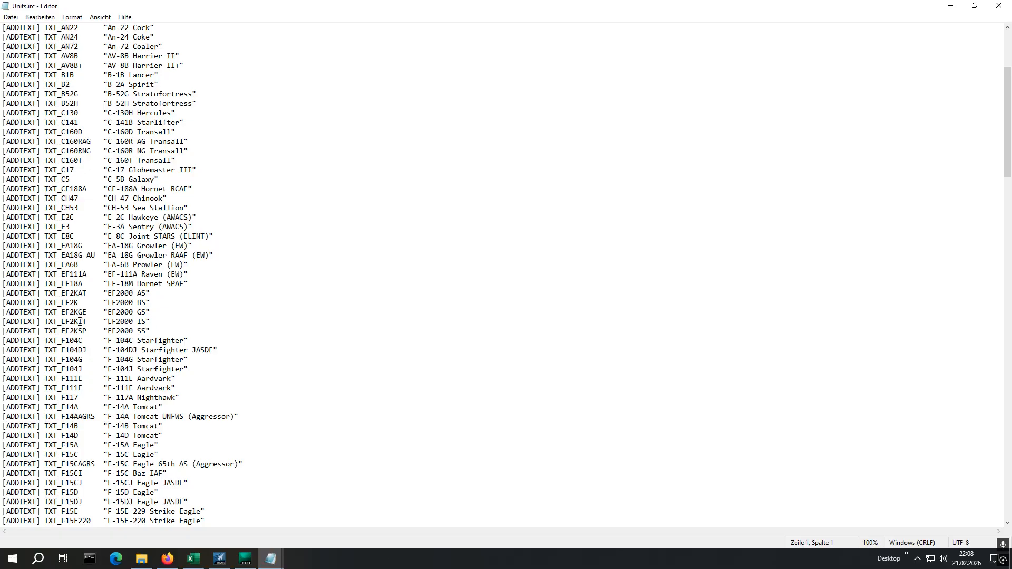
left_click_drag(157, 330, 98, 332)
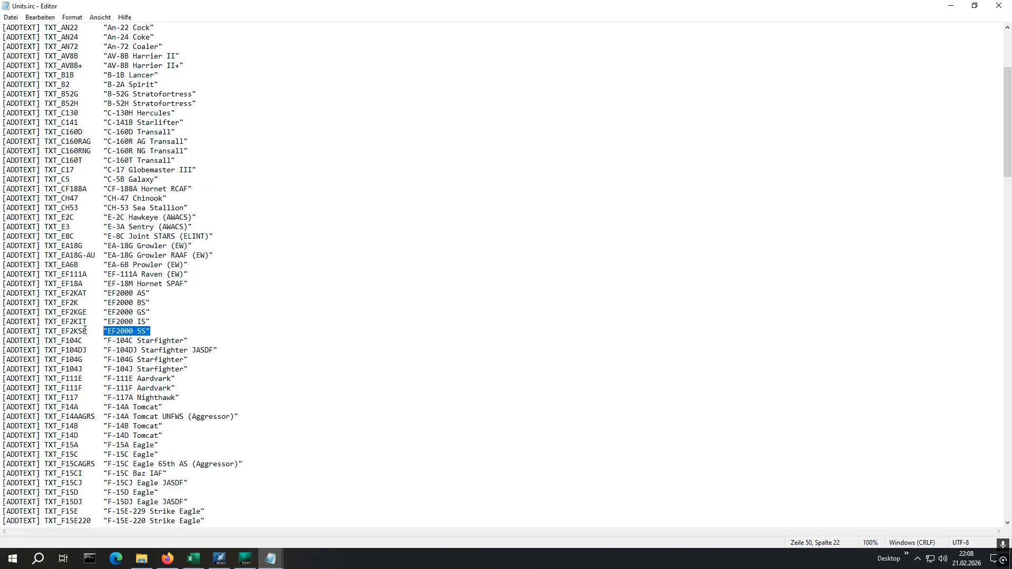
left_click_drag(85, 329, 46, 333)
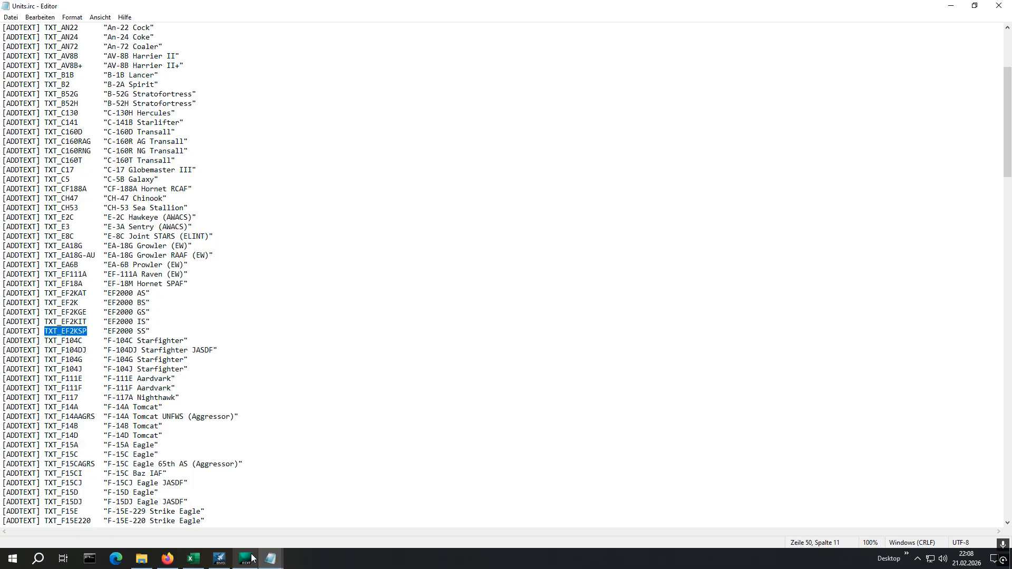
- Bring up TextIds.id to compare its TXT_EF2KSP identifier, and return to Units.irc
mouse_move(251, 558)
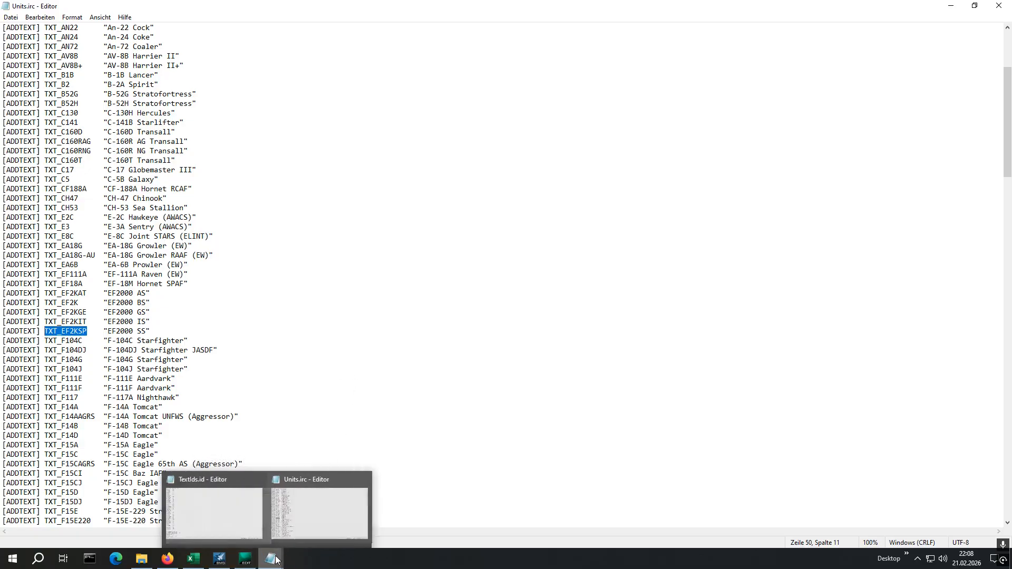
left_click(189, 517)
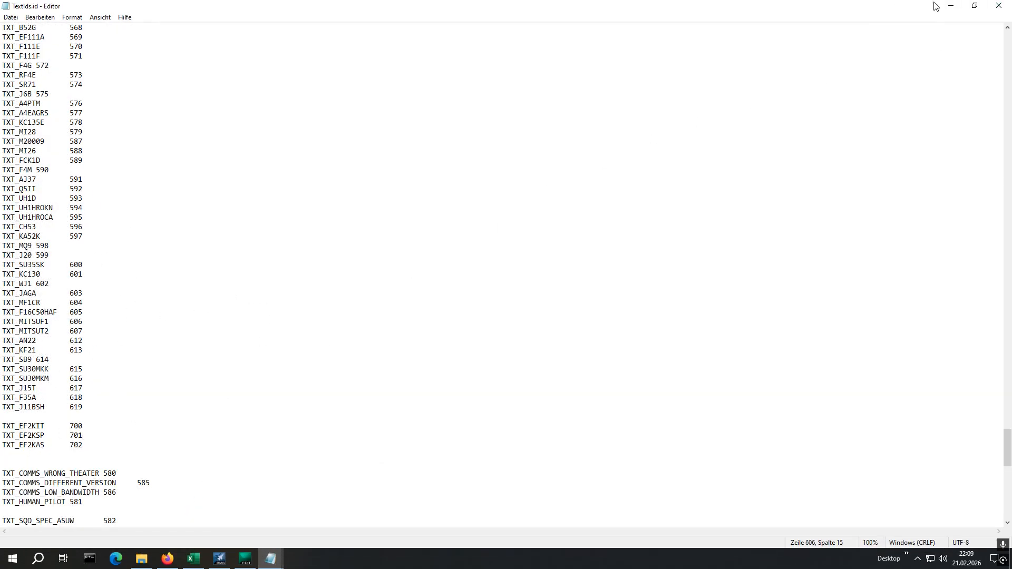
left_click(951, 6)
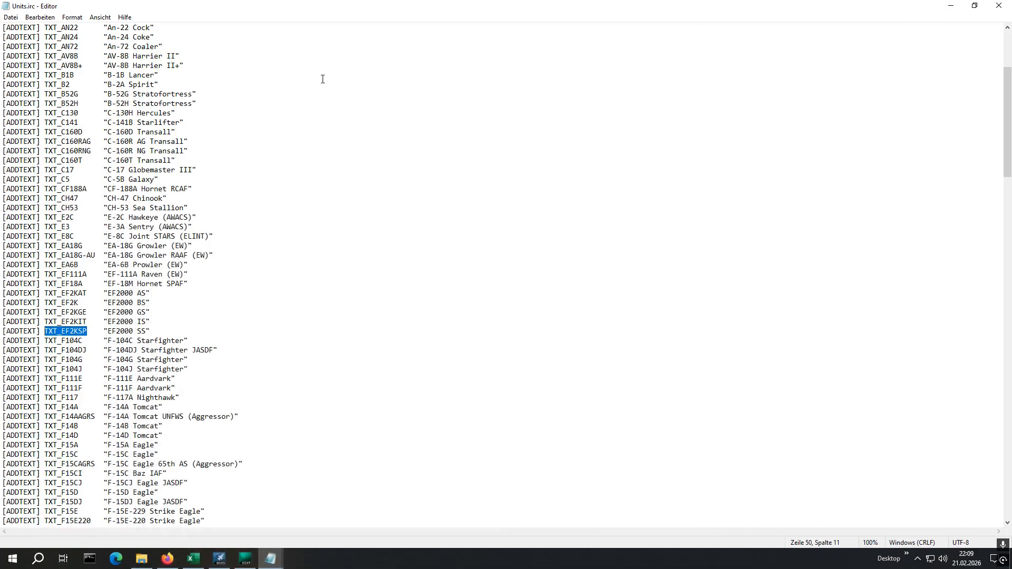
- Save Units.irc and close both it and TextIds.id
left_click(61, 331)
left_click(11, 17)
left_click(25, 67)
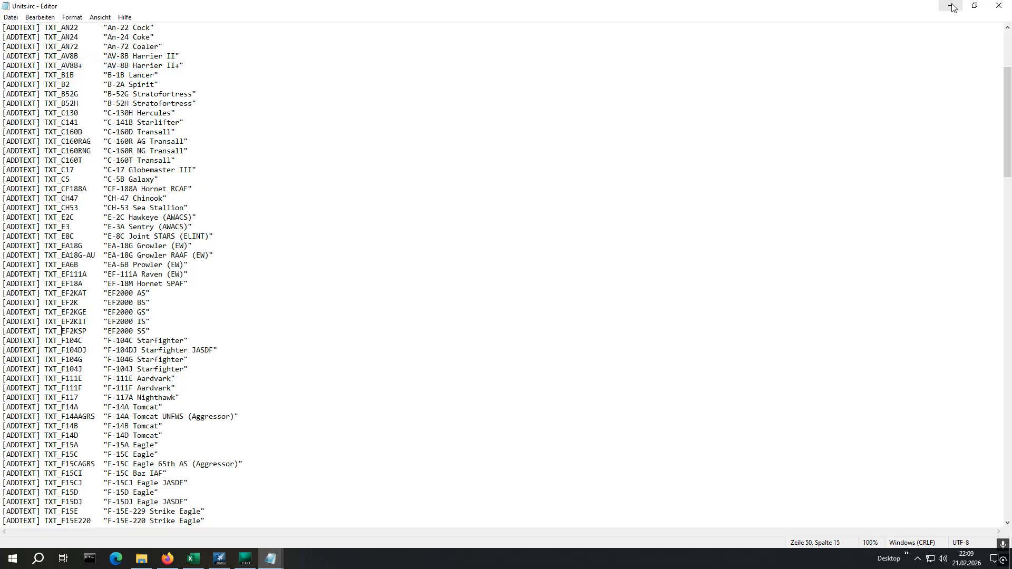
left_click(995, 6)
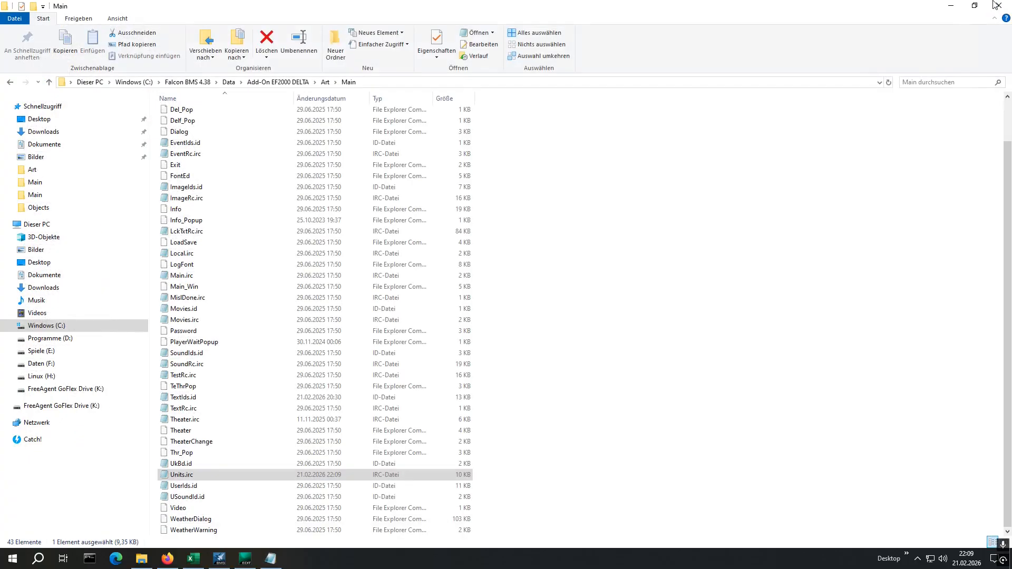
left_click(270, 559)
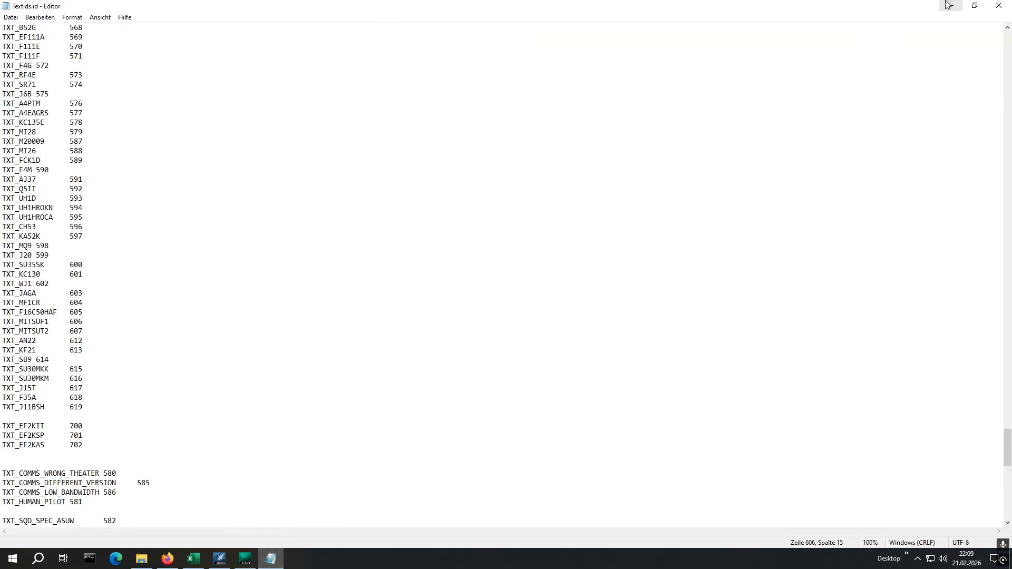
left_click(999, 5)
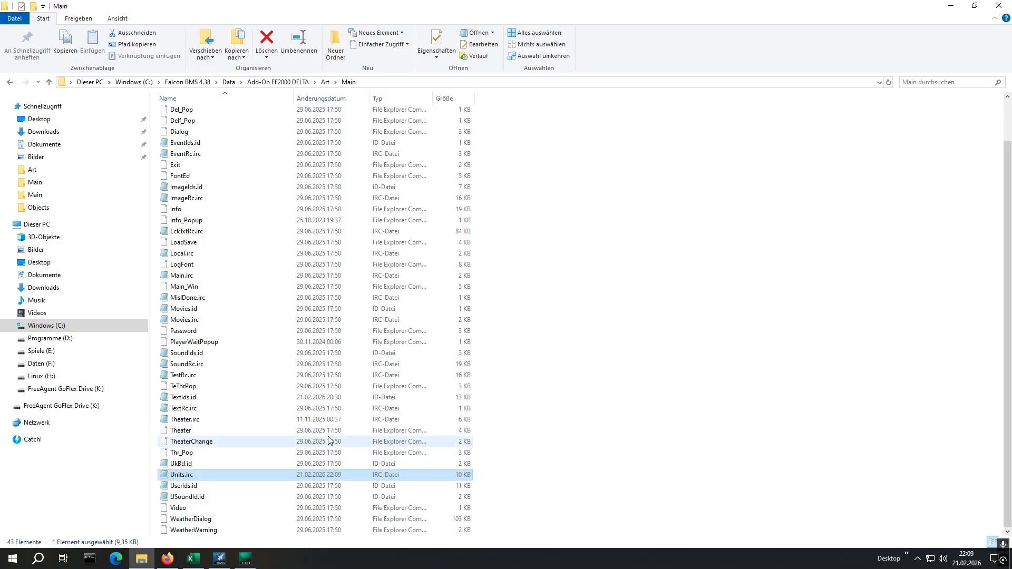
- Go to the Main folder inside Art\_FHD and locate its Units.irc file
left_click(325, 82)
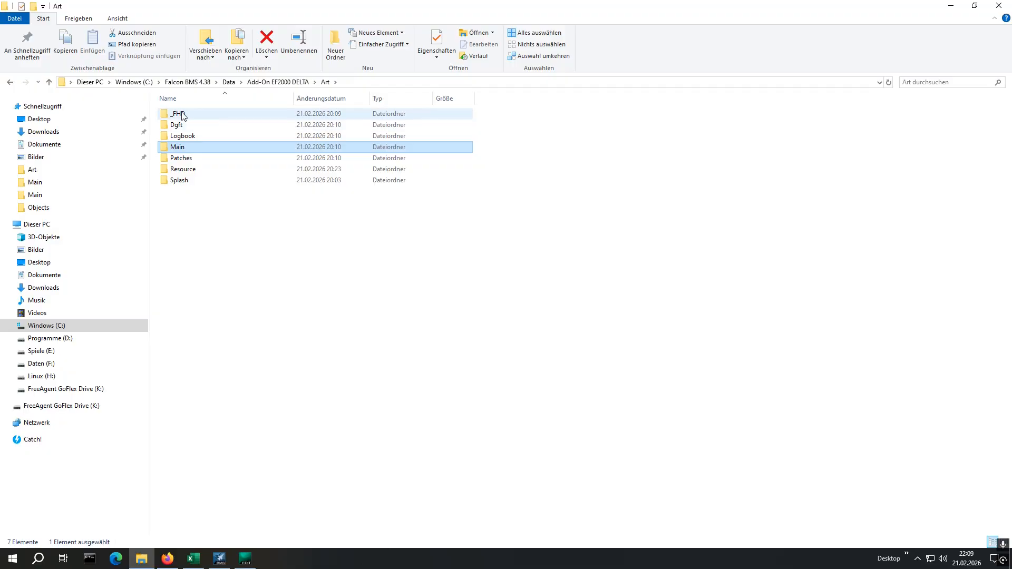
double_click(183, 115)
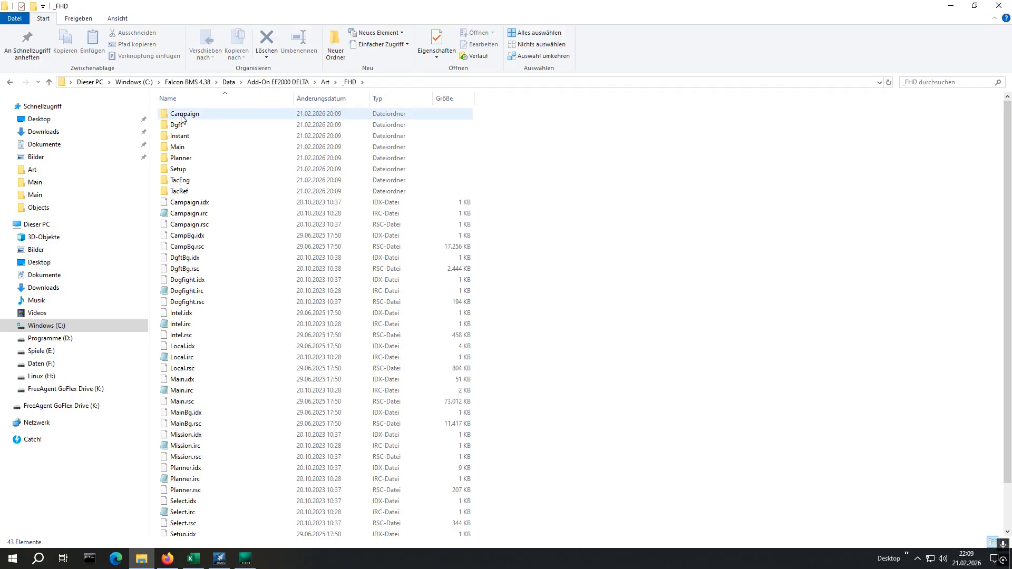
double_click(178, 147)
left_click(191, 281)
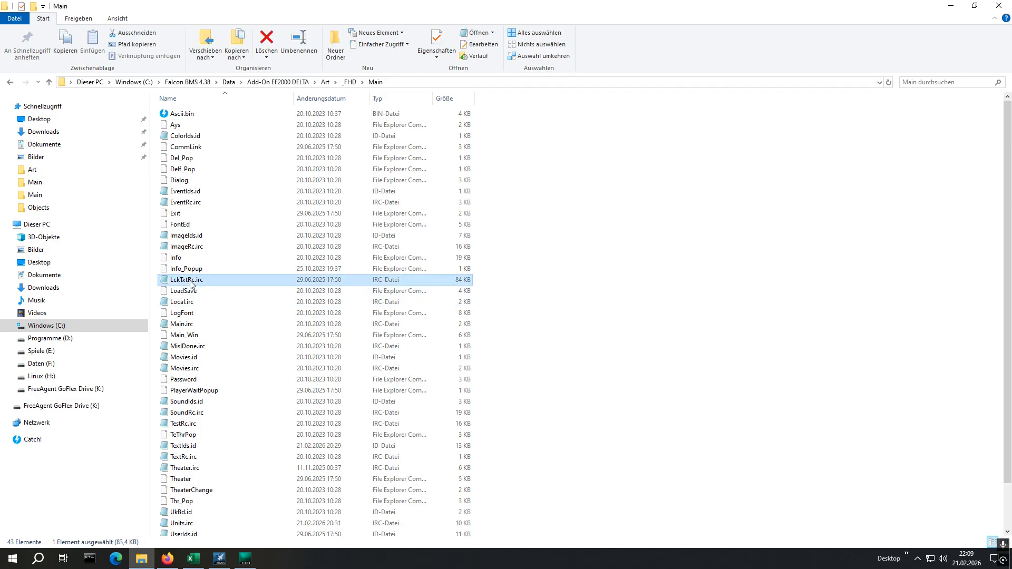
type("un")
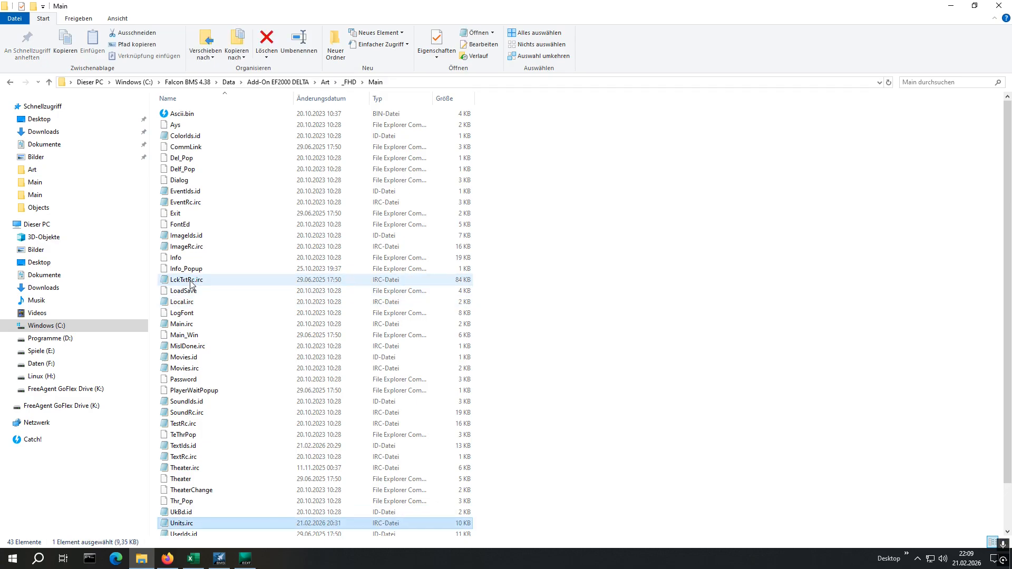
scroll(262, 495, "down", 2)
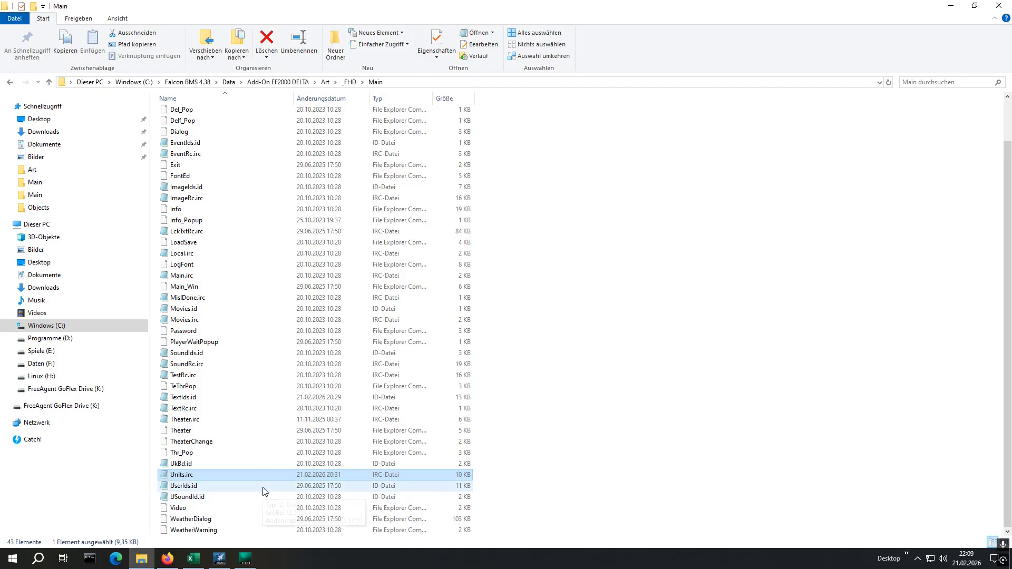
- Open the _FHD copy of Units.irc, check its EF2000 entries, and close it
double_click(182, 476)
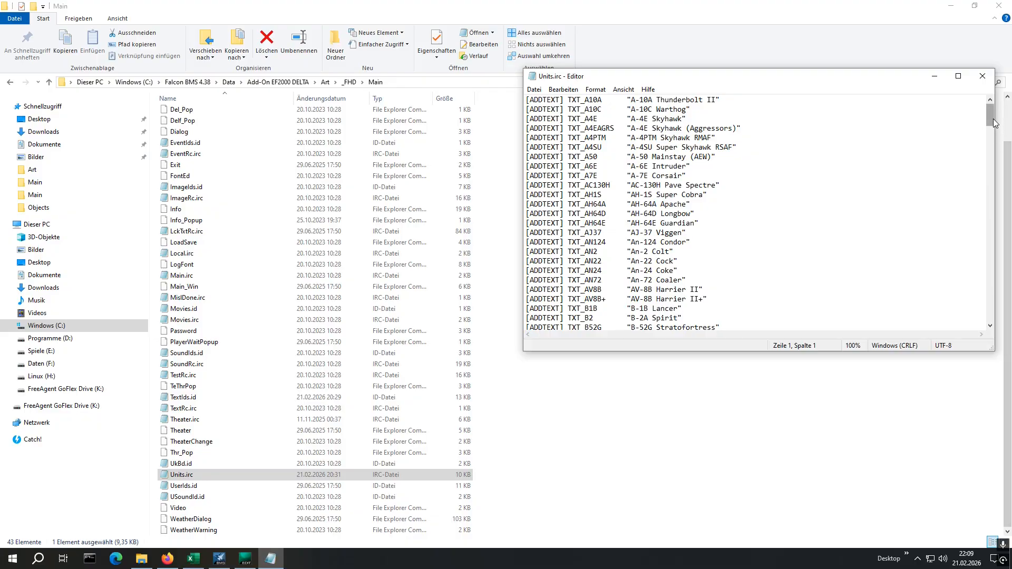
left_click_drag(994, 122, 978, 220)
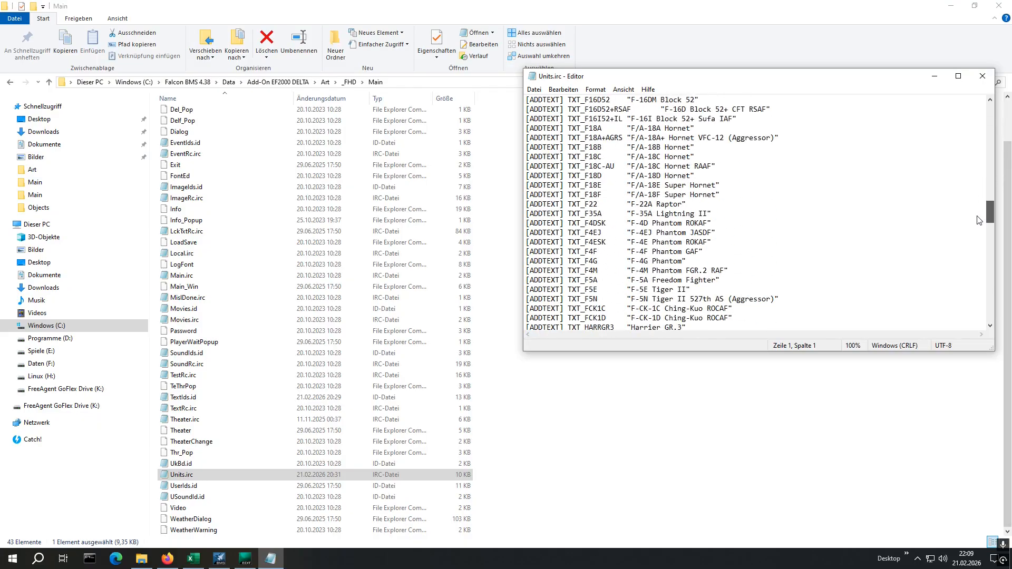
left_click_drag(977, 217, 967, 164)
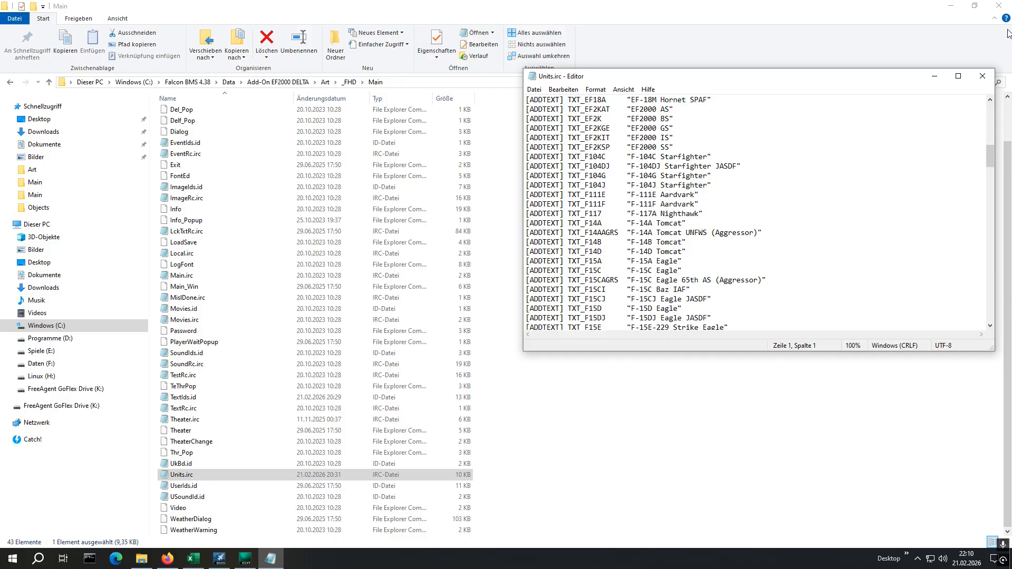
left_click(983, 76)
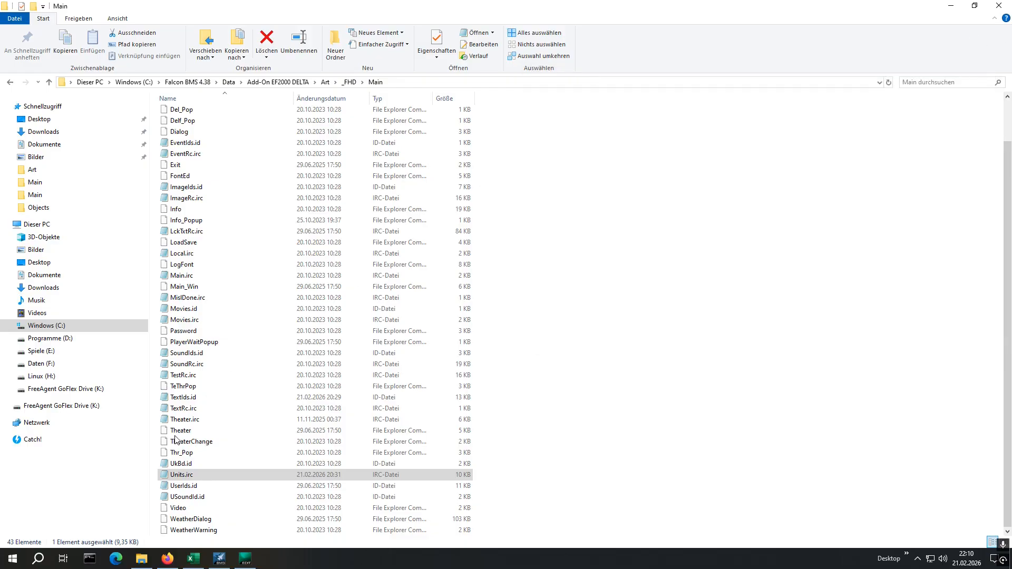
- Open TextIds.id in the _FHD Main folder, check its TXT_EF2K identifiers, and close it
key("t")
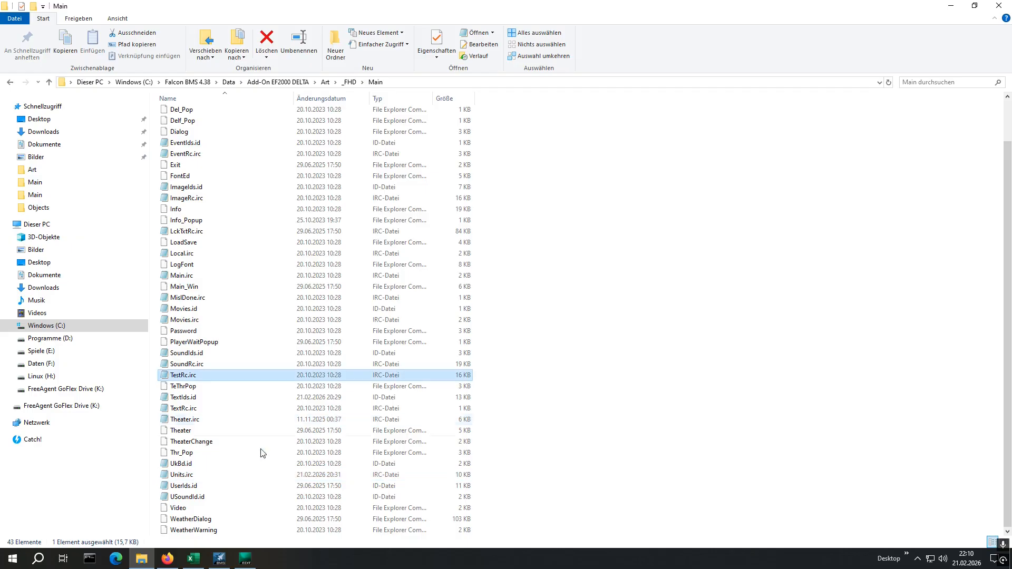
double_click(189, 399)
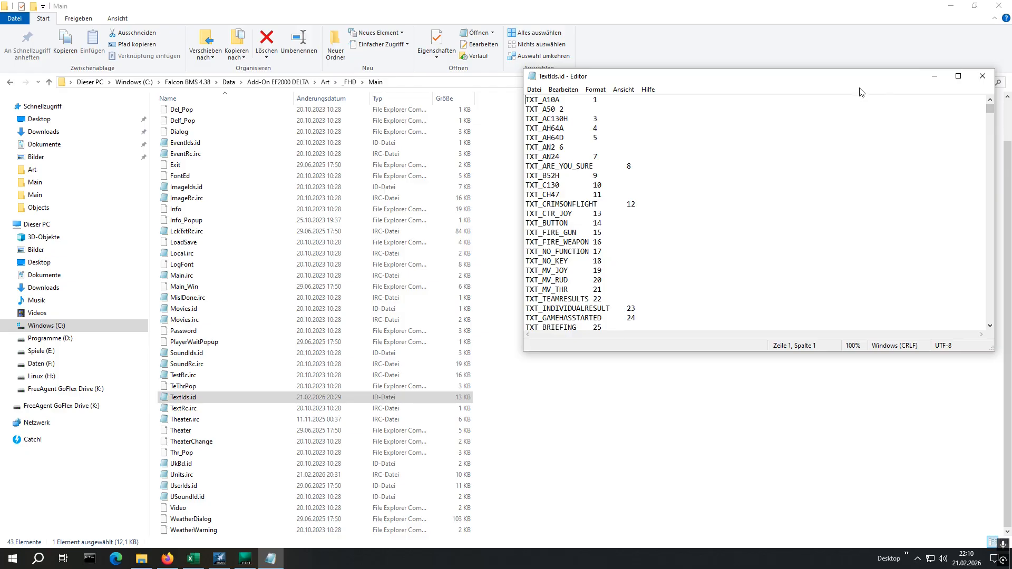
left_click_drag(990, 110, 974, 302)
left_click(607, 138)
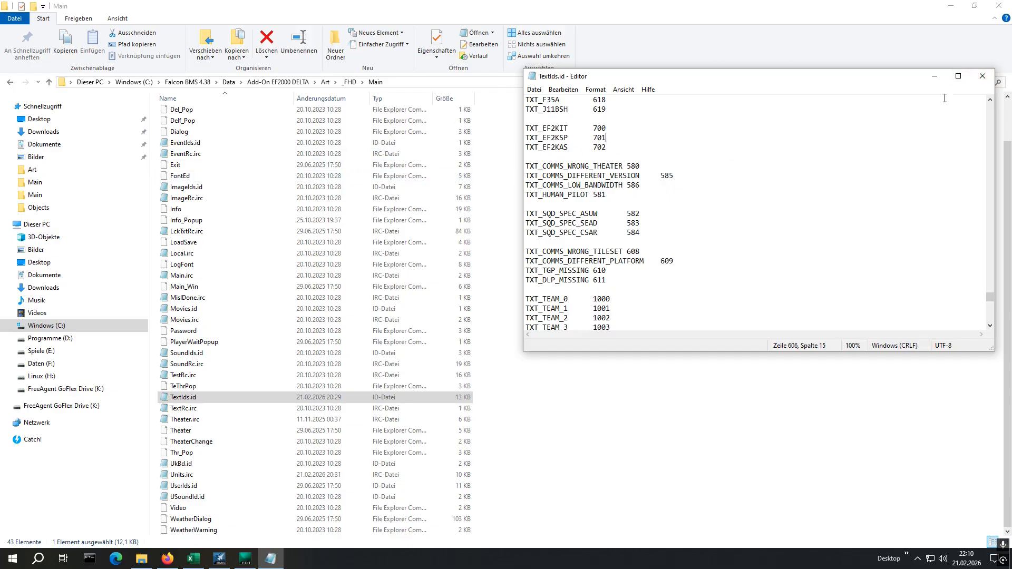
left_click(982, 77)
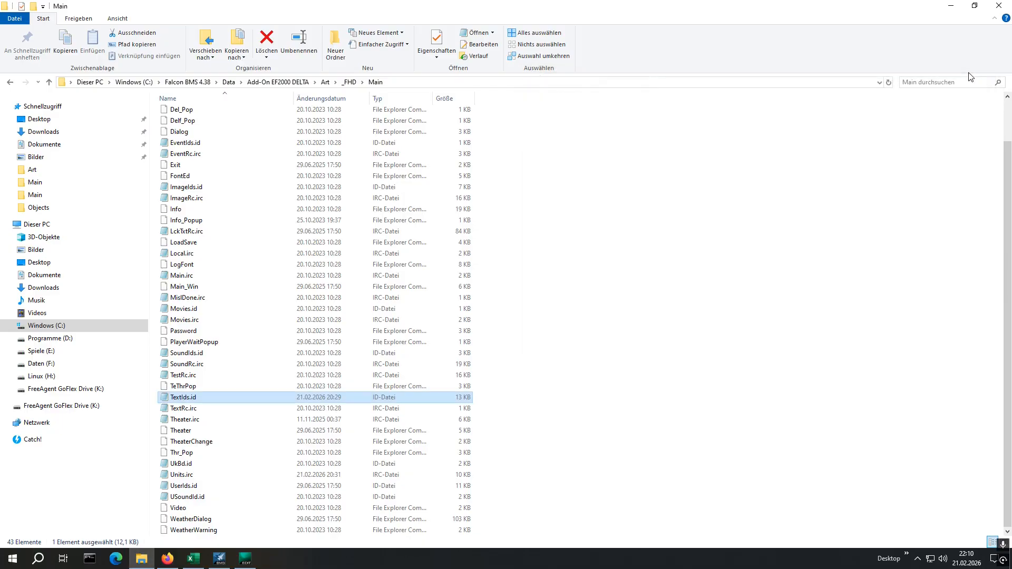
left_click(709, 361)
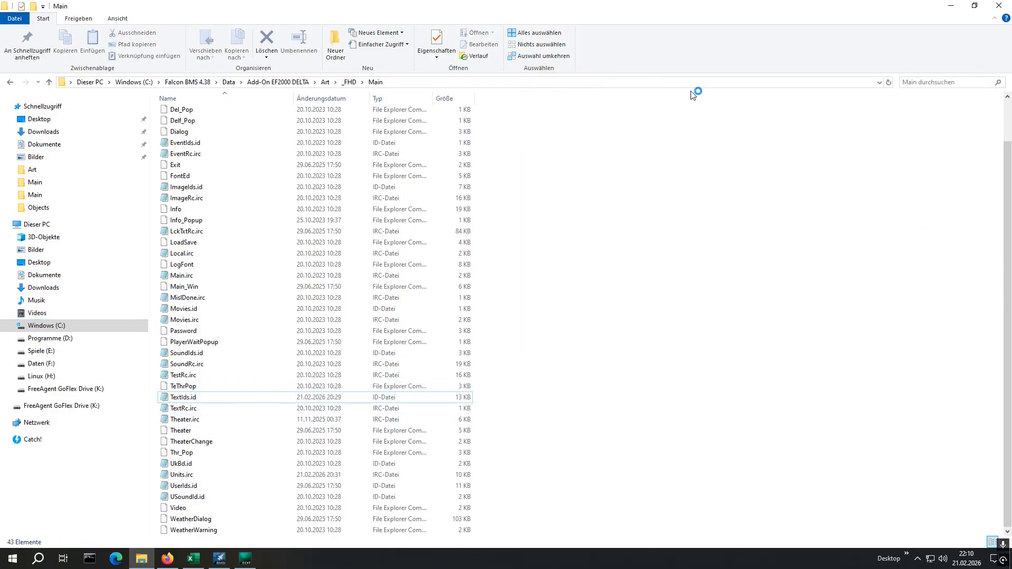
- Open UserIds.id from Art\_FHD\Dgft and place the cursor below the last DF_AC aircraft entry, DF_AC_F35A
left_click(350, 82)
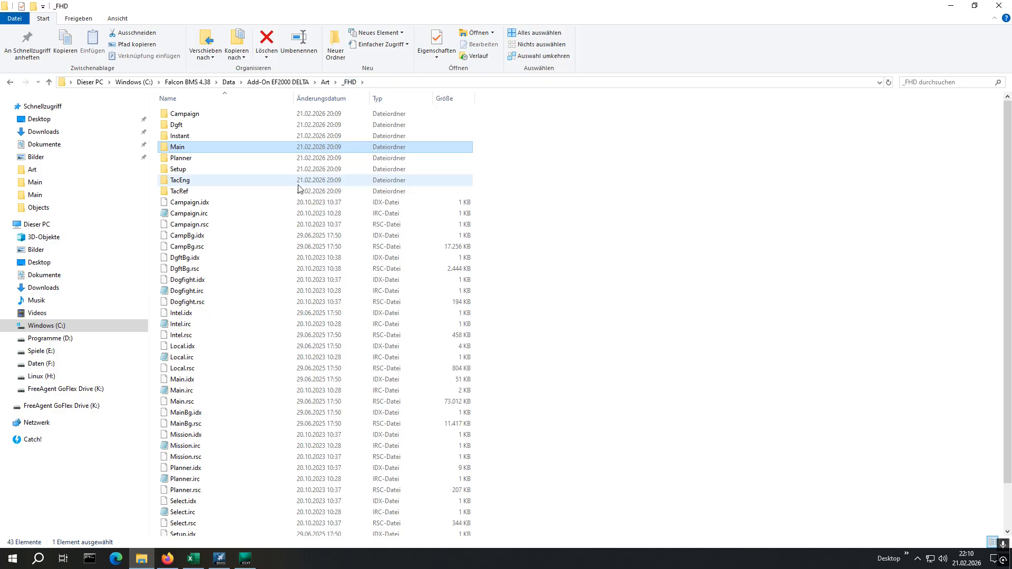
left_click(182, 125)
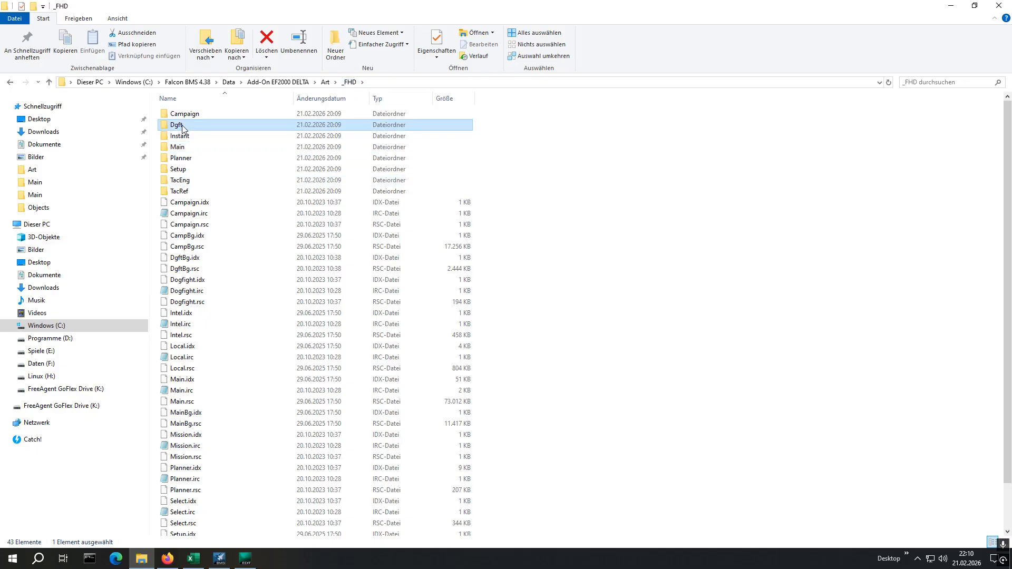
double_click(181, 125)
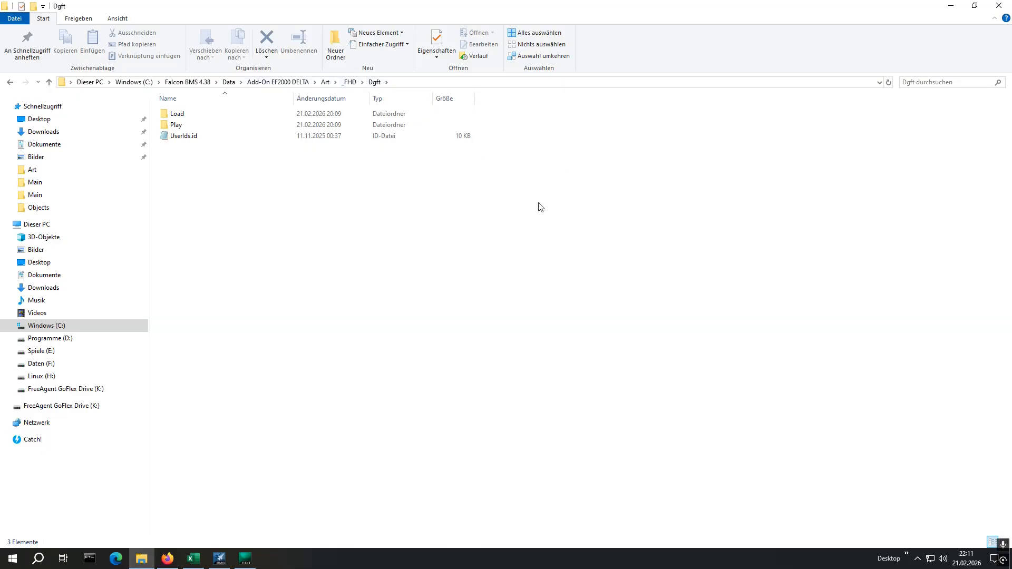
double_click(174, 140)
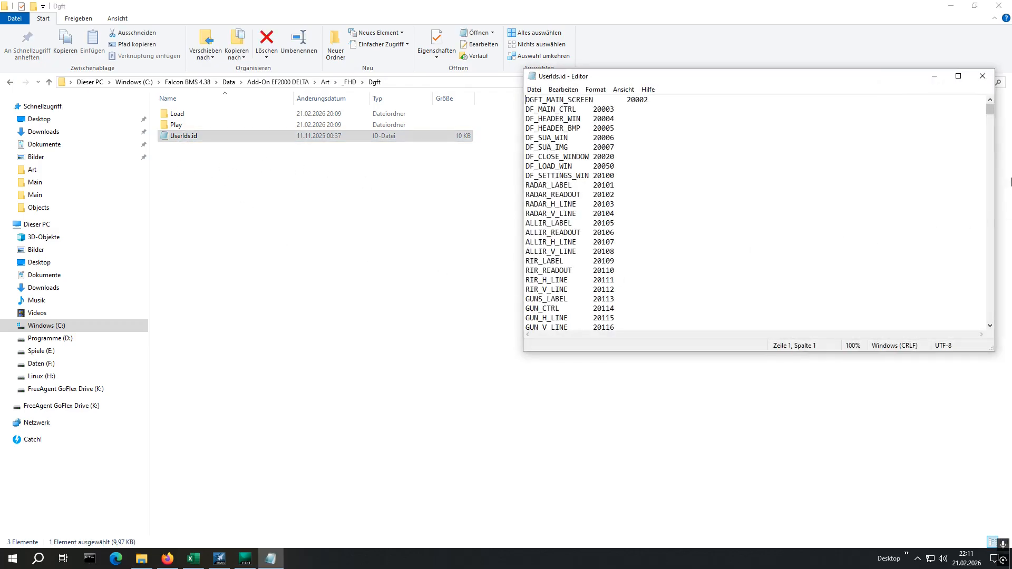
left_click_drag(991, 110, 970, 286)
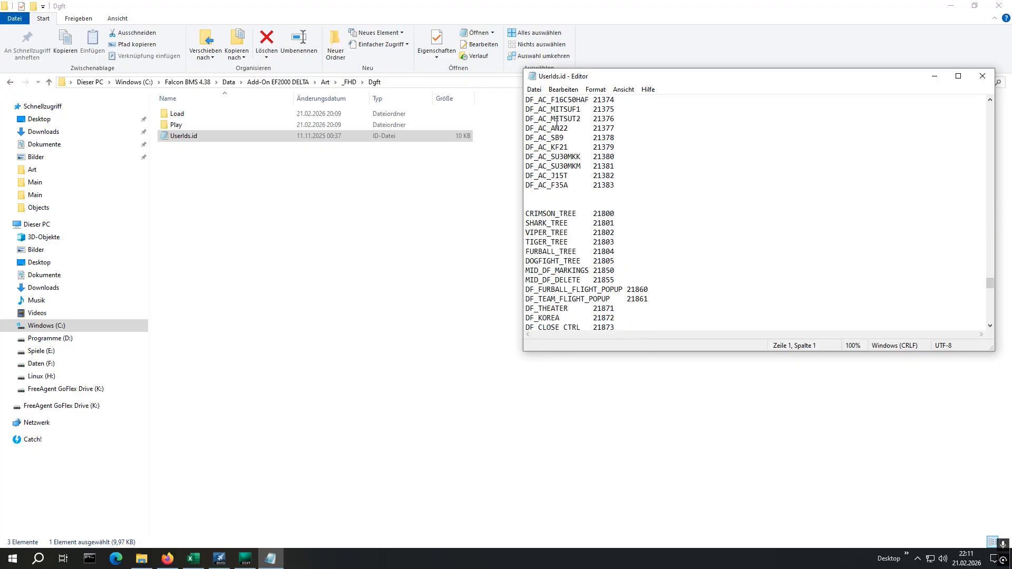
left_click(632, 184)
scroll(638, 201, "up", 2)
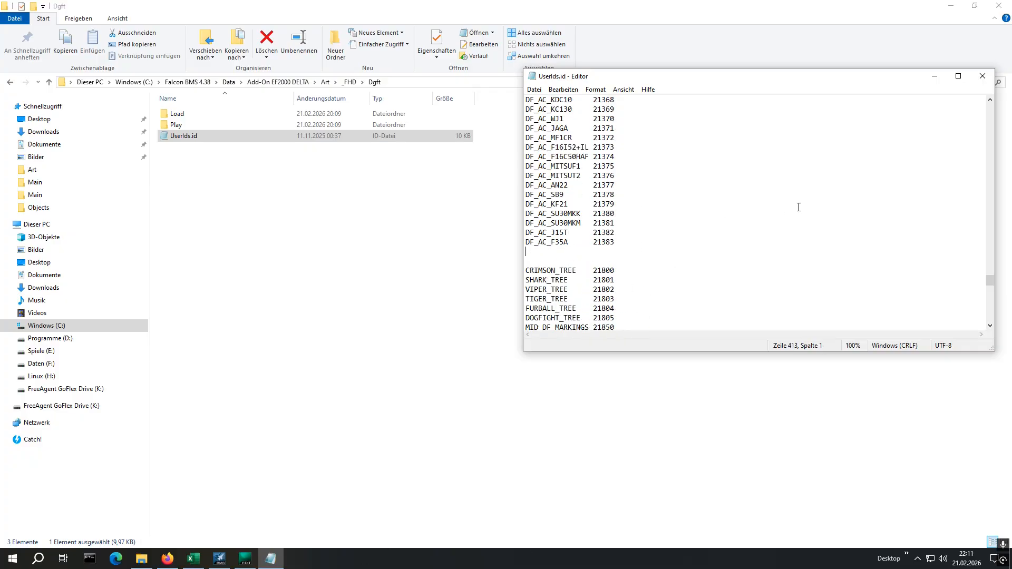
scroll(826, 220, "up", 4)
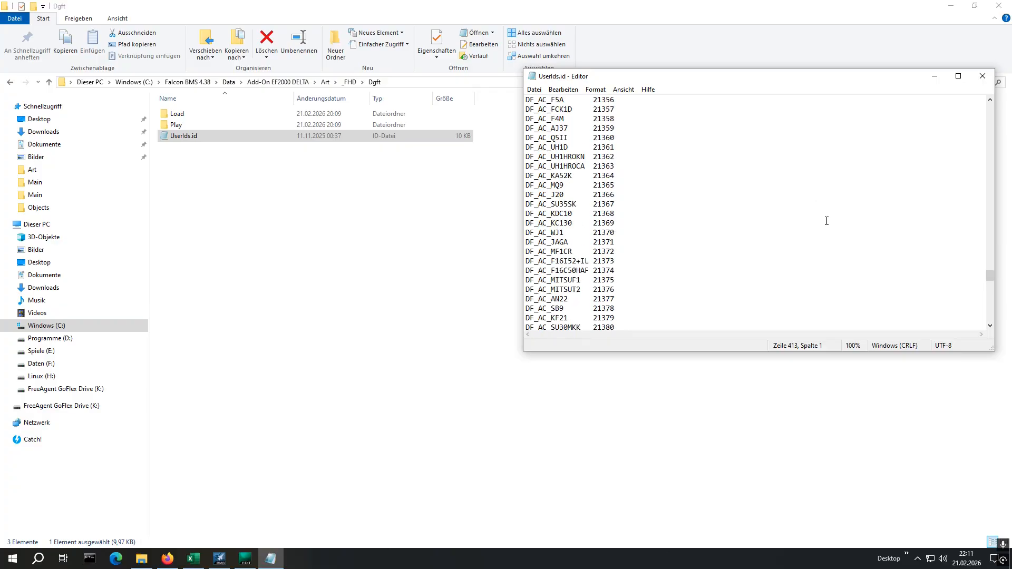
scroll(826, 221, "down", 4)
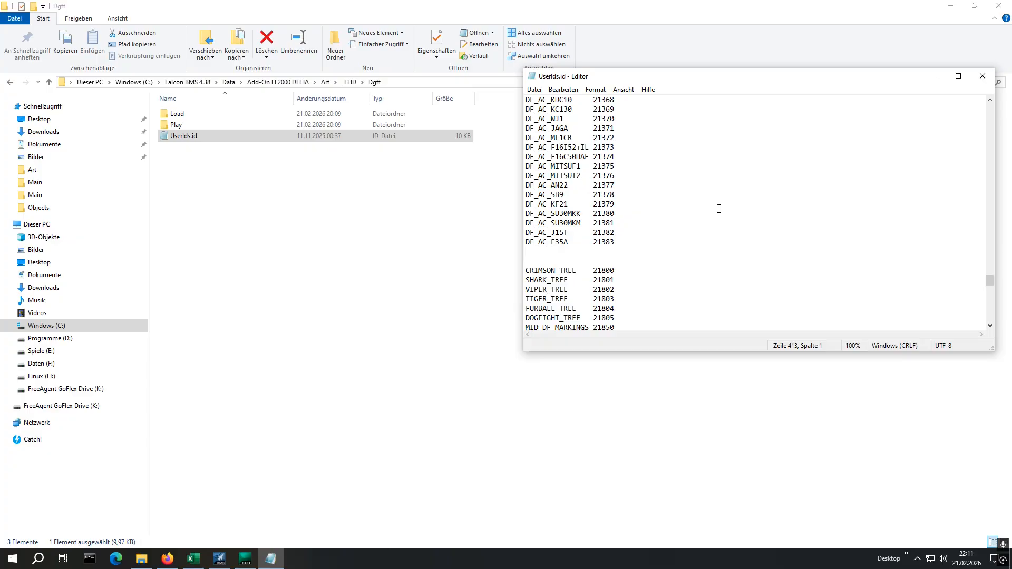
- Add the entry DF_AC_EF2KIT with ID 21500 on its own line, separated from the DF_AC list by a blank line
key("Return")
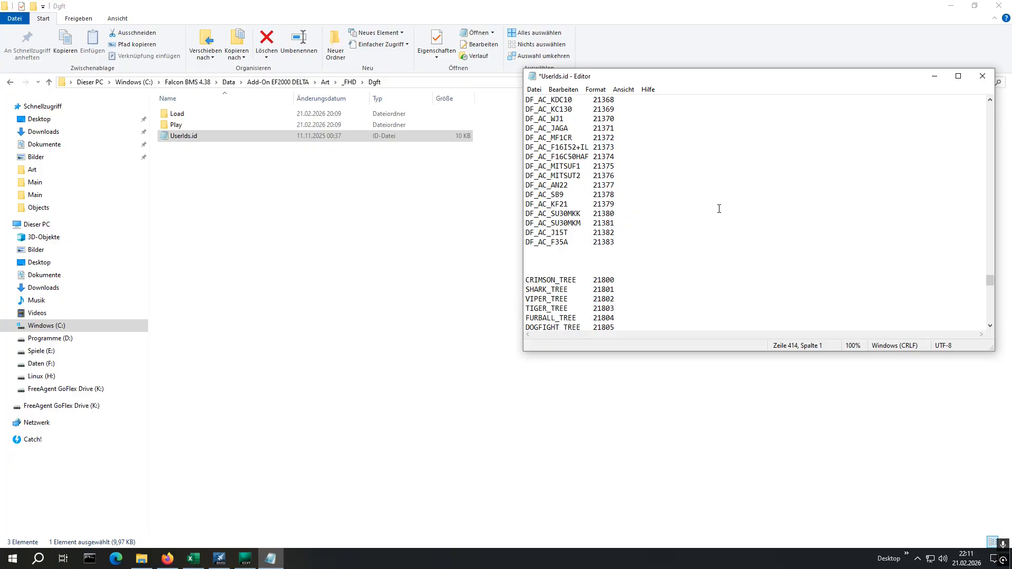
type("DF_AC_EF2KIT")
key("shift+Home")
key("End")
type("b")
type("21")
type("500")
- Duplicate the DF_AC_EF2KIT line below itself and change the copy to DF_AC_EF2KSP with ID 21501
key("shift+Home")
key("ctrl+c")
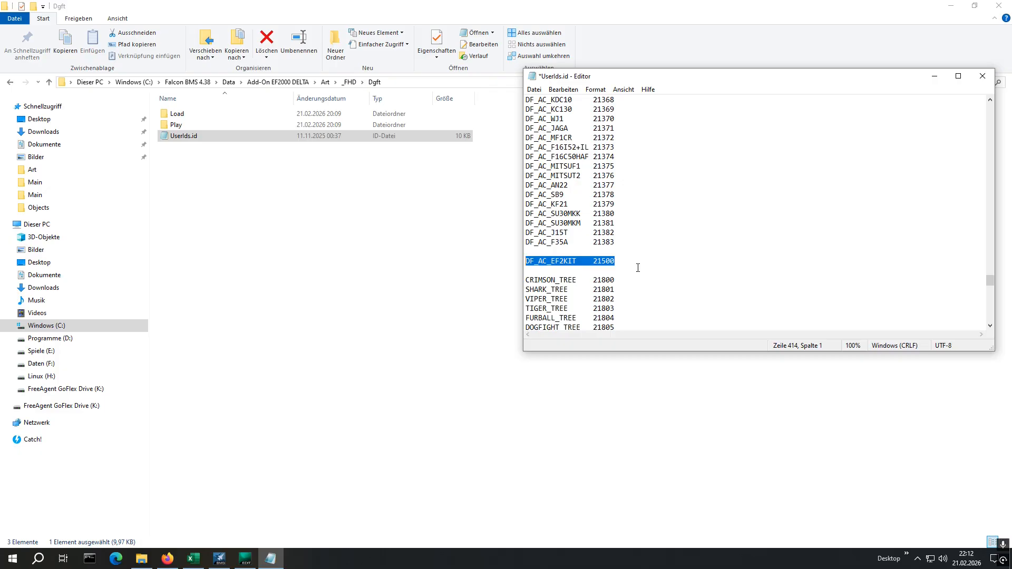
key("End")
key("Return")
key("ctrl+v")
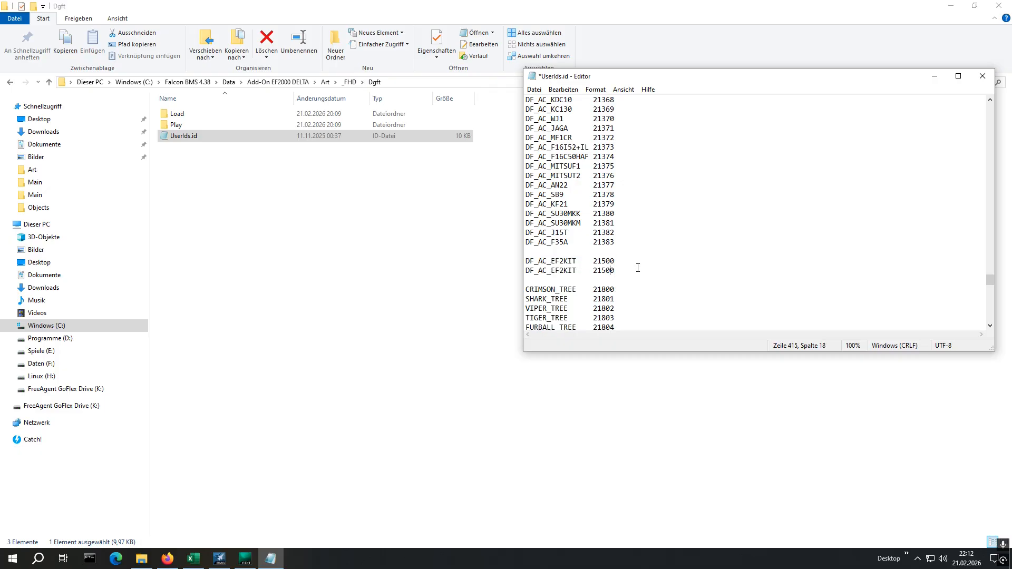
key("BackSpace")
key("BackSpace")
type("SP")
key("BackSpace")
type("1")
- Add another copy of the copied line as a third entry and change it to DF_AC_EF2KAT with ID 21502
key("Return")
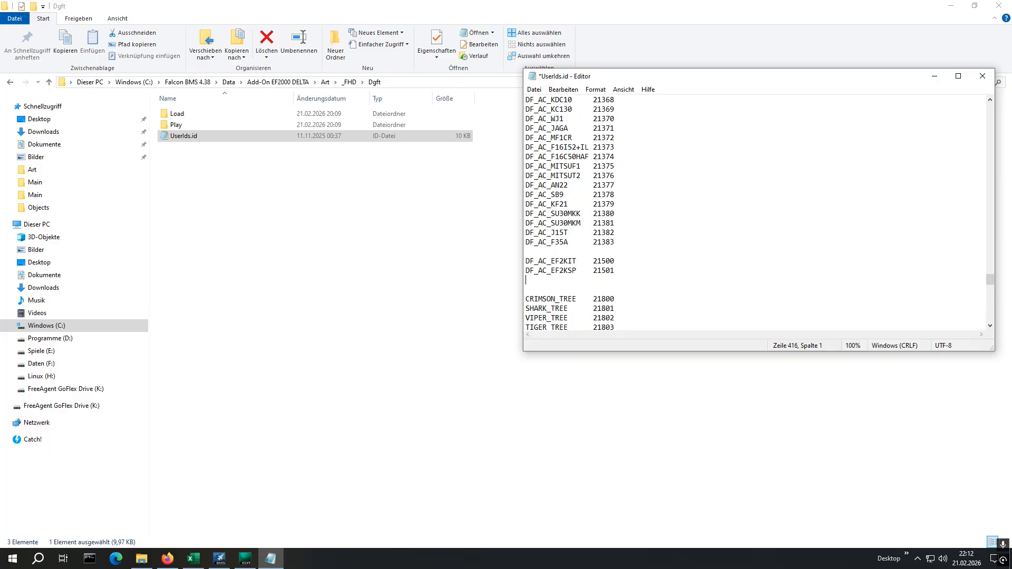
key("ctrl+v")
key("BackSpace")
key("BackSpace")
type("AS")
key("BackSpace")
type("T")
- Save UserIds.id, review the three new EF2K lines, and close the file
left_click(534, 89)
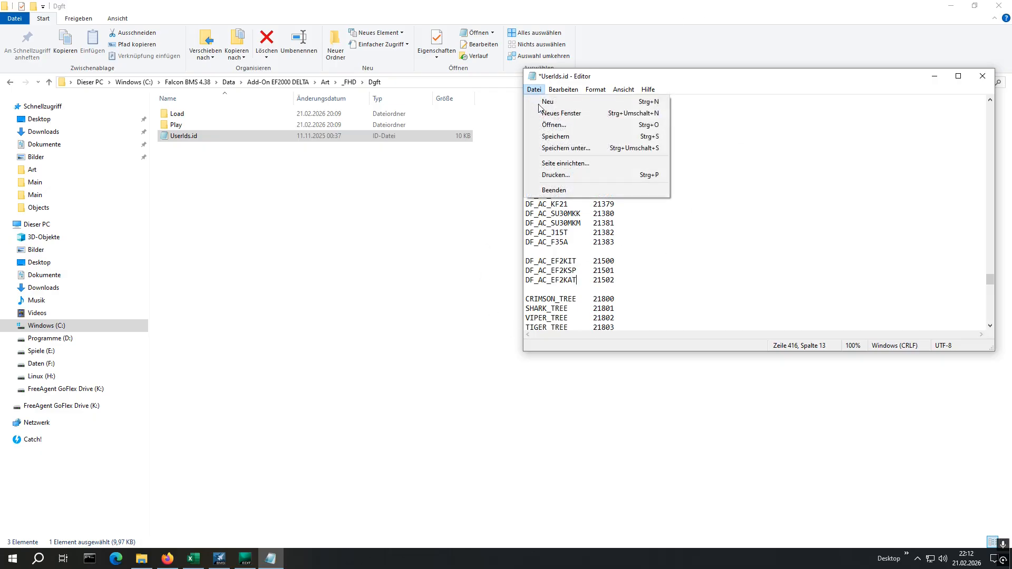
left_click(569, 138)
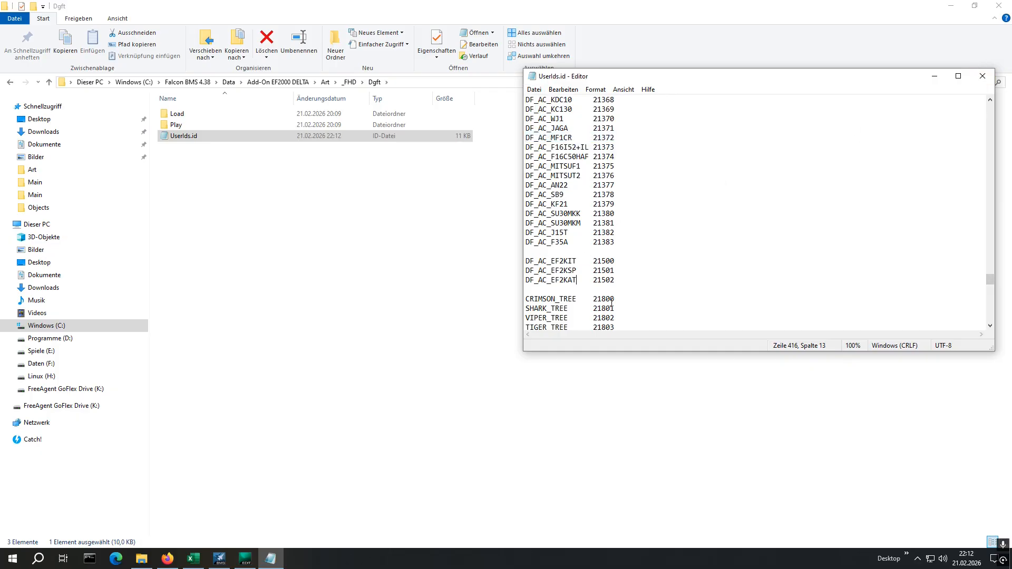
left_click_drag(623, 281, 516, 265)
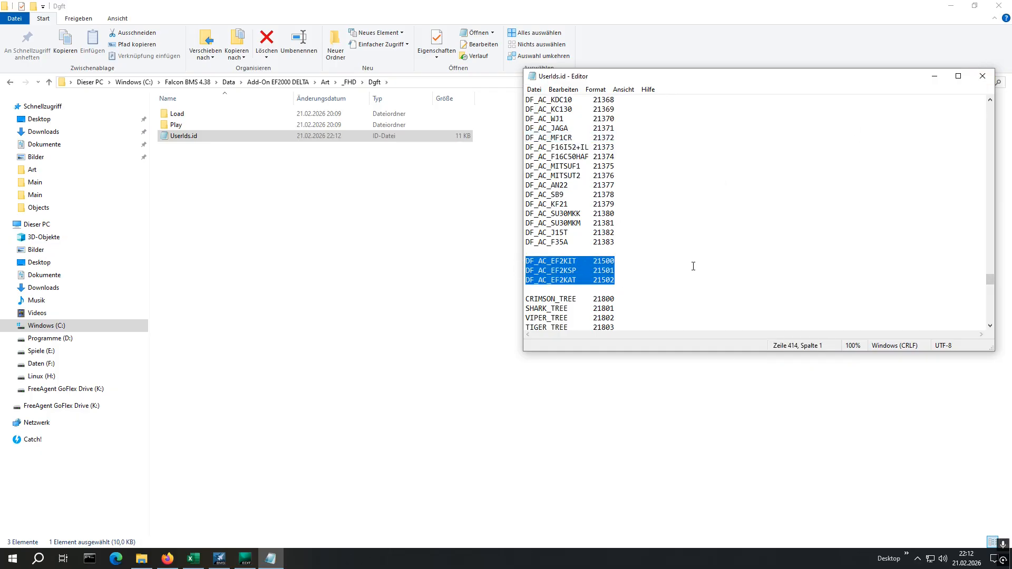
left_click(984, 76)
left_click(330, 243)
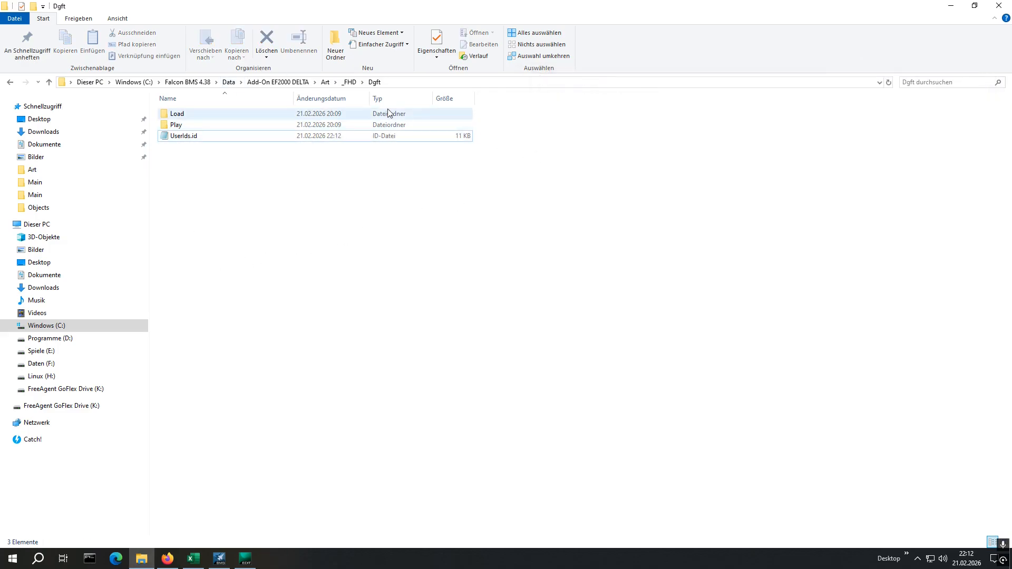
- Open UserIds.id from Art\Dgft, check its DF_AC_EF2K entries, and close it
left_click(325, 82)
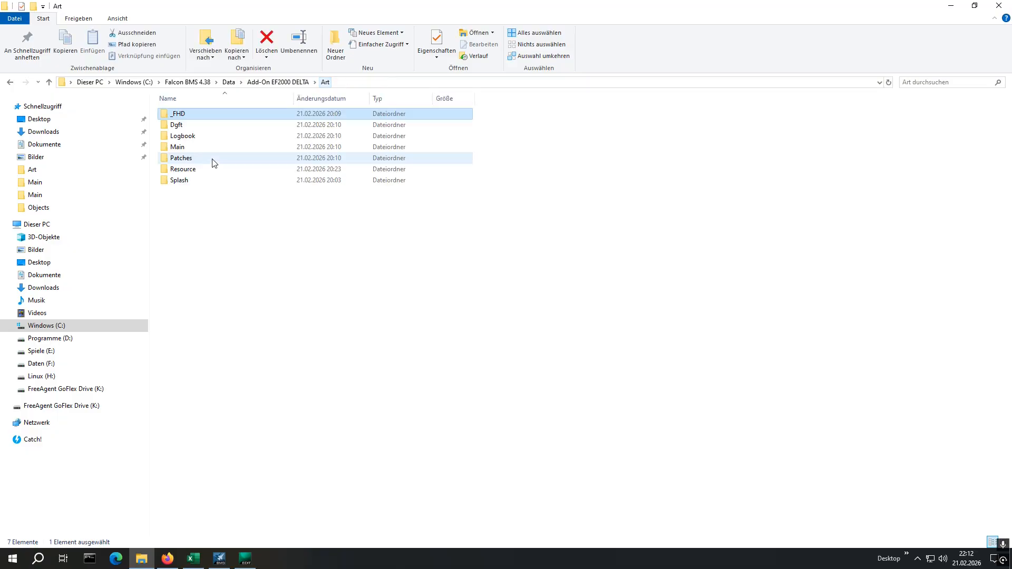
double_click(176, 125)
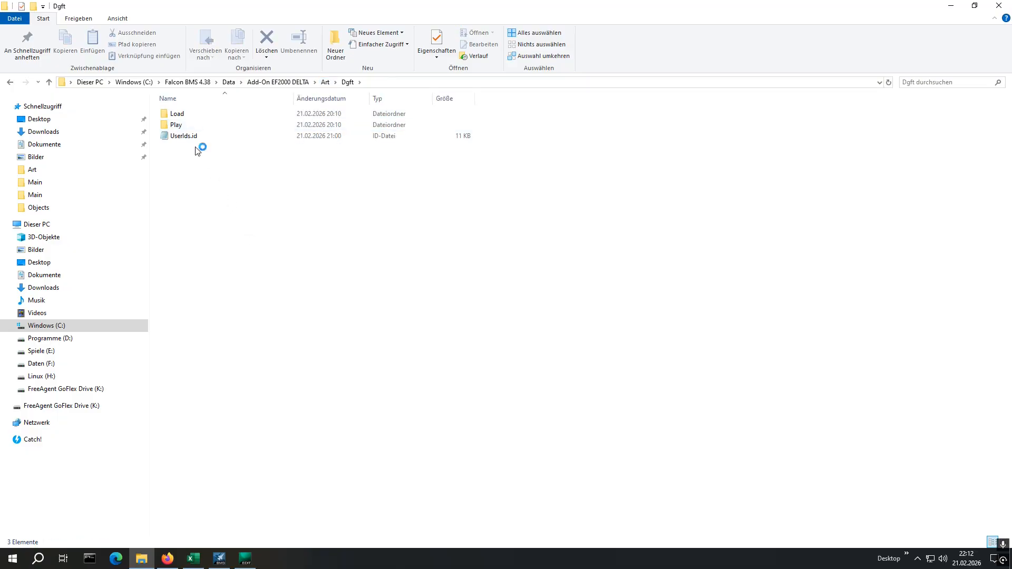
double_click(184, 136)
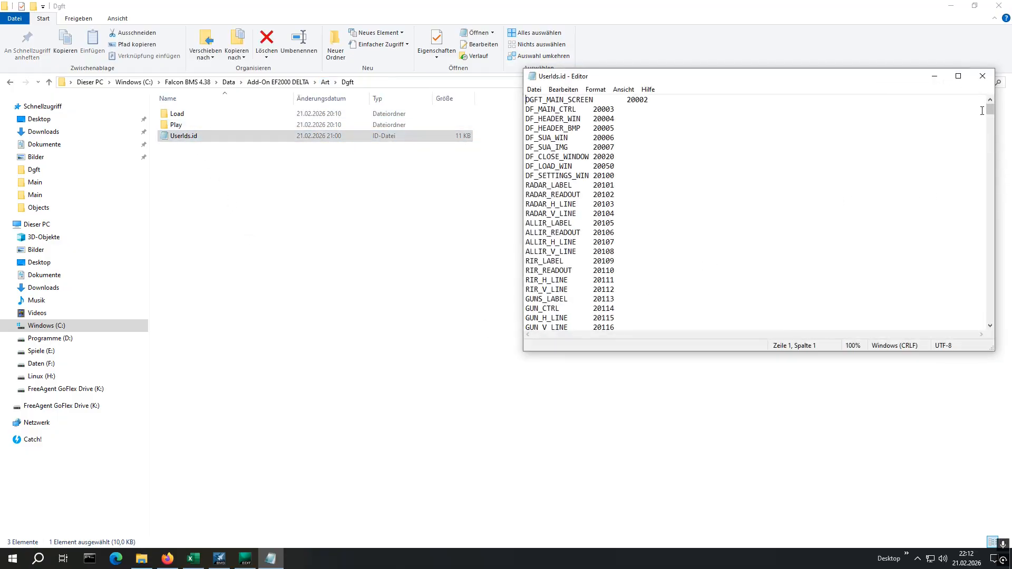
left_click_drag(990, 110, 1005, 284)
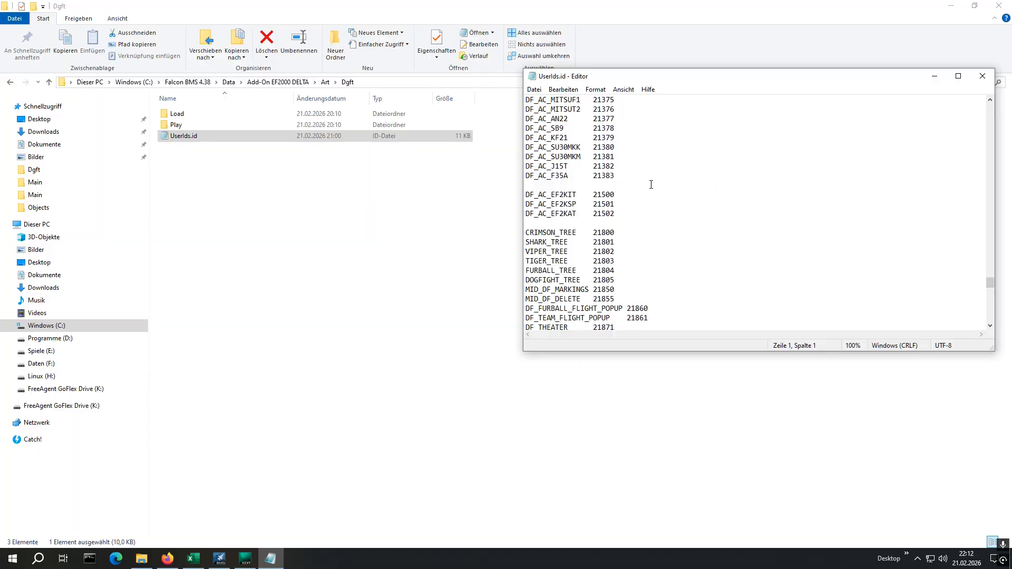
left_click(982, 75)
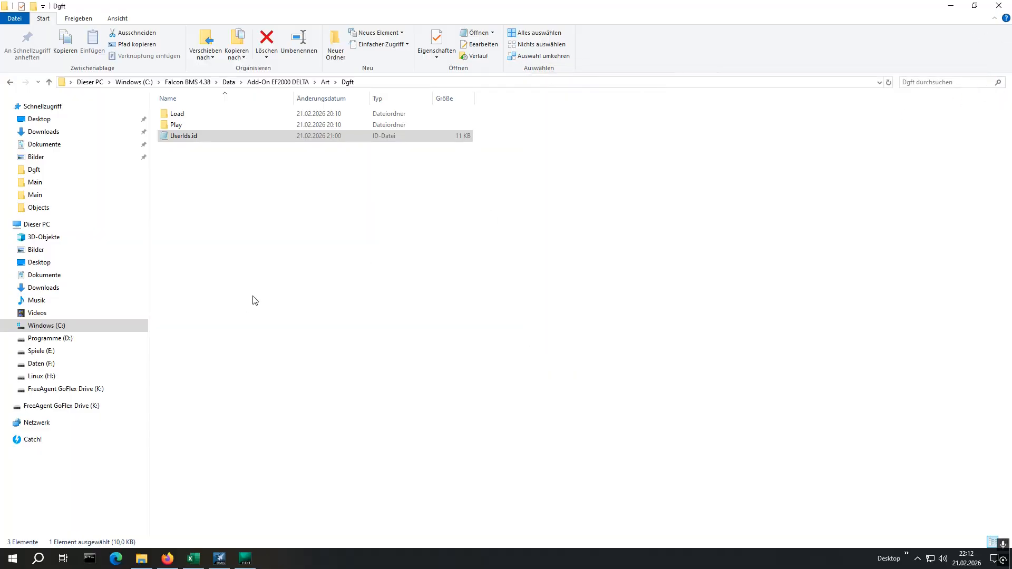
left_click(361, 255)
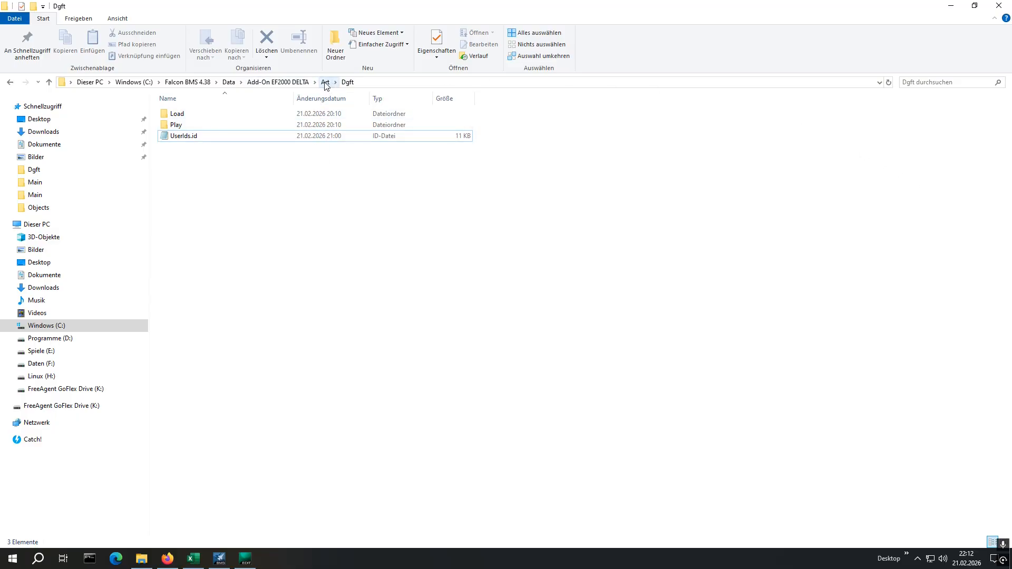
- Go to the Campaign folder of Add-On EF2000 DELTA and open TePlanes.lst
left_click(291, 82)
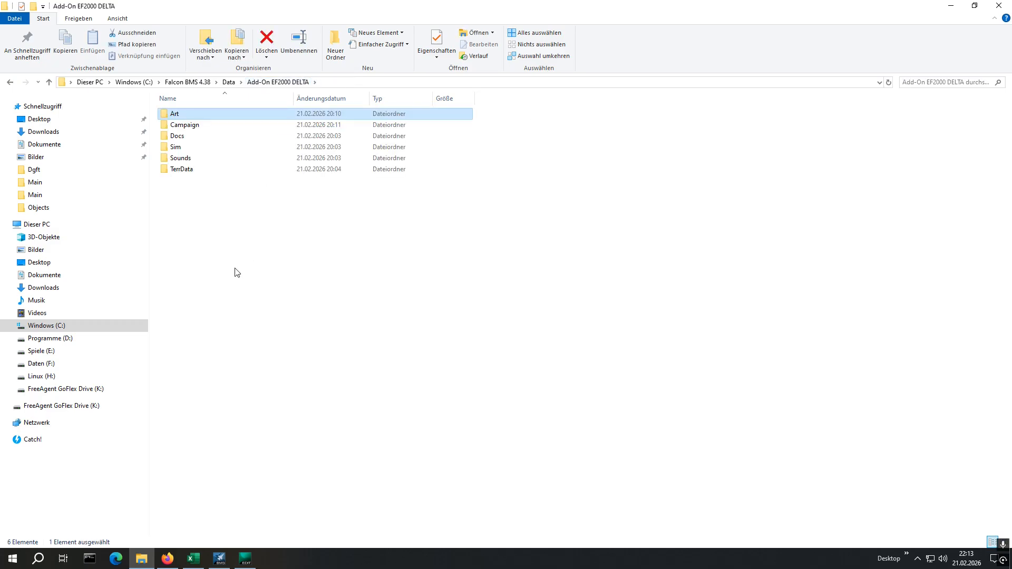
double_click(195, 128)
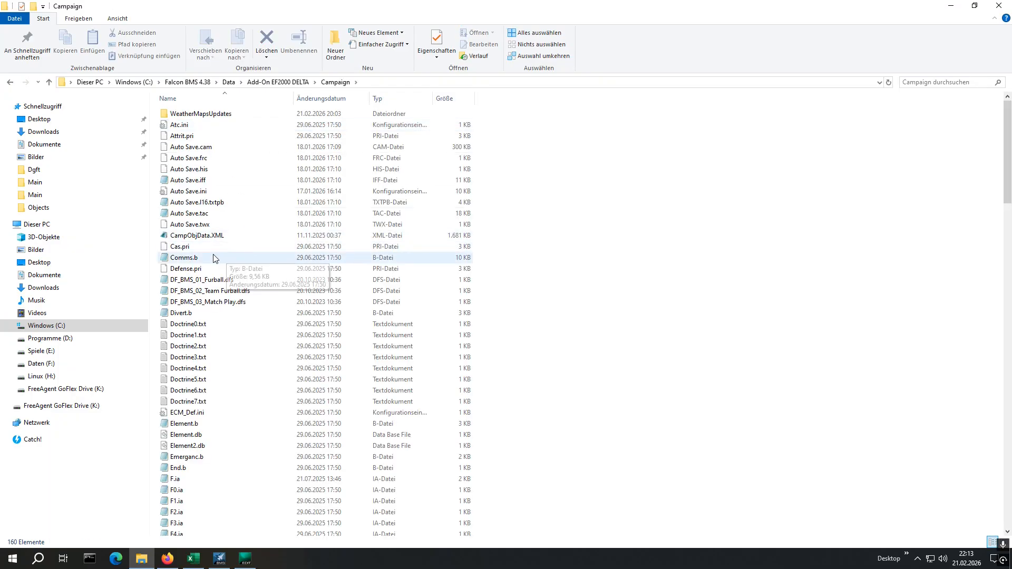
left_click(187, 260)
type("te")
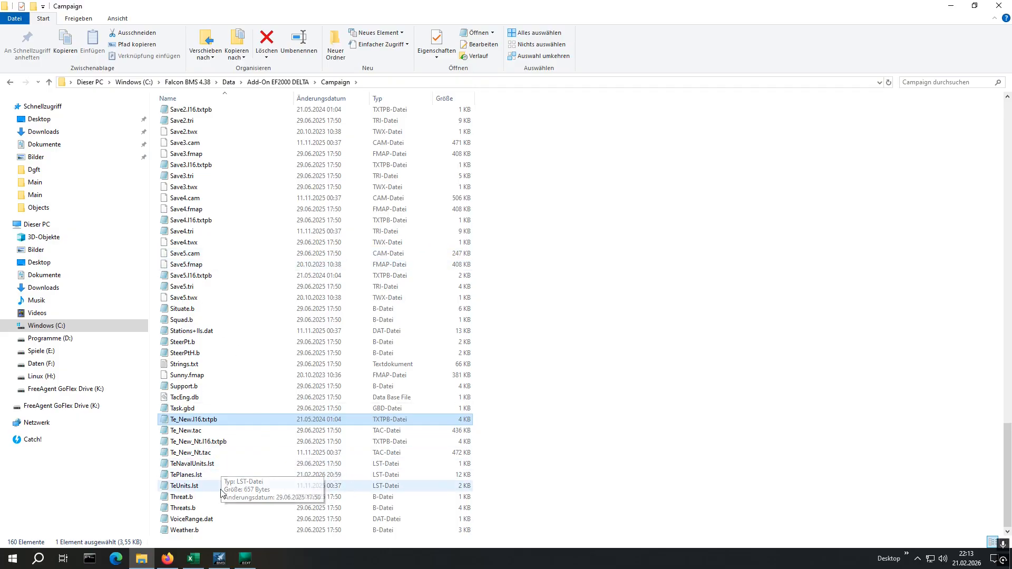
double_click(199, 477)
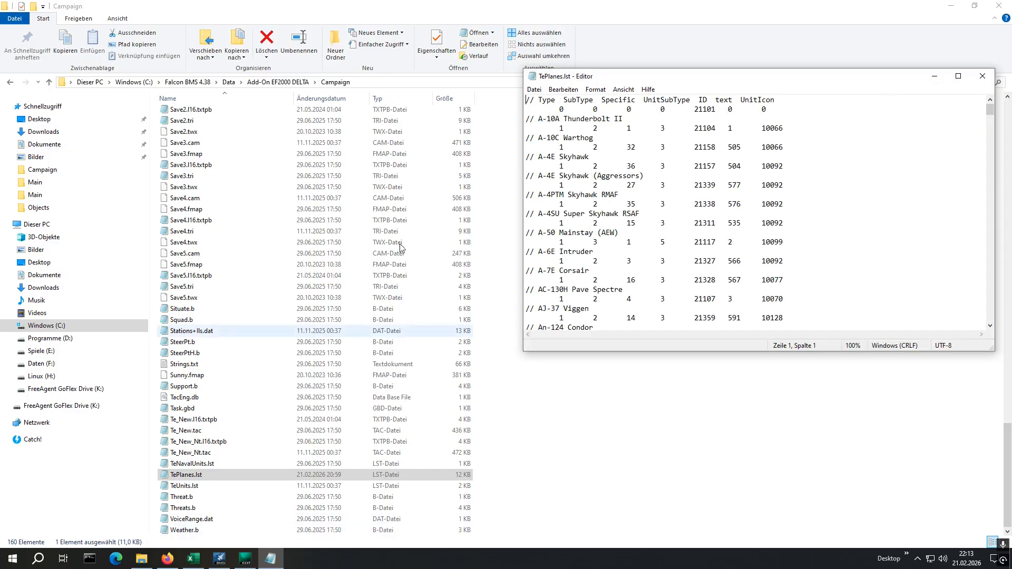
- Duplicate the two-line EF2000 IS entry in TePlanes.lst directly below the original
left_click(957, 76)
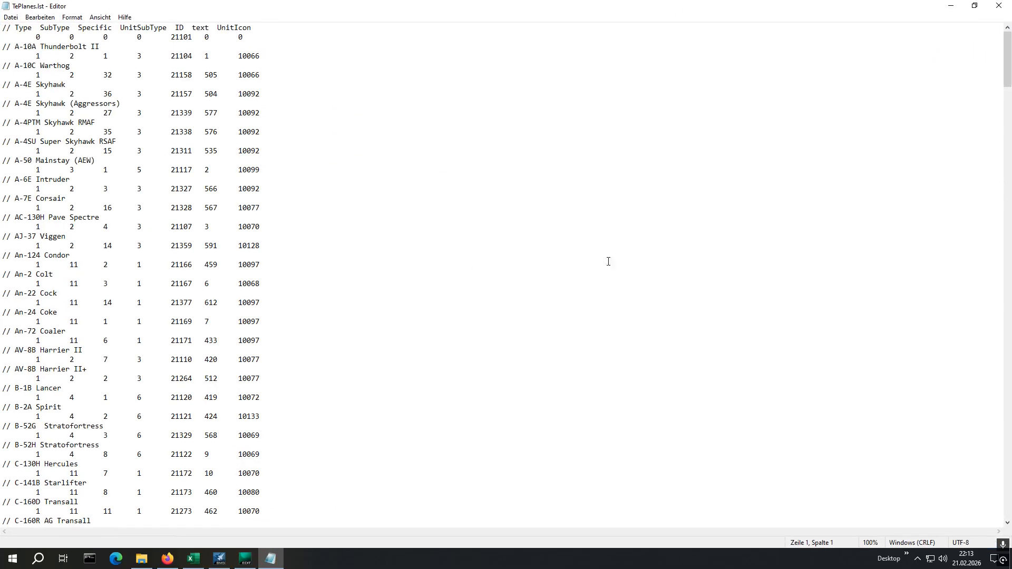
scroll(297, 252, "down", 15)
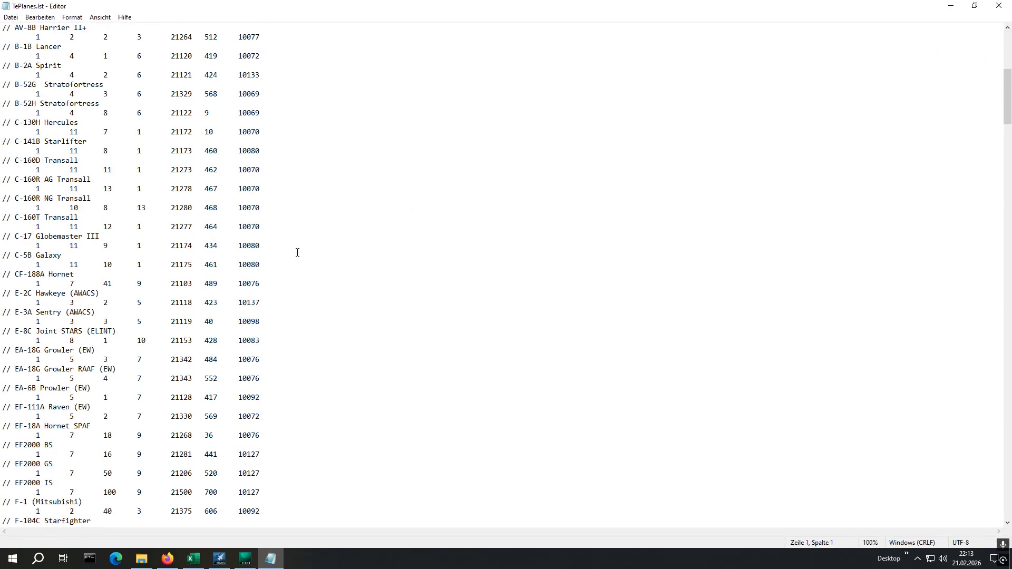
scroll(320, 249, "down", 3)
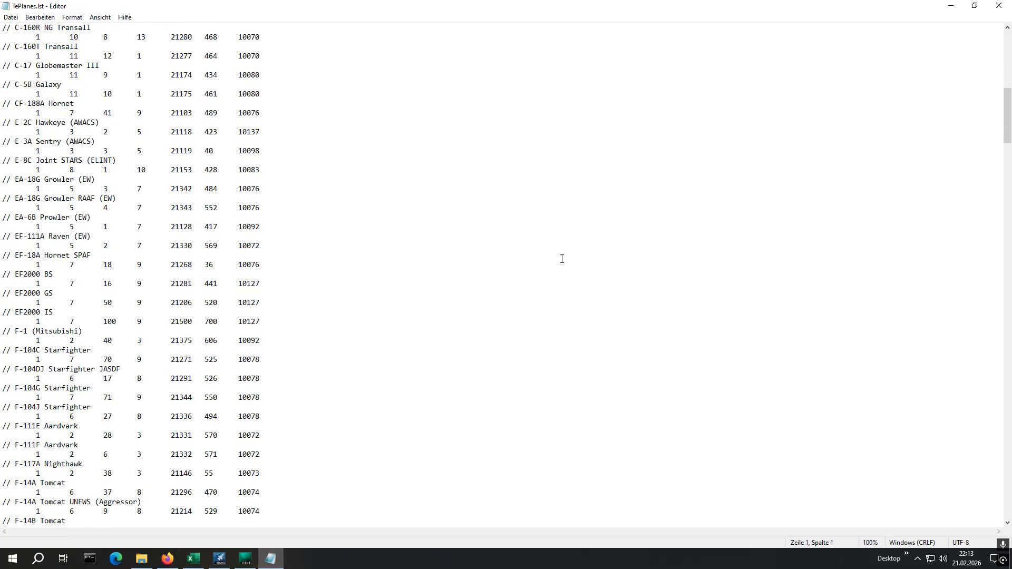
left_click(2, 315)
key("shift+End")
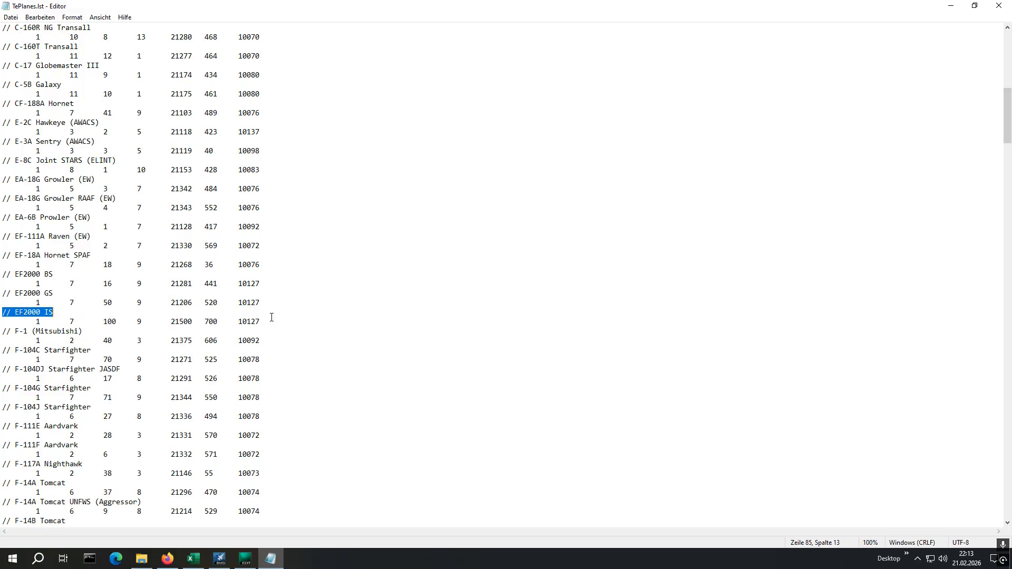
key("shift+Down")
key("shift+End")
key("ctrl+c")
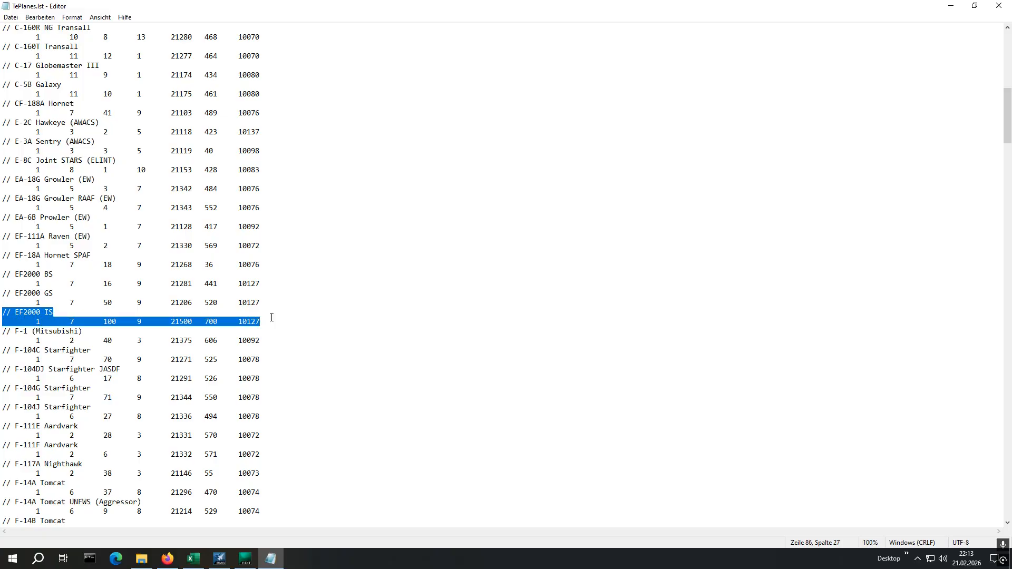
left_click(271, 317)
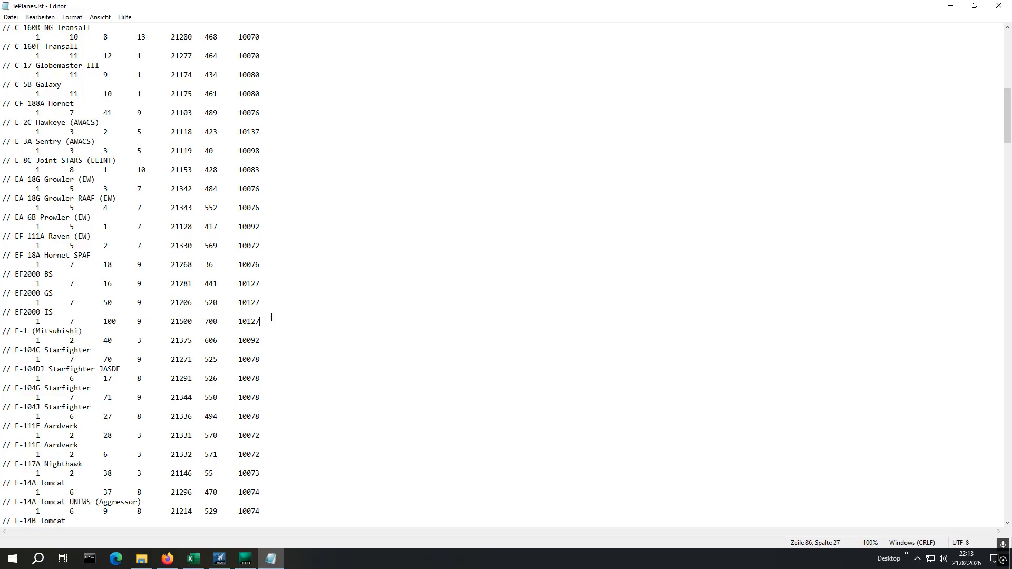
key("Return")
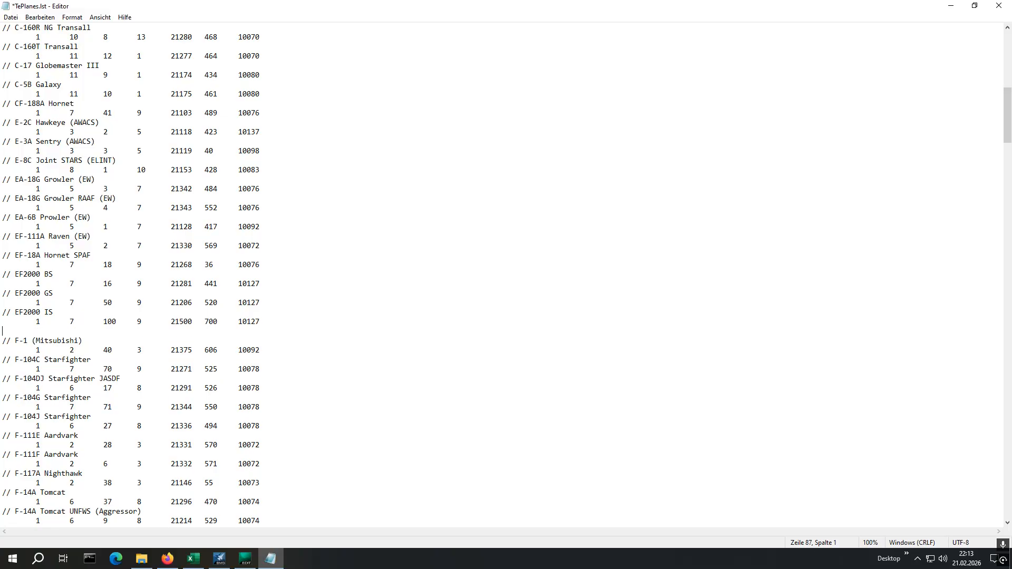
key("ctrl+v")
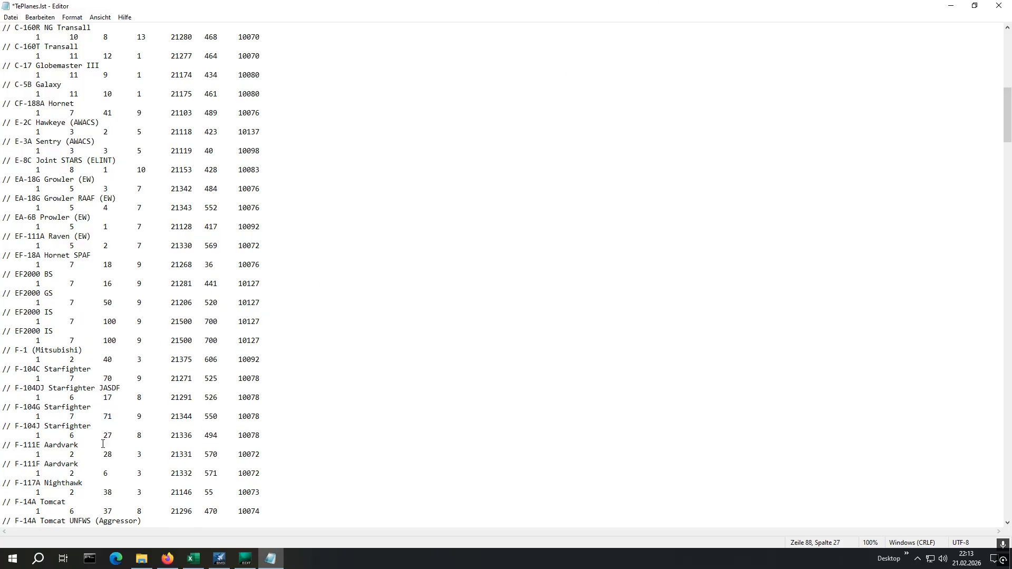
- Rename the comment line of the duplicated entry to EF2000 SS and return to the column headings of the list
double_click(47, 330)
type("SS")
left_click(37, 379)
left_click_drag(1007, 105, 1007, 27)
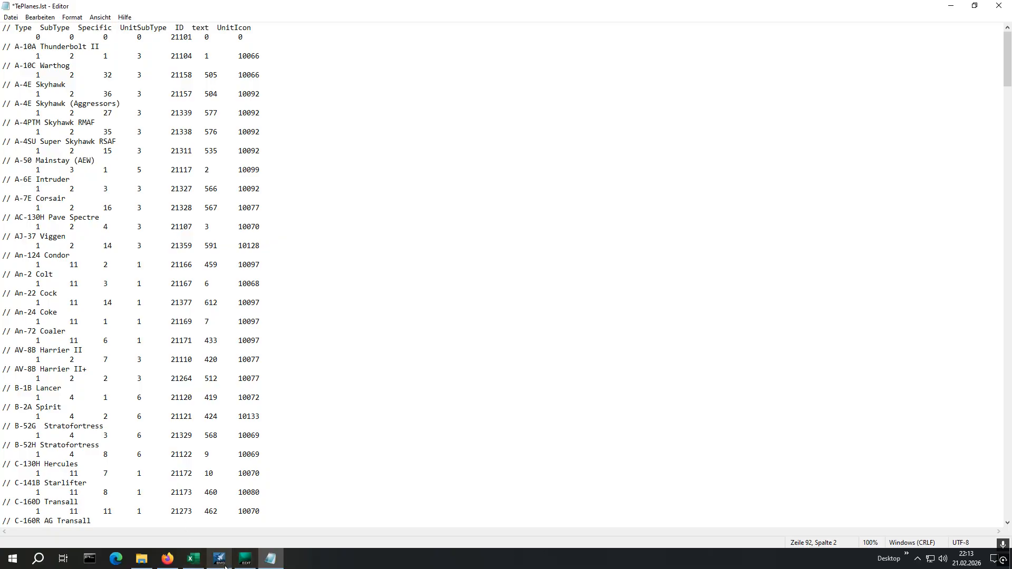
- Switch to Falcon BMS Editor, sort the aircraft vehicles by name from A to Z, and open the EF2000 SS record
left_click(245, 560)
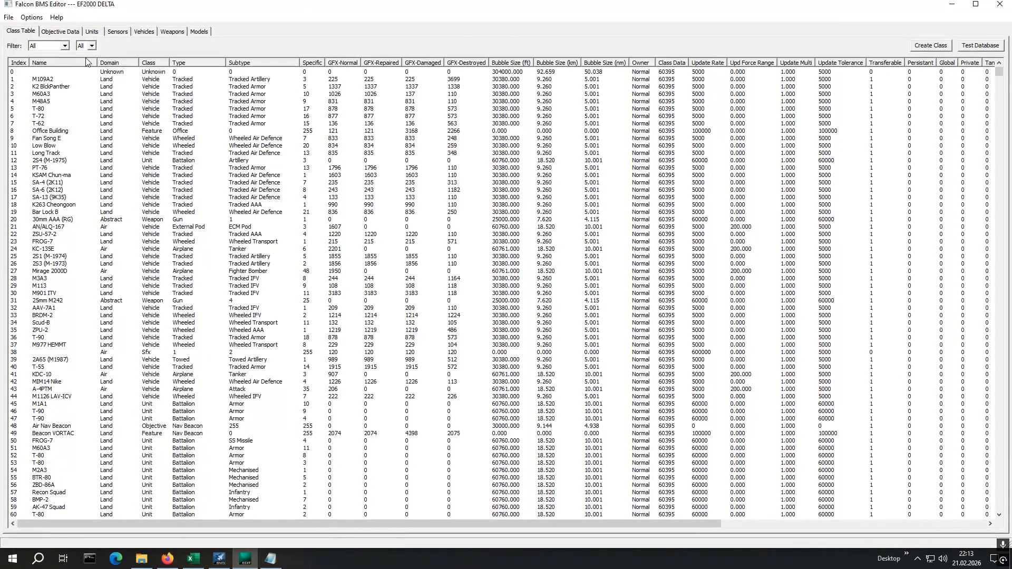
left_click(117, 31)
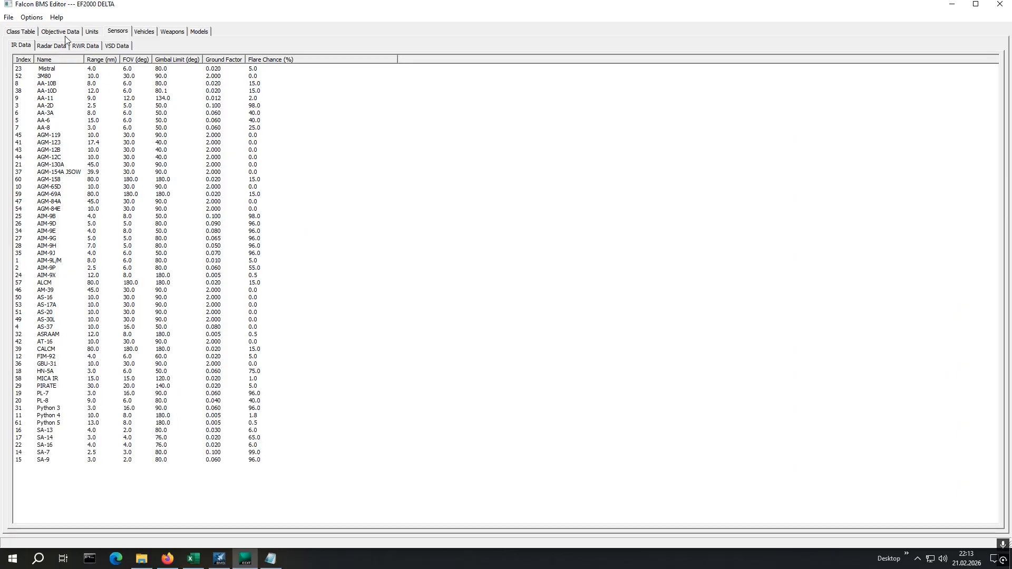
left_click(152, 34)
left_click(63, 60)
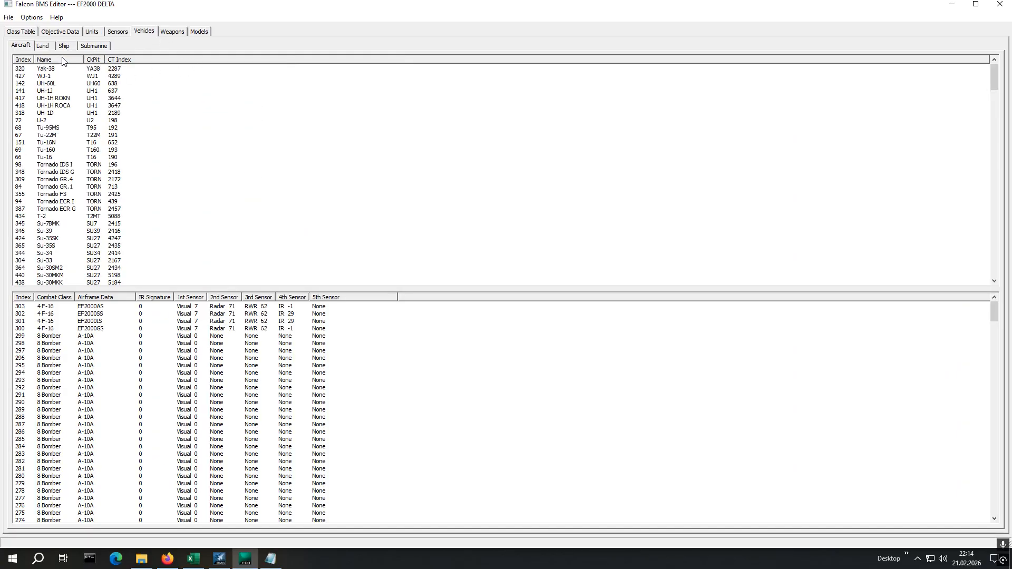
left_click(67, 61)
scroll(100, 193, "down", 5)
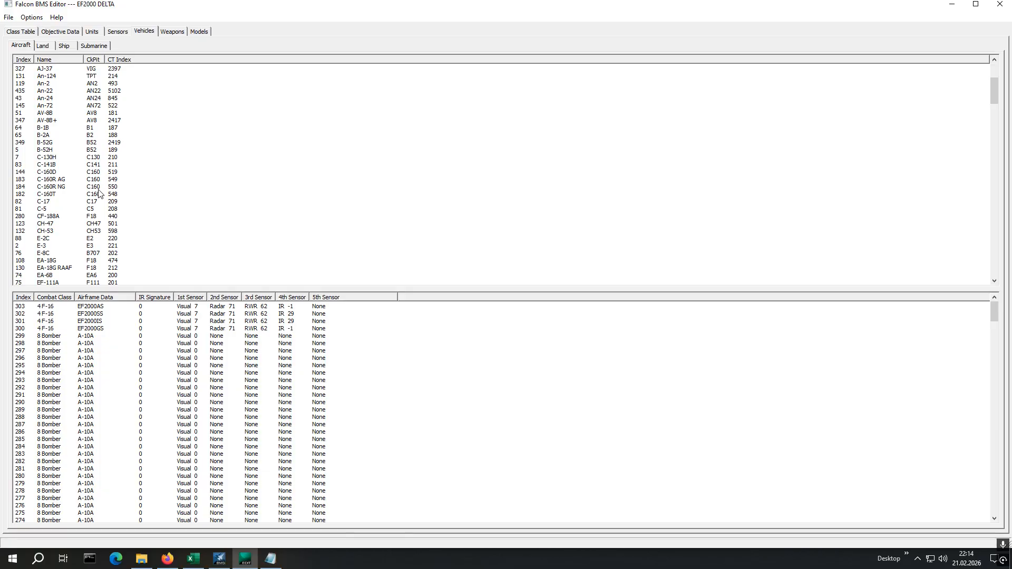
scroll(100, 194, "down", 8)
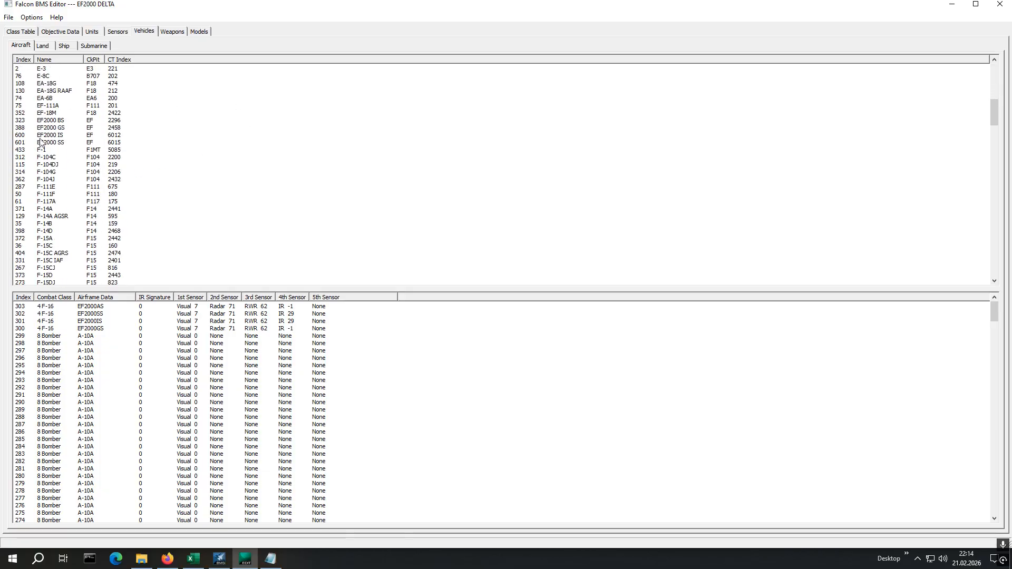
double_click(41, 143)
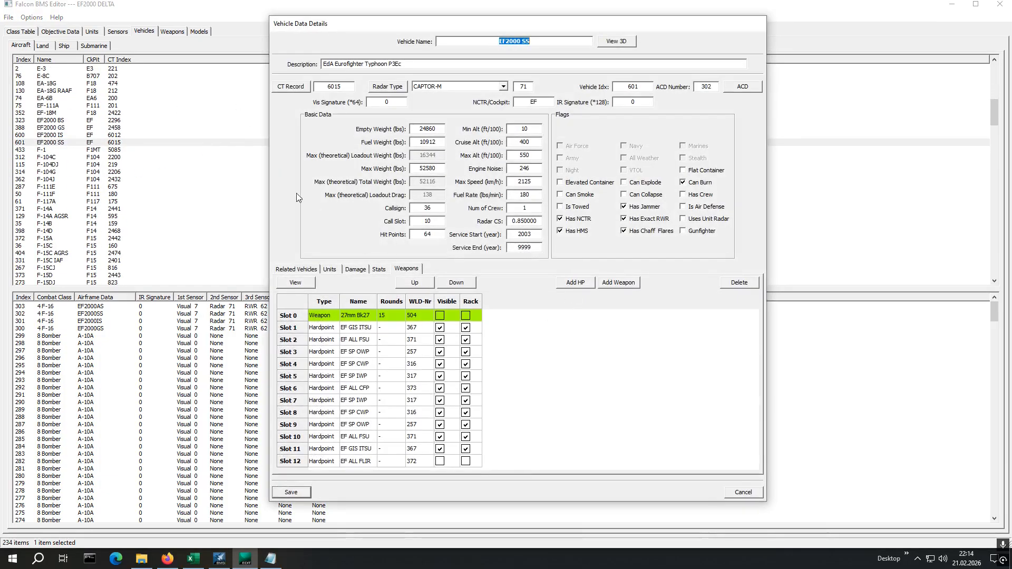
- Open the class table record of EF2000 SS to check its type, subtype and specific values
left_click_drag(350, 84, 255, 76)
left_click(291, 87)
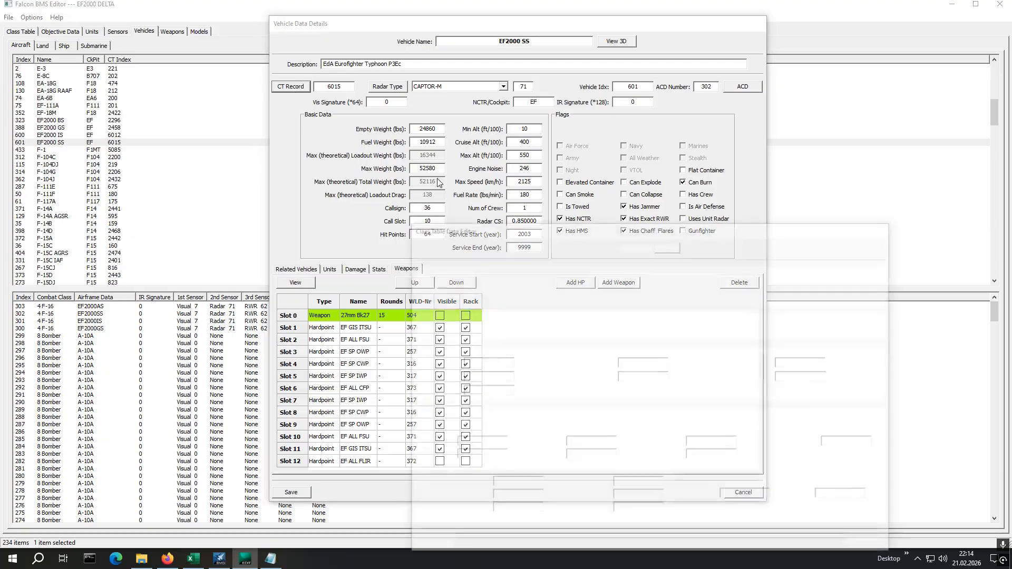
left_click_drag(508, 241, 294, 100)
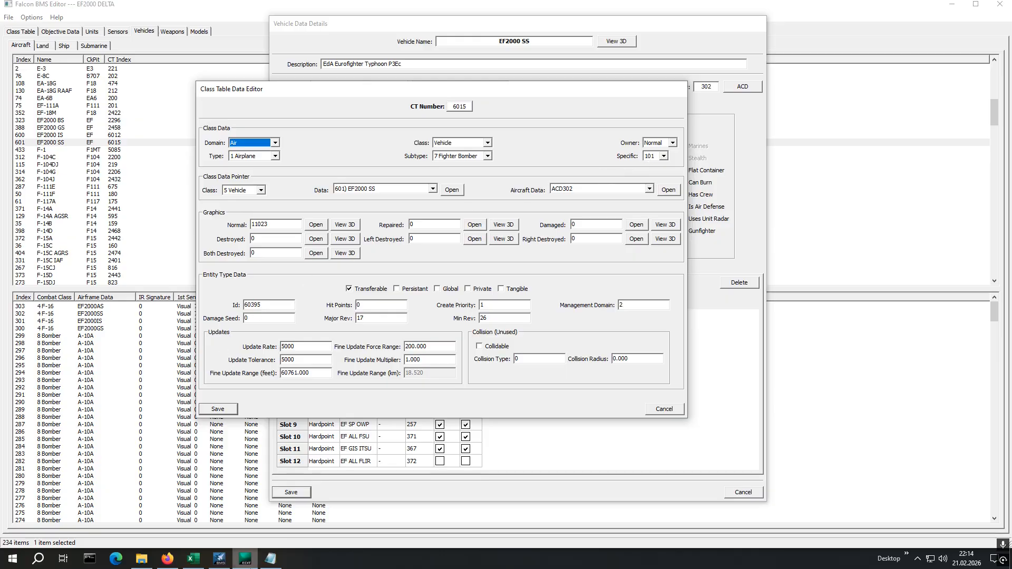
- Switch back to TePlanes.lst and set the Specific value of the EF2000 SS entry to 101
left_click(276, 559)
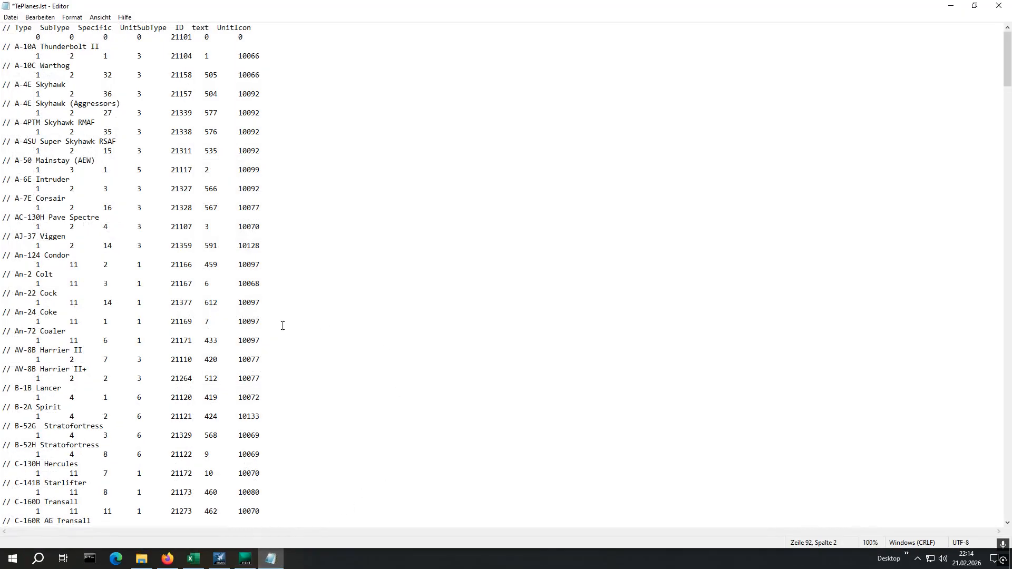
scroll(283, 326, "down", 9)
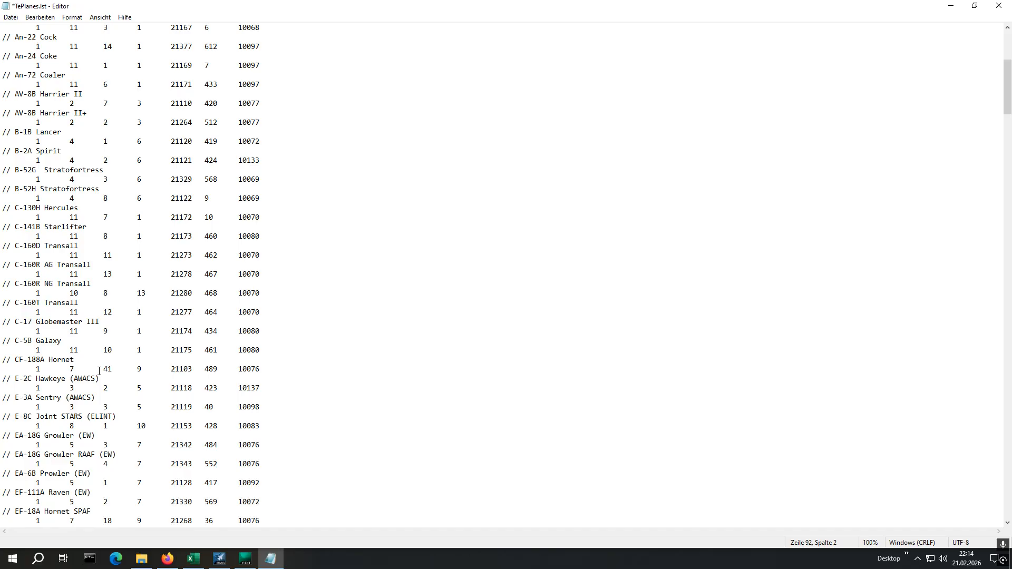
scroll(99, 371, "down", 4)
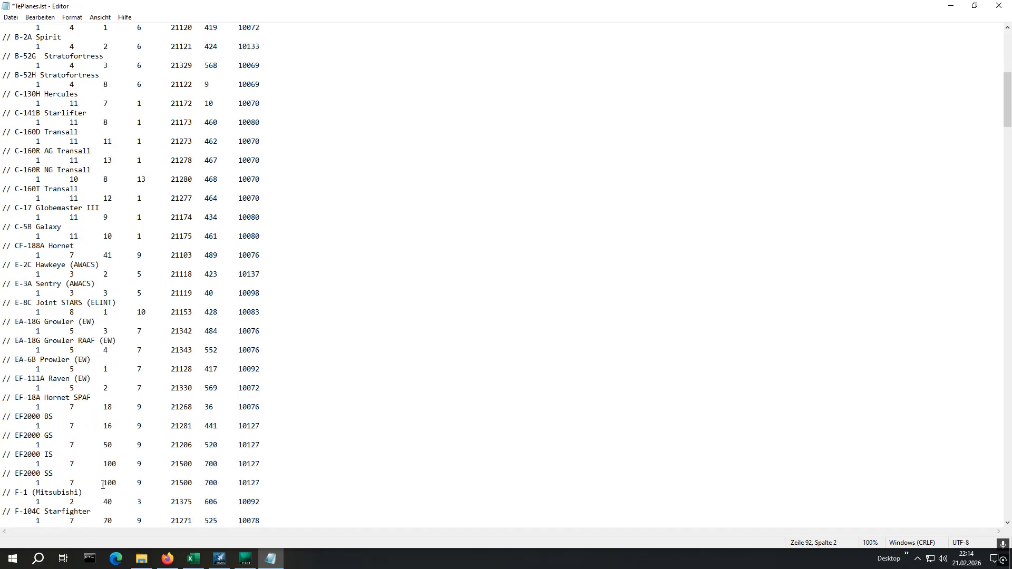
left_click_drag(111, 482, 115, 485)
type("1")
- In Falcon BMS Editor, leave the EF2000 SS class record, check the class data of its Flight - Fighter unit, and cancel out
left_click_drag(1007, 106, 1010, 160)
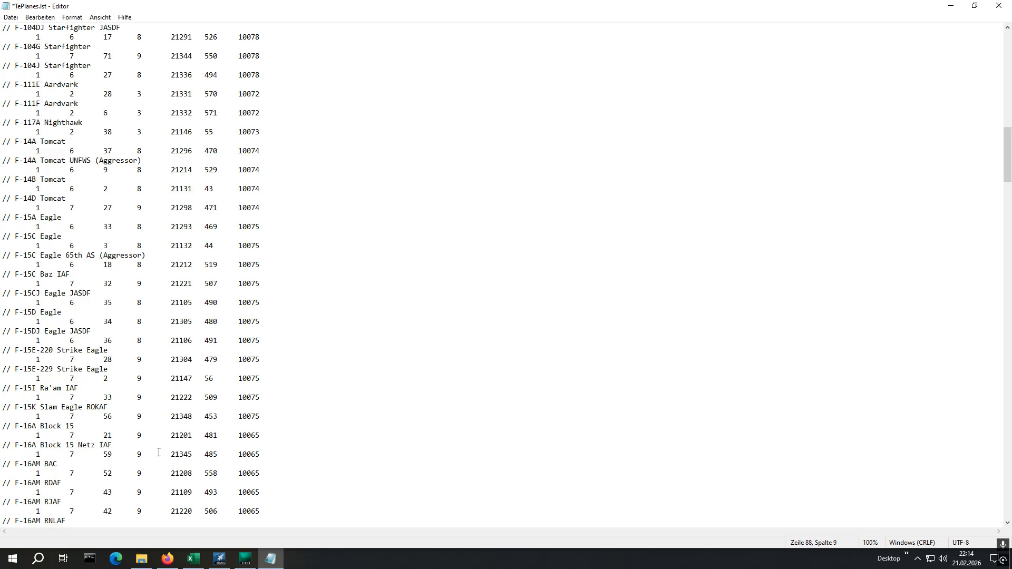
scroll(158, 452, "down", 4)
mouse_move(224, 561)
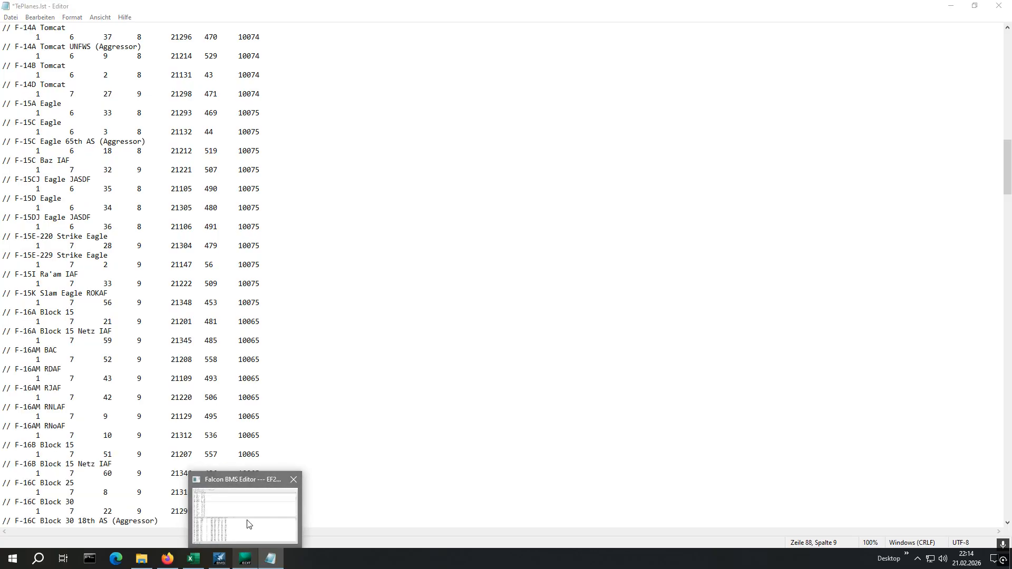
left_click(245, 563)
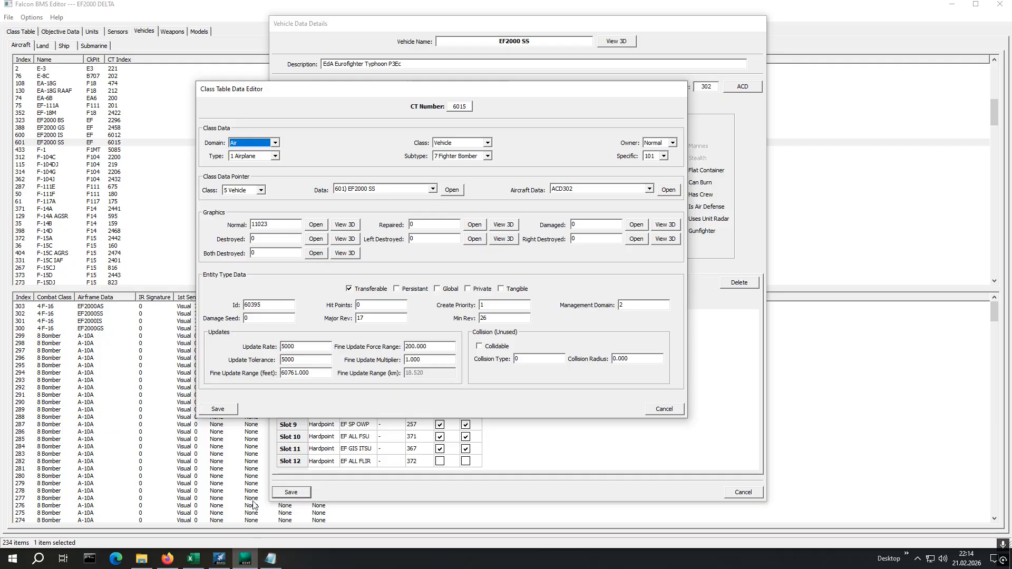
left_click(653, 410)
left_click(331, 270)
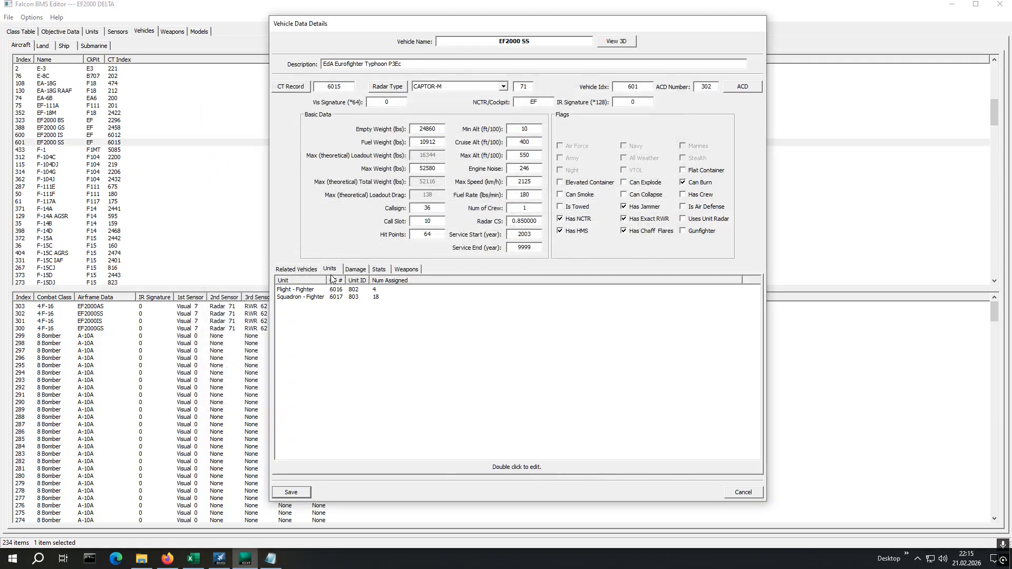
left_click(301, 290)
double_click(301, 290)
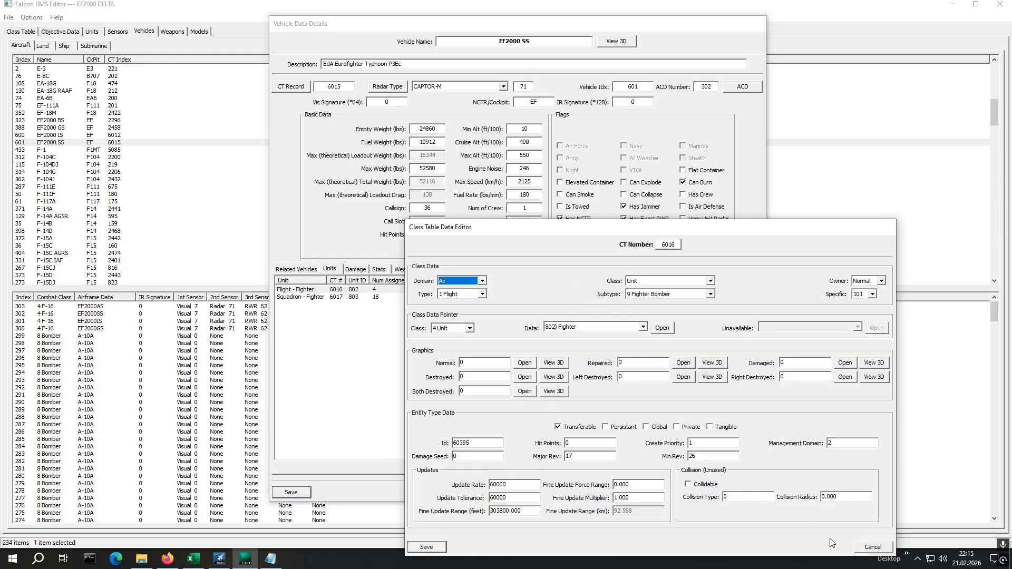
left_click(872, 548)
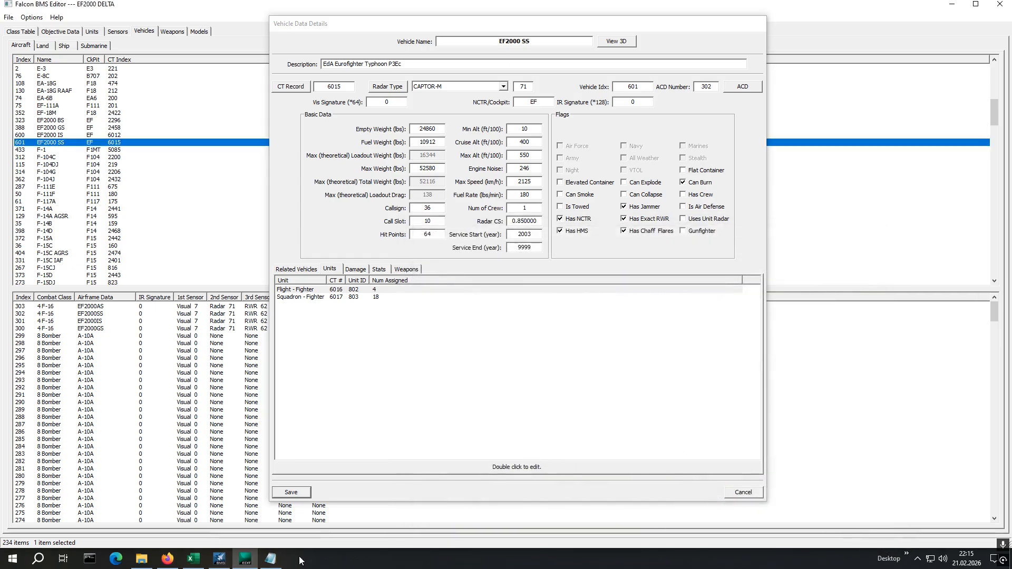
- Return to TePlanes.lst and select the ID value in the EF2000 SS entry
left_click(270, 559)
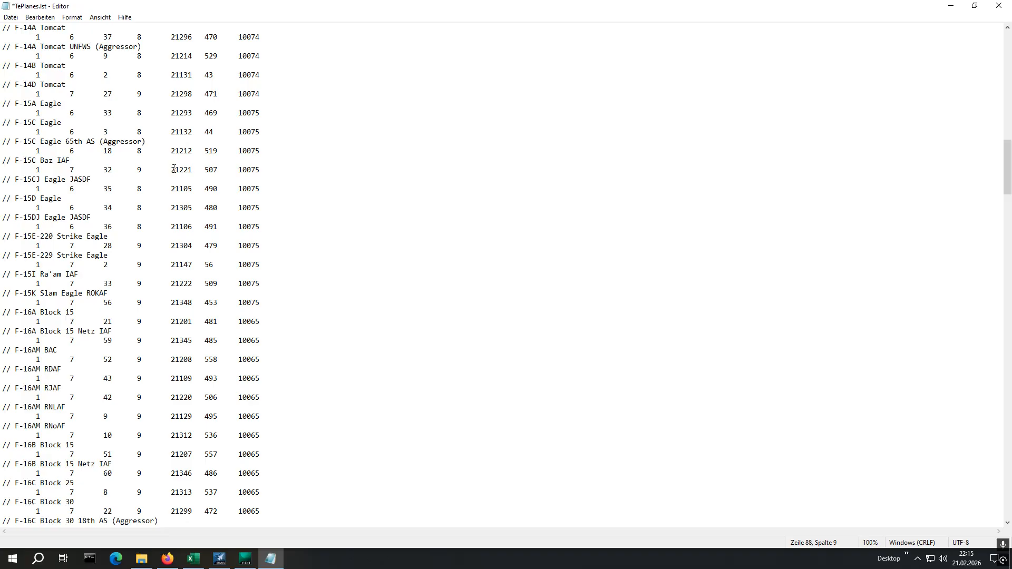
scroll(140, 312, "up", 3)
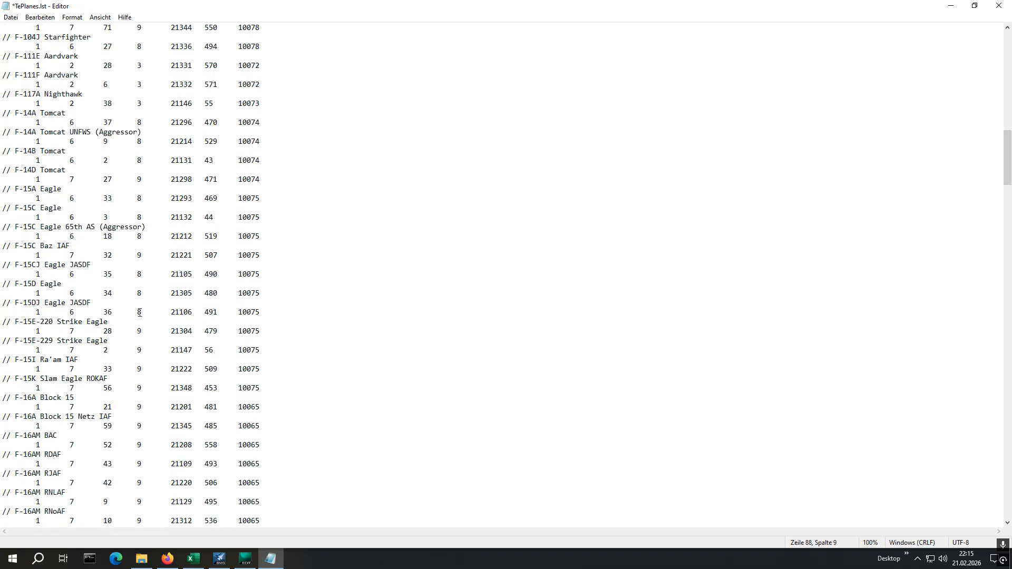
scroll(140, 312, "up", 5)
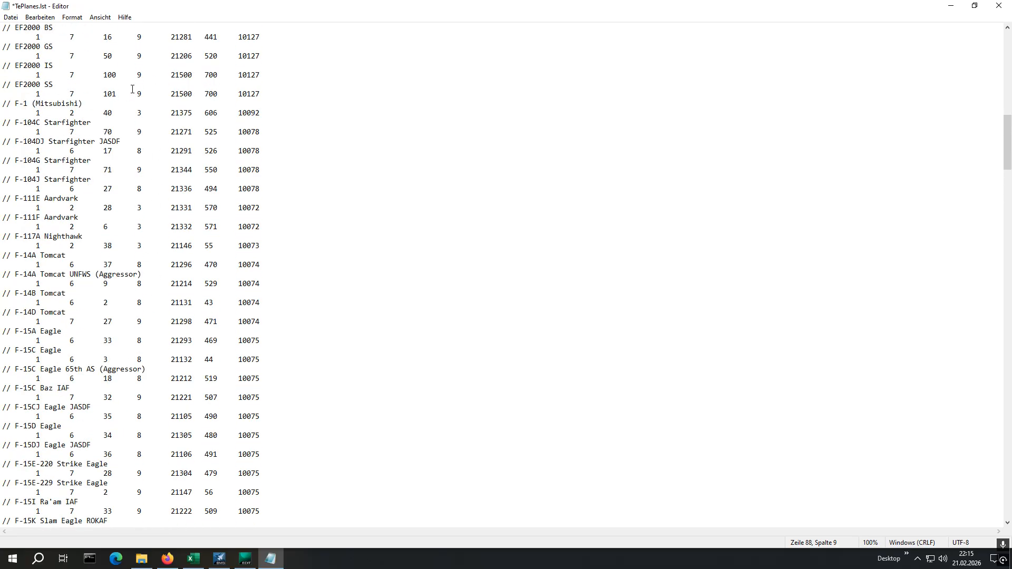
left_click_drag(172, 93, 195, 95)
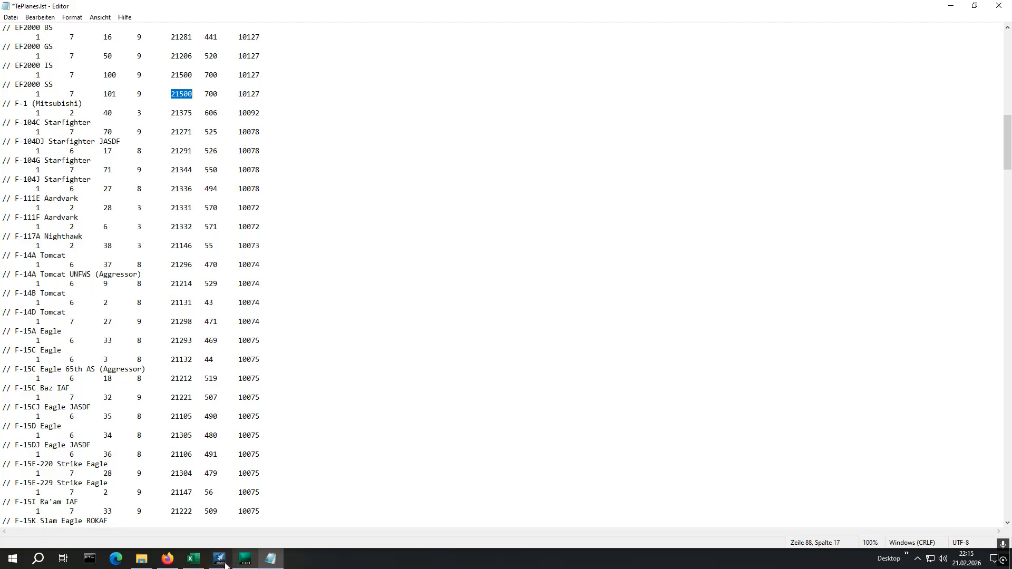
- Go to Art\Dgft in the Add-On EF2000 DELTA folder and open UserIds.id
mouse_move(137, 565)
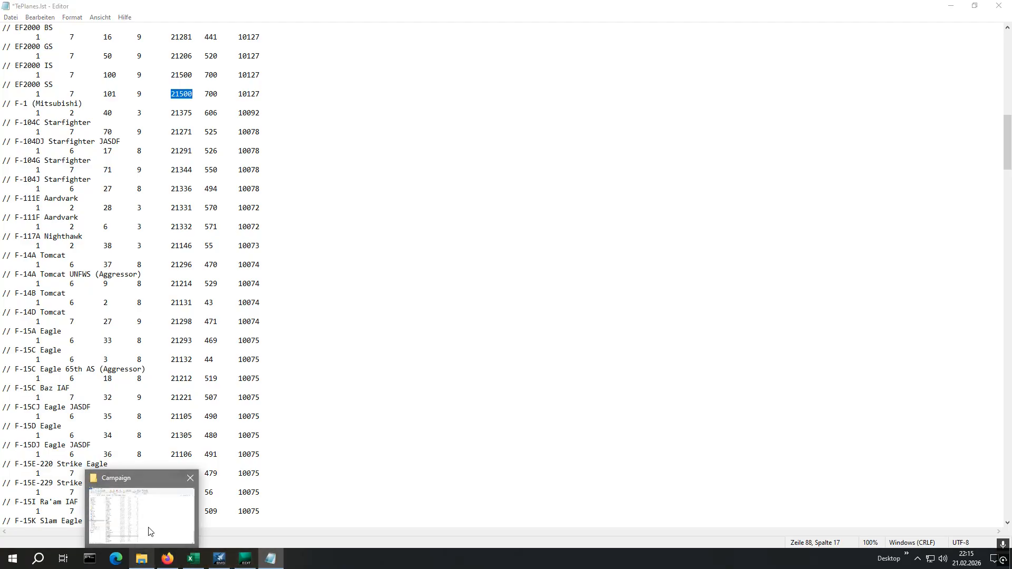
left_click(135, 503)
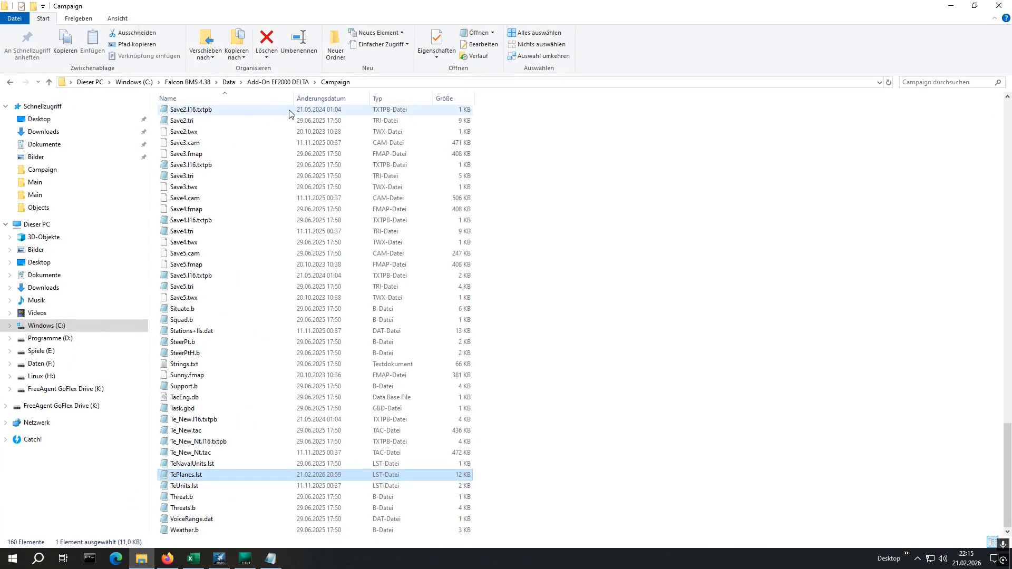
left_click(276, 83)
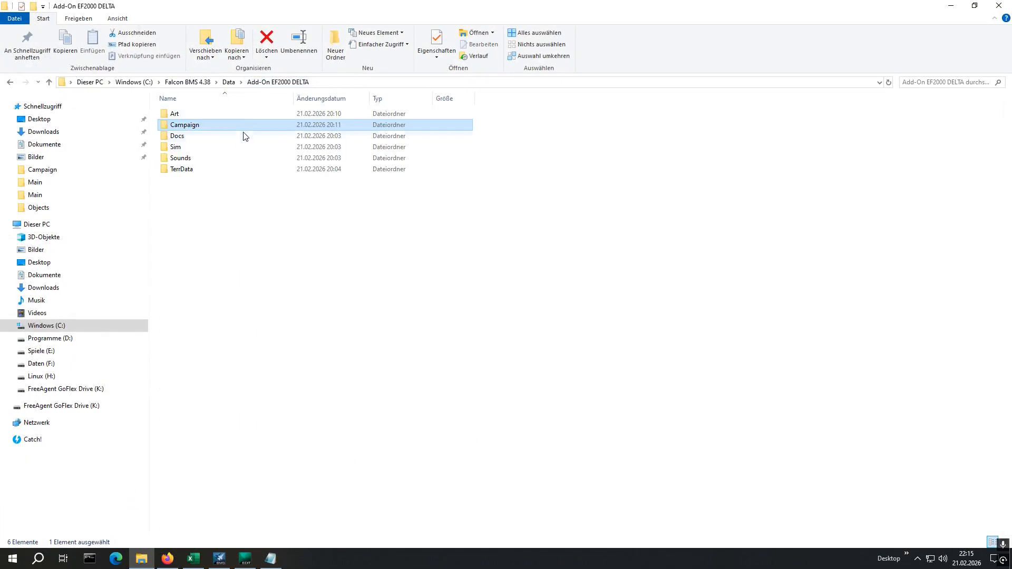
double_click(175, 114)
double_click(178, 126)
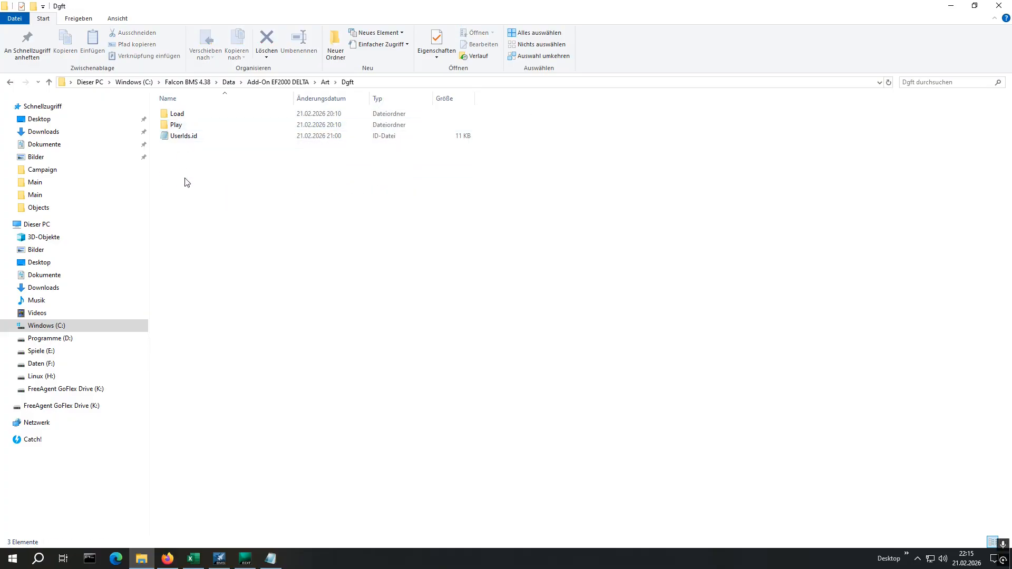
double_click(182, 136)
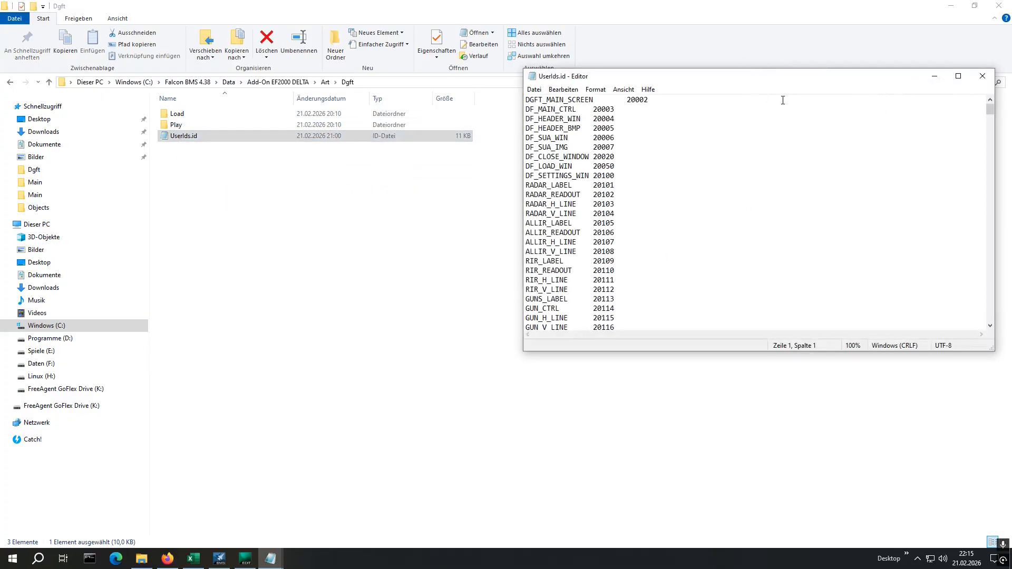
- Look up DF_AC_EF2KSP in UserIds.id and set the ID in the EF2000 SS entry of TePlanes.lst to 21501
left_click_drag(990, 109, 943, 278)
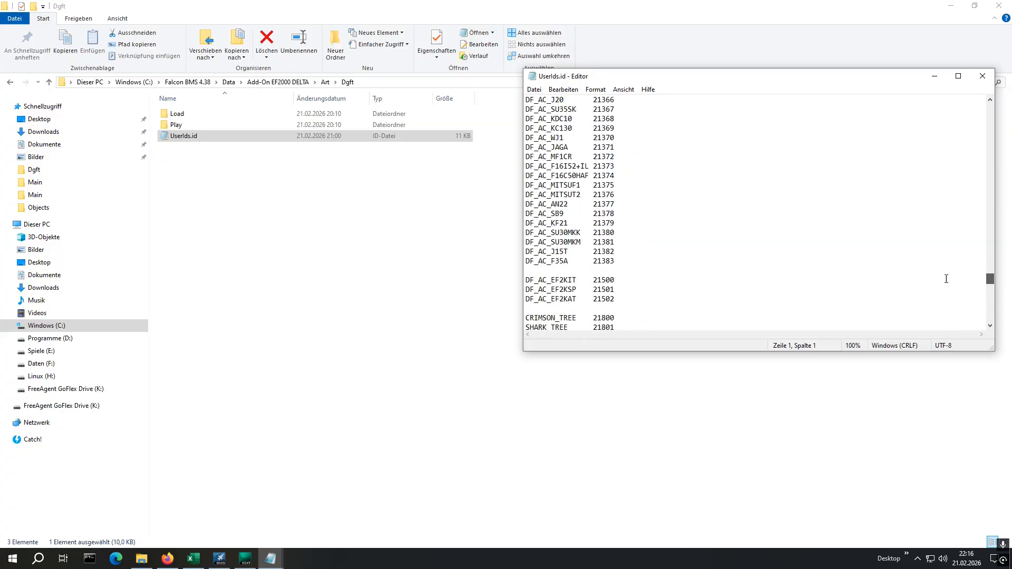
left_click(597, 279)
left_click_drag(596, 291, 625, 292)
mouse_move(270, 559)
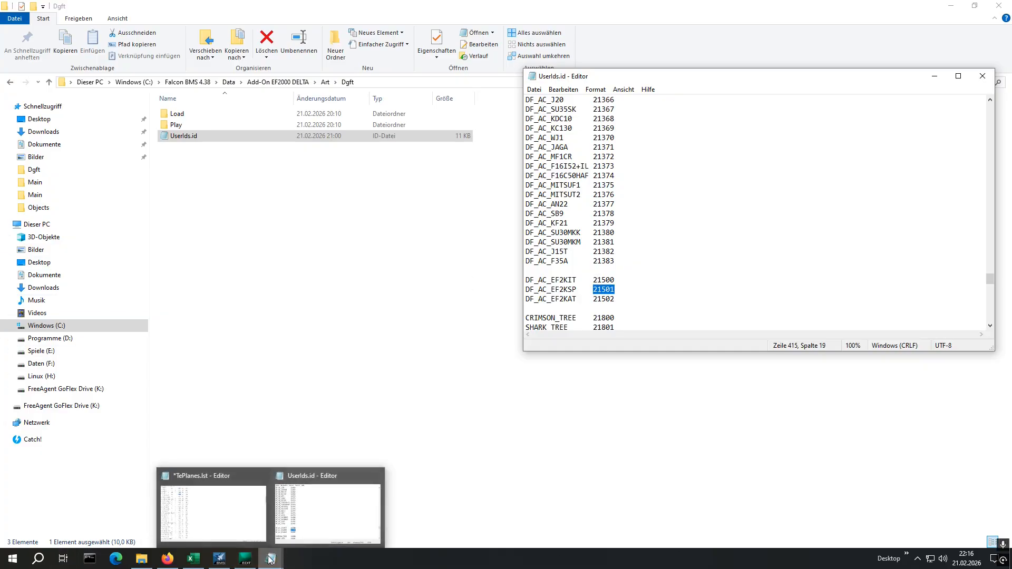
left_click(210, 501)
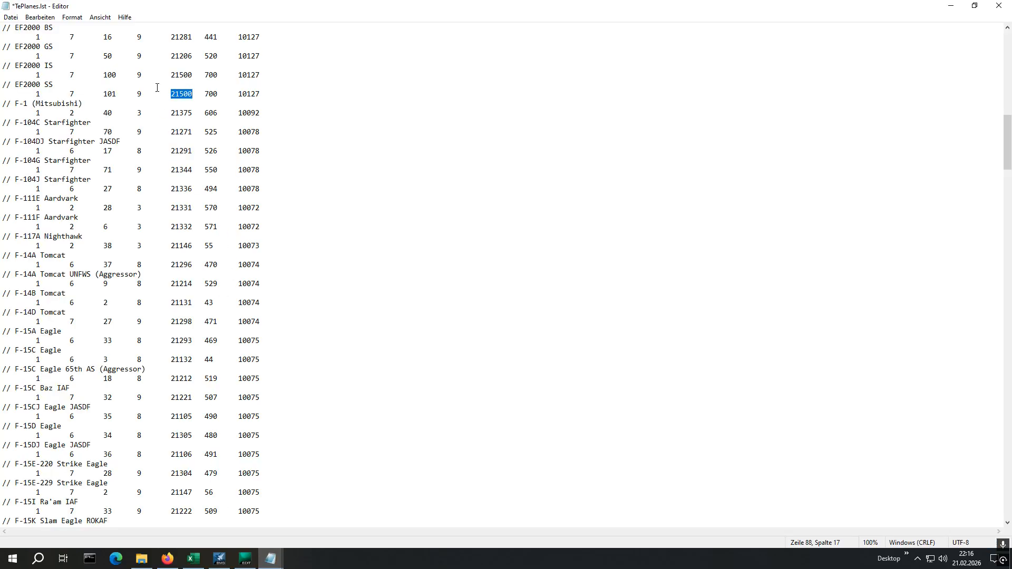
left_click(193, 96)
key("BackSpace")
scroll(232, 154, "up", 3)
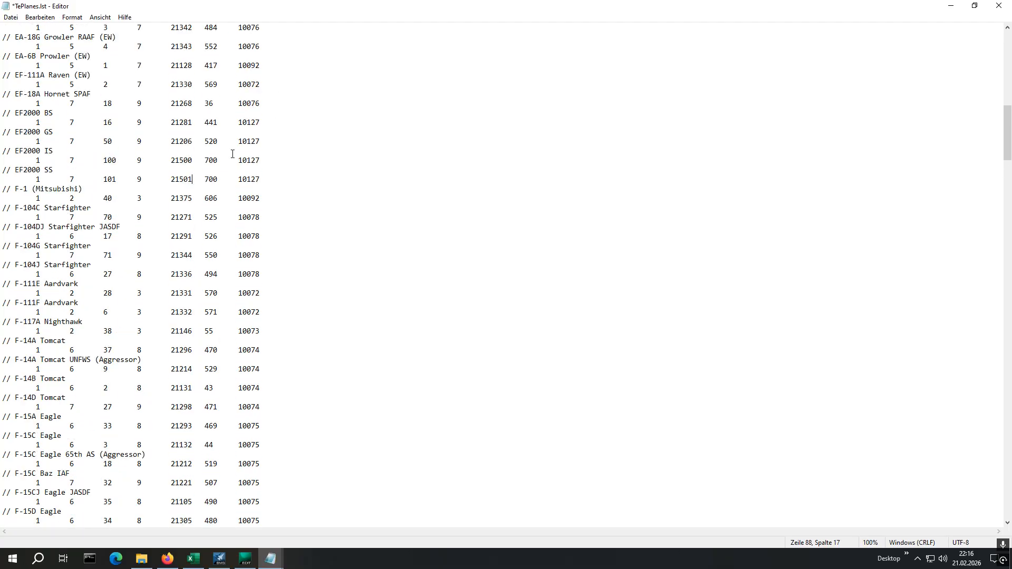
- Set the text ID in the EF2000 SS entry of TePlanes.lst to 701 and close UserIds.id
left_click(220, 178)
mouse_move(277, 560)
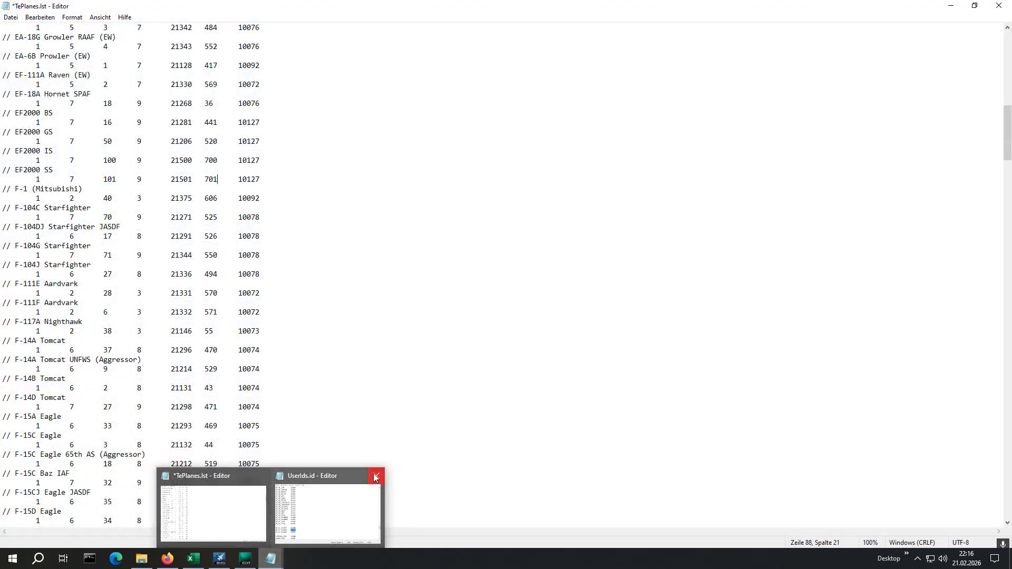
left_click(375, 477)
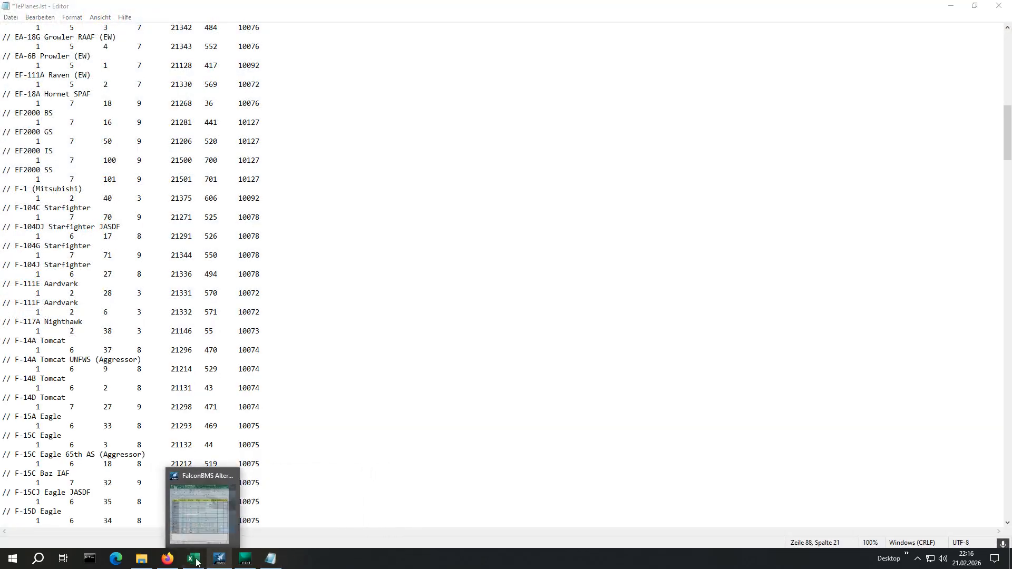
- Open TextIds.id from Art\Main in the Add-On EF2000 DELTA folder, check the TXT_EF2KSP number and close the file
left_click(124, 503)
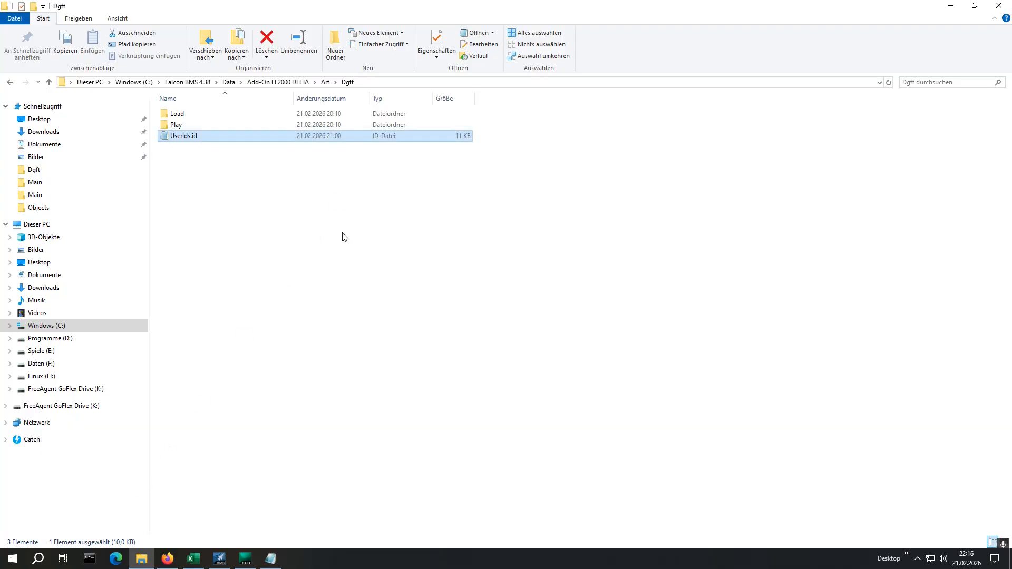
left_click(325, 83)
double_click(179, 147)
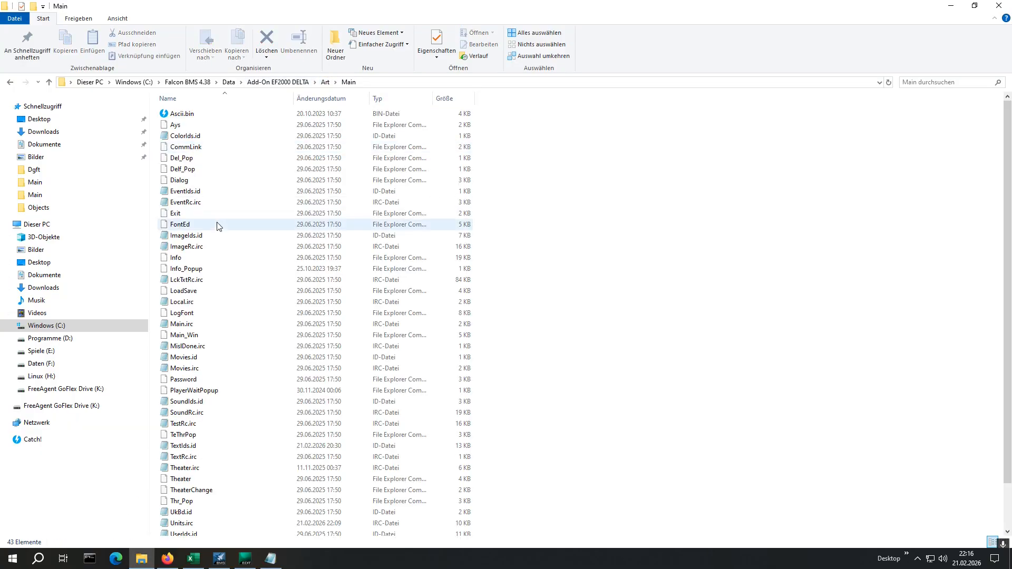
left_click(181, 225)
type("tex")
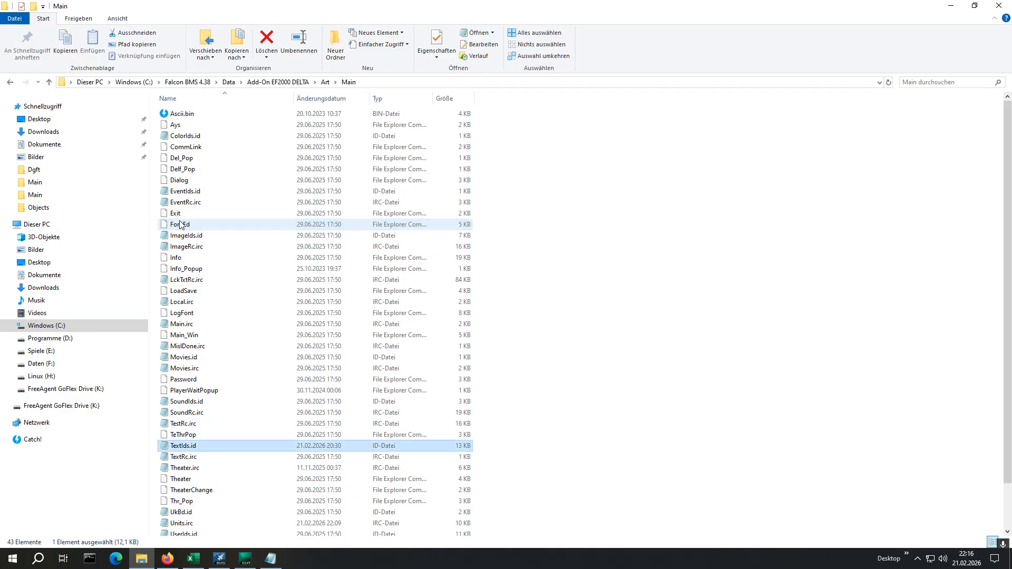
double_click(189, 447)
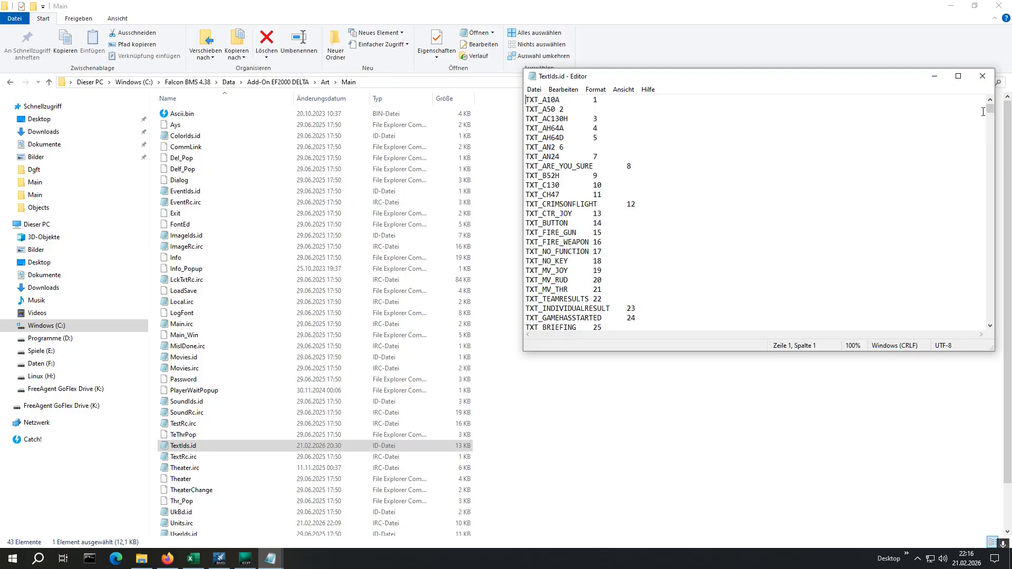
left_click_drag(990, 112, 1002, 301)
mouse_move(609, 148)
left_mouse_down()
mouse_move(607, 158)
mouse_move(596, 146)
left_mouse_up()
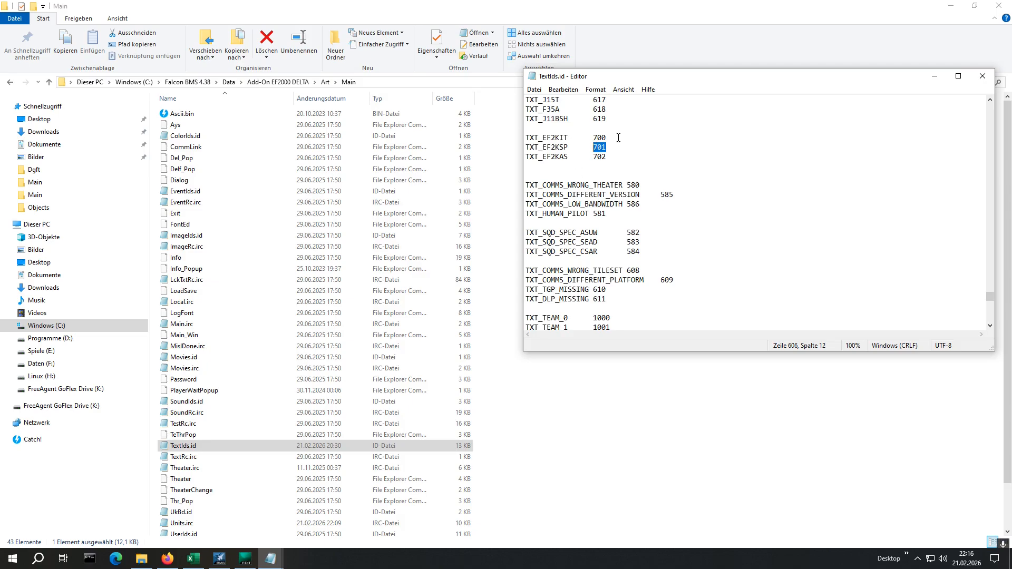
left_click(607, 148)
left_click(982, 76)
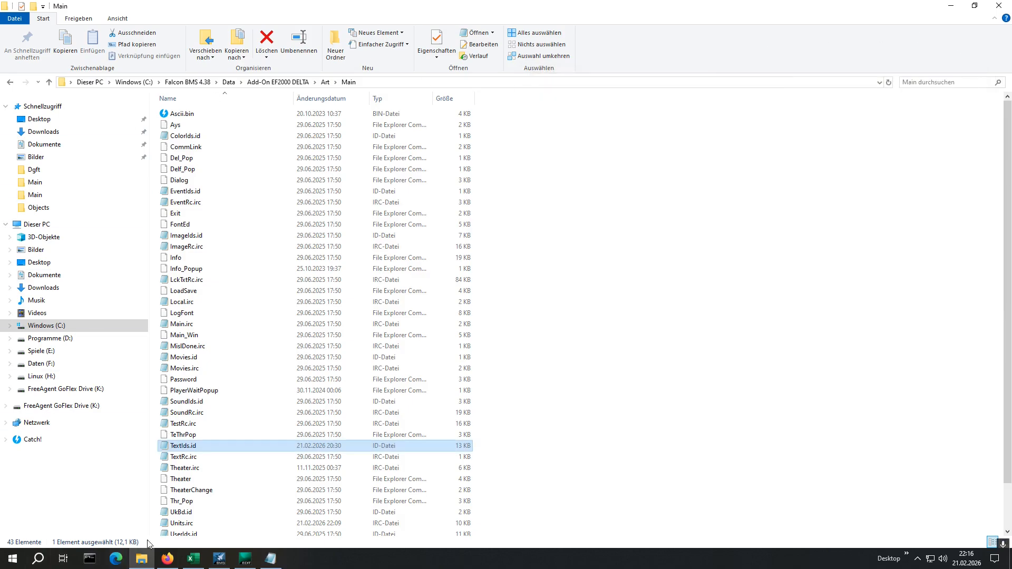
- In Falcon BMS Editor, check the Unit Icon value of the EF2000 SS Flight - Fighter unit and cancel out of its unit data
left_click(266, 561)
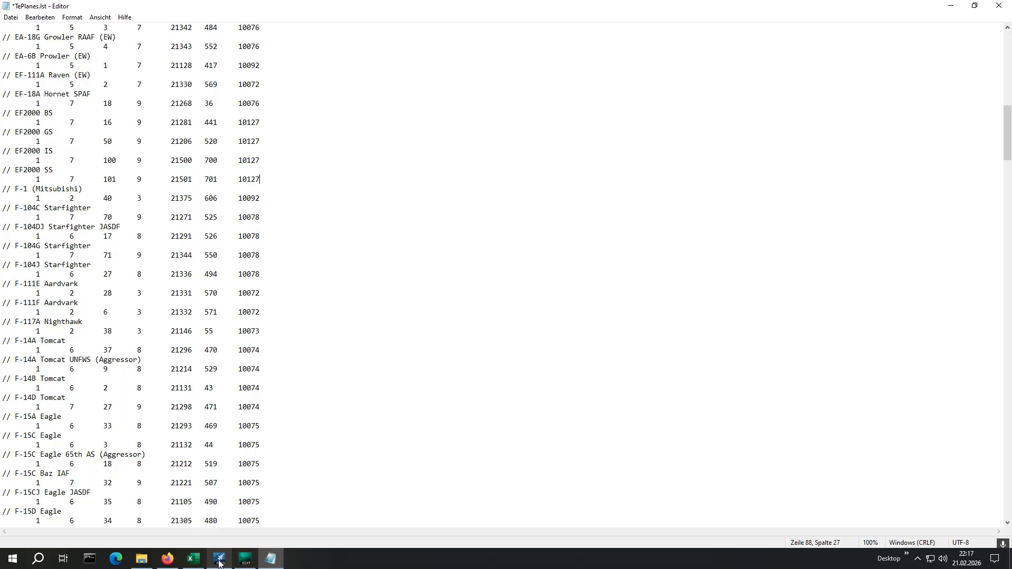
mouse_move(246, 560)
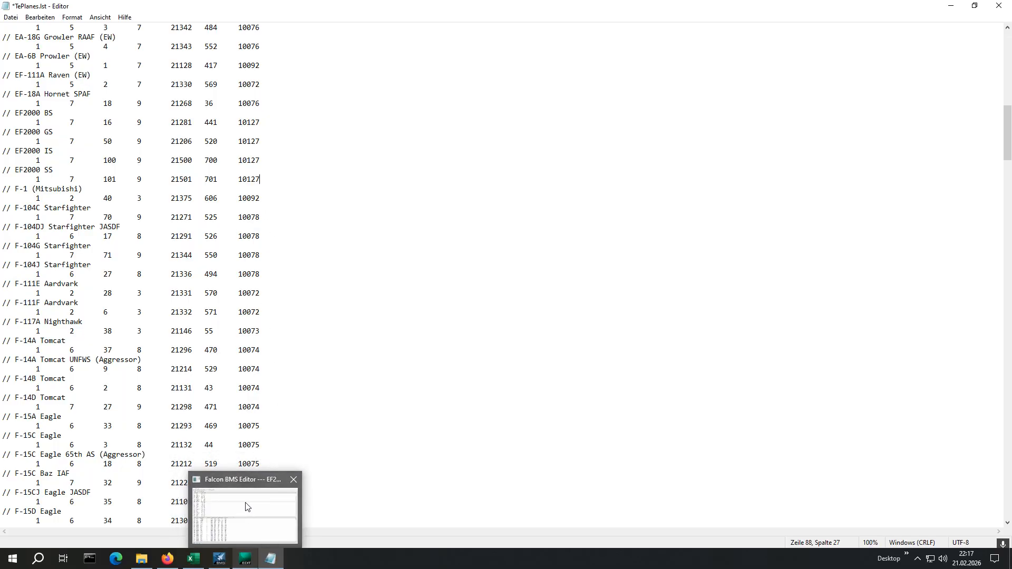
left_click(246, 505)
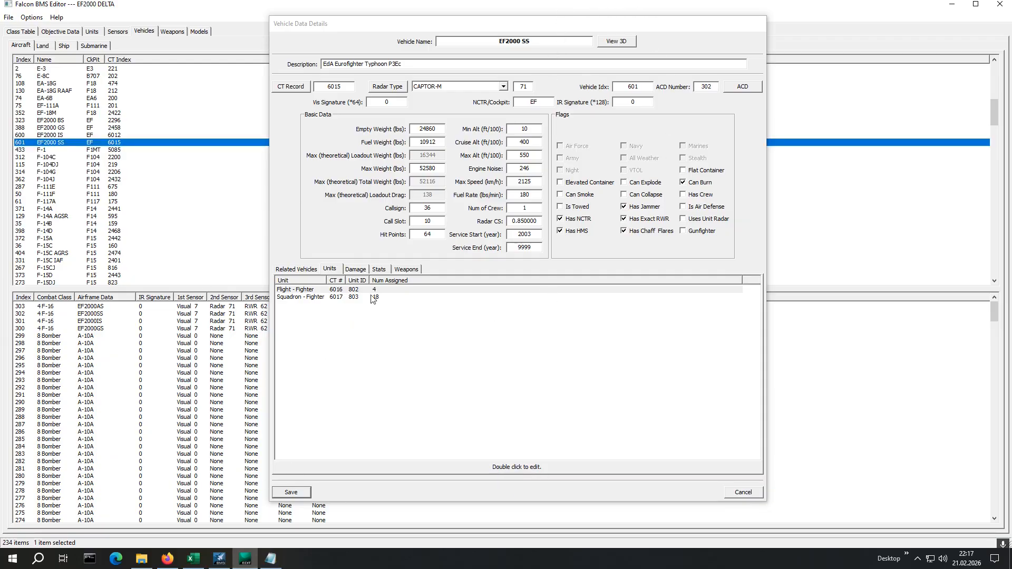
double_click(350, 291)
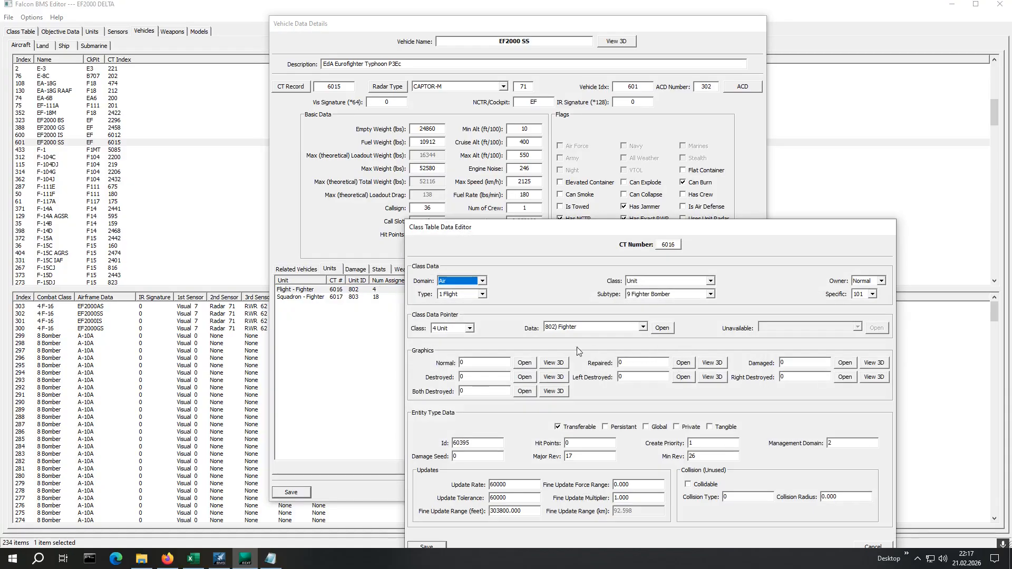
left_click(665, 328)
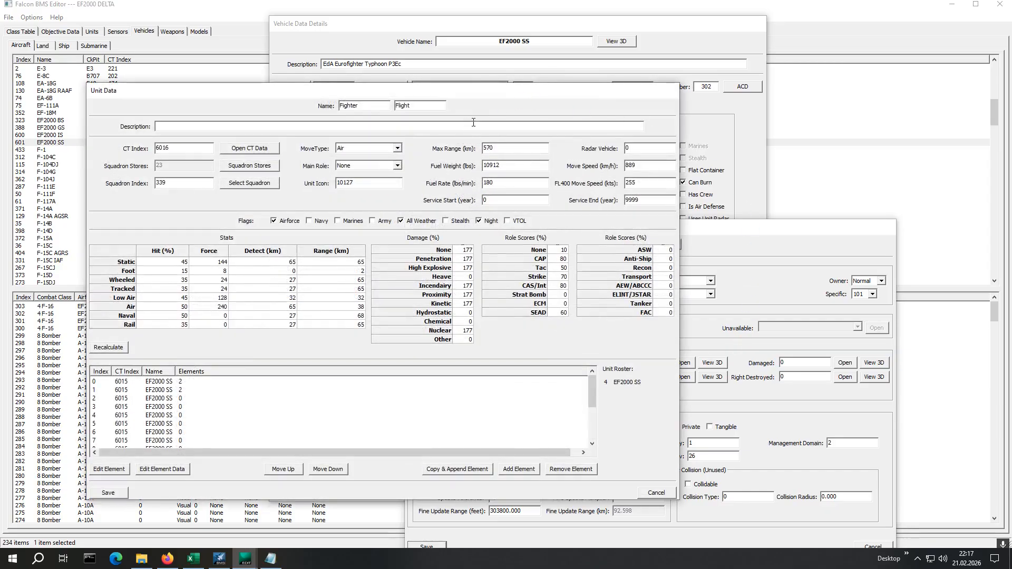
double_click(369, 183)
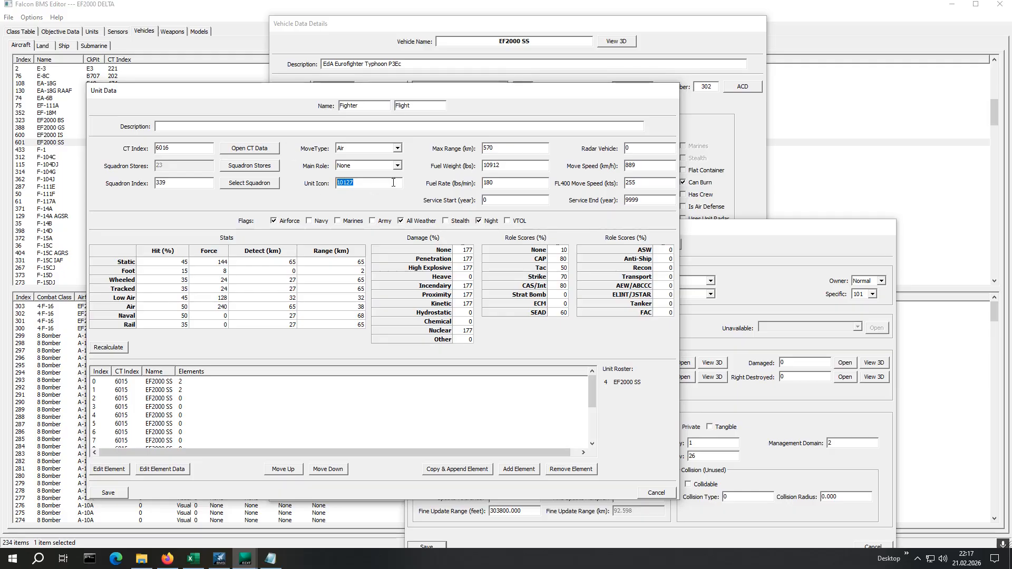
left_click(656, 495)
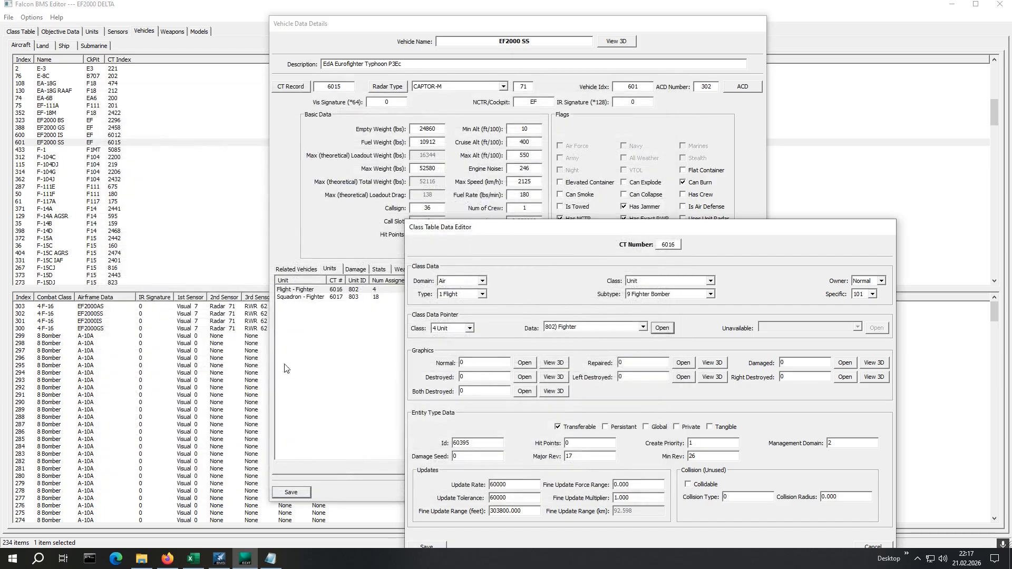
- Return to TePlanes.lst, save the edited list and close it
mouse_move(270, 559)
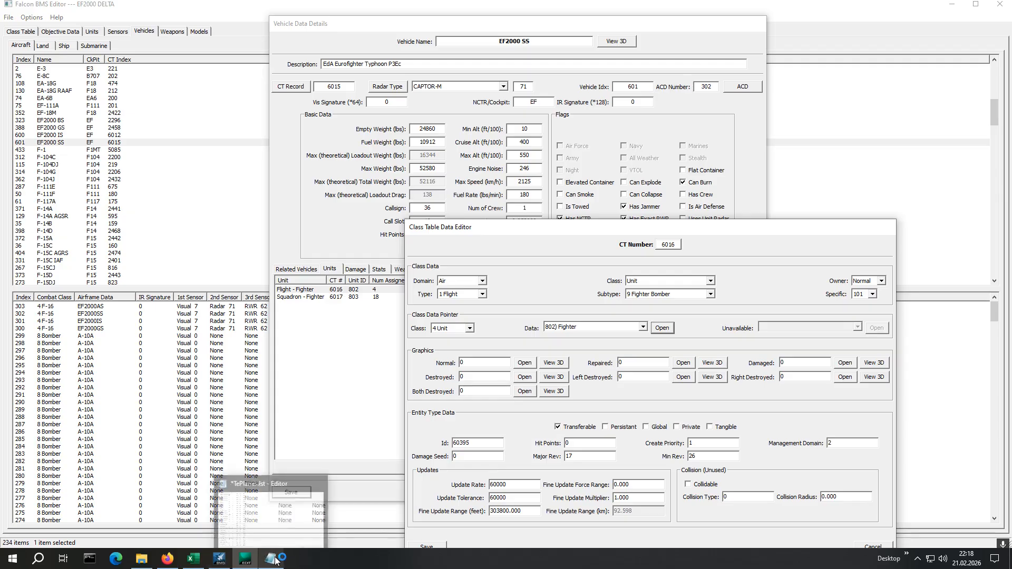
left_click(272, 529)
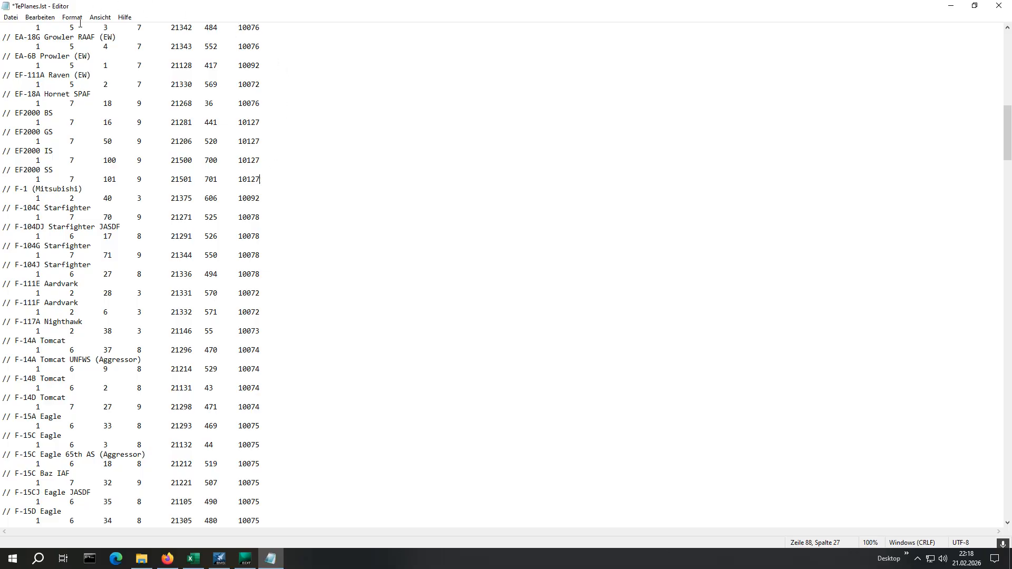
left_click(6, 20)
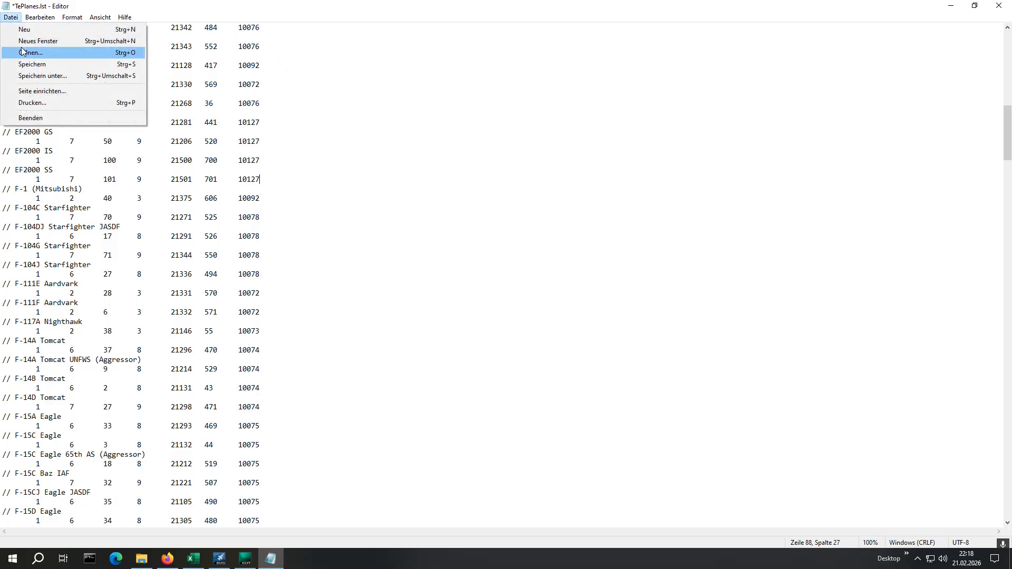
left_click(31, 65)
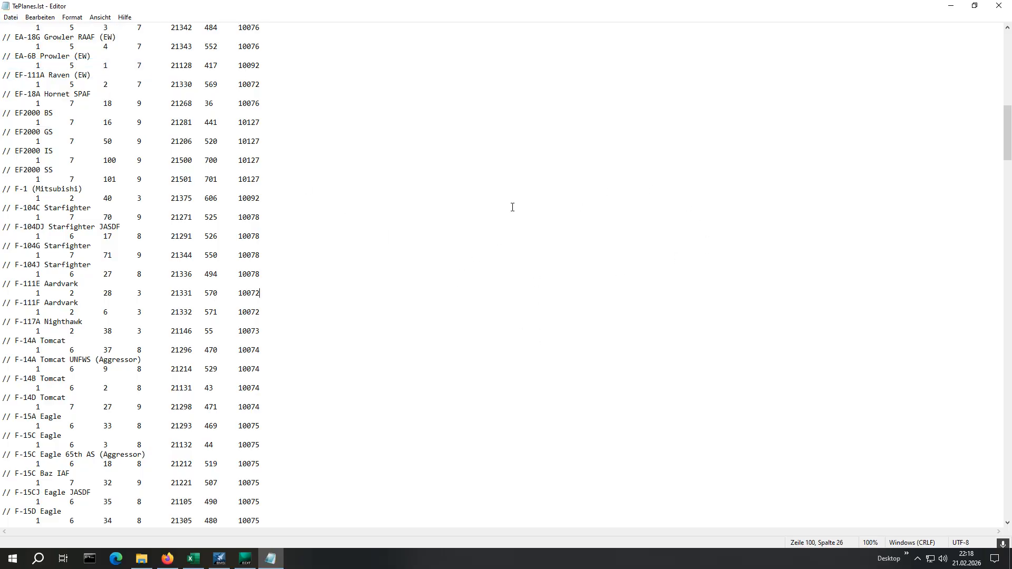
left_click(999, 5)
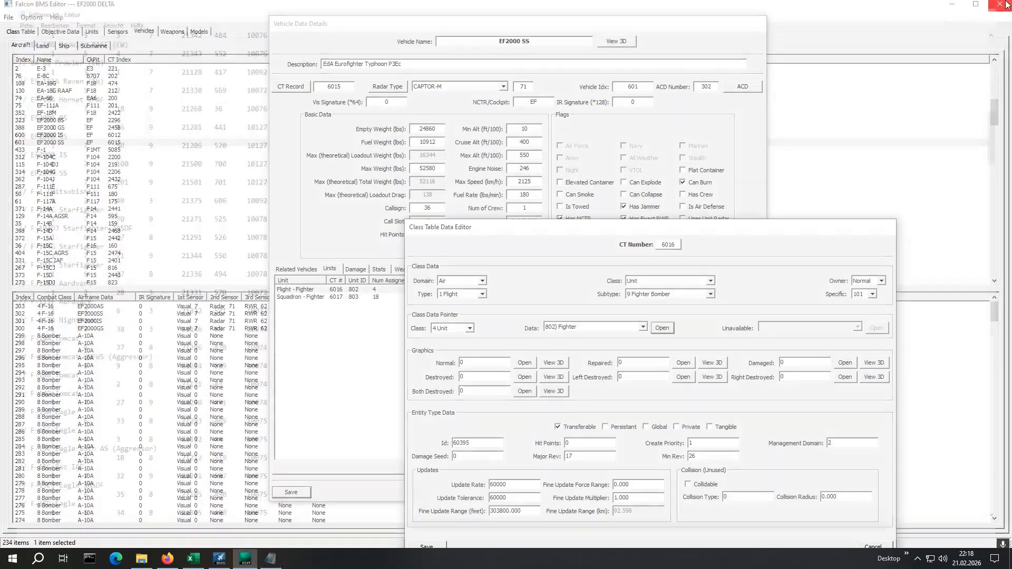
- Cancel the class table and EF2000 SS vehicle dialogs, and close Falcon BMS Editor
left_click_drag(756, 237, 643, 127)
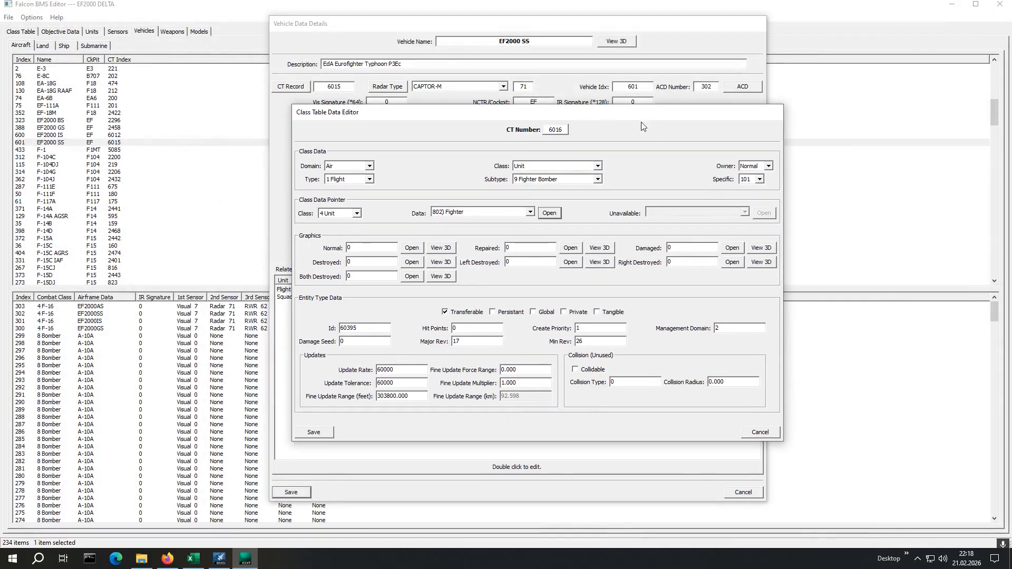
left_click(766, 432)
left_click(743, 491)
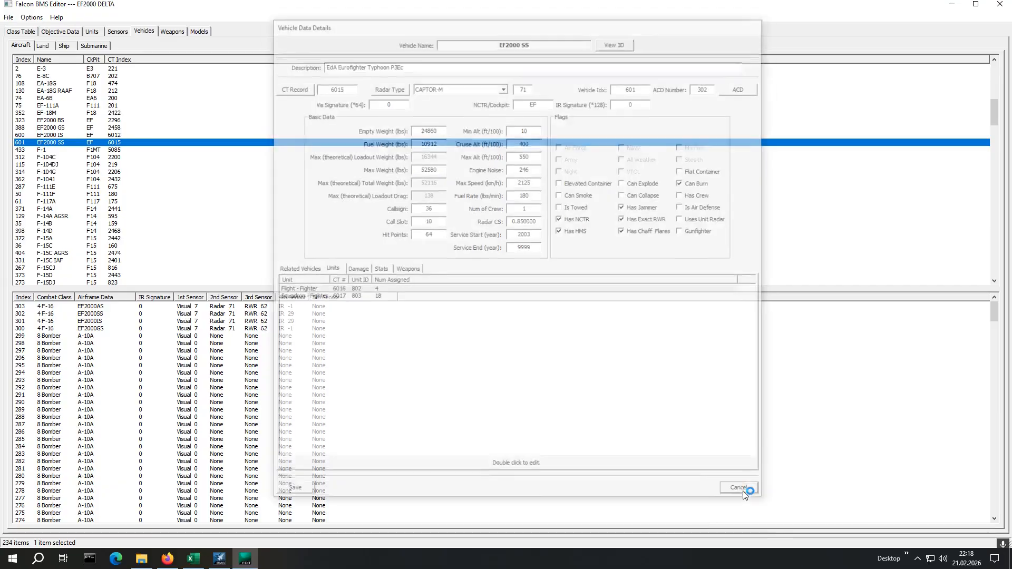
left_click(1001, 5)
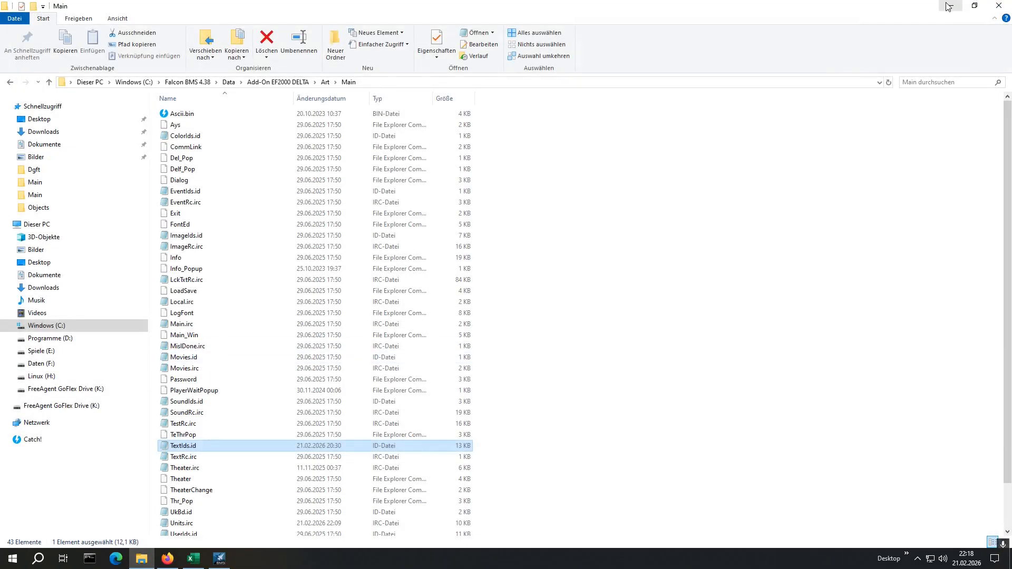
- Launch Falcon BMS 4.38 from its launcher and open Tactical Engagement
left_click(226, 562)
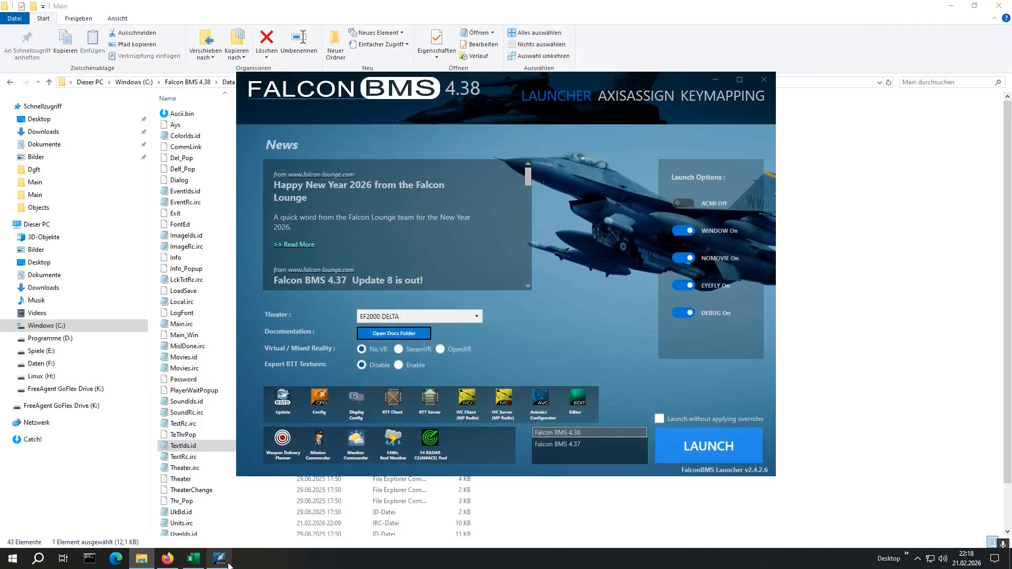
left_click(701, 448)
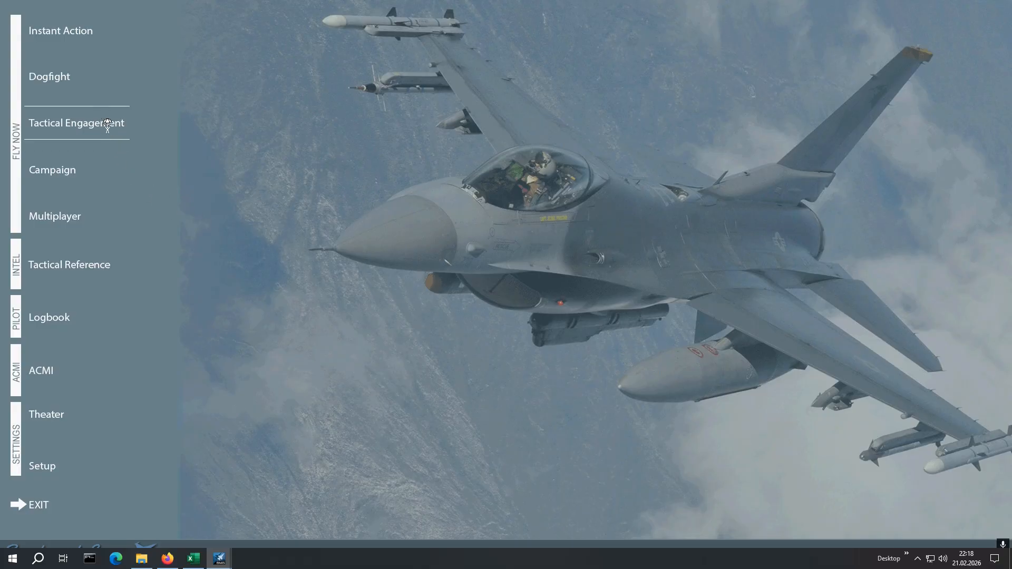
left_click(107, 124)
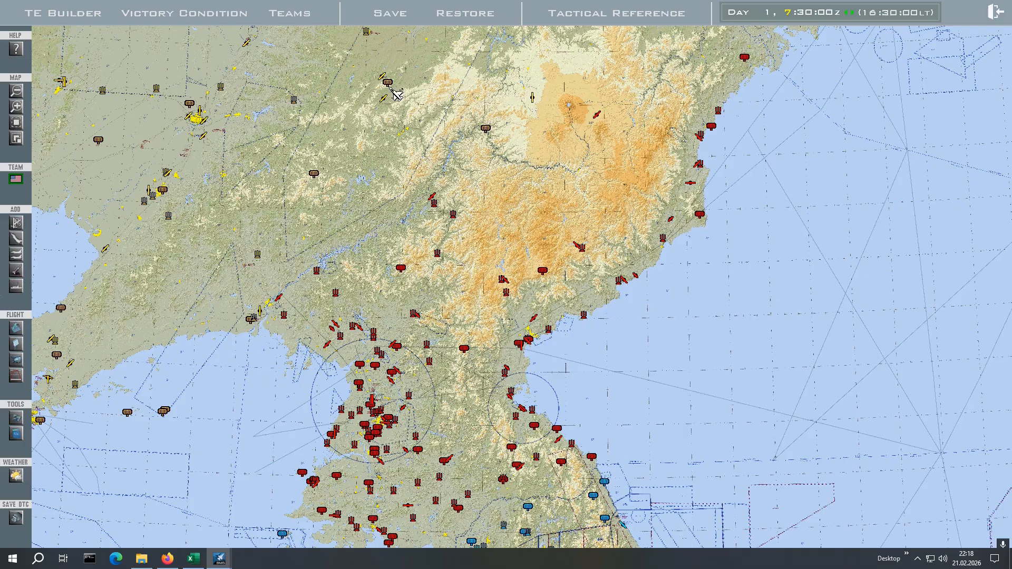
- Start adding a flight over South Korea, southwest of Janghowon-eup, and choose EF2000 SS as its aircraft
left_click_drag(446, 306, 311, 6)
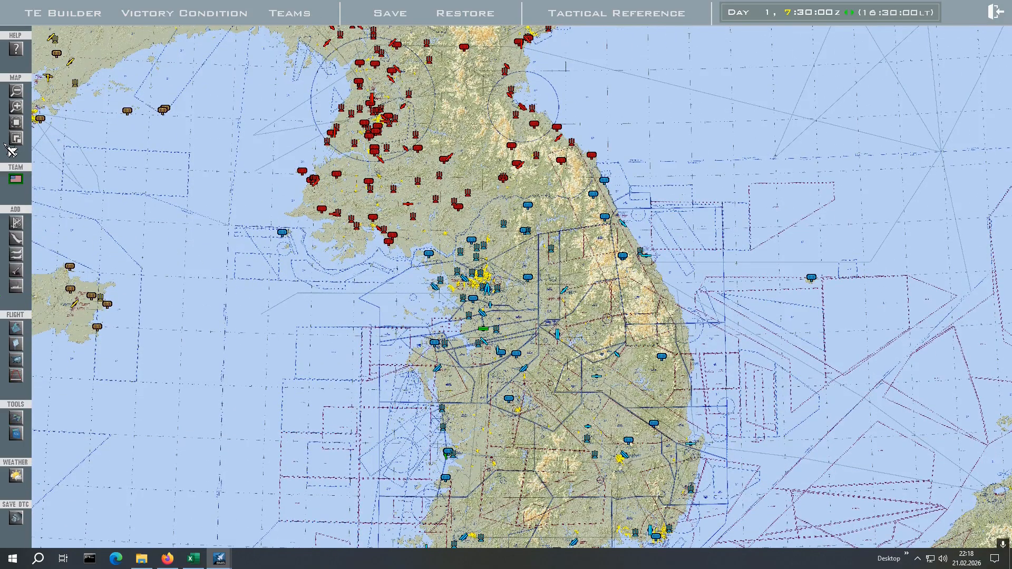
left_click(21, 240)
left_click(526, 336)
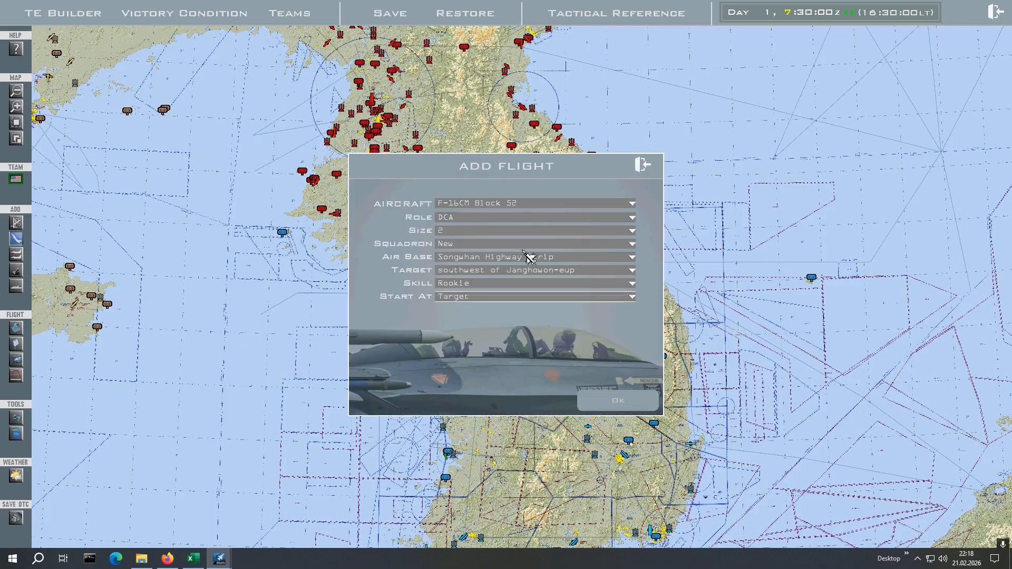
left_click(515, 204)
scroll(509, 298, "up", 10)
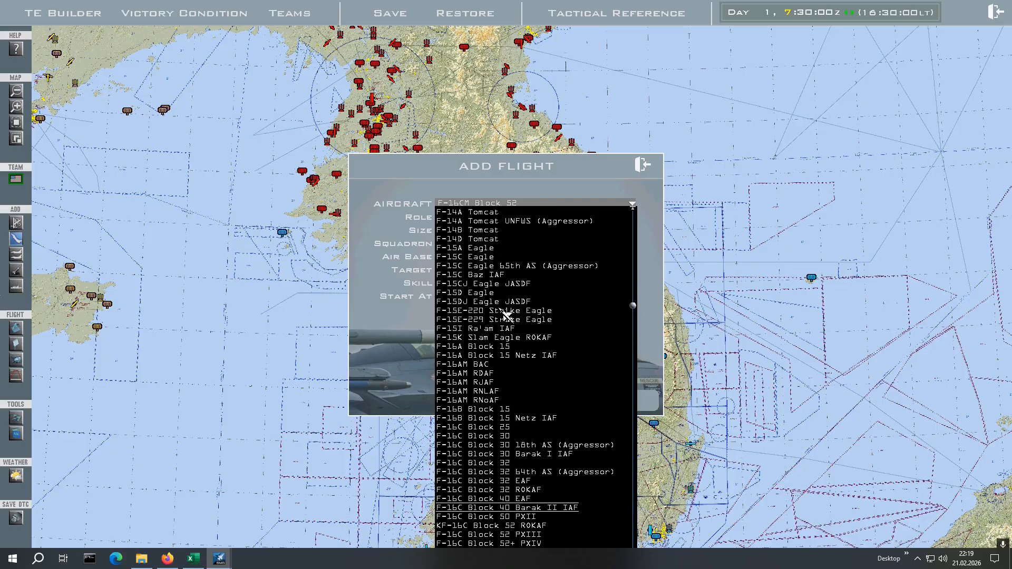
scroll(506, 315, "up", 6)
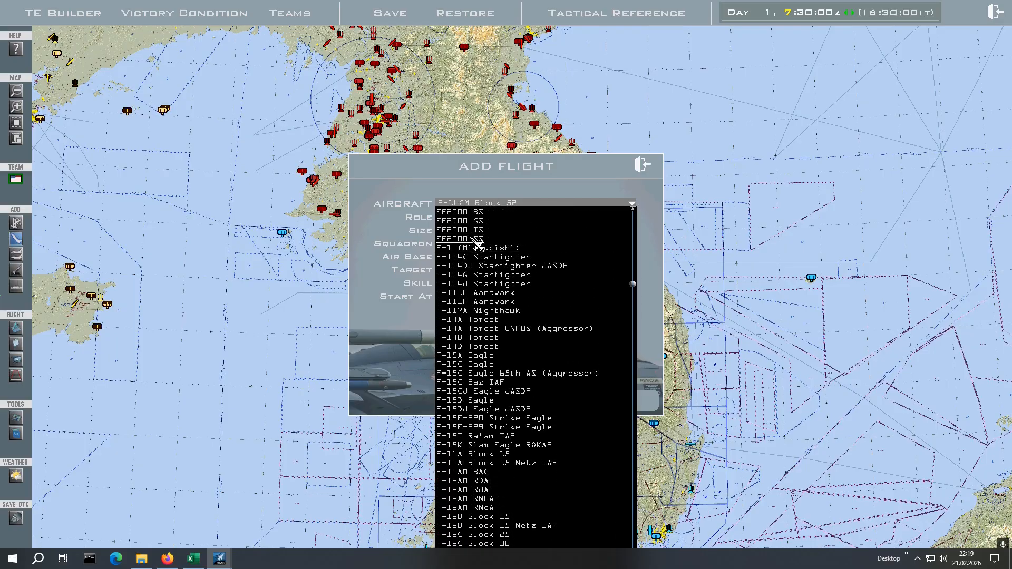
left_click(473, 242)
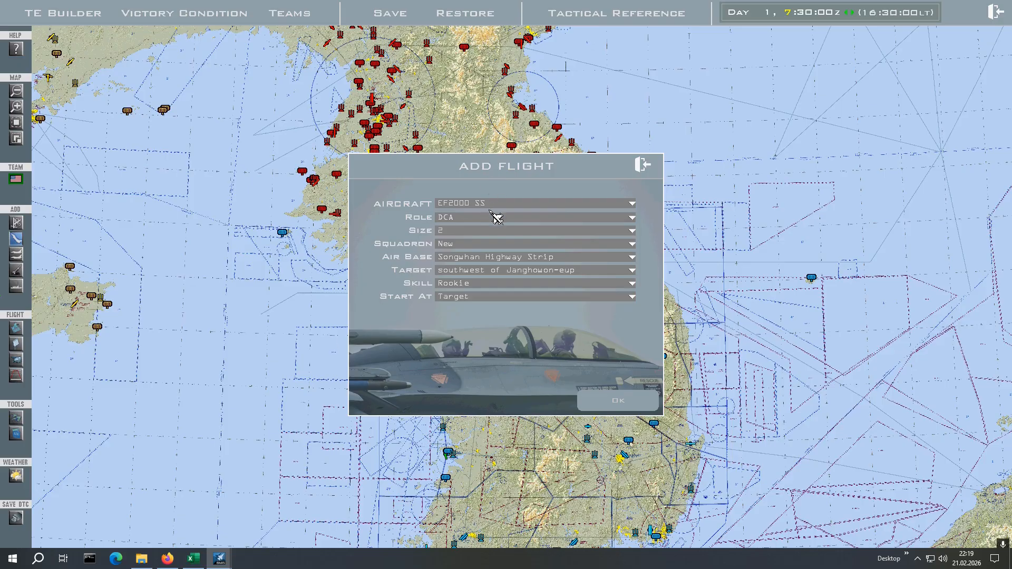
- Confirm the new EF2000 SS flight, open its loadout and cycle through the aircraft's skins
left_click(619, 400)
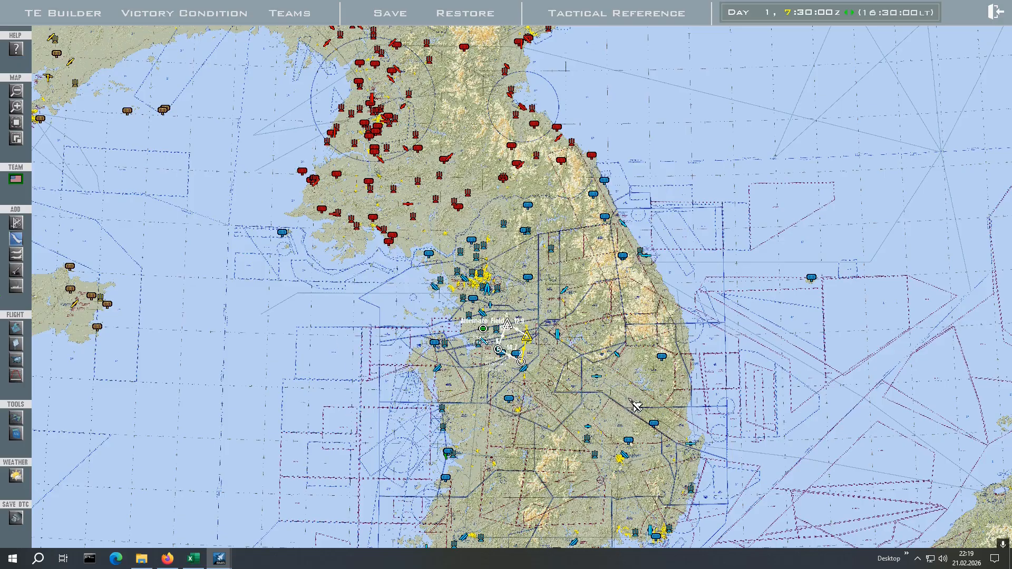
left_click(16, 375)
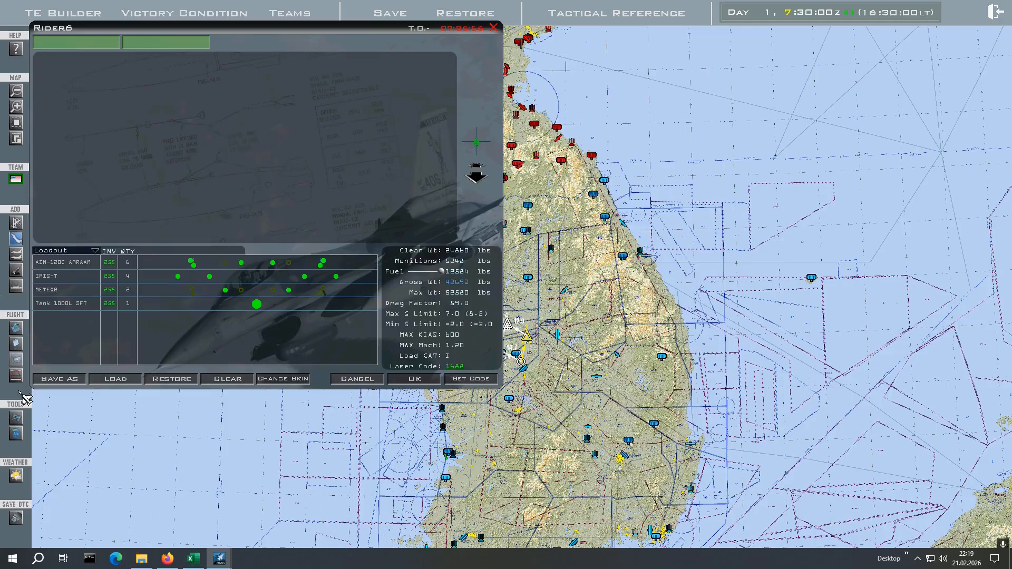
mouse_move(474, 166)
left_mouse_down()
mouse_move(469, 138)
mouse_move(475, 153)
left_mouse_up()
left_click(278, 379)
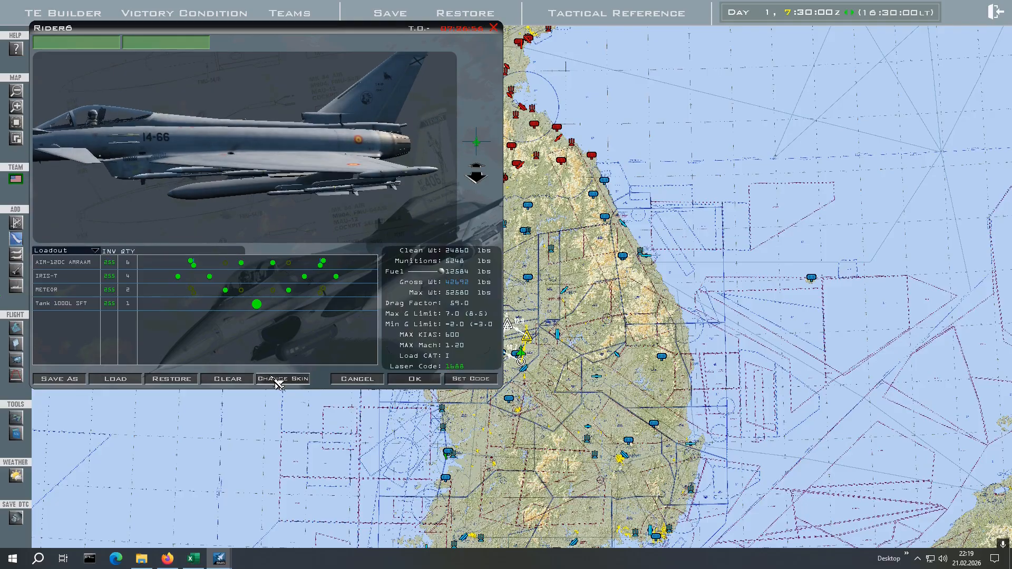
left_click(276, 380)
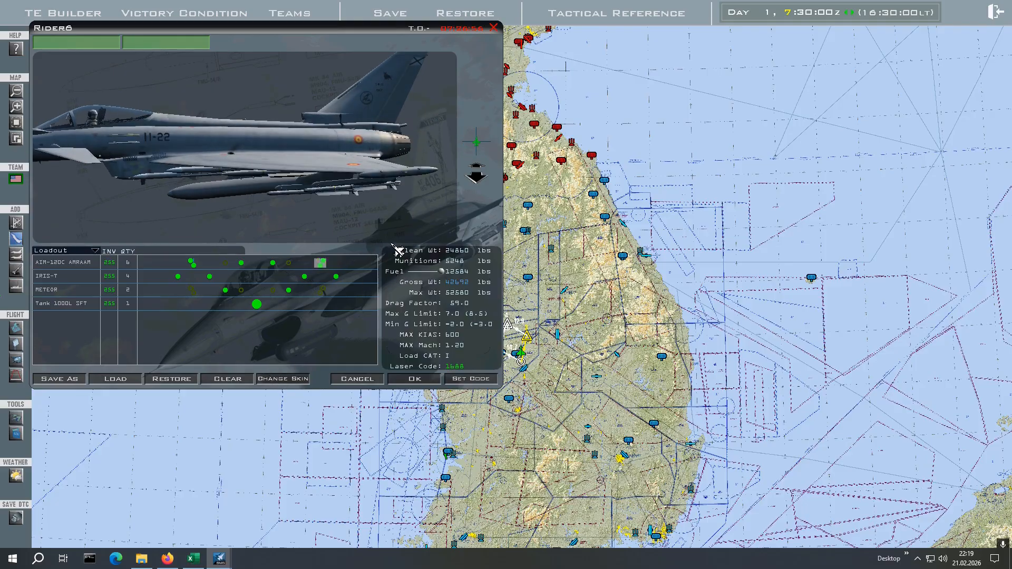
- List all stores for the EF2000 SS and examine the available weapons and hardpoints with the aircraft viewed from below
left_click(97, 257)
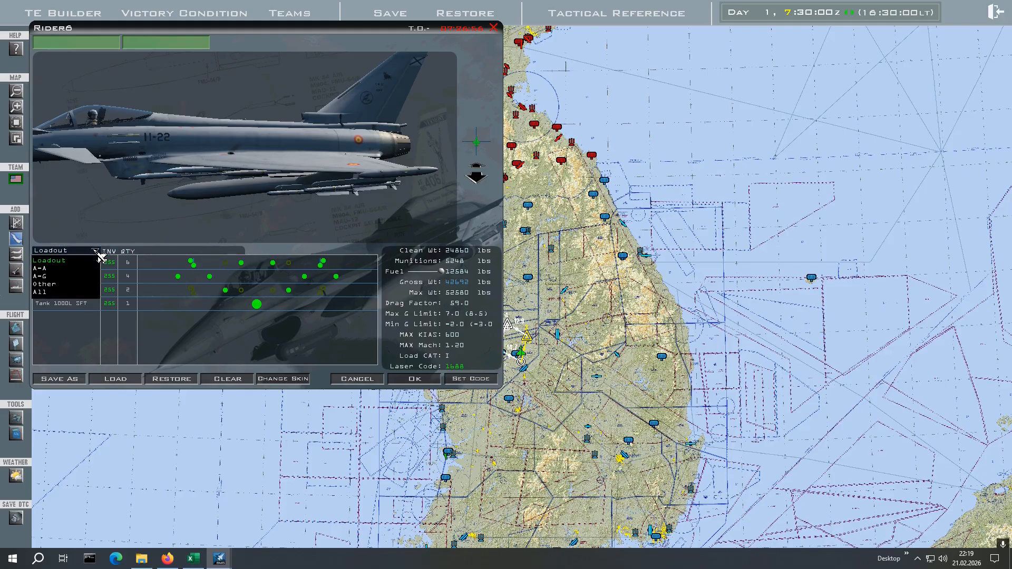
left_click(48, 297)
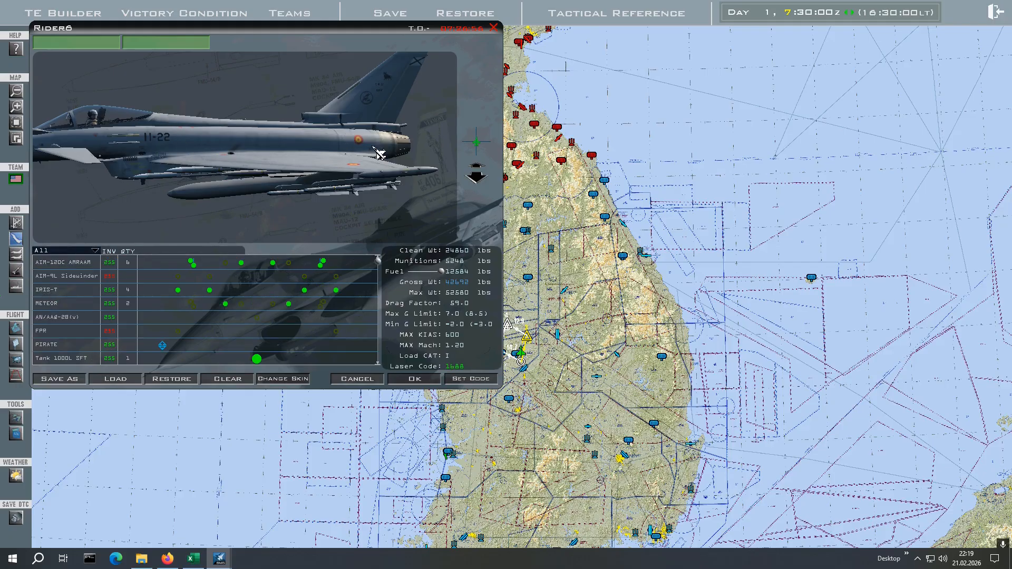
mouse_move(486, 141)
left_mouse_down()
mouse_move(478, 128)
mouse_move(488, 143)
left_mouse_up()
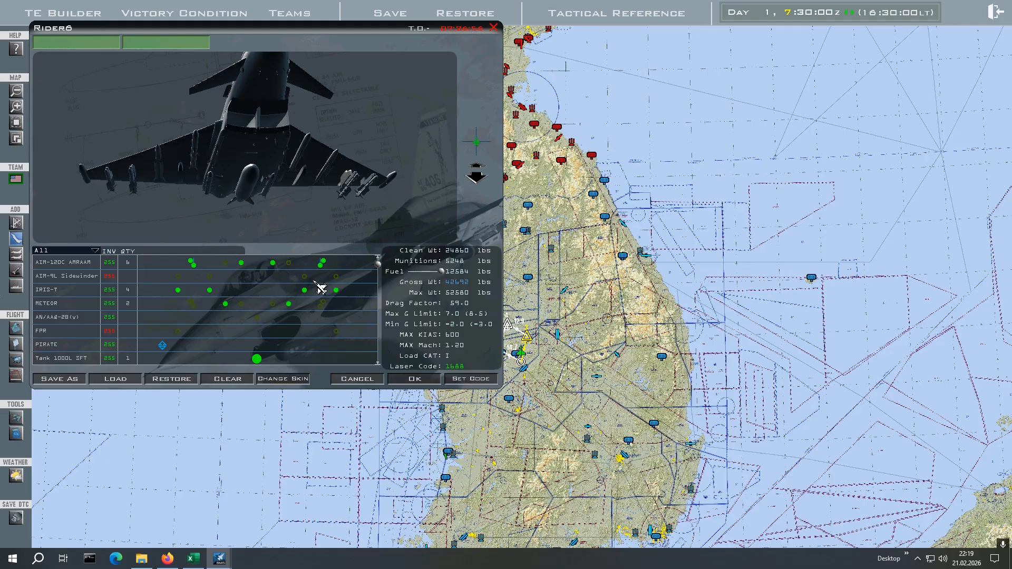
scroll(320, 308, "down", 1)
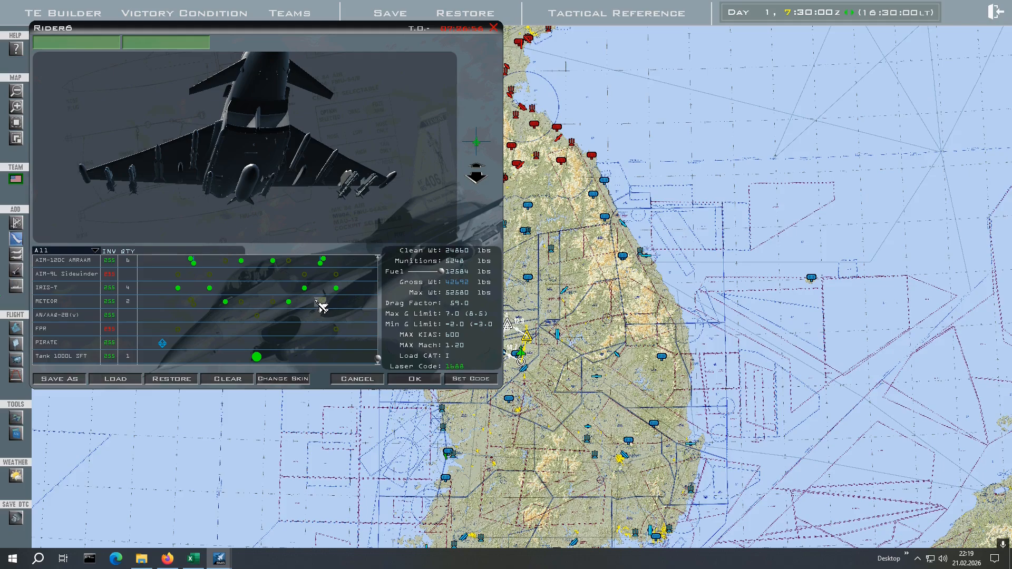
scroll(321, 307, "up", 1)
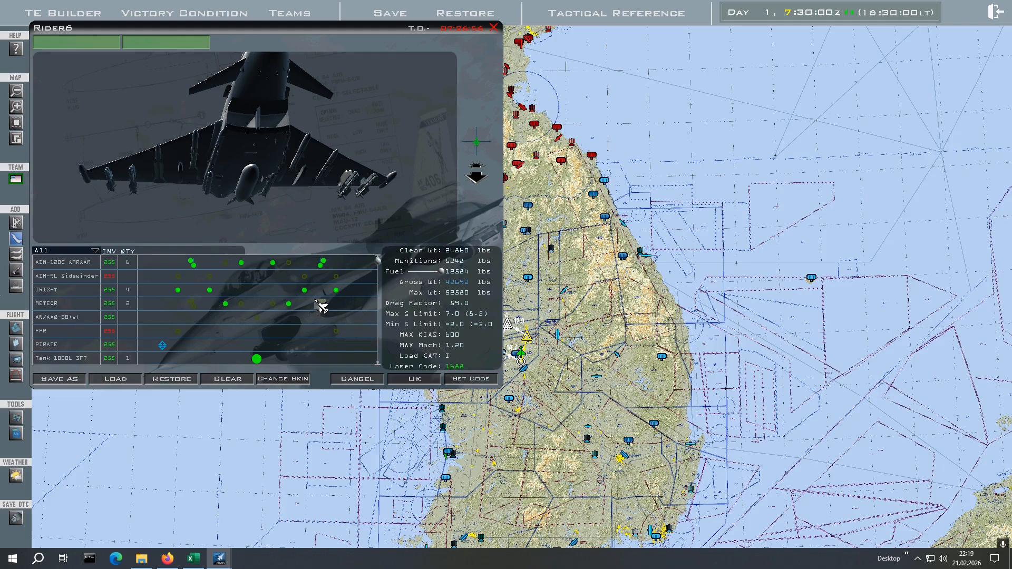
scroll(317, 302, "down", 1)
scroll(317, 302, "up", 1)
- Cancel the loadout changes, leave Tactical Engagement and exit Falcon BMS
left_click(356, 380)
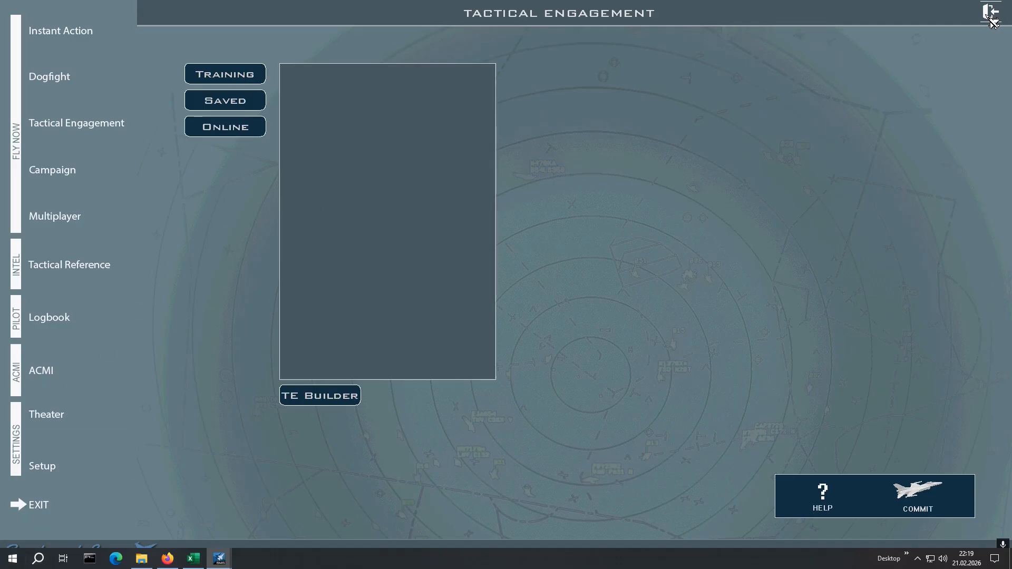
left_click(988, 15)
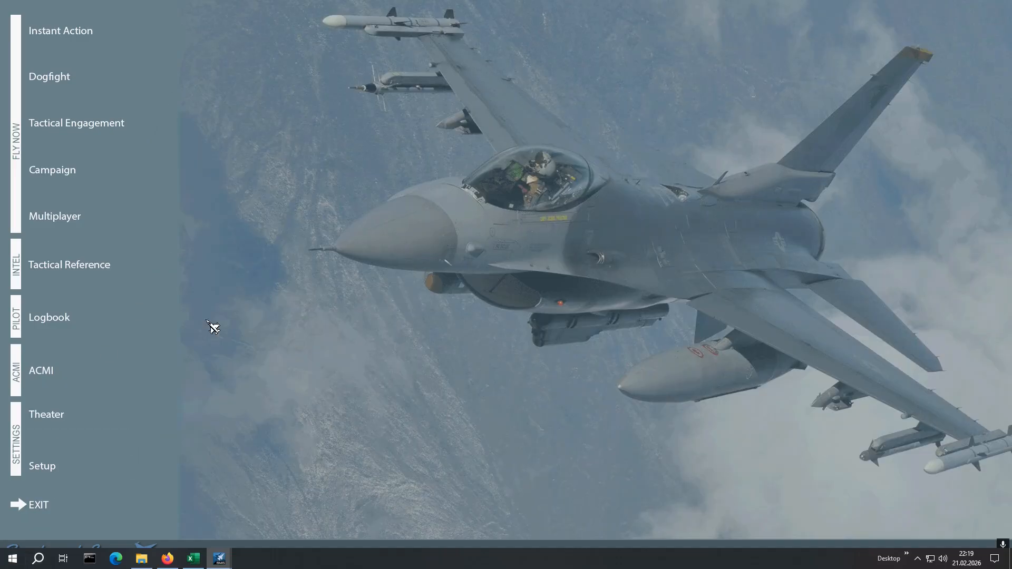
left_click(40, 507)
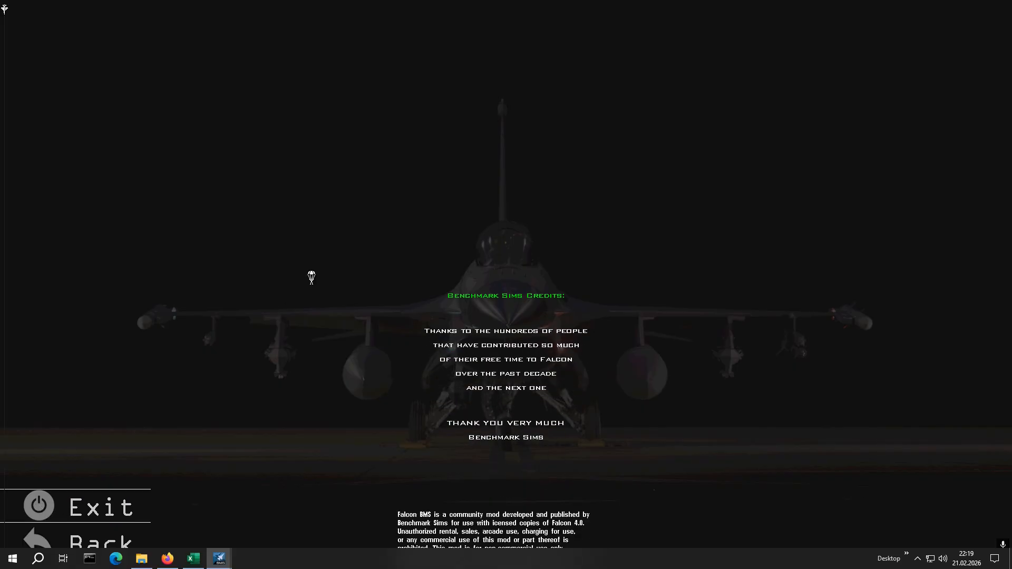